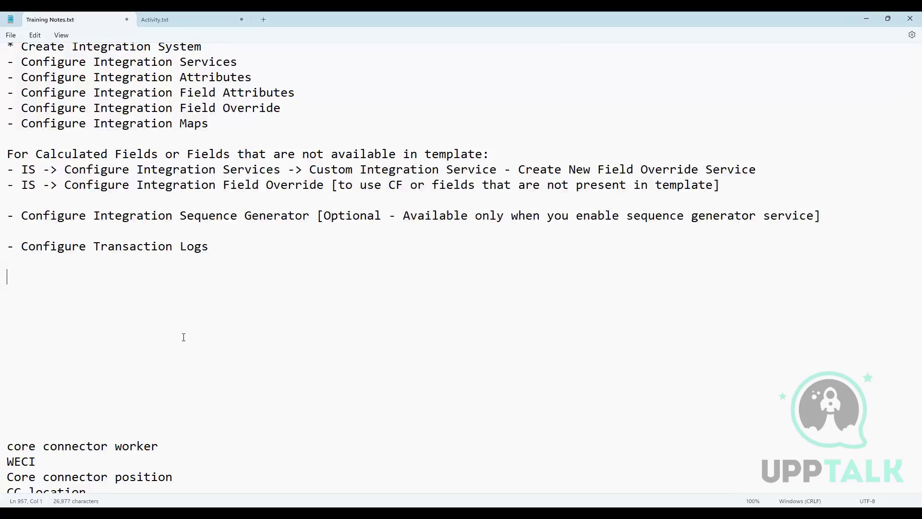
Step: Add the sample file name worker.txt on its own line below the Configure Transaction Logs note
{"action": "type", "text": "worker.txt"}
{"action": "key", "text": "Left"}
{"action": "key", "text": "Left"}
{"action": "key", "text": "Left"}
{"action": "key", "text": "Left"}
{"action": "key", "text": "Left"}
{"action": "key", "text": "Left"}
{"action": "key", "text": "Left"}
{"action": "key", "text": "Left"}
{"action": "key", "text": "Return"}
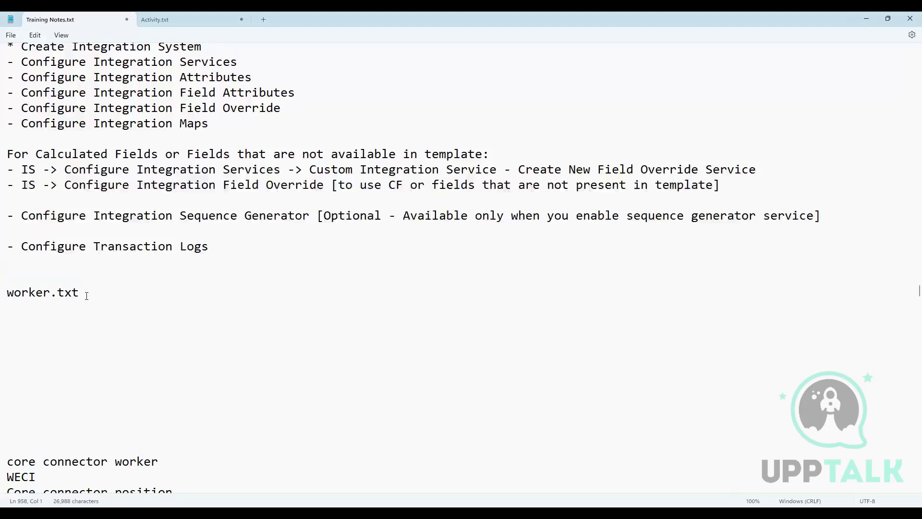
{"action": "left_click_drag", "start_coordinate": [82, 292], "coordinate": [7, 293]}
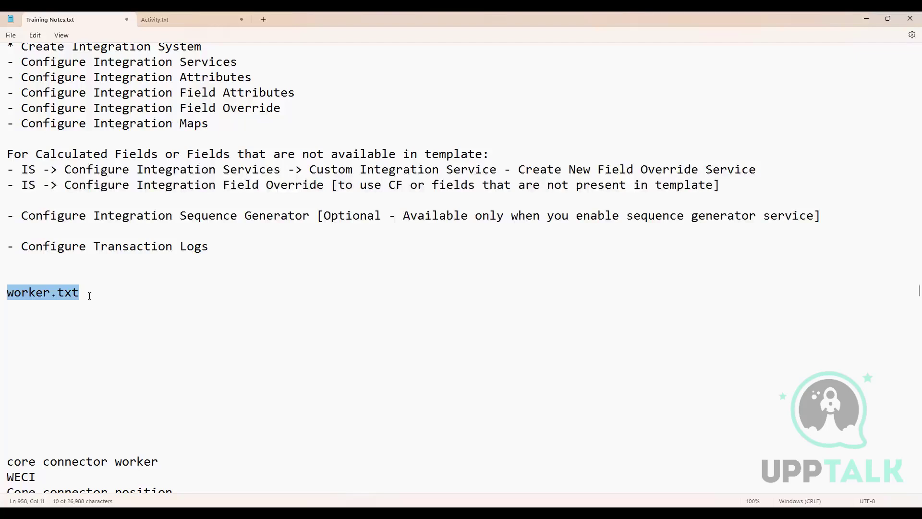
{"action": "left_click_drag", "start_coordinate": [91, 292], "coordinate": [7, 296]}
{"action": "left_click", "coordinate": [87, 299]}
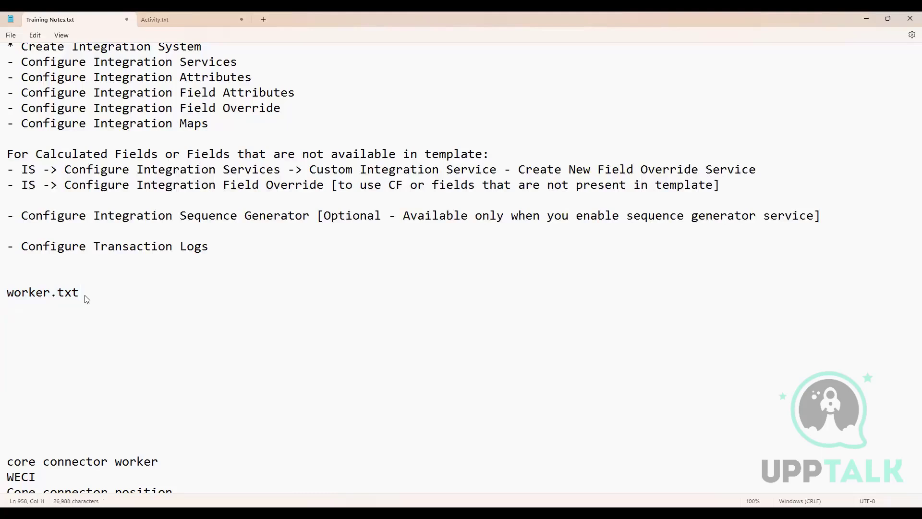
Step: Add the dated sample file names worker_03072024.txt and worker_04072024.txt on separate lines below worker.txt
{"action": "key", "text": "Return"}
{"action": "key", "text": "Return"}
{"action": "key", "text": "Return"}
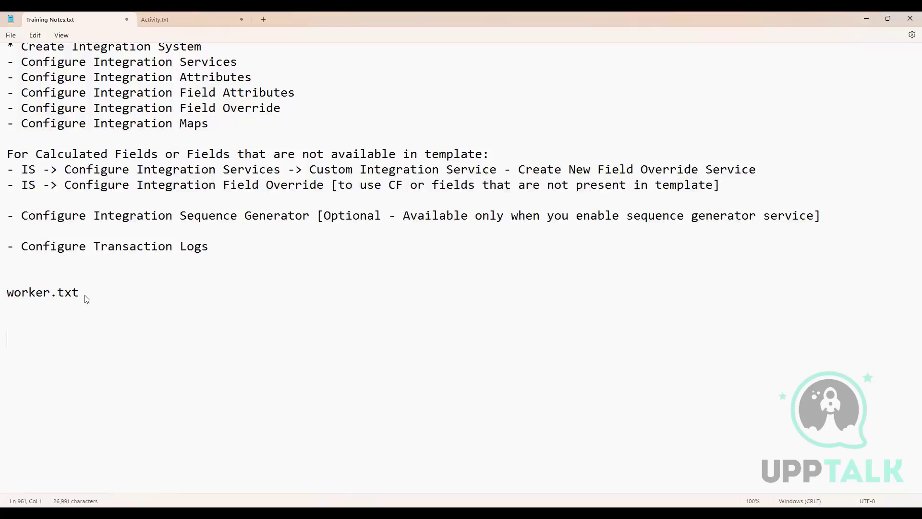
{"action": "type", "text": "worker_030720"}
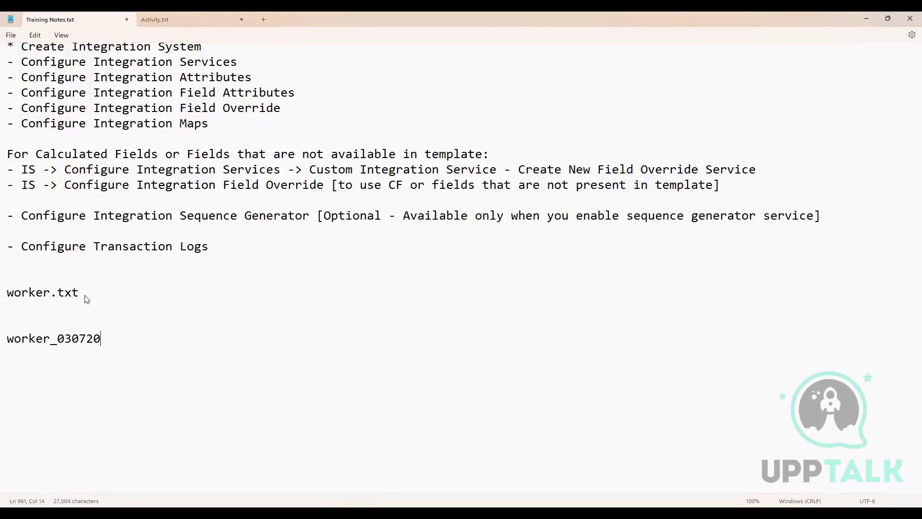
{"action": "type", "text": "24.txt"}
{"action": "key", "text": "Return"}
{"action": "type", "text": "worker"}
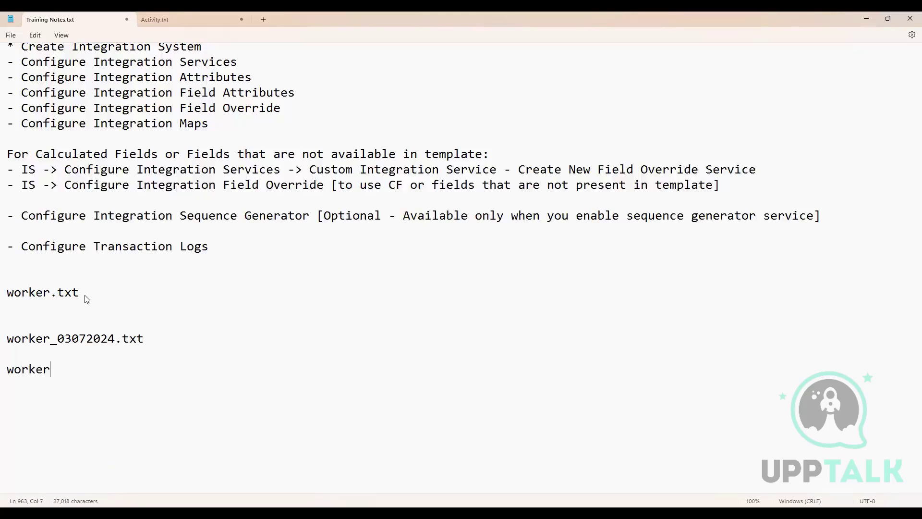
{"action": "type", "text": "_04"}
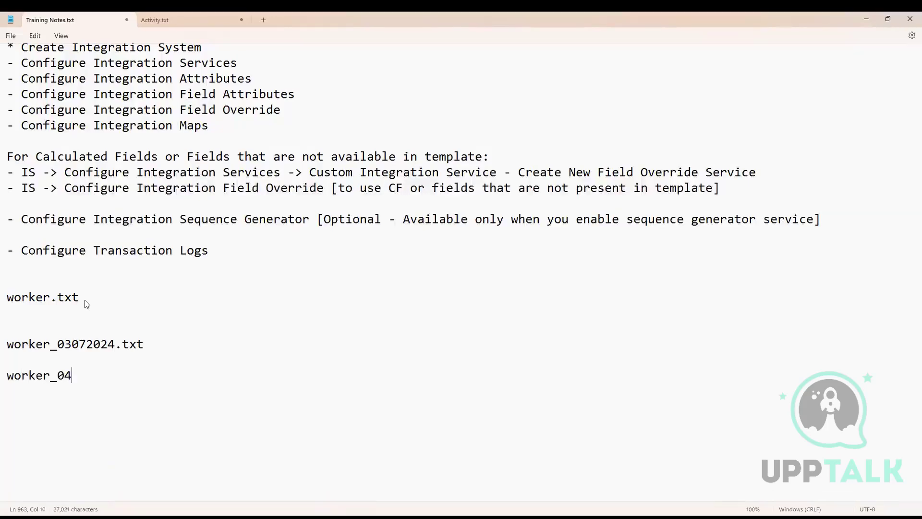
{"action": "type", "text": "072024.txt"}
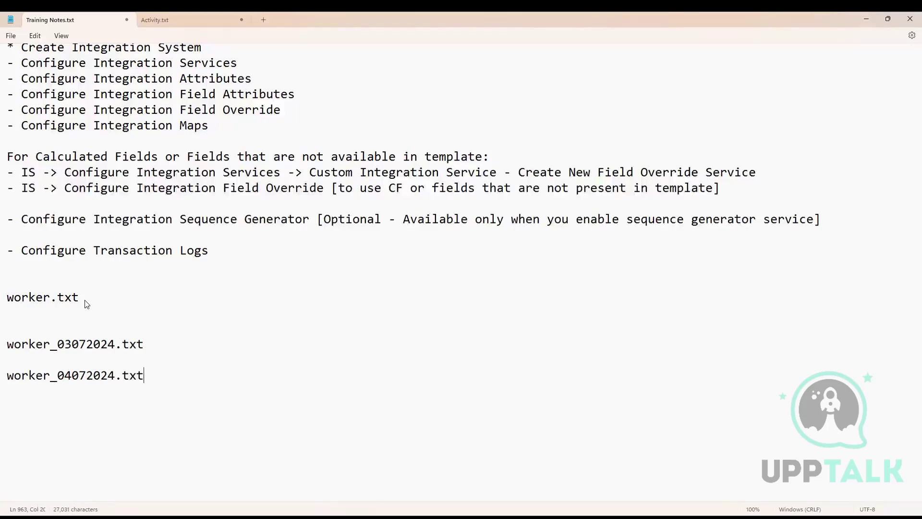
Step: Highlight the date portion and the full file name of worker_03072024.txt to examine the dated naming pattern
{"action": "left_click_drag", "start_coordinate": [115, 344], "coordinate": [57, 346]}
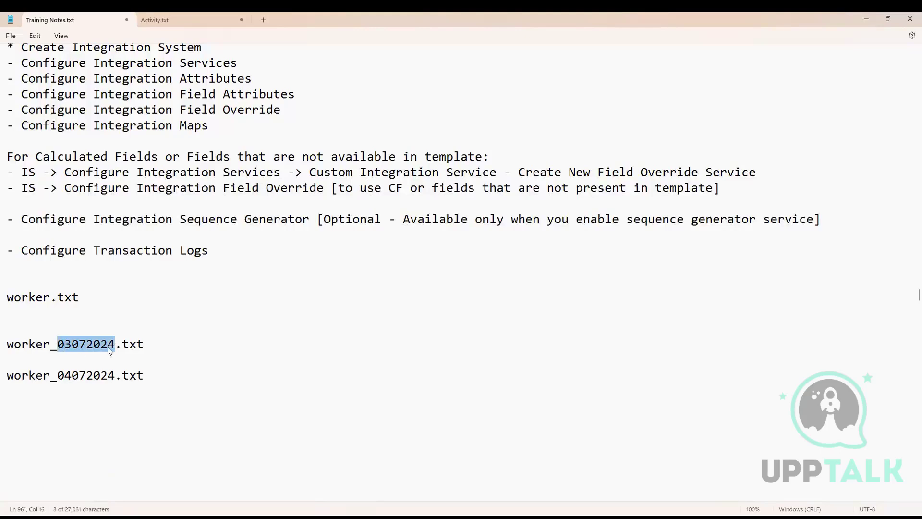
{"action": "left_click", "coordinate": [120, 346]}
{"action": "left_click_drag", "start_coordinate": [144, 344], "coordinate": [5, 343]}
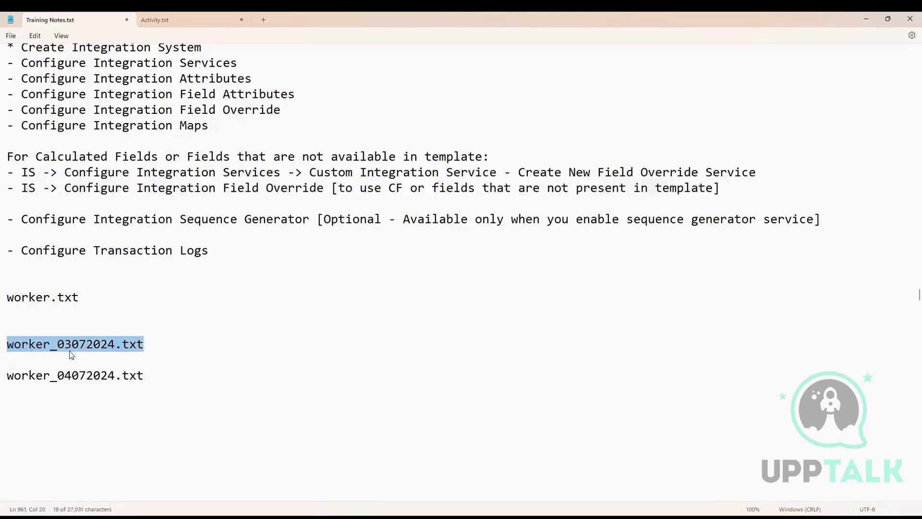
{"action": "left_click", "coordinate": [146, 342]}
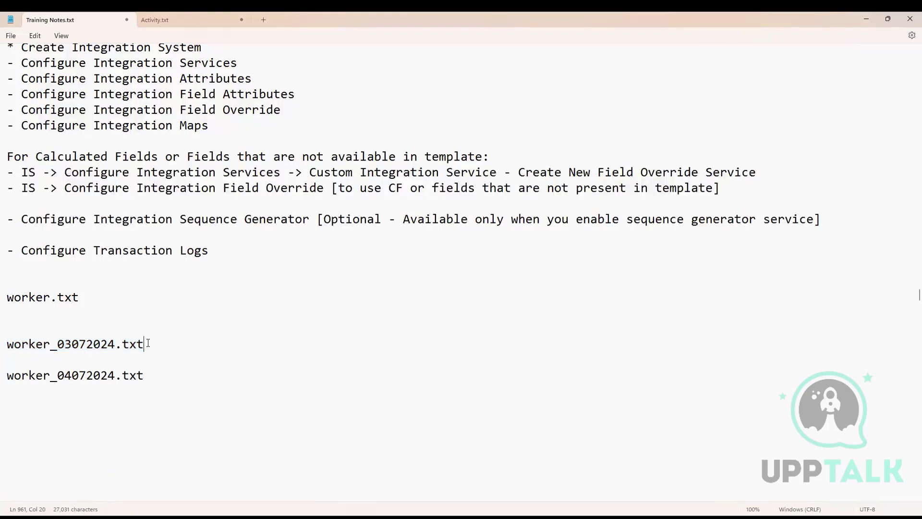
{"action": "left_click_drag", "start_coordinate": [148, 342], "coordinate": [6, 344]}
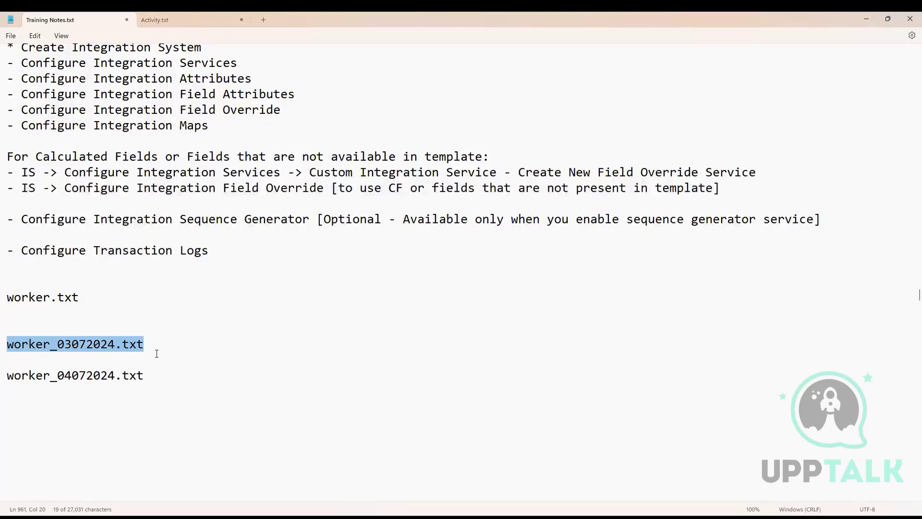
{"action": "left_click", "coordinate": [63, 358]}
{"action": "left_click_drag", "start_coordinate": [57, 344], "coordinate": [117, 348]}
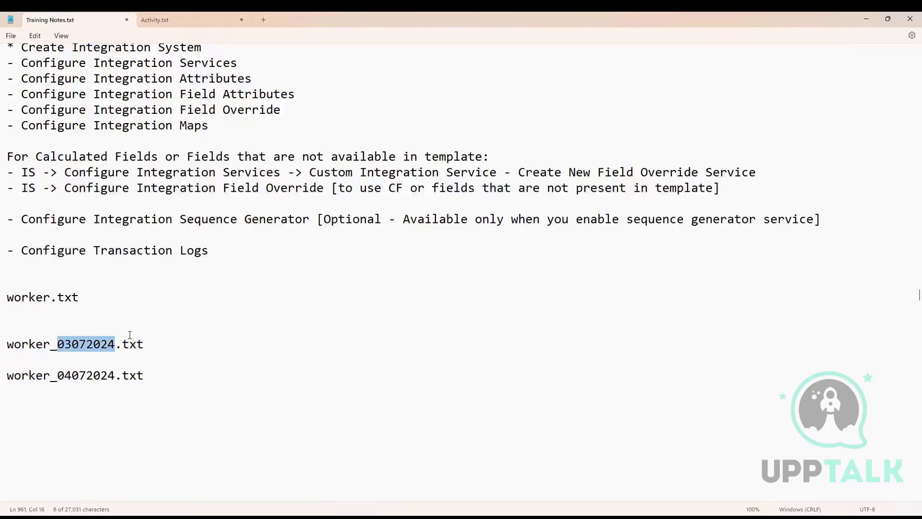
Step: Add the numbered file names worker_1.txt, worker_2.txt and worker_3.txt on consecutive lines below worker_04072024.txt
{"action": "left_click", "coordinate": [171, 382]}
{"action": "key", "text": "Return"}
{"action": "key", "text": "Return"}
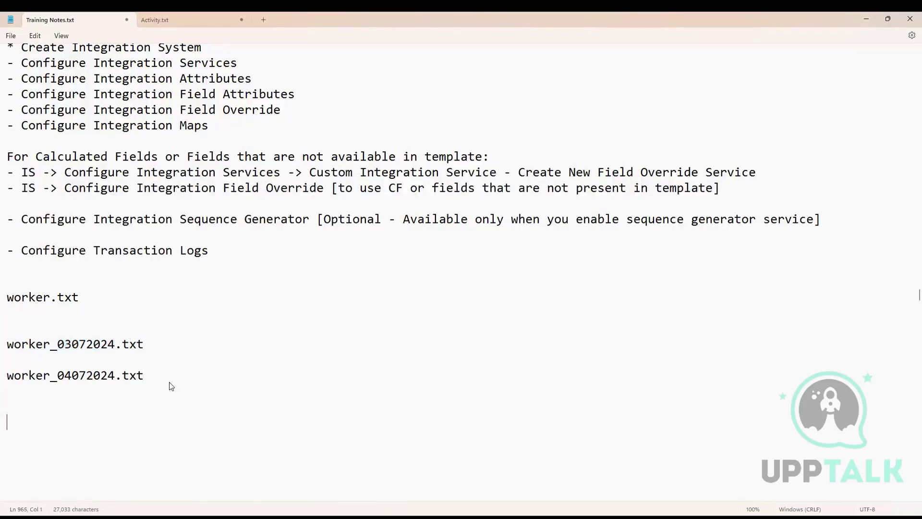
{"action": "type", "text": "worker_1/"}
{"action": "key", "text": "BackSpace"}
{"action": "type", "text": ".txt"}
{"action": "key", "text": "Return"}
{"action": "type", "text": "worker"}
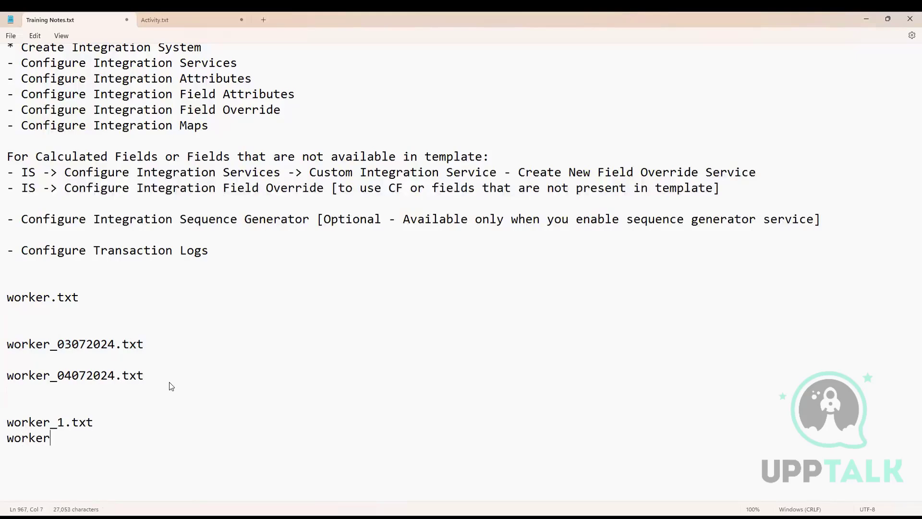
{"action": "type", "text": "_2."}
{"action": "type", "text": "txt "}
{"action": "type", "text": "worker"}
{"action": "type", "text": "_3"}
{"action": "type", "text": "."}
{"action": "type", "text": "txt"}
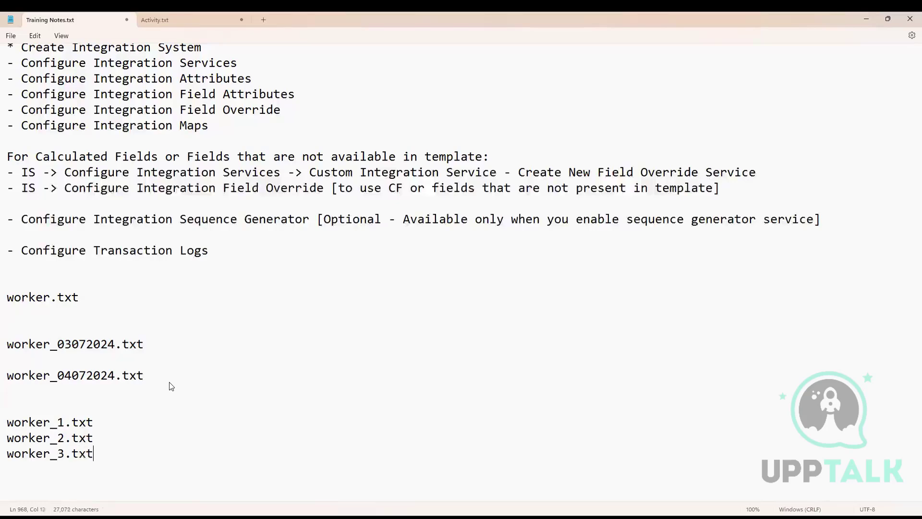
Step: Highlight the sequence number in worker_2.txt and the date portions of the dated file names to compare the naming patterns
{"action": "scroll", "coordinate": [133, 445], "scroll_direction": "down", "scroll_amount": 1}
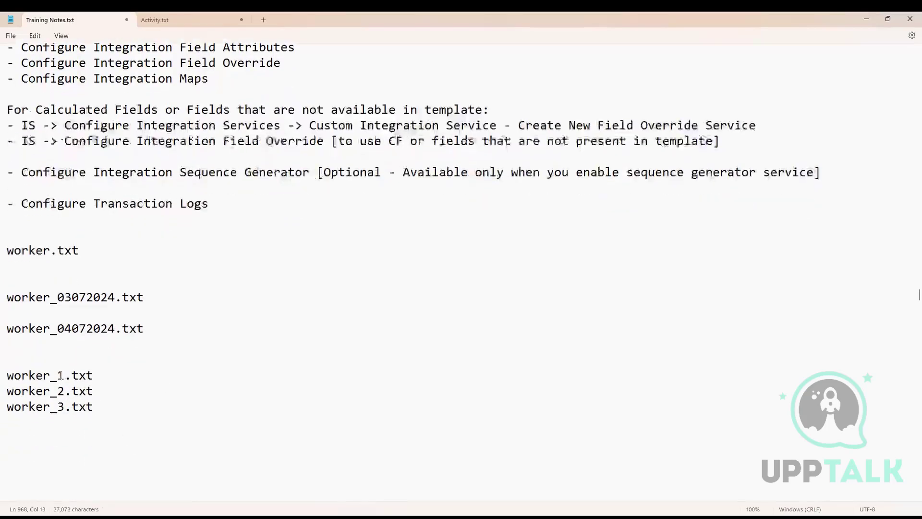
{"action": "left_click_drag", "start_coordinate": [58, 375], "coordinate": [66, 391]}
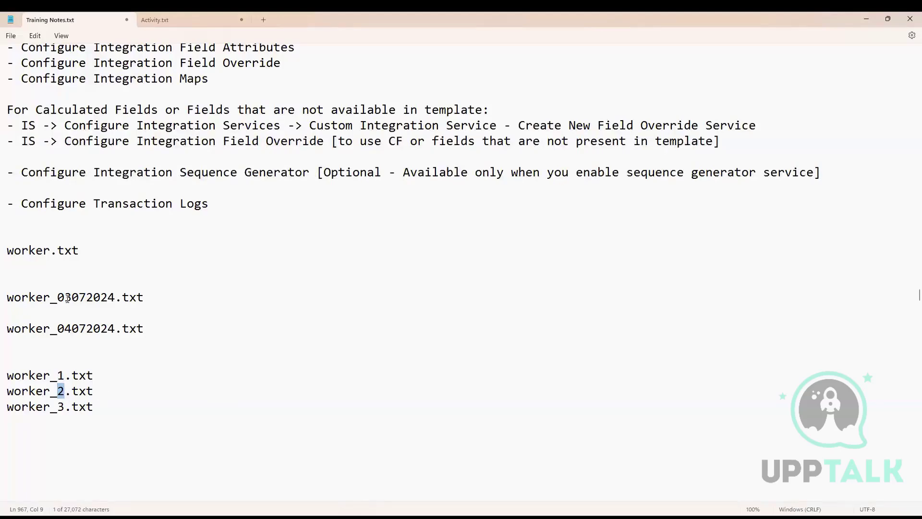
{"action": "left_click_drag", "start_coordinate": [58, 297], "coordinate": [113, 301]}
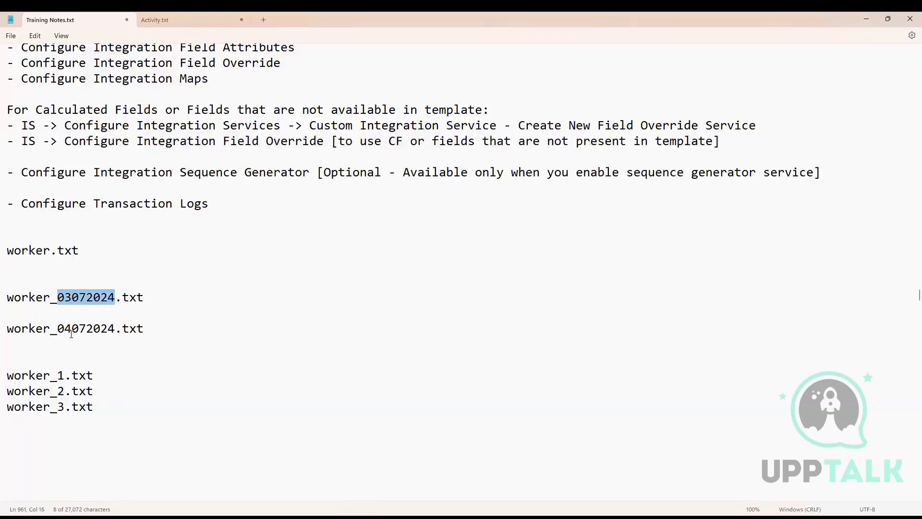
{"action": "left_click_drag", "start_coordinate": [58, 330], "coordinate": [116, 332]}
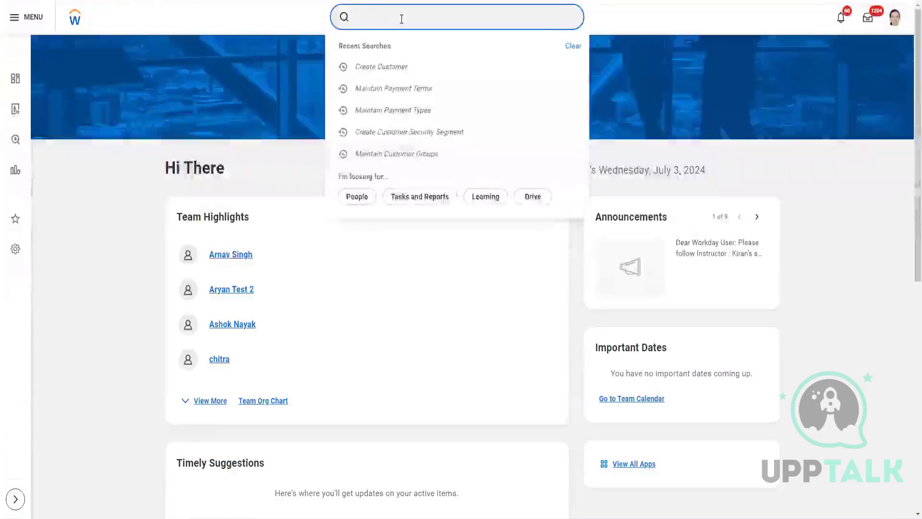
Step: Search Workday for "create seq gen" to look up the sequence generator tasks
{"action": "type", "text": "create"}
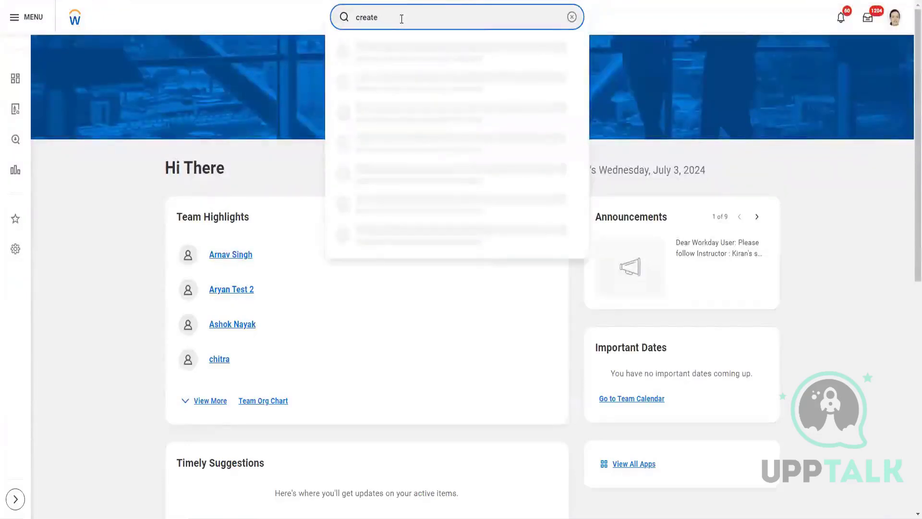
{"action": "type", "text": " seq gen"}
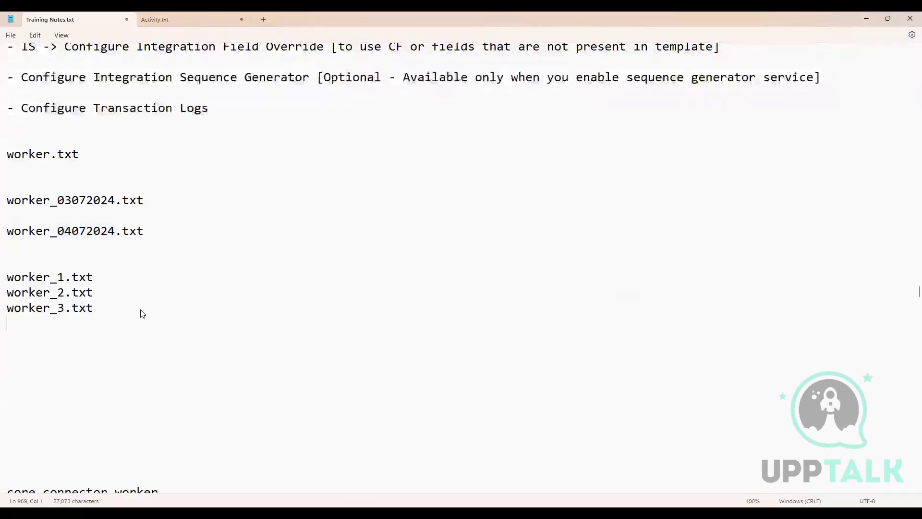
Step: In the Notepad training notes, add blank lines below worker_3.txt and remove one blank line above worker_1.txt
{"action": "key", "text": "Return"}
{"action": "key", "text": "Return"}
{"action": "key", "text": "Return"}
{"action": "key", "text": "BackSpace"}
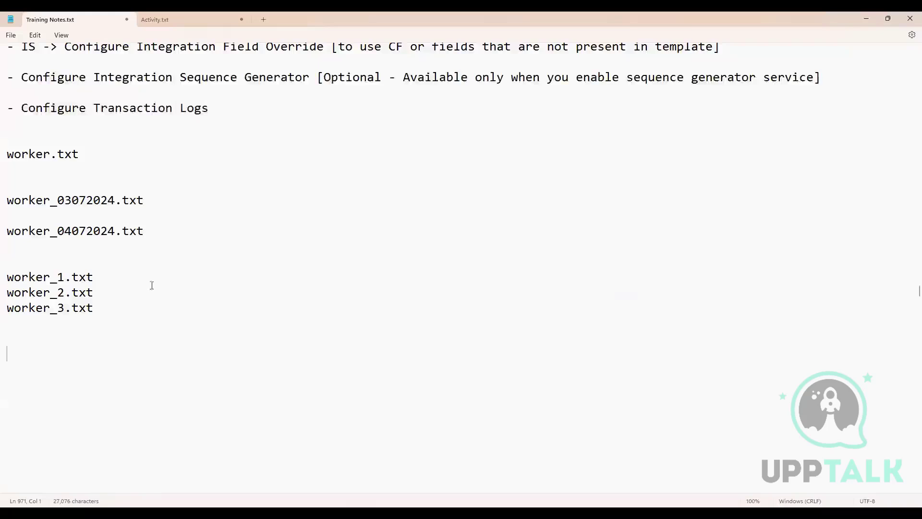
{"action": "scroll", "coordinate": [96, 284], "scroll_direction": "up", "scroll_amount": 1}
{"action": "left_click", "coordinate": [31, 298]}
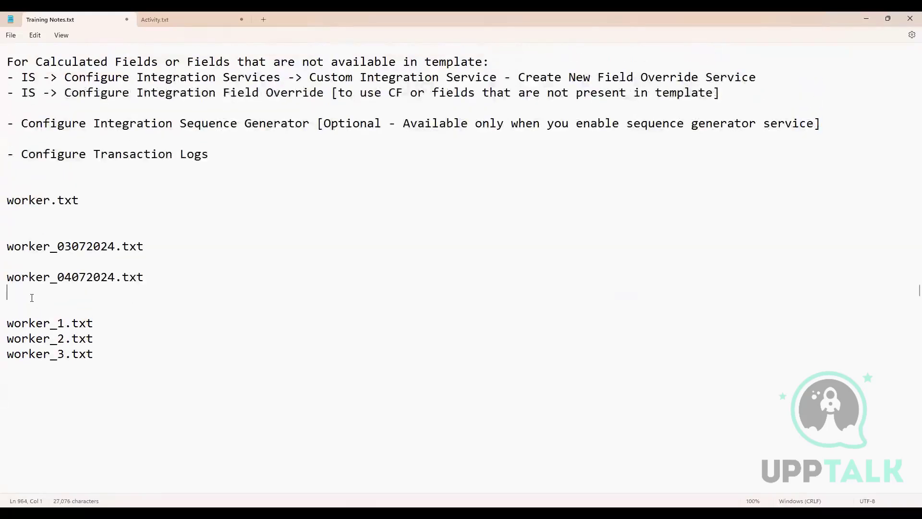
{"action": "key", "text": "Delete"}
Step: Add the heading "DIS [Data Initialization Service]:" below the sample file names
{"action": "left_click", "coordinate": [76, 382]}
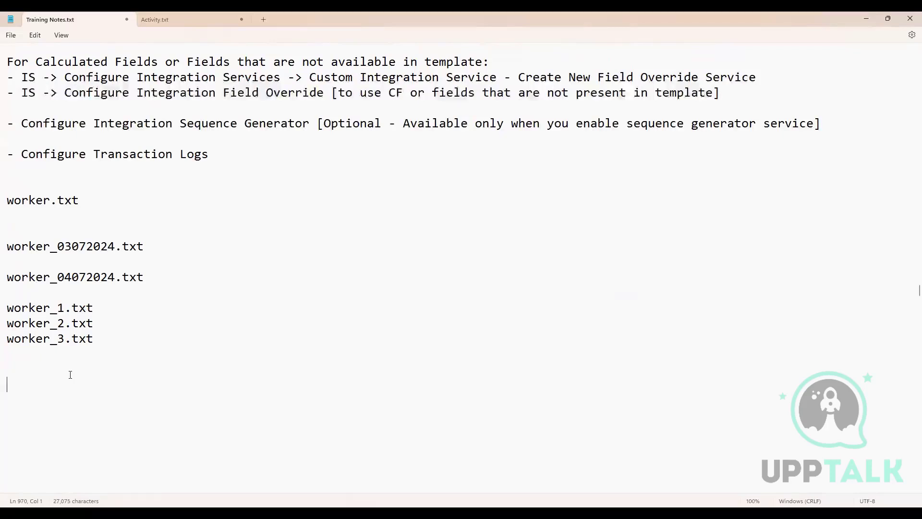
{"action": "type", "text": "DIS []"}
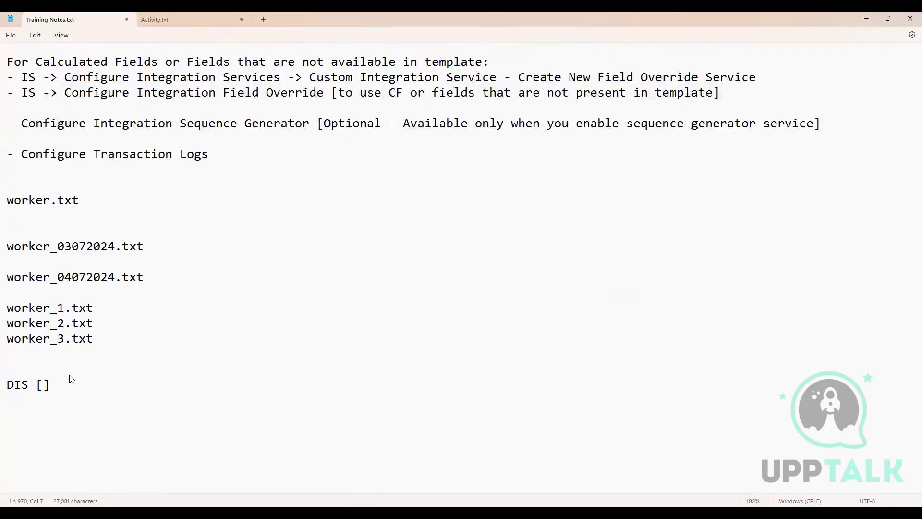
{"action": "type", "text": "Data Initi"}
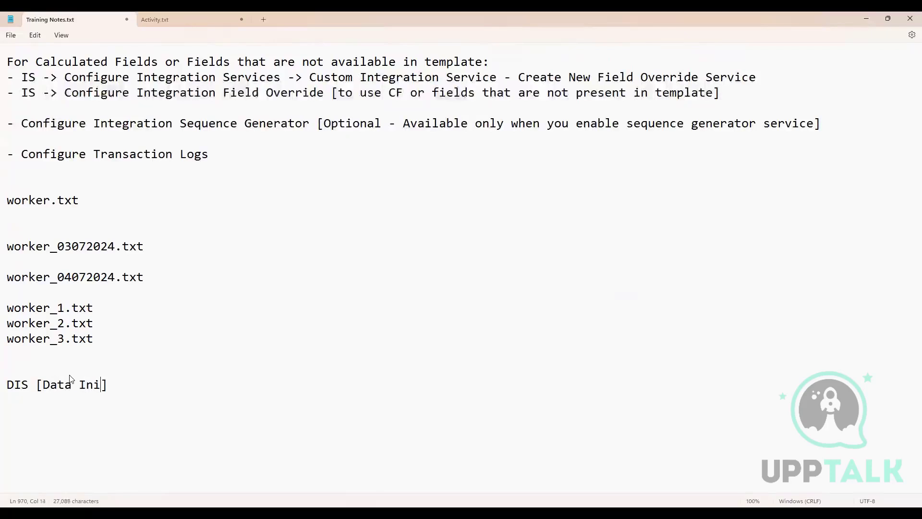
{"action": "type", "text": "alization Service"}
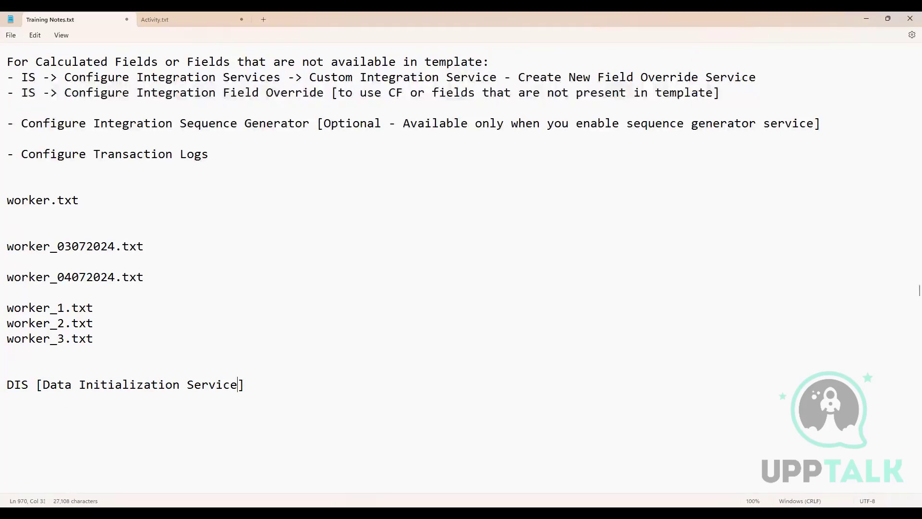
{"action": "type", "text": ":"}
{"action": "key", "text": "Return"}
{"action": "key", "text": "Return"}
Step: Add the bullet "- better performance that non-DIS" directly under the DIS heading and highlight its text
{"action": "scroll", "coordinate": [279, 383], "scroll_direction": "down", "scroll_amount": 2}
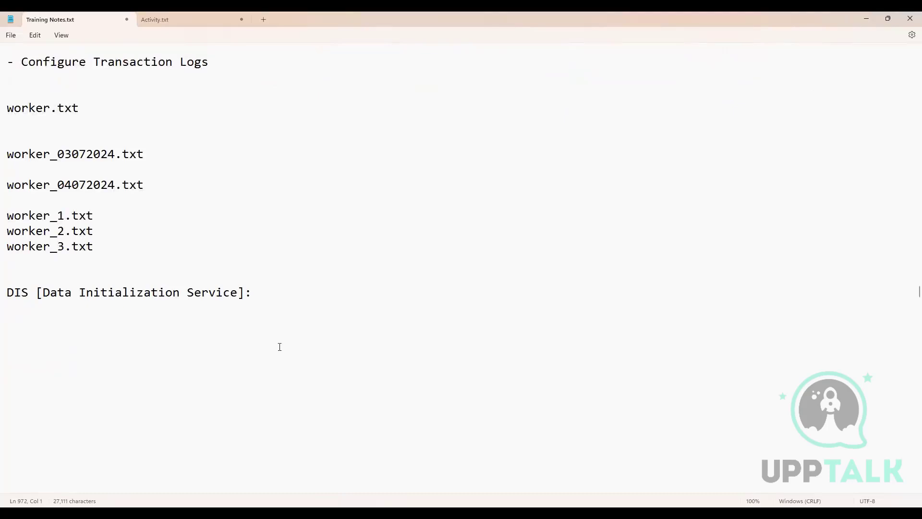
{"action": "left_click", "coordinate": [259, 294]}
{"action": "key", "text": "Return"}
{"action": "type", "text": "- better perfomr"}
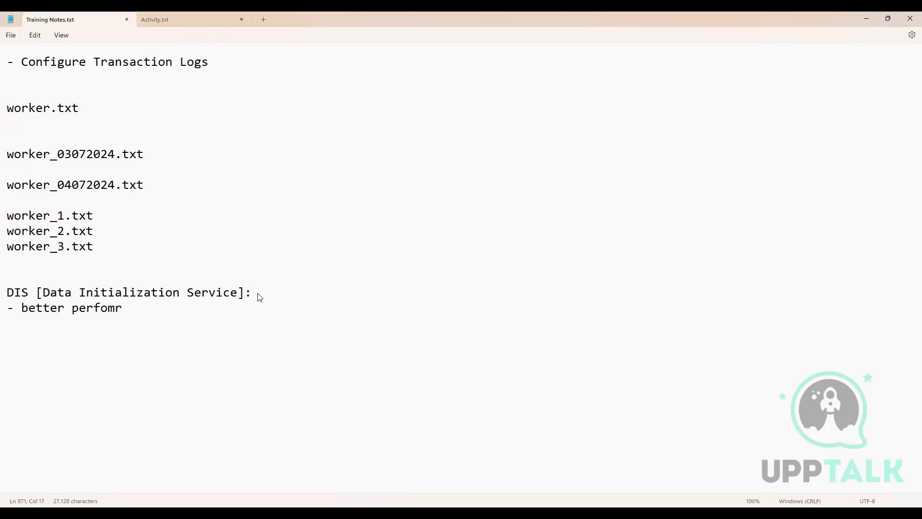
{"action": "key", "text": "BackSpace"}
{"action": "key", "text": "BackSpace"}
{"action": "type", "text": "rmance that non"}
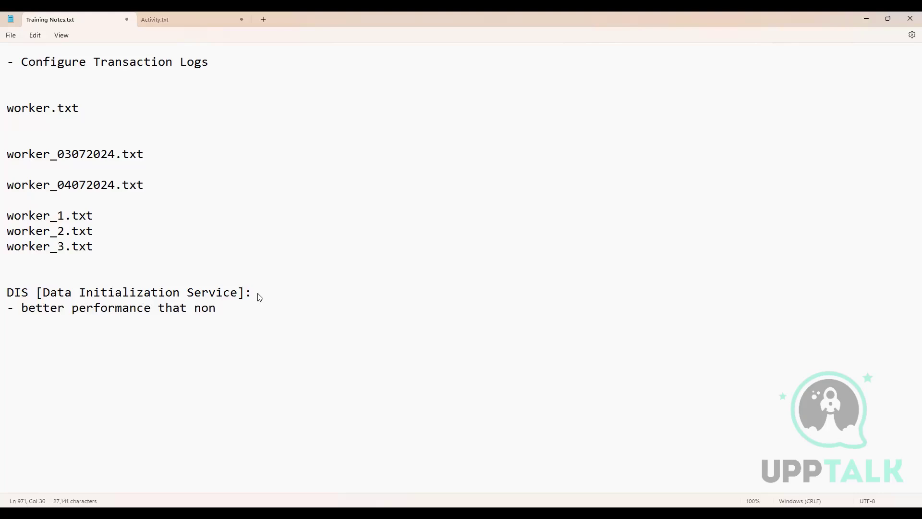
{"action": "type", "text": "-DIS"}
{"action": "scroll", "coordinate": [291, 372], "scroll_direction": "down", "scroll_amount": 2}
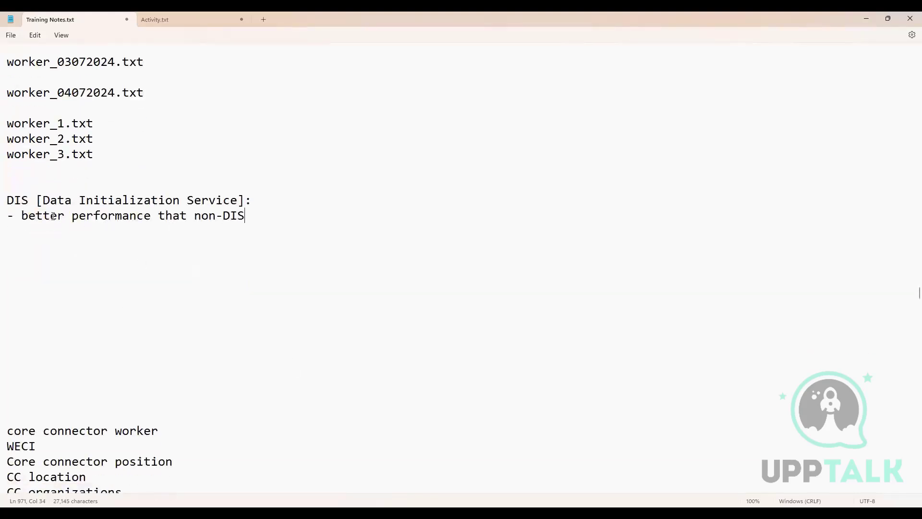
{"action": "left_click_drag", "start_coordinate": [50, 216], "coordinate": [406, 284]}
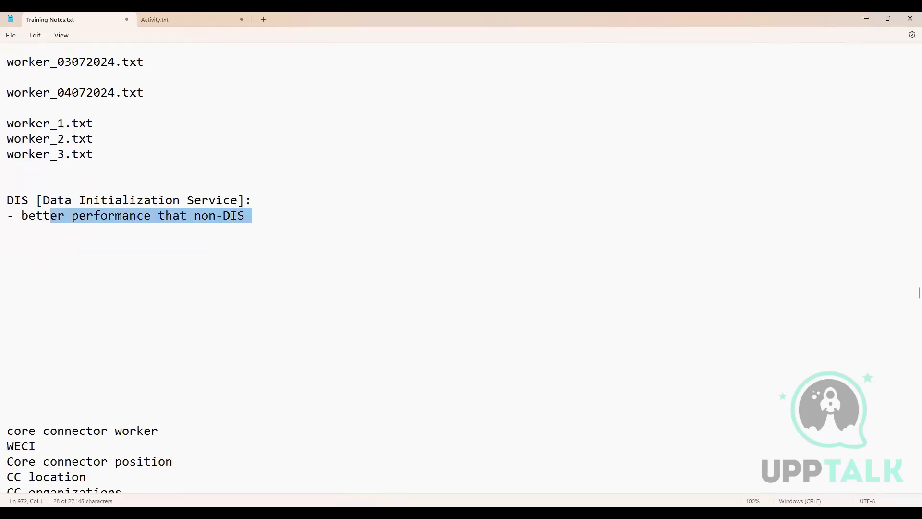
Step: Switch to Workday, search for "create int sys" and open the Create Integration System task
{"action": "key", "text": "alt+Tab"}
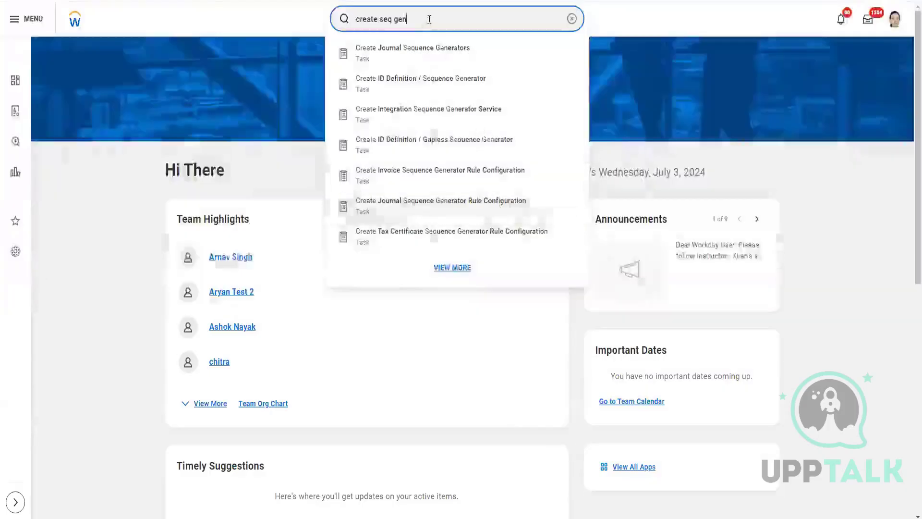
{"action": "left_click_drag", "start_coordinate": [428, 19], "coordinate": [328, 10]}
{"action": "type", "text": "creat e"}
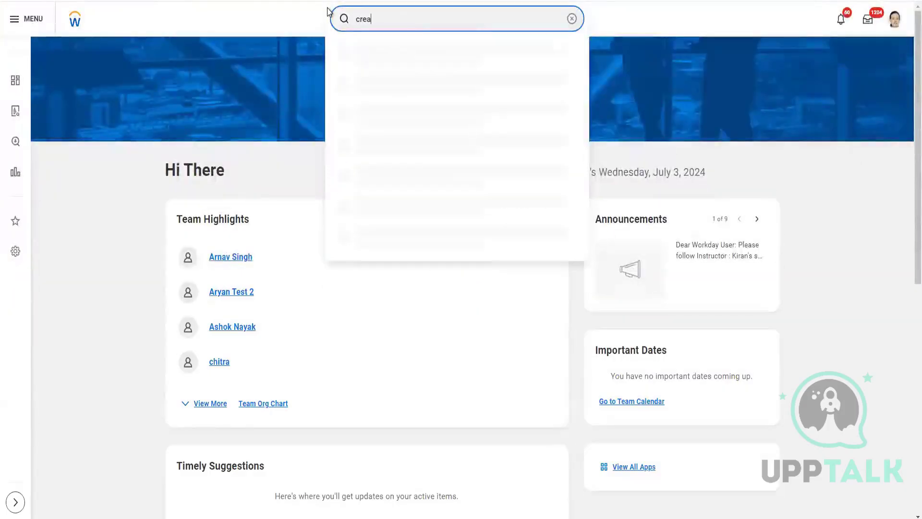
{"action": "key", "text": "BackSpace"}
{"action": "key", "text": "BackSpace"}
{"action": "type", "text": "e"}
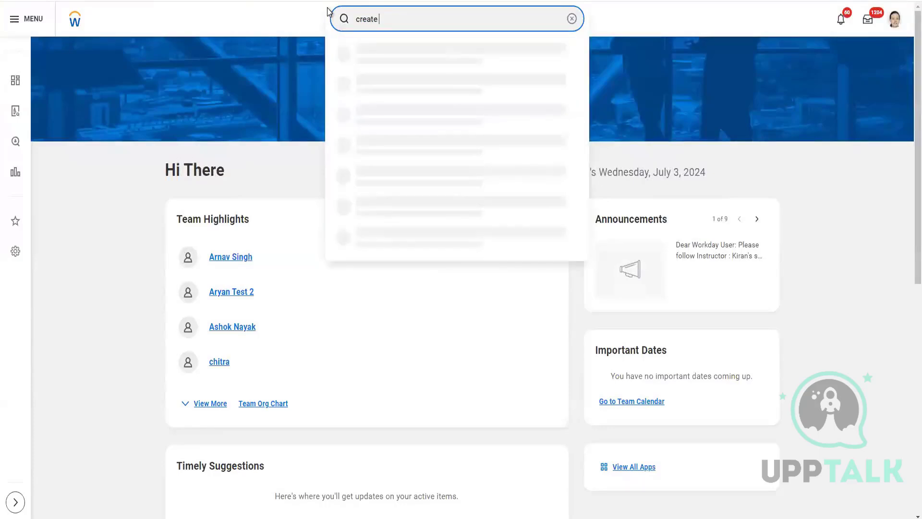
{"action": "type", "text": " inte"}
{"action": "key", "text": "BackSpace"}
{"action": "type", "text": "sys"}
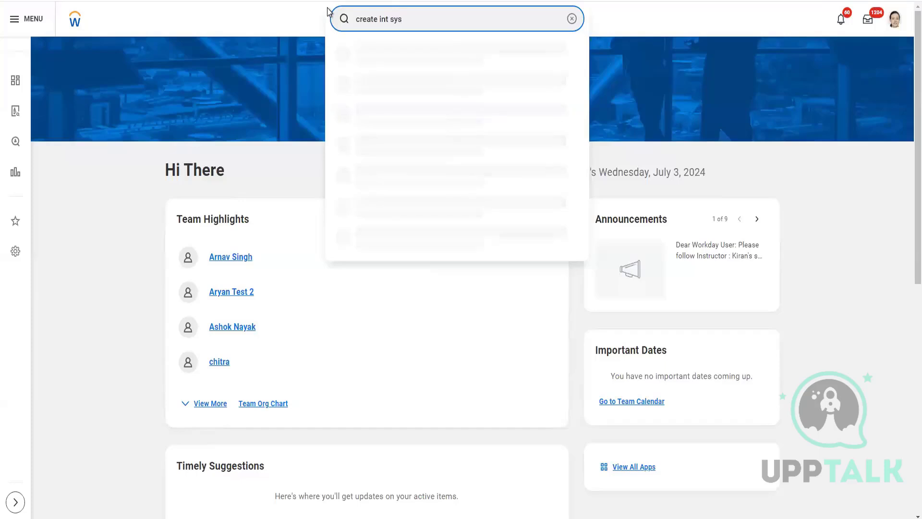
{"action": "left_click", "coordinate": [423, 171]}
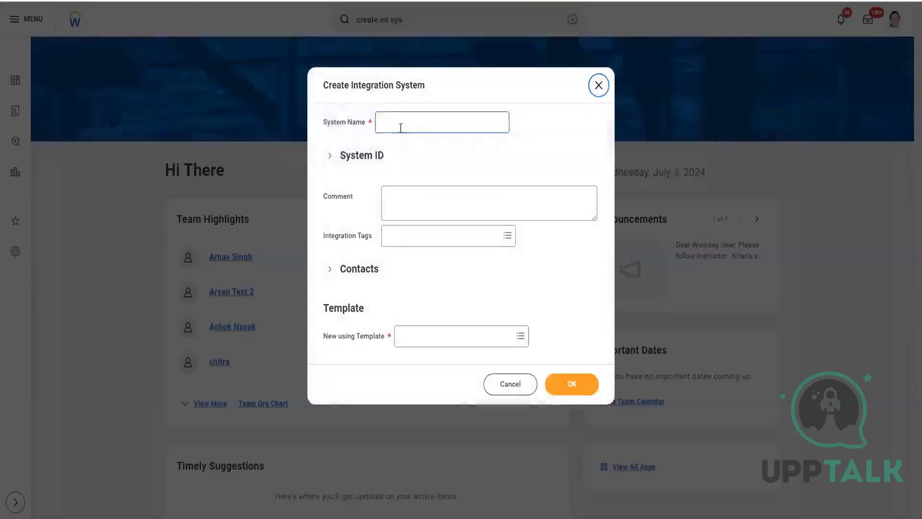
Step: Set the System Name to the first name used for this integration followed by "_Batch2_CCW_DIS_Outbound"
{"action": "left_click", "coordinate": [401, 127]}
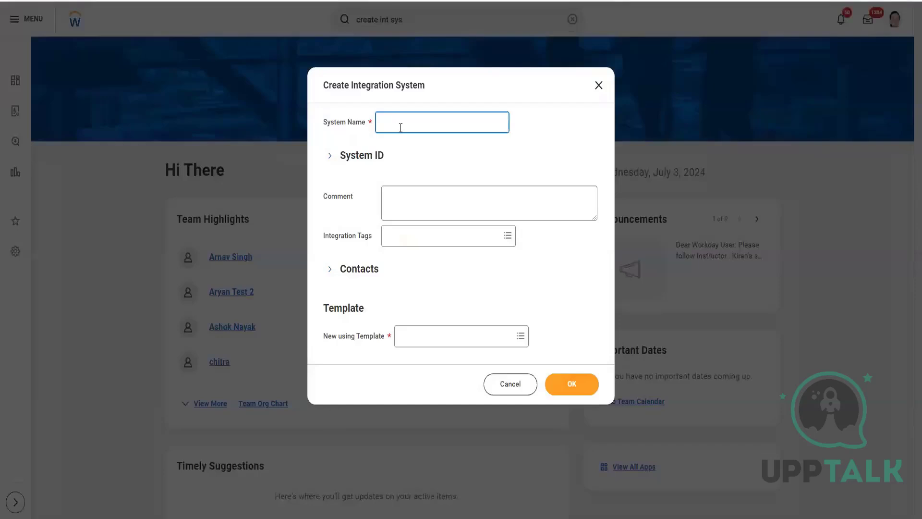
{"action": "type", "text": "Ganesh_Batch2_CCW_DIS_Outbound"}
Step: Choose Core Connector: Worker as the integration template and create the integration system
{"action": "left_click", "coordinate": [472, 338]}
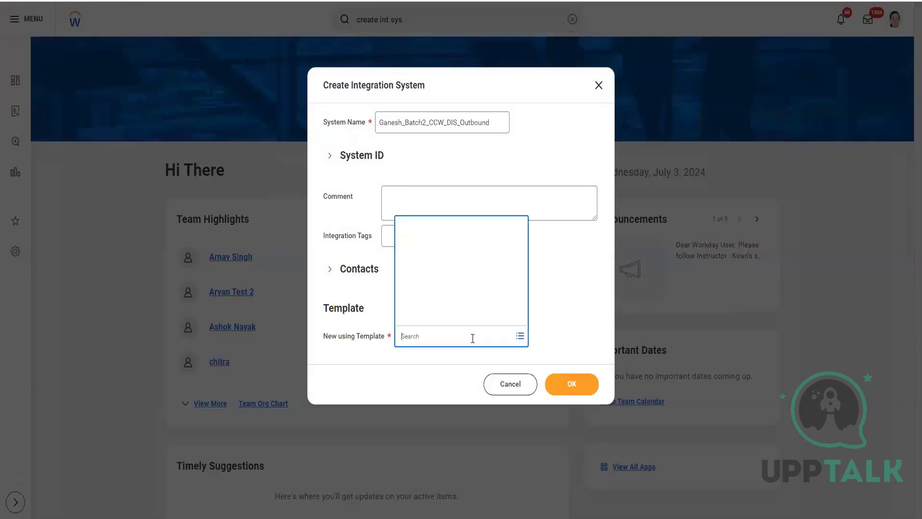
{"action": "type", "text": "core "}
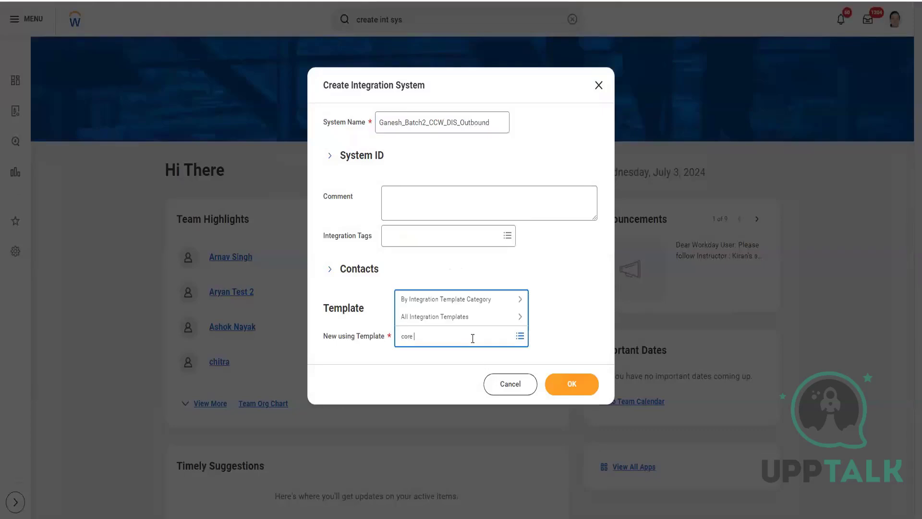
{"action": "type", "text": "conne wor"}
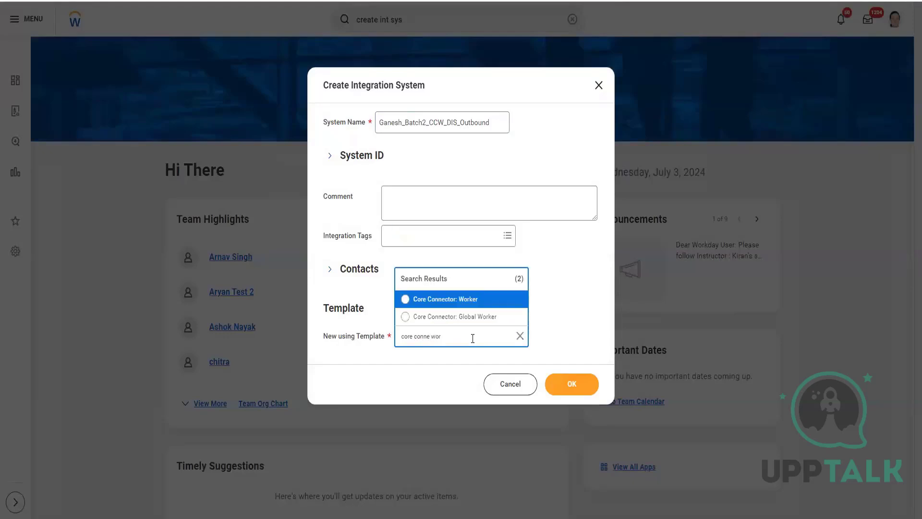
{"action": "left_click", "coordinate": [471, 299]}
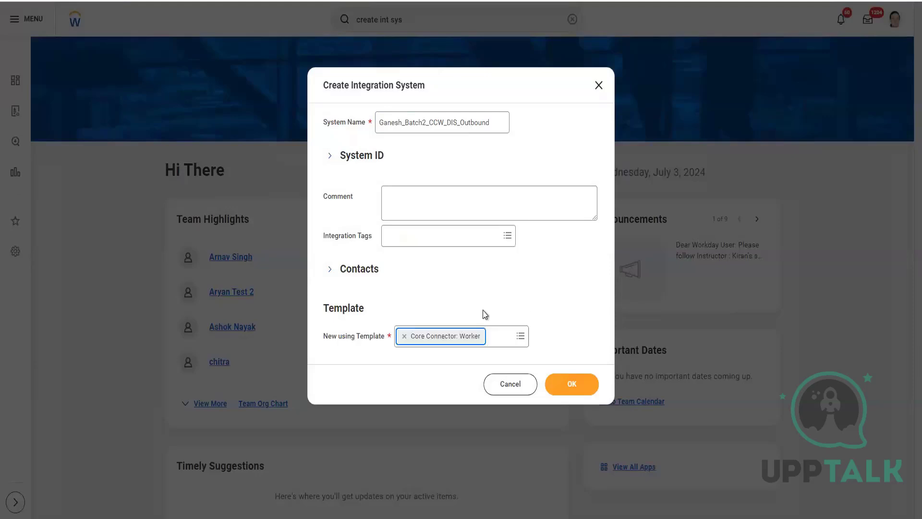
{"action": "left_click", "coordinate": [566, 390]}
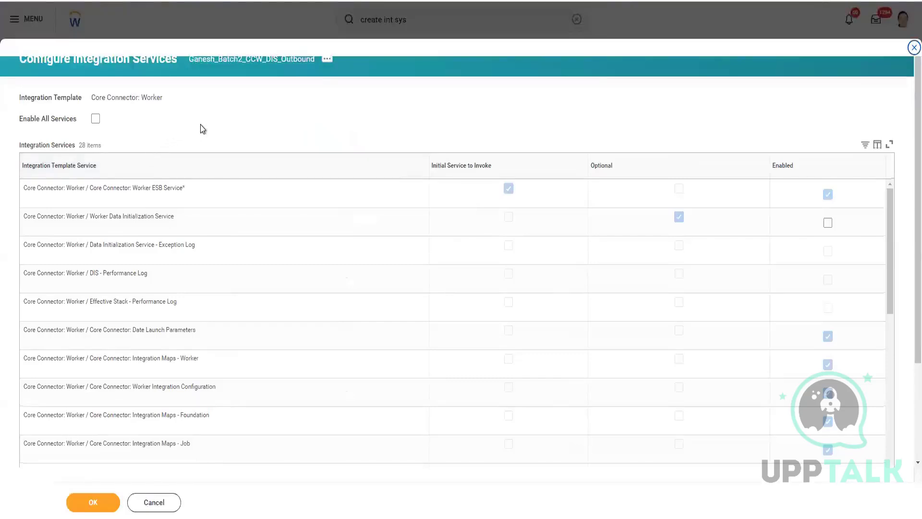
Step: Look through the integration services, enable Worker Data Initialization Service and save the service configuration
{"action": "scroll", "coordinate": [484, 112], "scroll_direction": "down", "scroll_amount": 3}
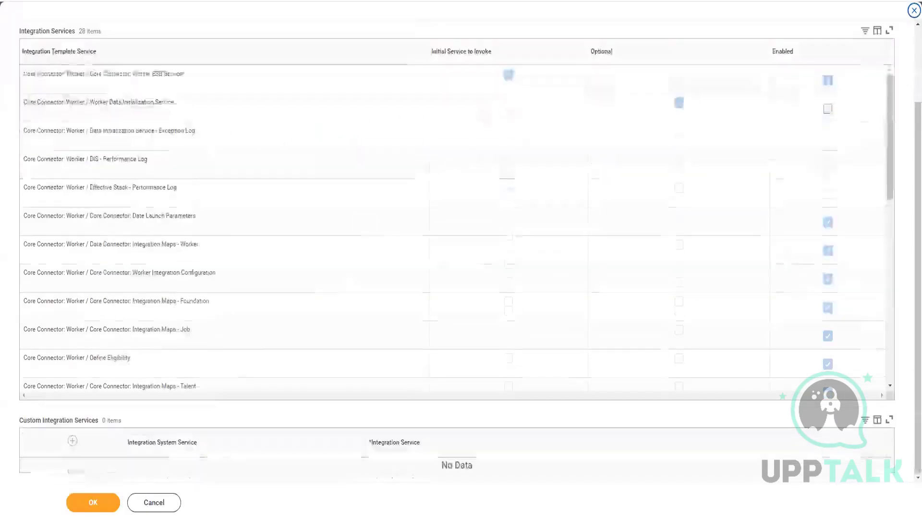
{"action": "scroll", "coordinate": [426, 146], "scroll_direction": "up", "scroll_amount": 2}
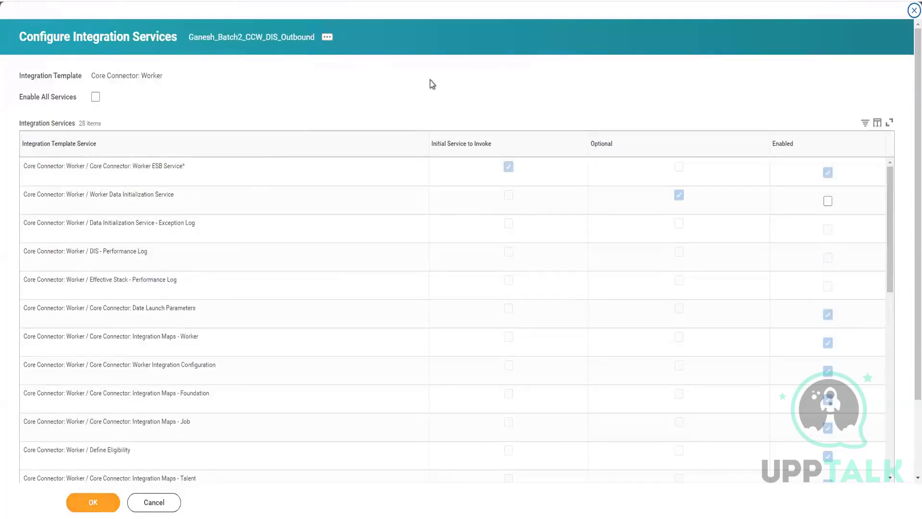
{"action": "scroll", "coordinate": [684, 292], "scroll_direction": "down", "scroll_amount": 7}
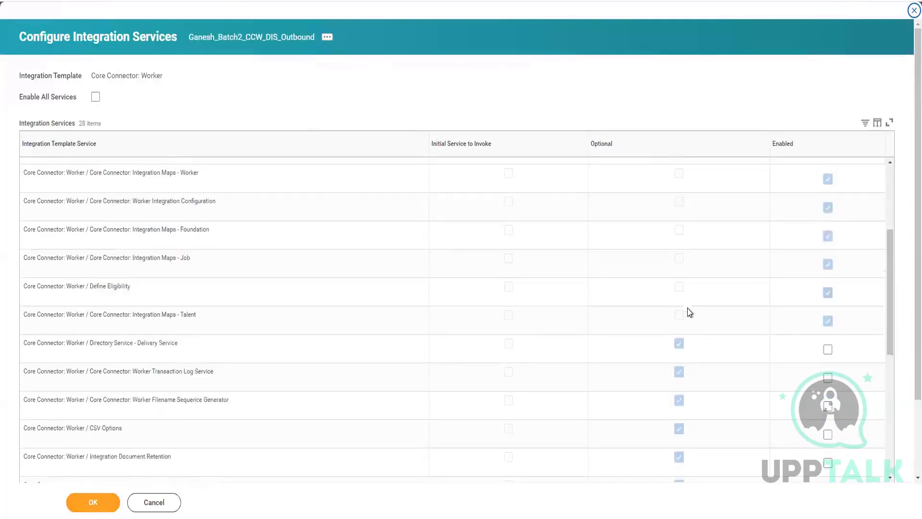
{"action": "scroll", "coordinate": [724, 353], "scroll_direction": "down", "scroll_amount": 3}
{"action": "scroll", "coordinate": [378, 171], "scroll_direction": "up", "scroll_amount": 7}
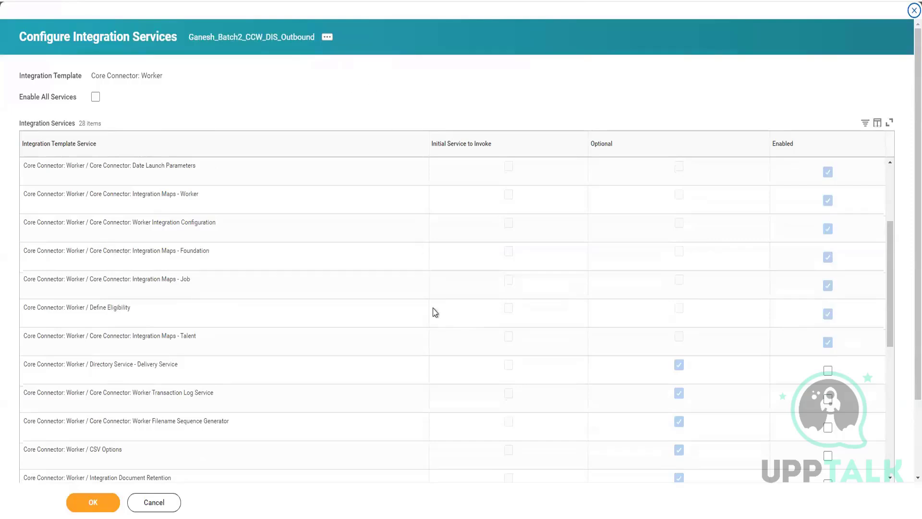
{"action": "scroll", "coordinate": [433, 307], "scroll_direction": "up", "scroll_amount": 3}
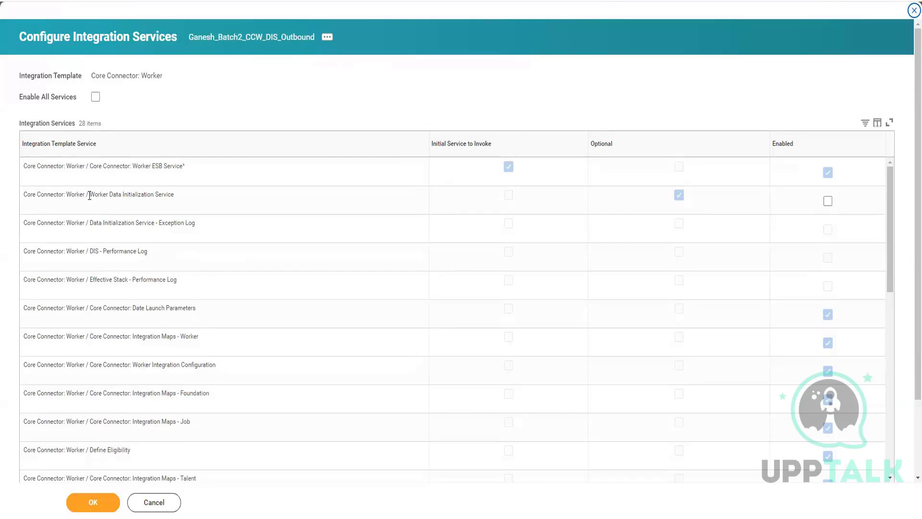
{"action": "left_click_drag", "start_coordinate": [89, 195], "coordinate": [179, 198]}
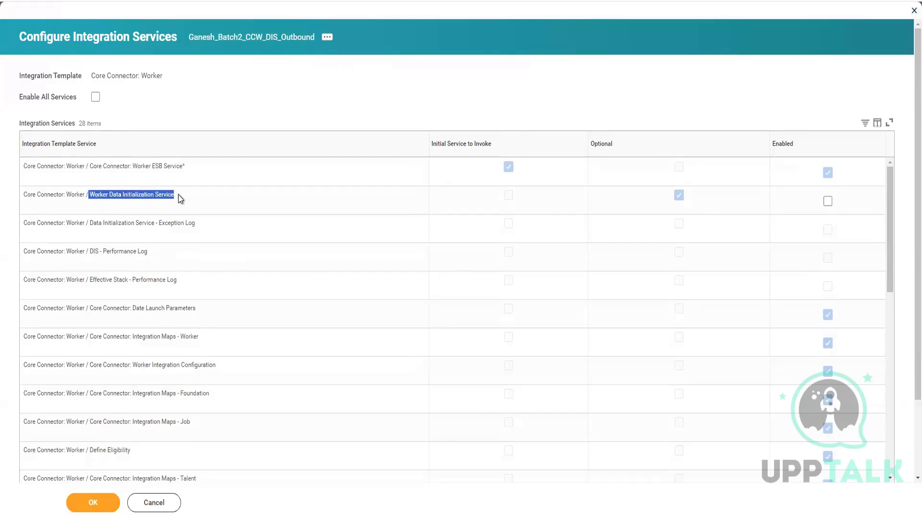
{"action": "scroll", "coordinate": [784, 426], "scroll_direction": "down", "scroll_amount": 10}
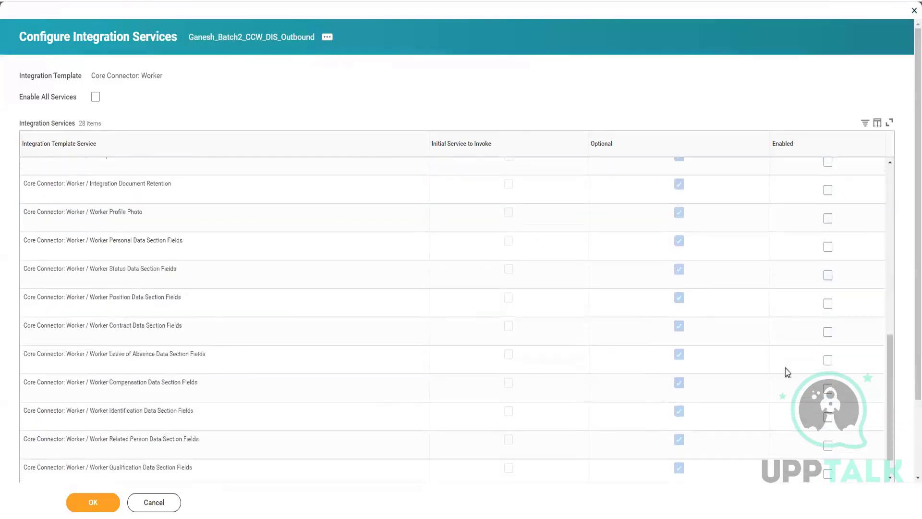
{"action": "scroll", "coordinate": [704, 405], "scroll_direction": "up", "scroll_amount": 10}
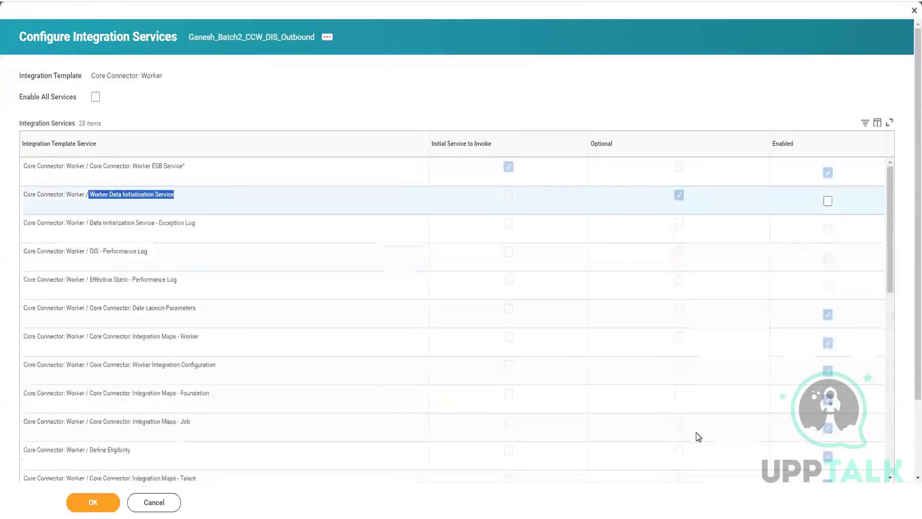
{"action": "left_click", "coordinate": [828, 201]}
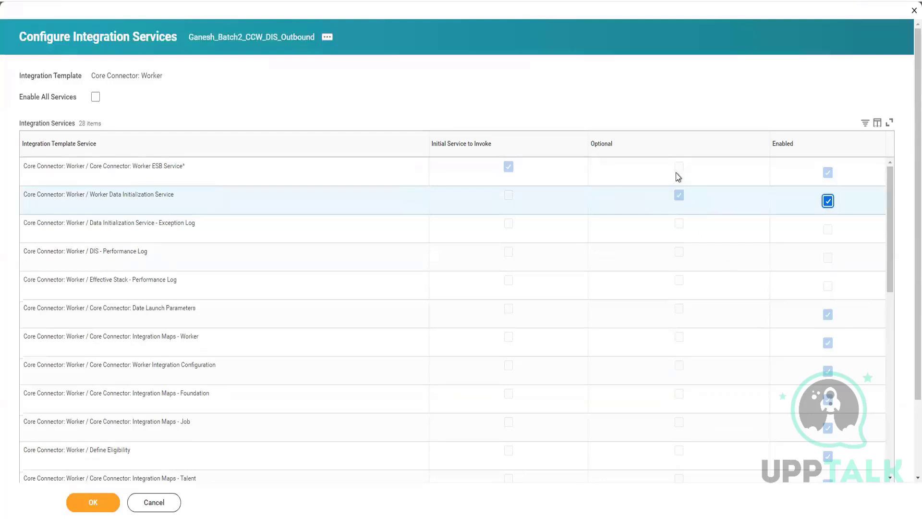
{"action": "scroll", "coordinate": [731, 93], "scroll_direction": "down", "scroll_amount": 5}
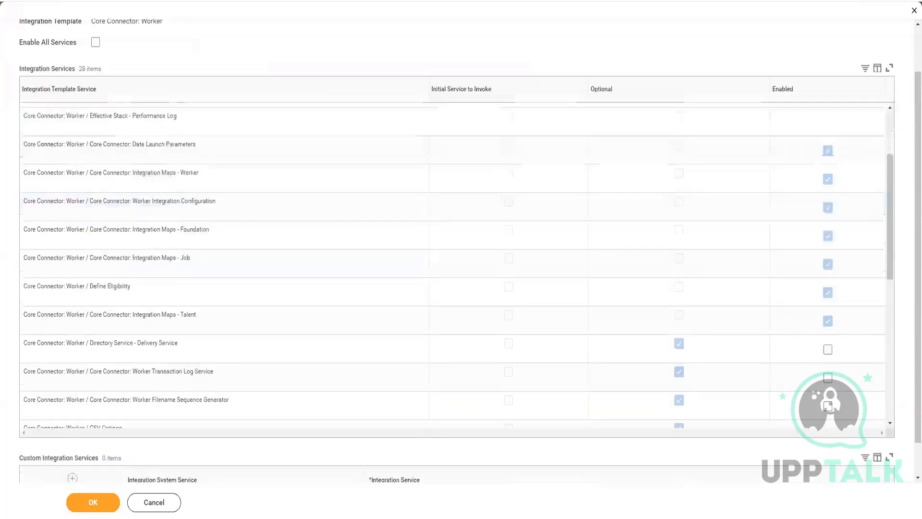
{"action": "left_click", "coordinate": [93, 503]}
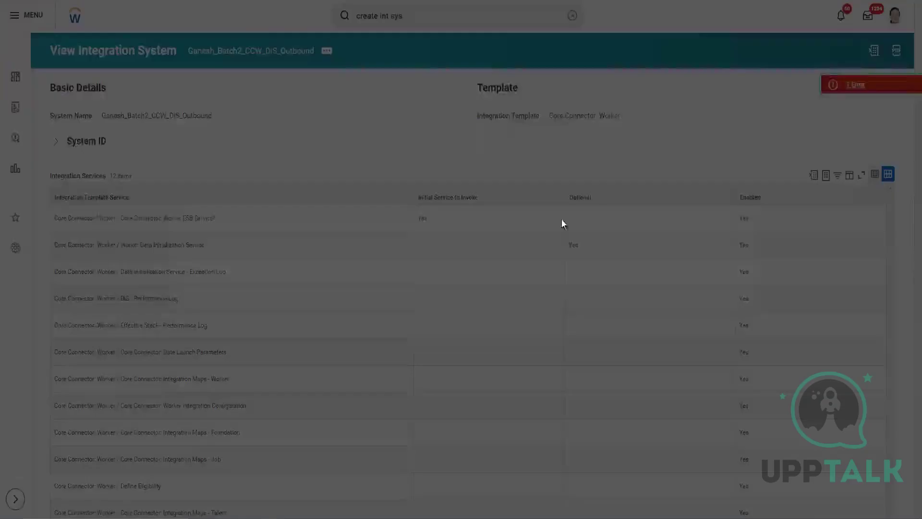
Step: Read and close the error details, and open Configure Integration Attributes for the new integration system
{"action": "left_click_drag", "start_coordinate": [110, 269], "coordinate": [407, 267]}
{"action": "left_click", "coordinate": [870, 193]}
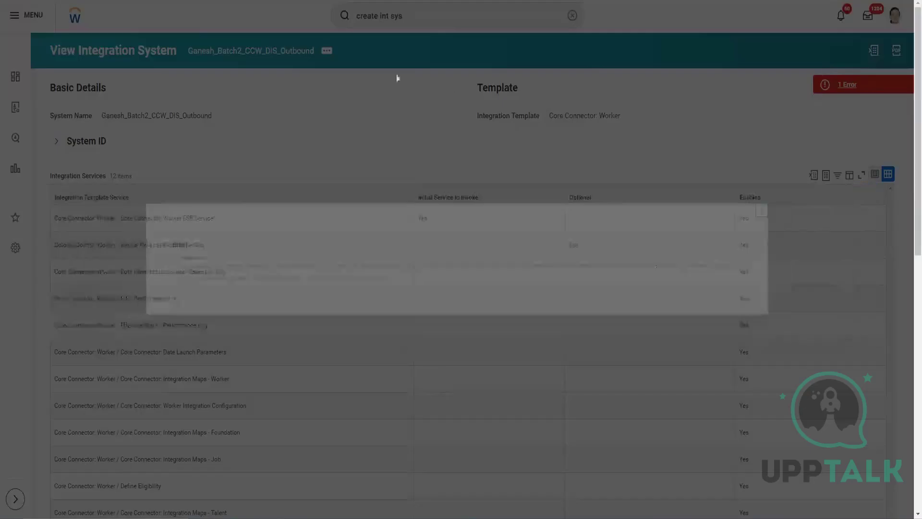
{"action": "left_click", "coordinate": [327, 52]}
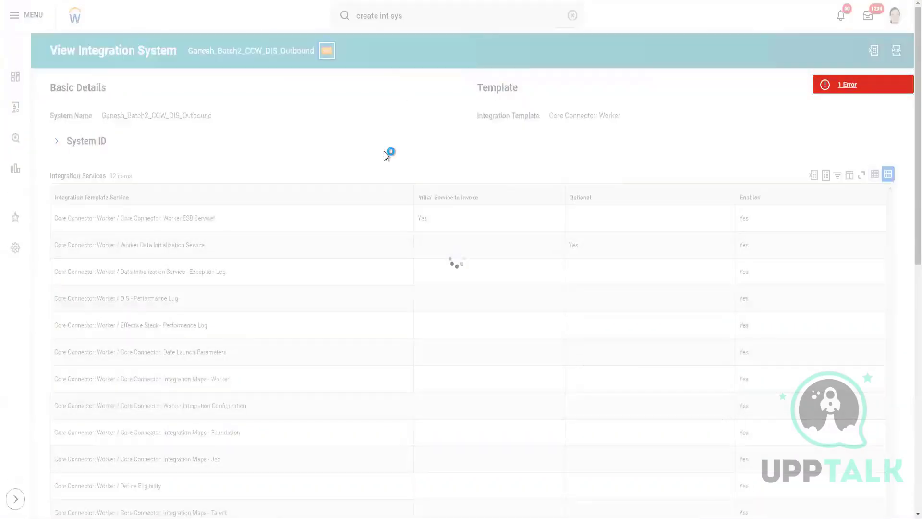
{"action": "mouse_move", "coordinate": [399, 94]}
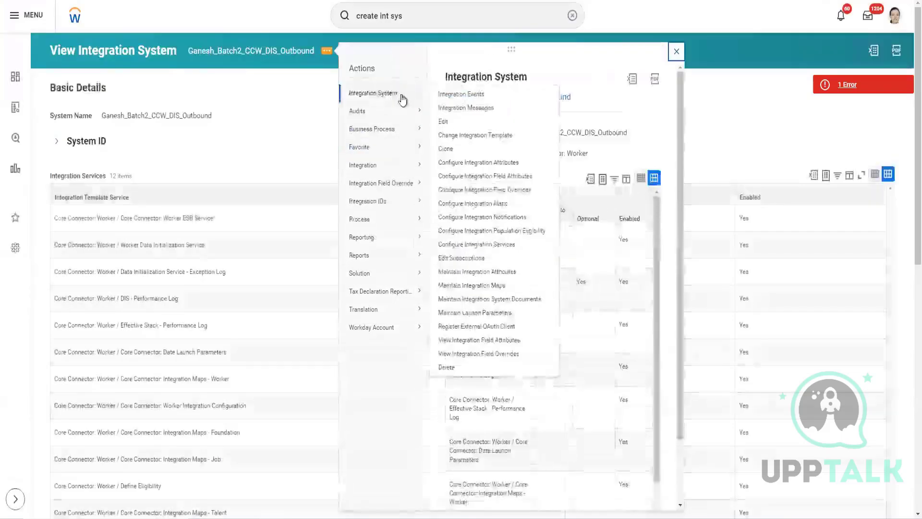
{"action": "left_click", "coordinate": [488, 163]}
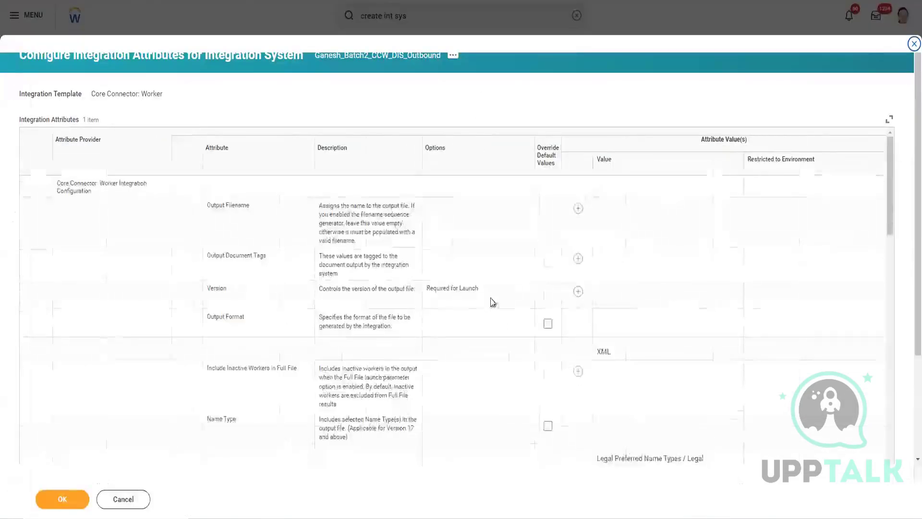
Step: Set the required Version attribute to 40.0 and save the integration attributes
{"action": "left_click_drag", "start_coordinate": [427, 289], "coordinate": [485, 293]}
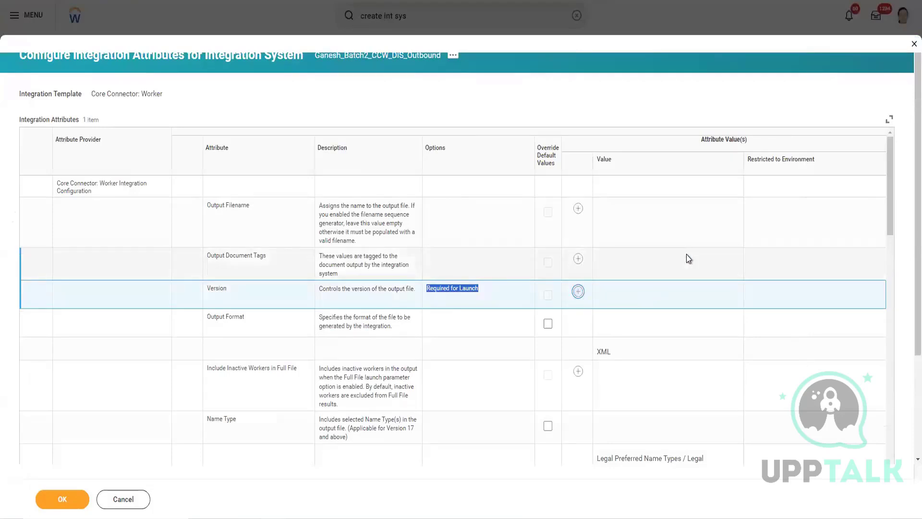
{"action": "left_click", "coordinate": [657, 329]}
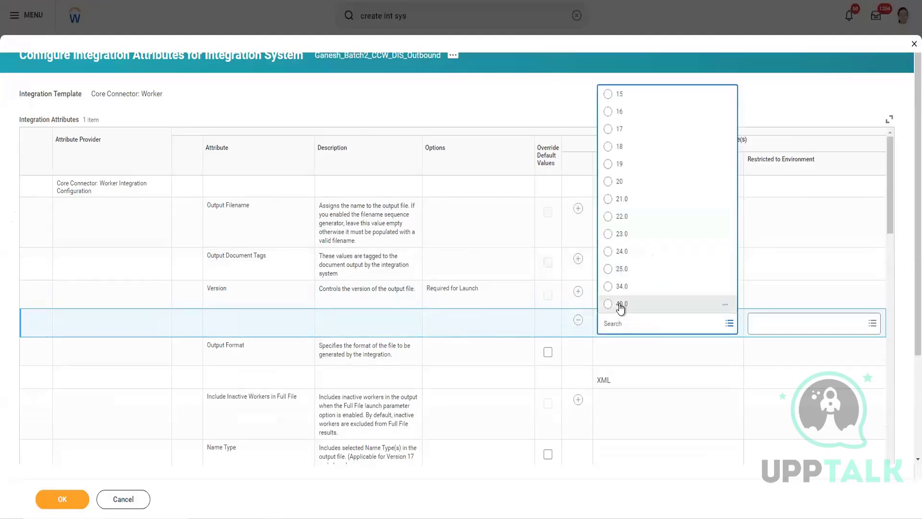
{"action": "left_click", "coordinate": [621, 304]}
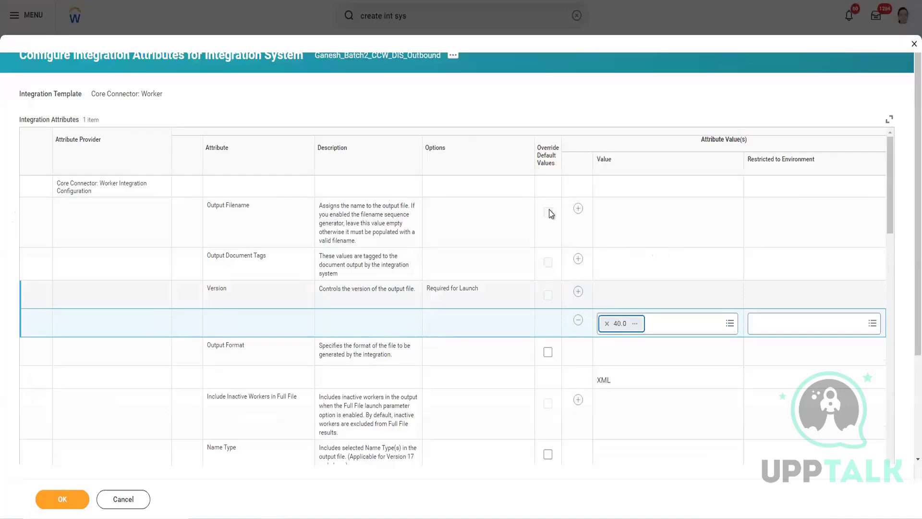
{"action": "left_click", "coordinate": [67, 500]}
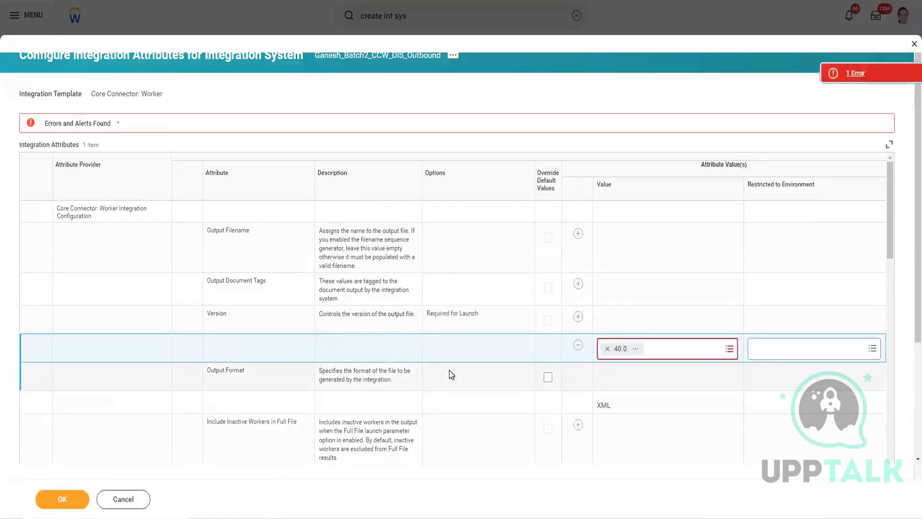
{"action": "left_click", "coordinate": [904, 80]}
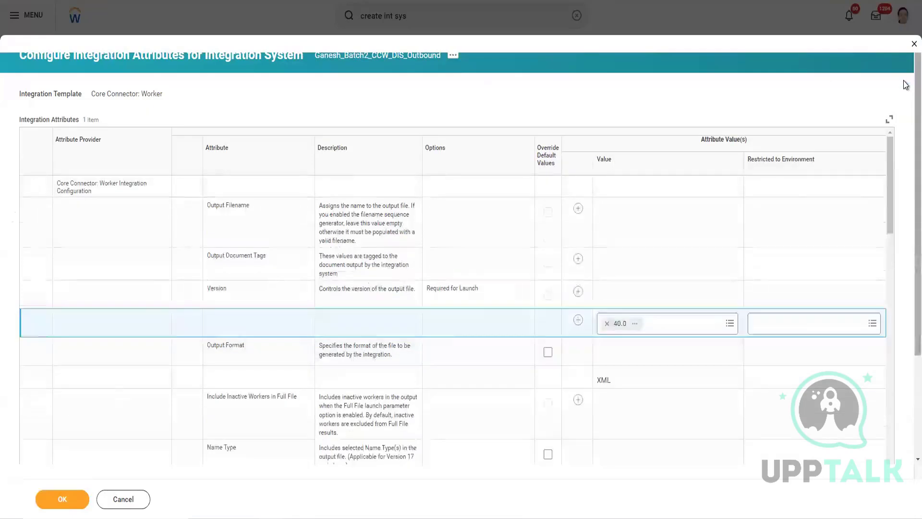
{"action": "left_click", "coordinate": [84, 498]}
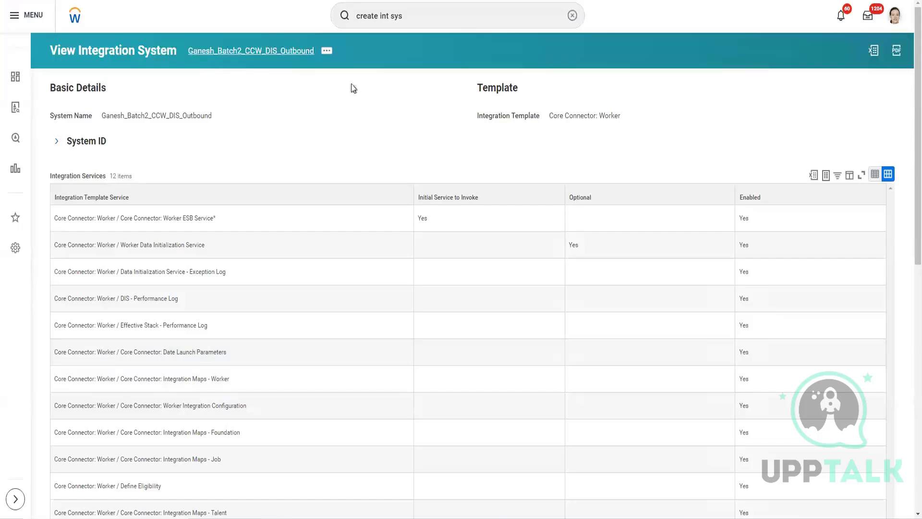
Step: Review the enabled services and the integration attributes on the integration system's view page
{"action": "scroll", "coordinate": [177, 405], "scroll_direction": "down", "scroll_amount": 3}
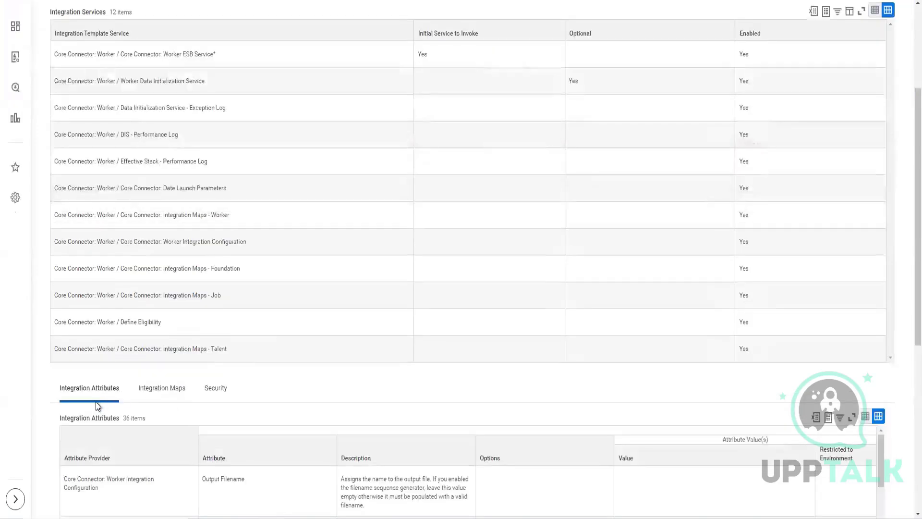
{"action": "scroll", "coordinate": [106, 402], "scroll_direction": "up", "scroll_amount": 3}
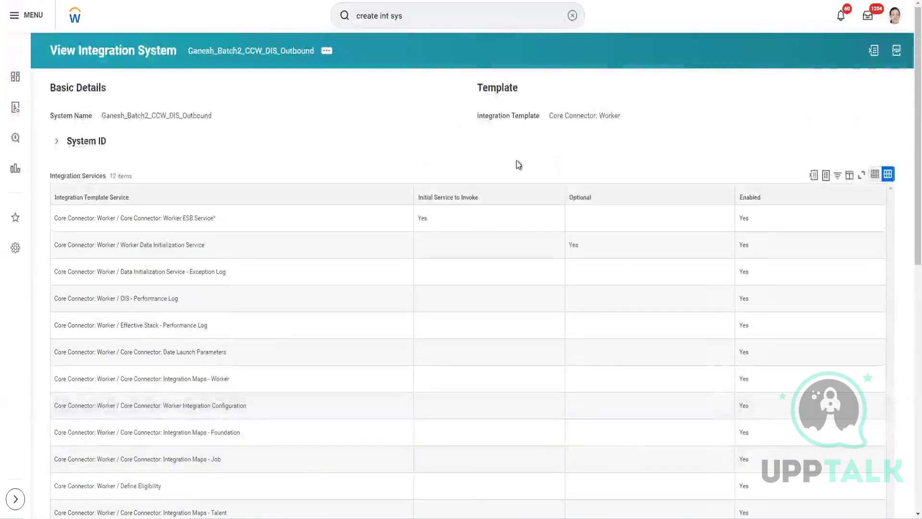
{"action": "scroll", "coordinate": [516, 162], "scroll_direction": "down", "scroll_amount": 3}
{"action": "scroll", "coordinate": [335, 383], "scroll_direction": "down", "scroll_amount": 4}
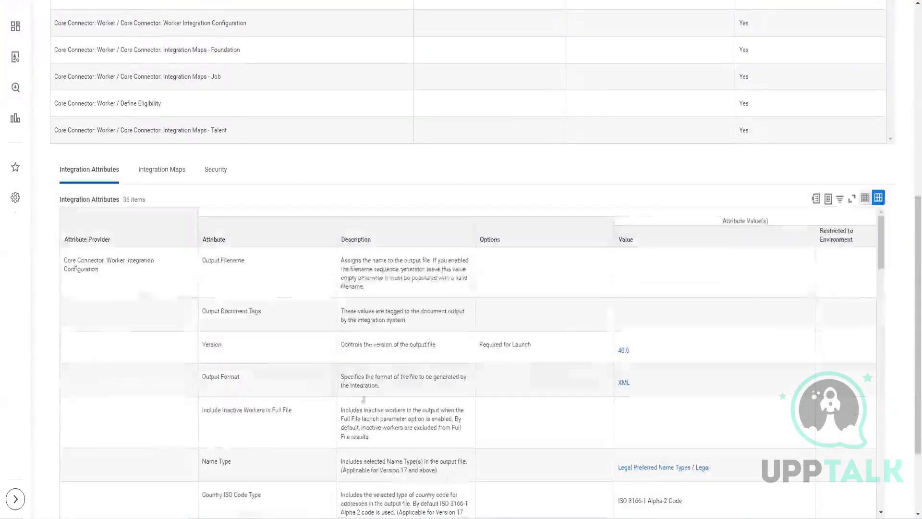
Step: Read through the output, address and phone attribute values in the Integration Attributes table and recheck the Integration Services list
{"action": "scroll", "coordinate": [649, 292], "scroll_direction": "down", "scroll_amount": 1}
{"action": "scroll", "coordinate": [649, 292], "scroll_direction": "down", "scroll_amount": 1}
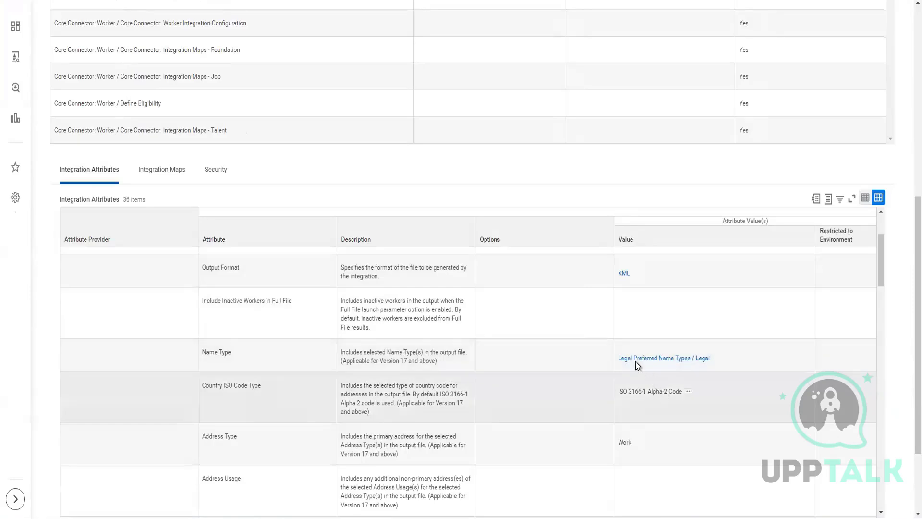
{"action": "scroll", "coordinate": [657, 368], "scroll_direction": "down", "scroll_amount": 1}
{"action": "scroll", "coordinate": [656, 368], "scroll_direction": "down", "scroll_amount": 1}
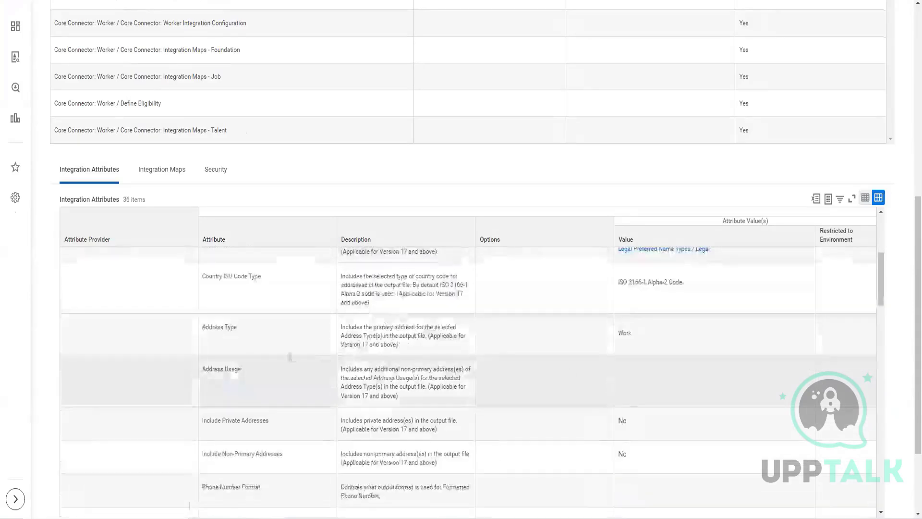
{"action": "mouse_move", "coordinate": [643, 348]}
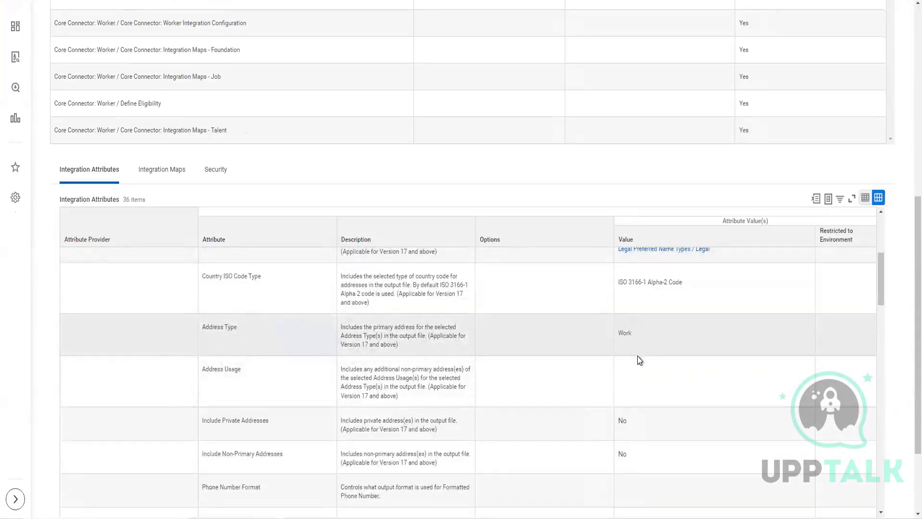
{"action": "scroll", "coordinate": [638, 361], "scroll_direction": "down", "scroll_amount": 2}
{"action": "mouse_move", "coordinate": [646, 424]}
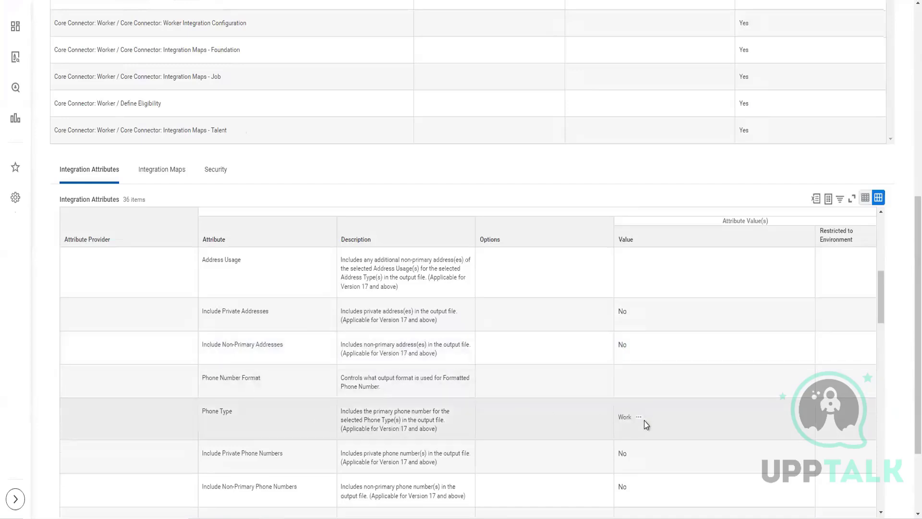
{"action": "scroll", "coordinate": [660, 404], "scroll_direction": "up", "scroll_amount": 1}
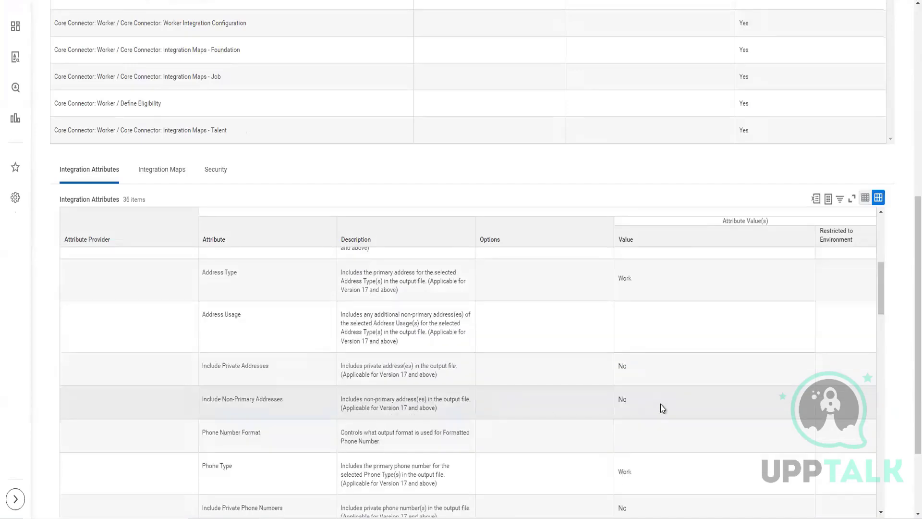
{"action": "scroll", "coordinate": [661, 404], "scroll_direction": "up", "scroll_amount": 8}
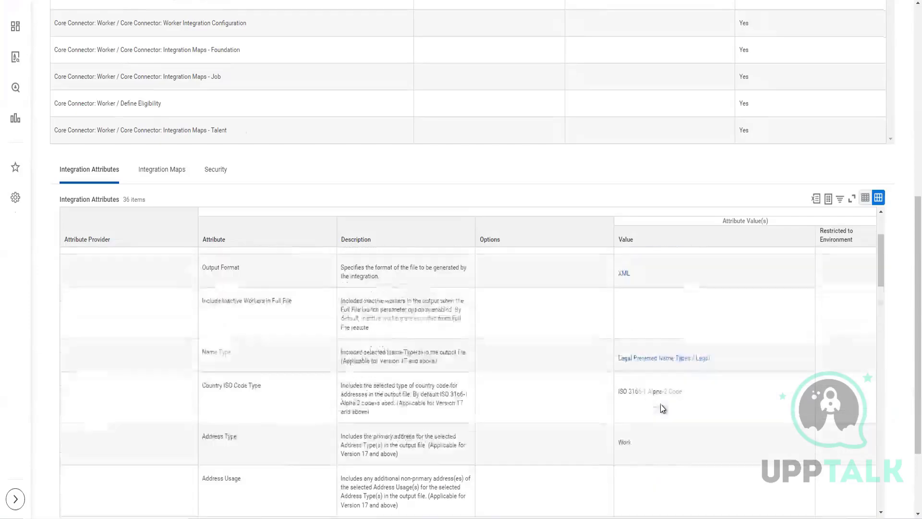
{"action": "scroll", "coordinate": [525, 229], "scroll_direction": "up", "scroll_amount": 5}
{"action": "scroll", "coordinate": [522, 236], "scroll_direction": "up", "scroll_amount": 2}
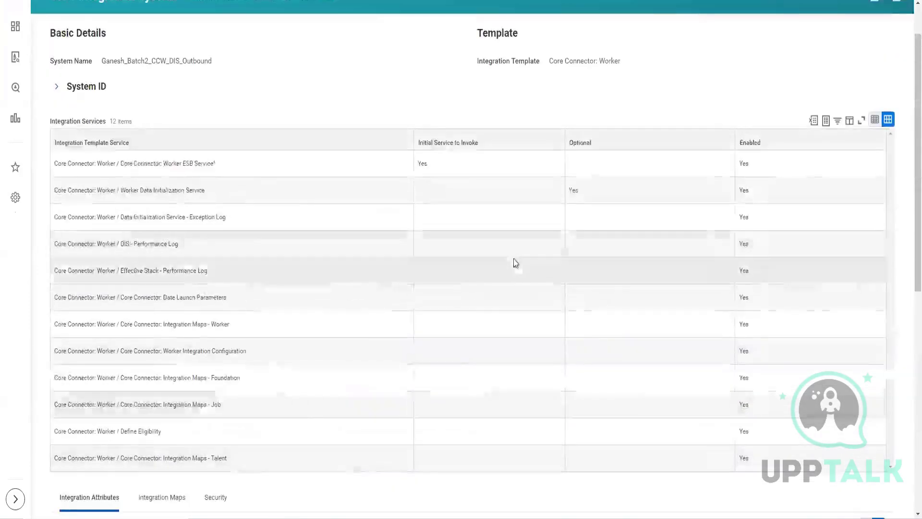
{"action": "scroll", "coordinate": [627, 336], "scroll_direction": "down", "scroll_amount": 2}
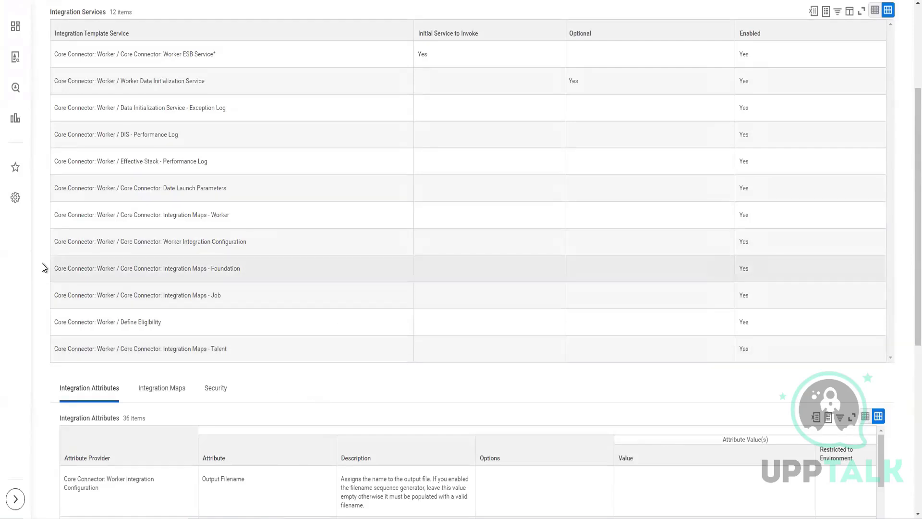
{"action": "scroll", "coordinate": [42, 266], "scroll_direction": "up", "scroll_amount": 3}
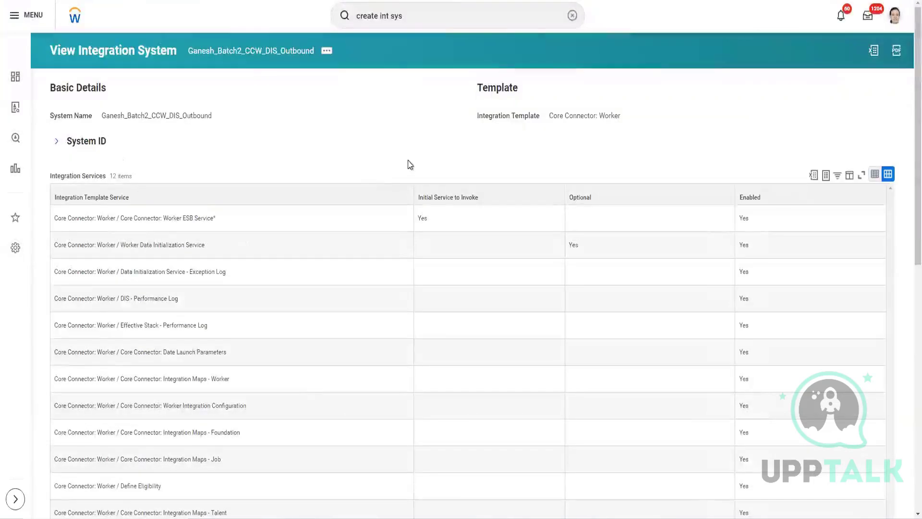
Step: Open Configure Integration Field Attributes and include the Worker Personal, Status, Position and Compensation Data Sections in the output
{"action": "left_click", "coordinate": [326, 52]}
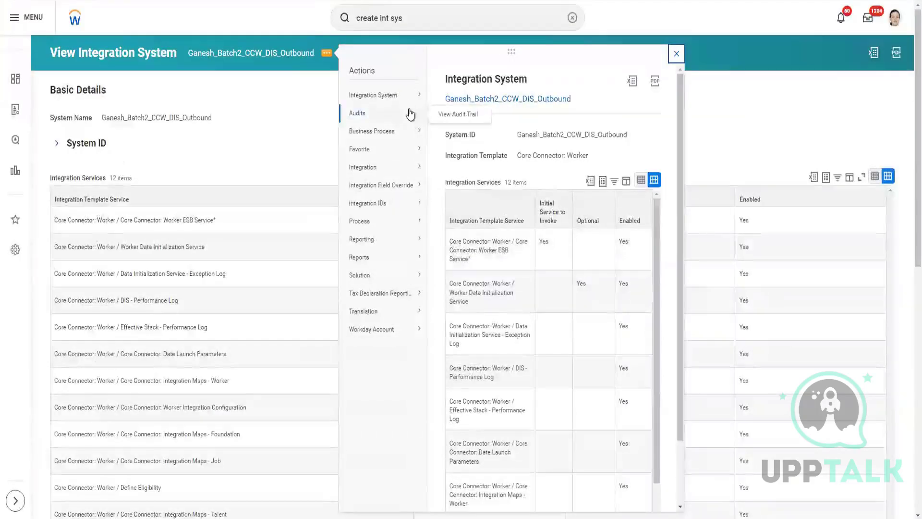
{"action": "mouse_move", "coordinate": [400, 101]}
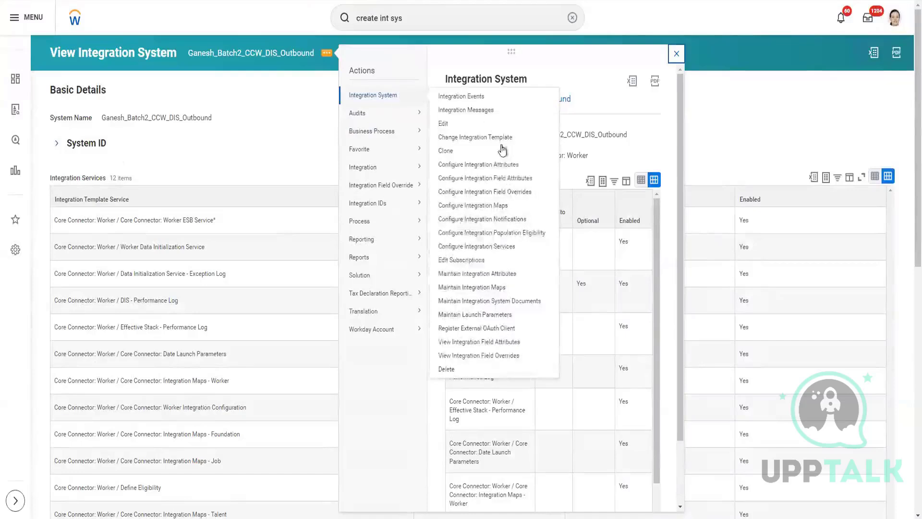
{"action": "left_click", "coordinate": [508, 180]}
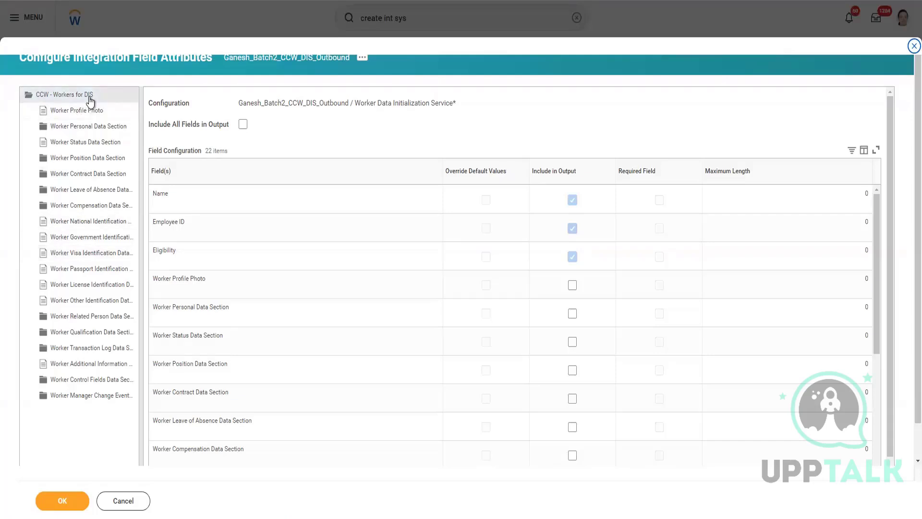
{"action": "scroll", "coordinate": [537, 117], "scroll_direction": "down", "scroll_amount": 1}
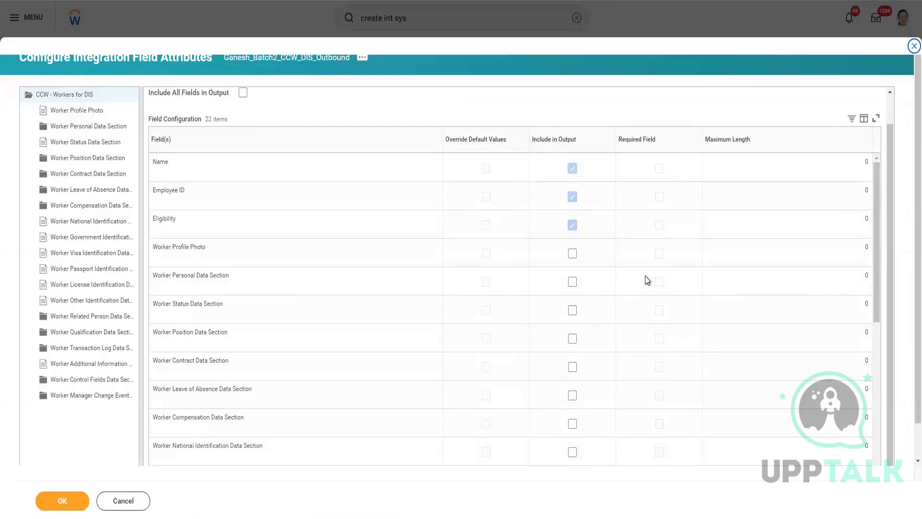
{"action": "left_click", "coordinate": [573, 283]}
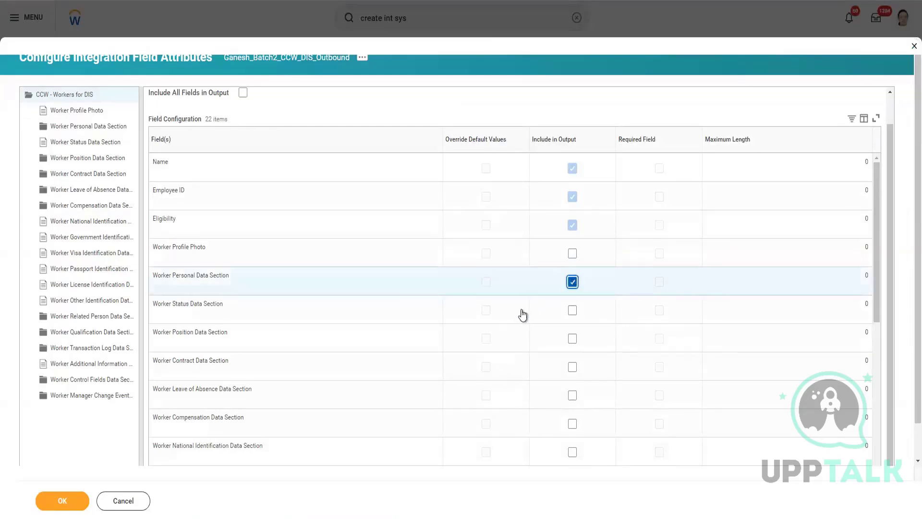
{"action": "left_click", "coordinate": [572, 312]}
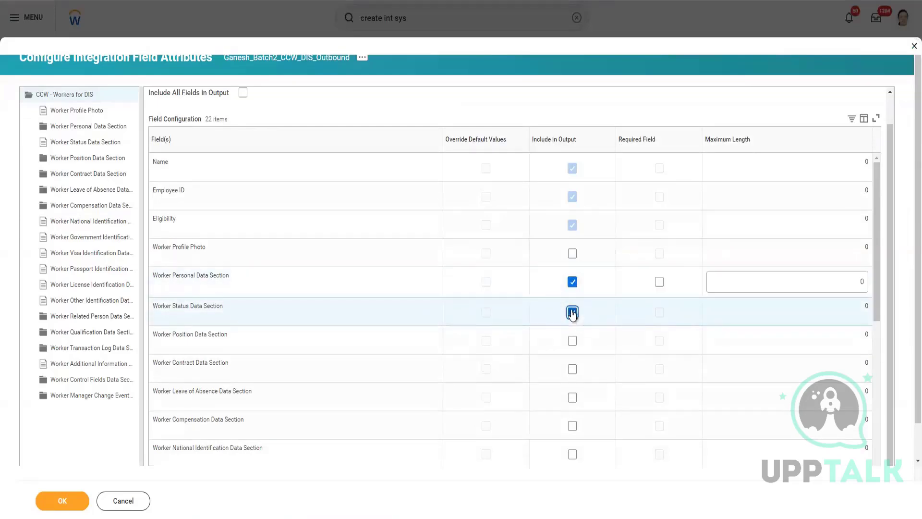
{"action": "left_click", "coordinate": [572, 341]}
{"action": "left_click", "coordinate": [572, 429]}
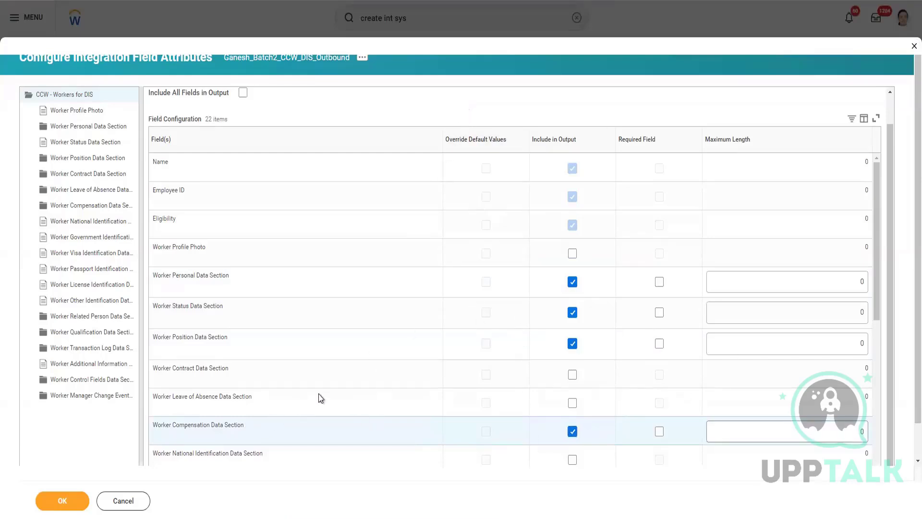
Step: Open the Worker Personal Data Section's field configuration and include Gender and Birth Date in the output
{"action": "scroll", "coordinate": [323, 398], "scroll_direction": "up", "scroll_amount": 1}
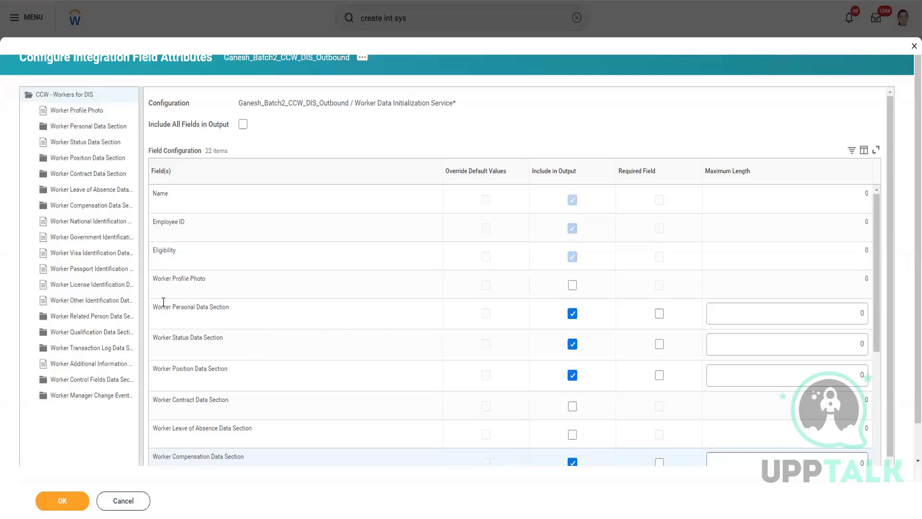
{"action": "left_click_drag", "start_coordinate": [165, 310], "coordinate": [231, 321]}
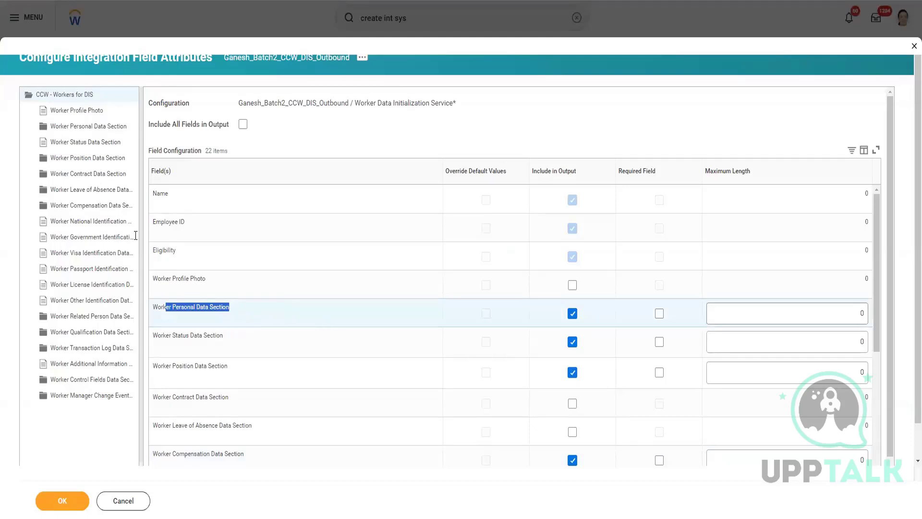
{"action": "left_click", "coordinate": [101, 129]}
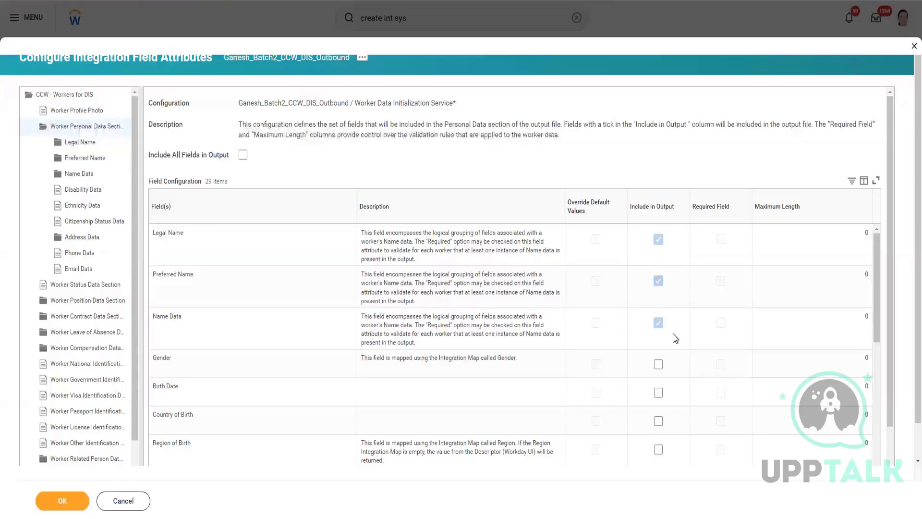
{"action": "scroll", "coordinate": [576, 341], "scroll_direction": "down", "scroll_amount": 4}
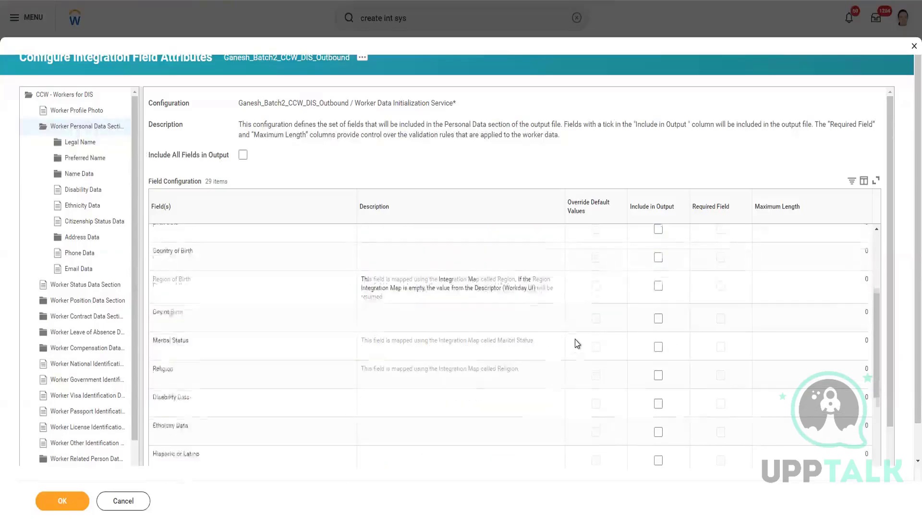
{"action": "scroll", "coordinate": [575, 339], "scroll_direction": "up", "scroll_amount": 5}
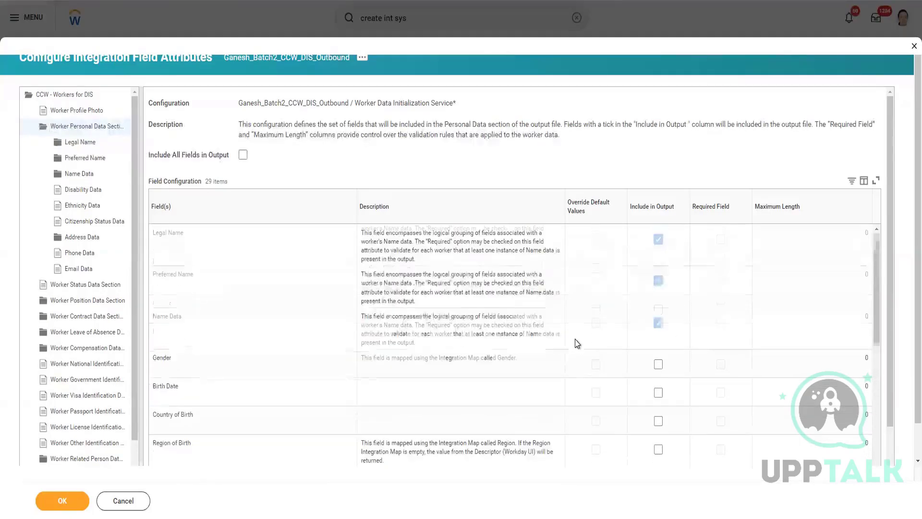
{"action": "scroll", "coordinate": [590, 365], "scroll_direction": "down", "scroll_amount": 1}
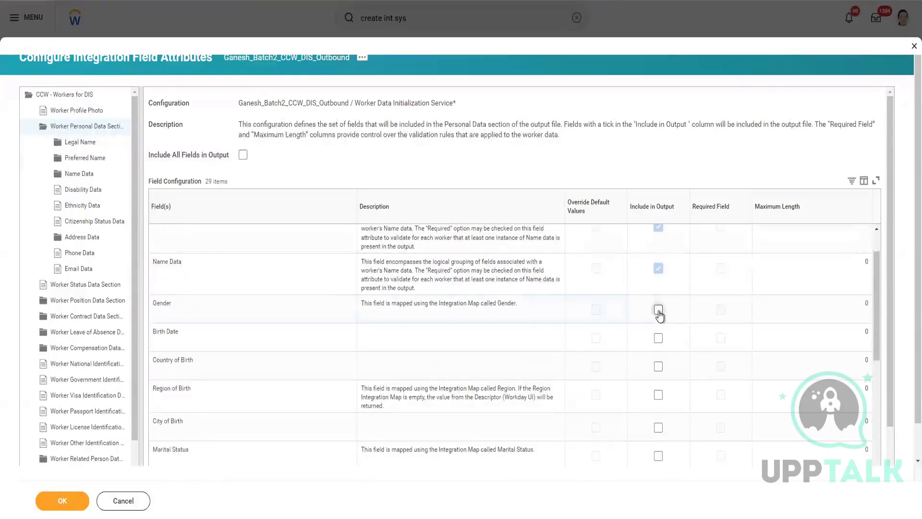
{"action": "left_click", "coordinate": [658, 311]}
{"action": "left_click", "coordinate": [659, 340]}
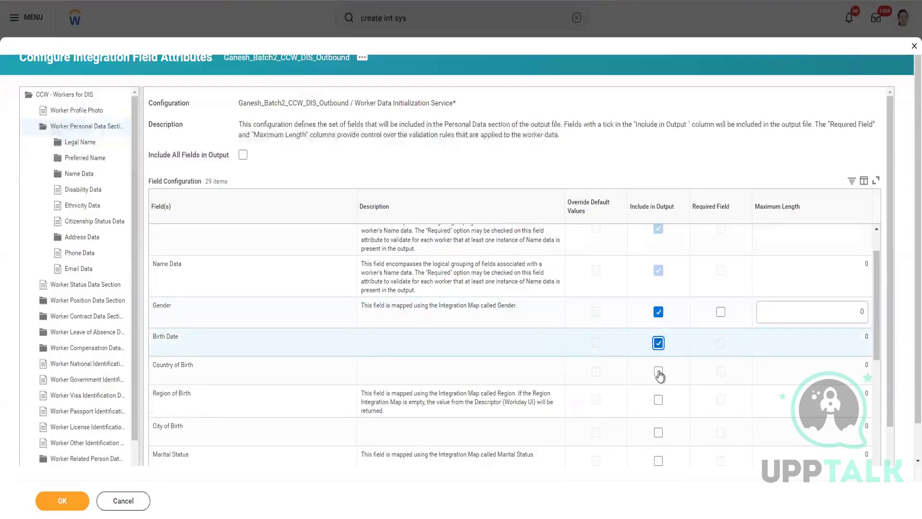
Step: Include Address Data, Phone Data and Email Data in the personal data output and check through the section's field selections
{"action": "scroll", "coordinate": [657, 380], "scroll_direction": "down", "scroll_amount": 4}
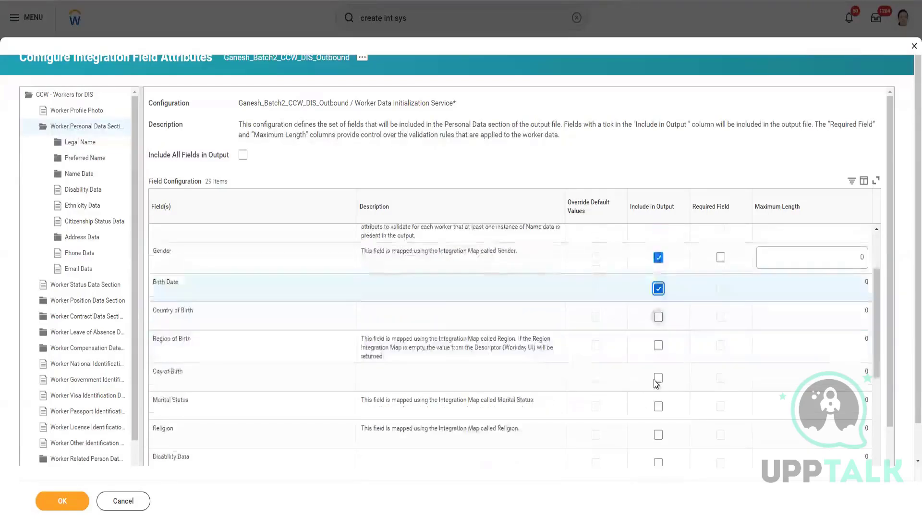
{"action": "scroll", "coordinate": [309, 394], "scroll_direction": "down", "scroll_amount": 5}
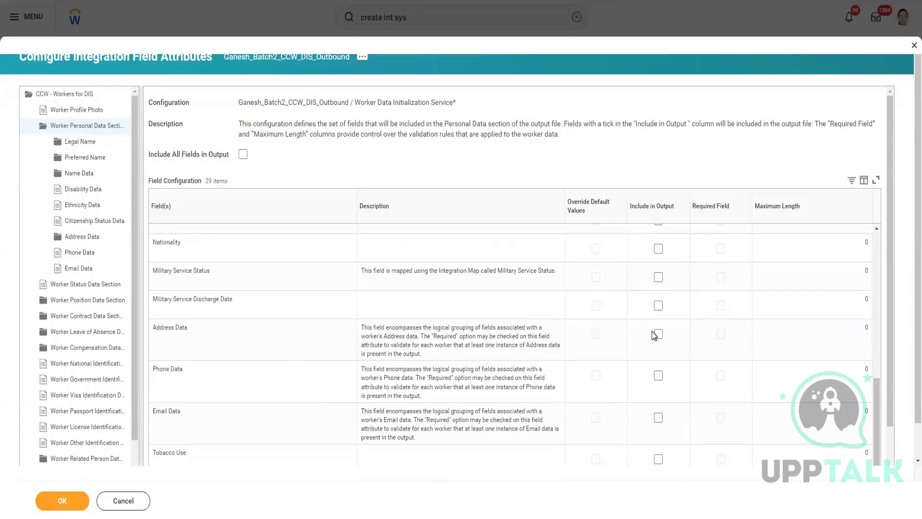
{"action": "left_click", "coordinate": [658, 335]}
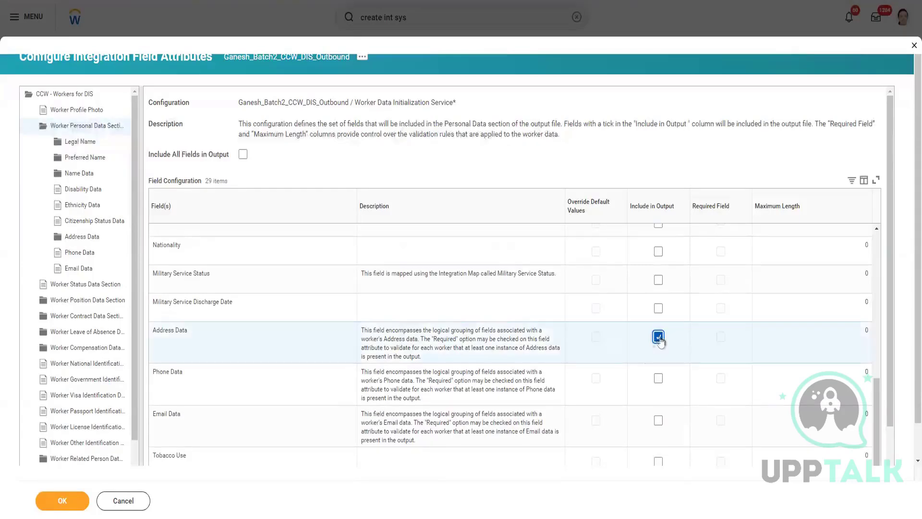
{"action": "scroll", "coordinate": [655, 366], "scroll_direction": "down", "scroll_amount": 2}
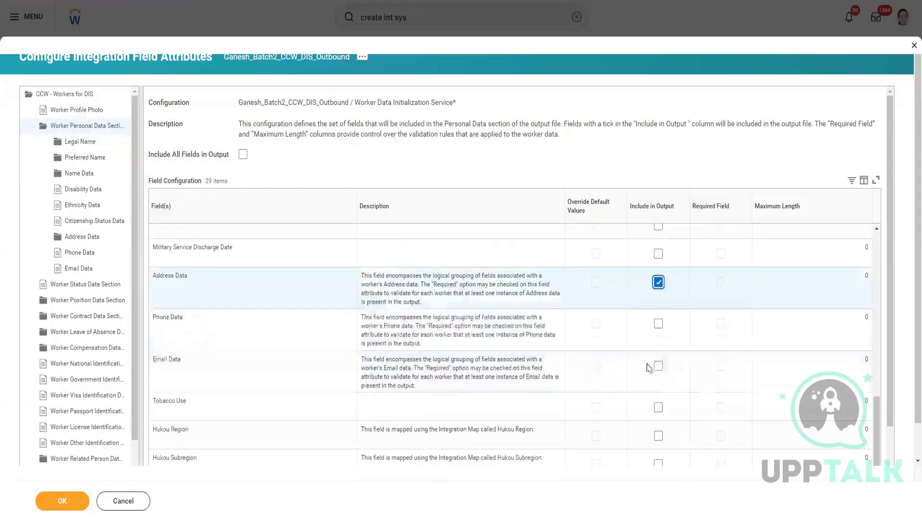
{"action": "left_click", "coordinate": [658, 325]}
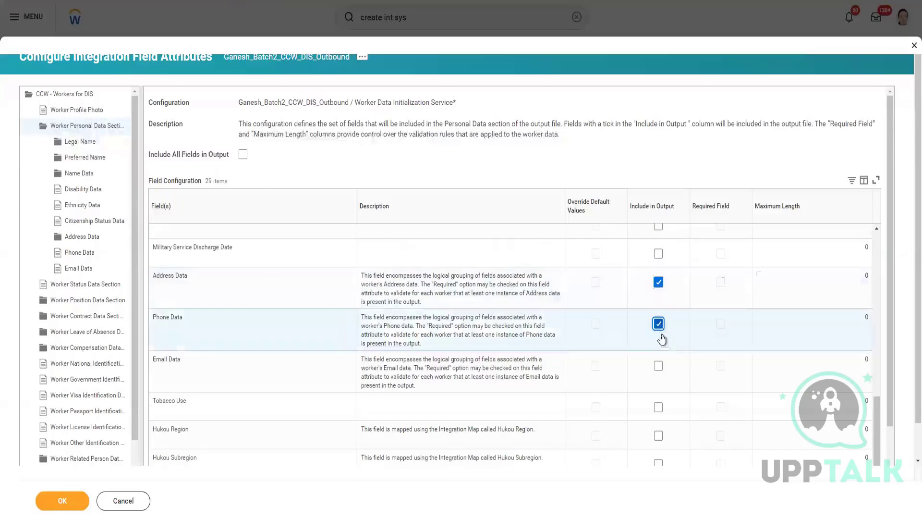
{"action": "left_click", "coordinate": [658, 367]}
{"action": "scroll", "coordinate": [472, 372], "scroll_direction": "up", "scroll_amount": 3}
{"action": "scroll", "coordinate": [472, 372], "scroll_direction": "up", "scroll_amount": 8}
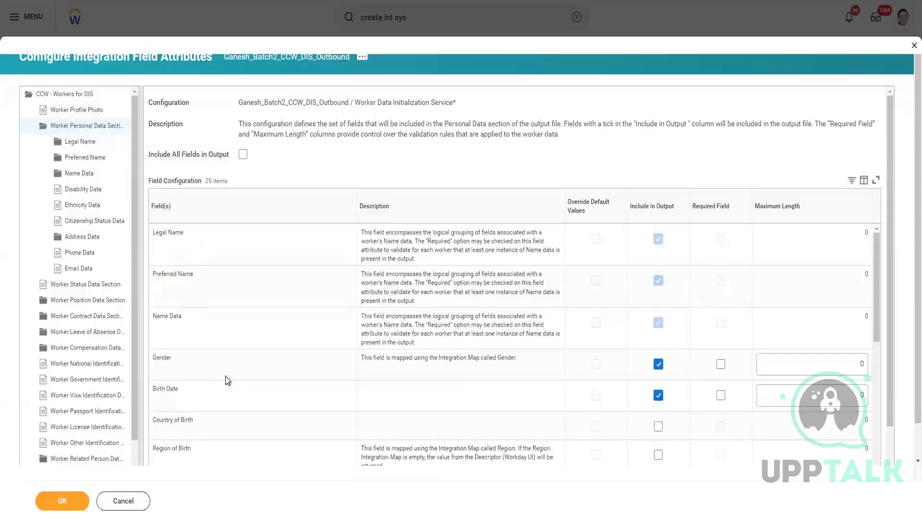
{"action": "scroll", "coordinate": [457, 420], "scroll_direction": "down", "scroll_amount": 6}
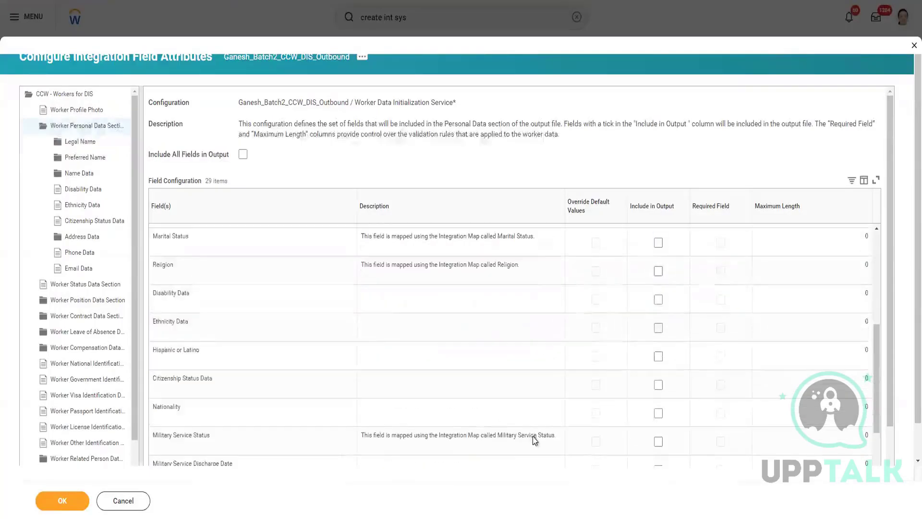
{"action": "scroll", "coordinate": [531, 438], "scroll_direction": "up", "scroll_amount": 6}
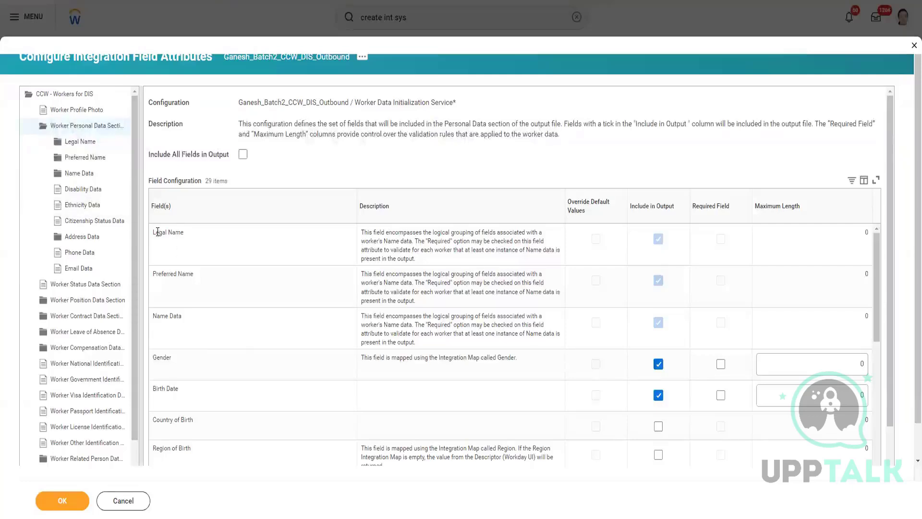
Step: Open the Legal Name field configuration and include First Name, Last Name and Title in the output
{"action": "left_click_drag", "start_coordinate": [185, 235], "coordinate": [158, 234]}
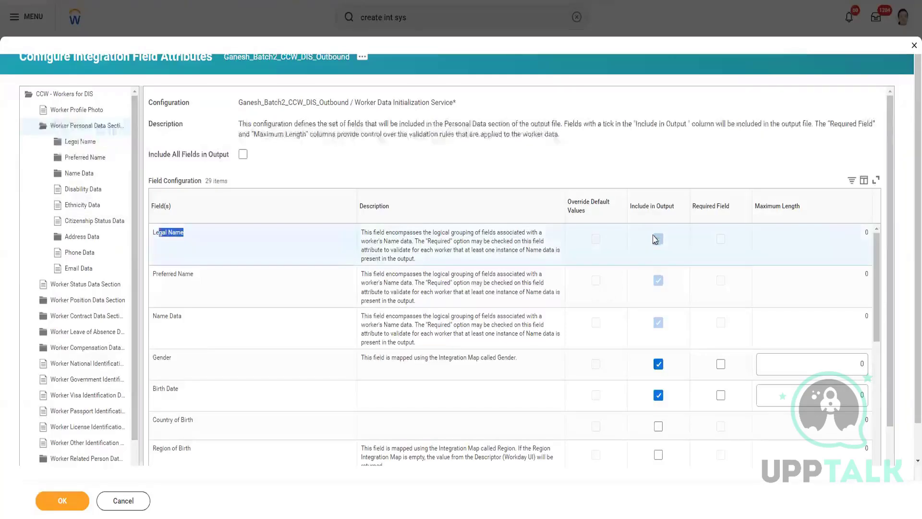
{"action": "left_click", "coordinate": [194, 237]}
{"action": "left_click_drag", "start_coordinate": [193, 236], "coordinate": [155, 232]}
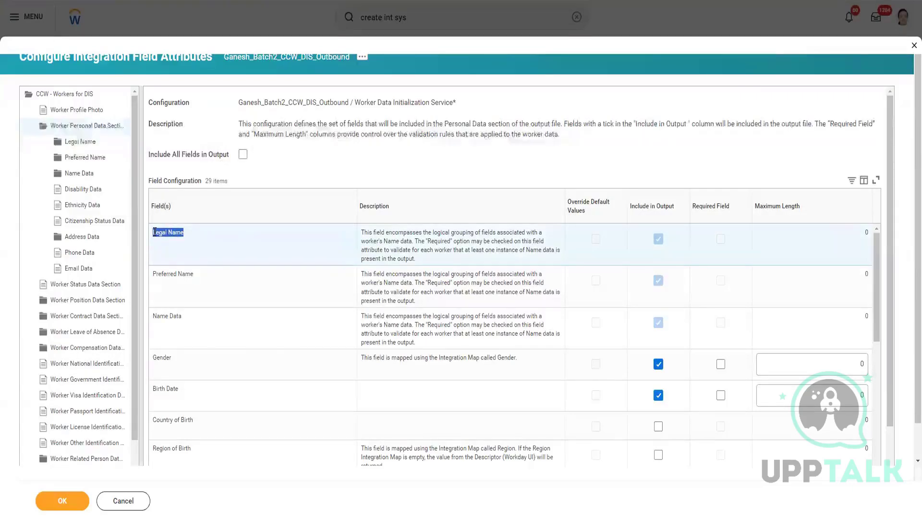
{"action": "left_click", "coordinate": [86, 145]}
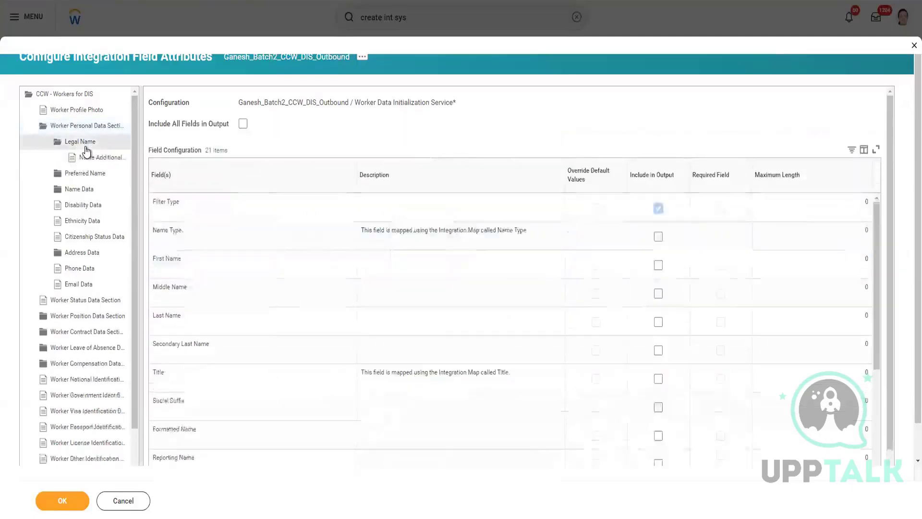
{"action": "left_click", "coordinate": [659, 268]}
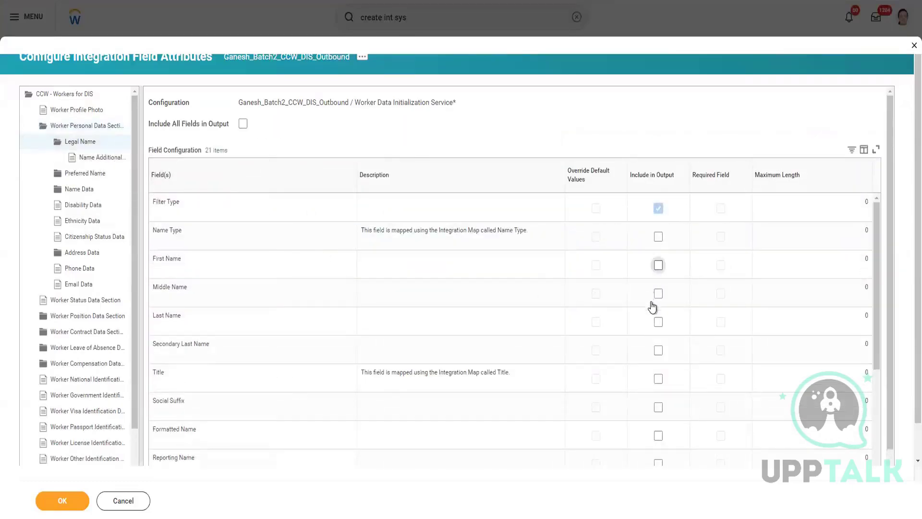
{"action": "left_click", "coordinate": [657, 326]}
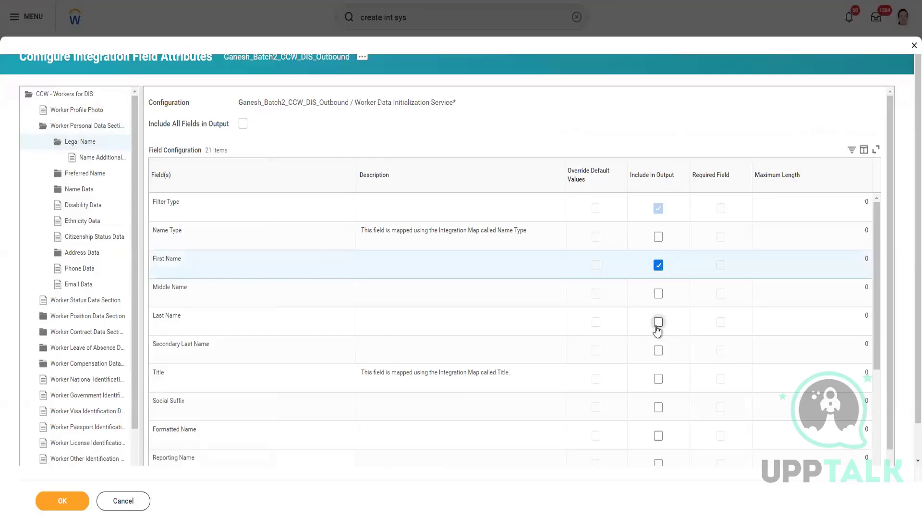
{"action": "left_click", "coordinate": [659, 381]}
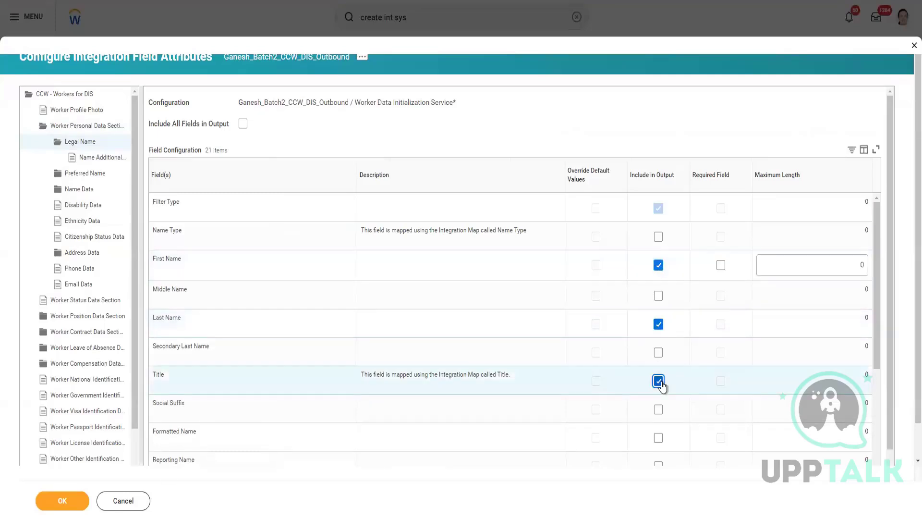
Step: Open the Preferred Name field configuration and include First Name and Last Name in the output
{"action": "left_click", "coordinate": [92, 177]}
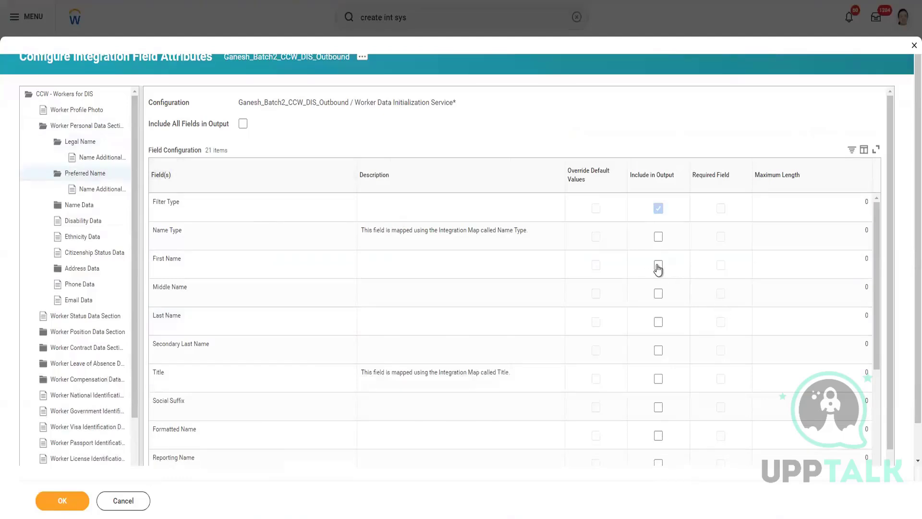
{"action": "left_click", "coordinate": [658, 266]}
{"action": "left_click", "coordinate": [658, 321]}
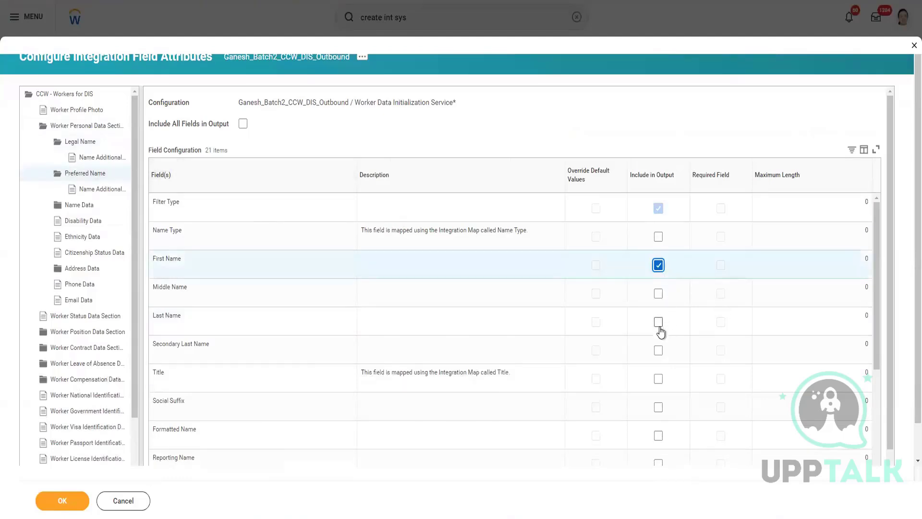
{"action": "scroll", "coordinate": [643, 402], "scroll_direction": "down", "scroll_amount": 1}
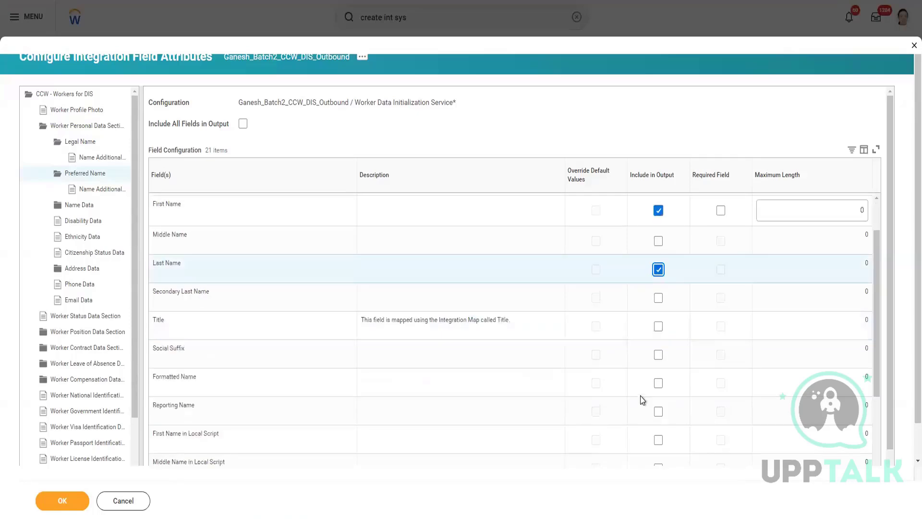
Step: Open the Name Data field configuration and include First Name, Last Name and Title in the output
{"action": "left_click", "coordinate": [81, 205]}
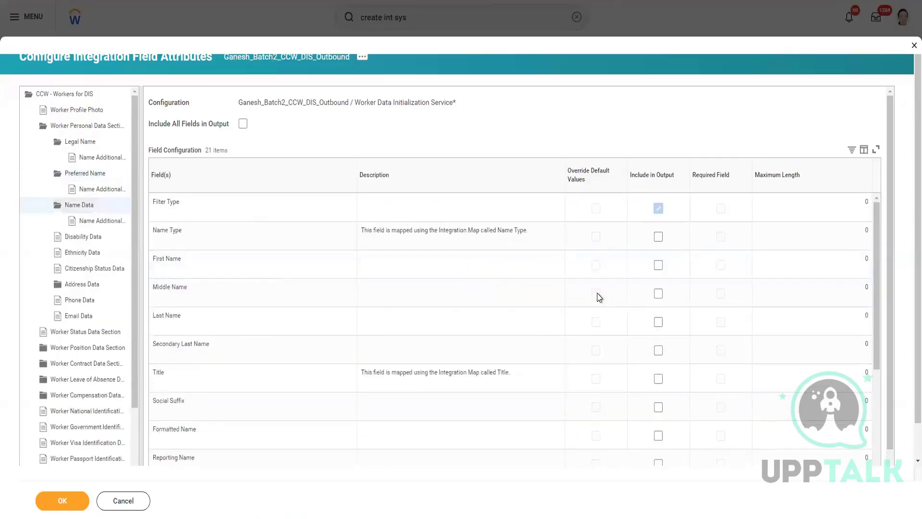
{"action": "left_click", "coordinate": [659, 264]}
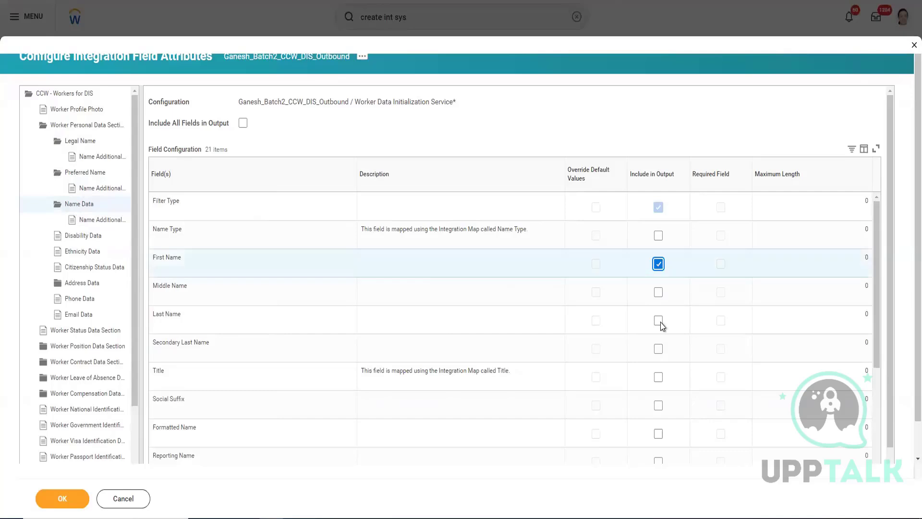
{"action": "left_click", "coordinate": [658, 377]}
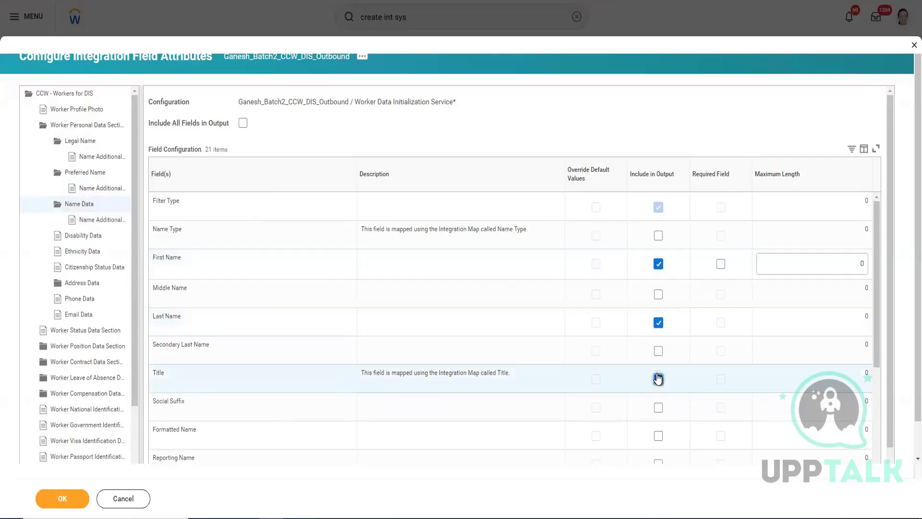
Step: Open the Address Data field configuration and include Address Type, Address Line Data and Submunicipality in the output
{"action": "scroll", "coordinate": [115, 233], "scroll_direction": "down", "scroll_amount": 1}
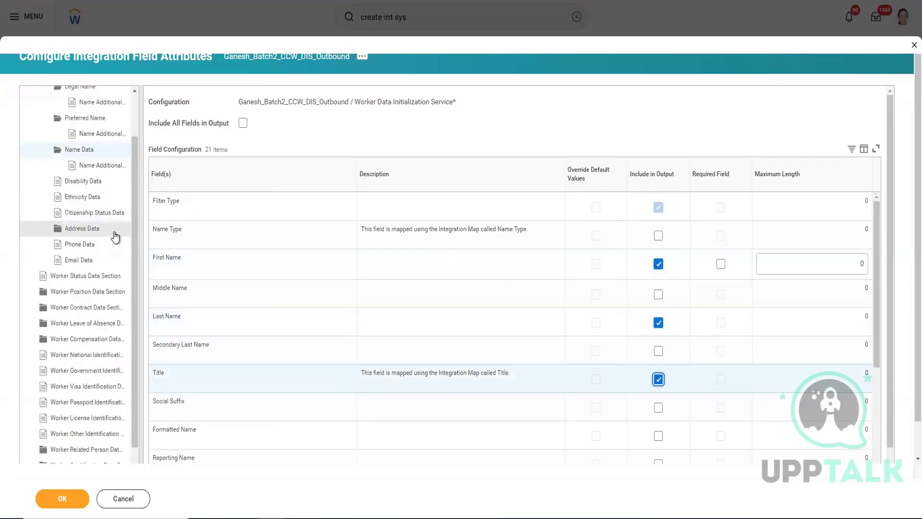
{"action": "left_click", "coordinate": [89, 231]}
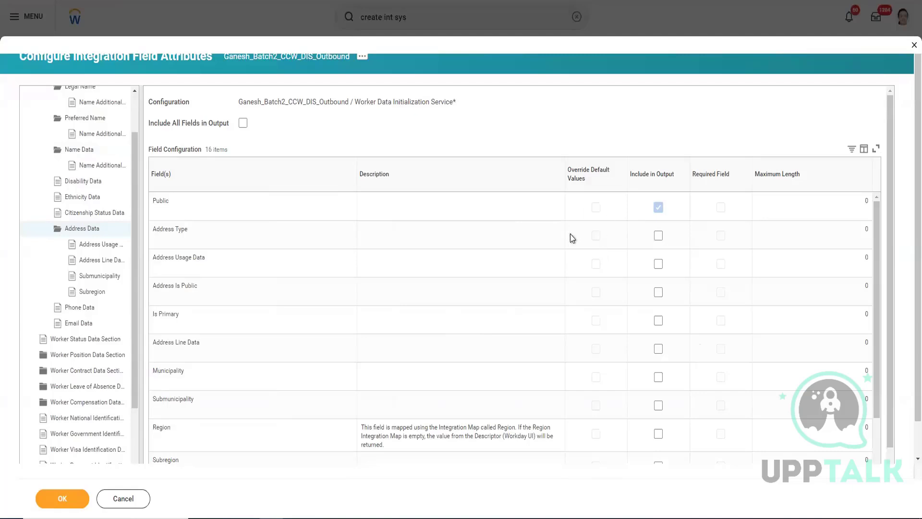
{"action": "left_click", "coordinate": [658, 236]}
{"action": "left_click", "coordinate": [658, 349]}
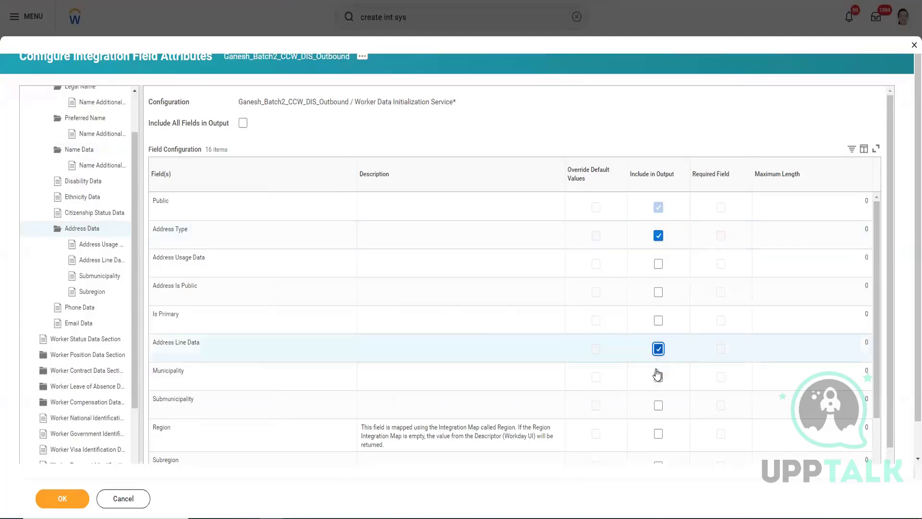
{"action": "left_click", "coordinate": [659, 408]}
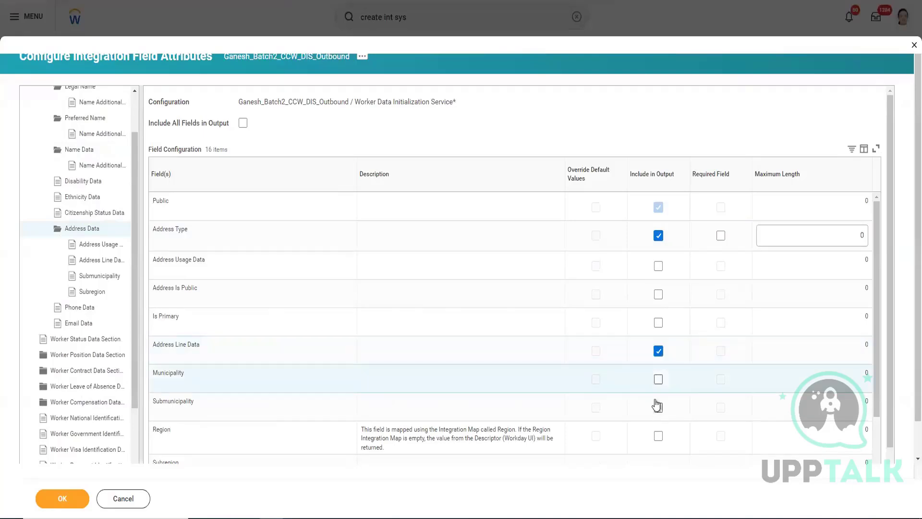
Step: Include Region, Municipality, Postal Code and Country in the Address Data output and check the remaining address fields
{"action": "scroll", "coordinate": [547, 250], "scroll_direction": "down", "scroll_amount": 2}
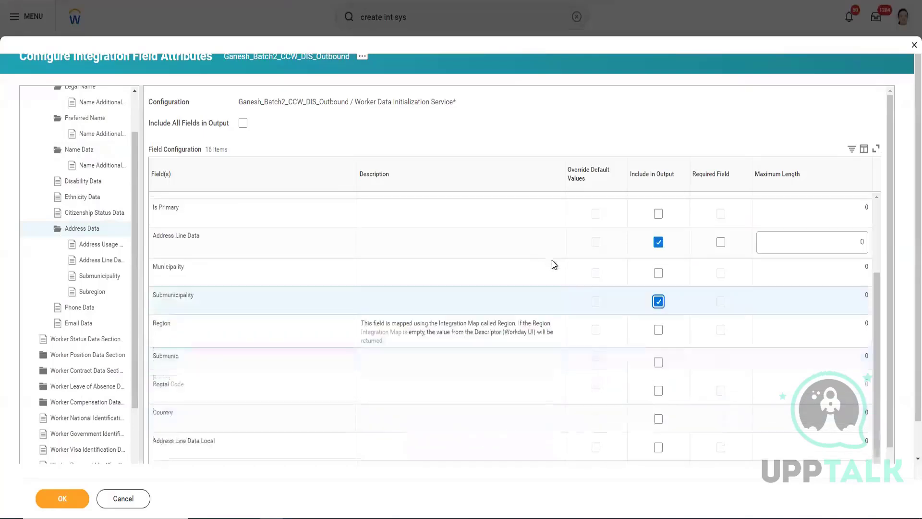
{"action": "left_click", "coordinate": [658, 330]}
{"action": "left_click", "coordinate": [659, 274]}
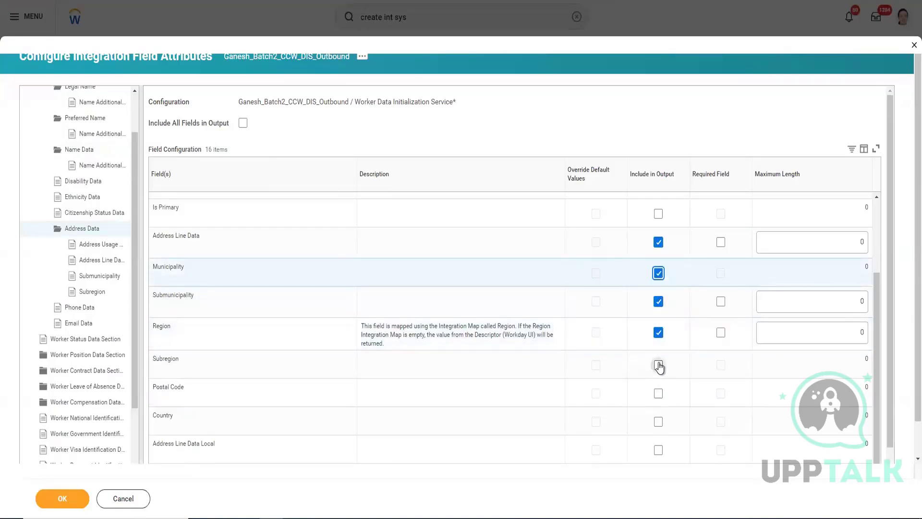
{"action": "left_click", "coordinate": [658, 394]}
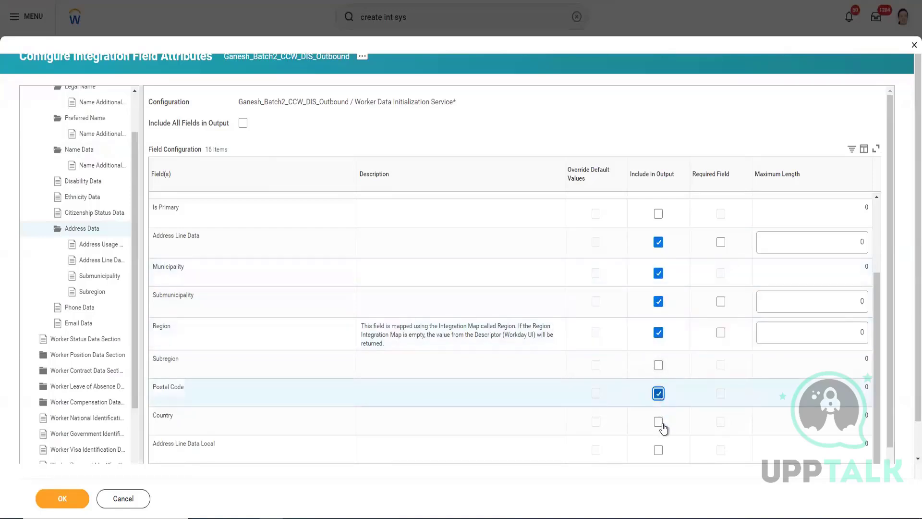
{"action": "left_click", "coordinate": [658, 424]}
{"action": "scroll", "coordinate": [659, 427], "scroll_direction": "down", "scroll_amount": 1}
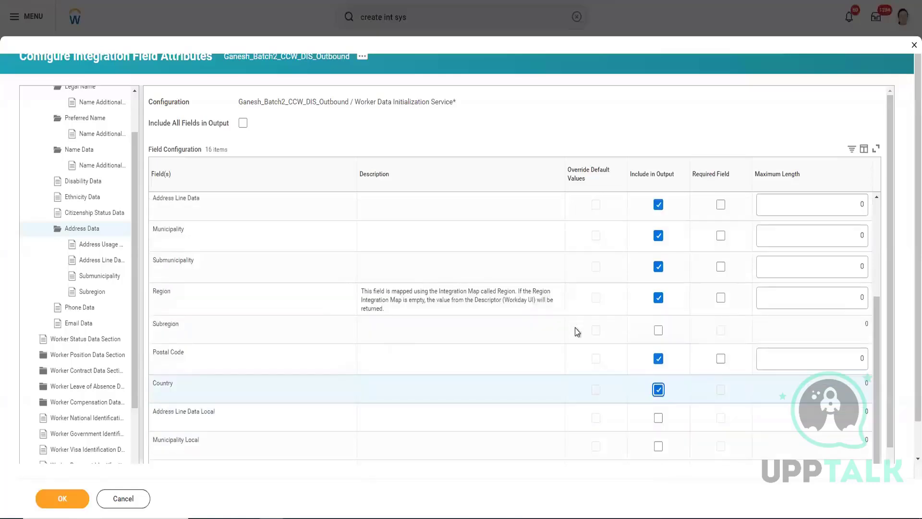
{"action": "scroll", "coordinate": [575, 328], "scroll_direction": "down", "scroll_amount": 1}
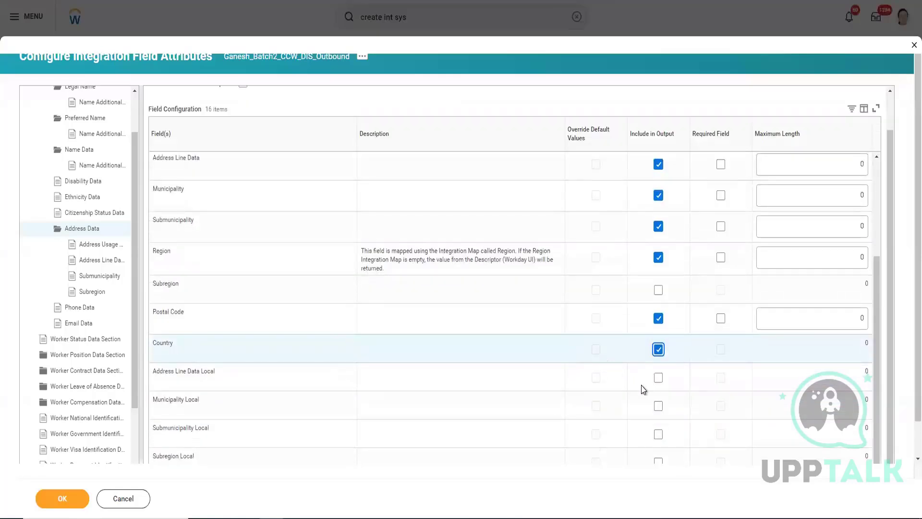
{"action": "scroll", "coordinate": [636, 386], "scroll_direction": "down", "scroll_amount": 1}
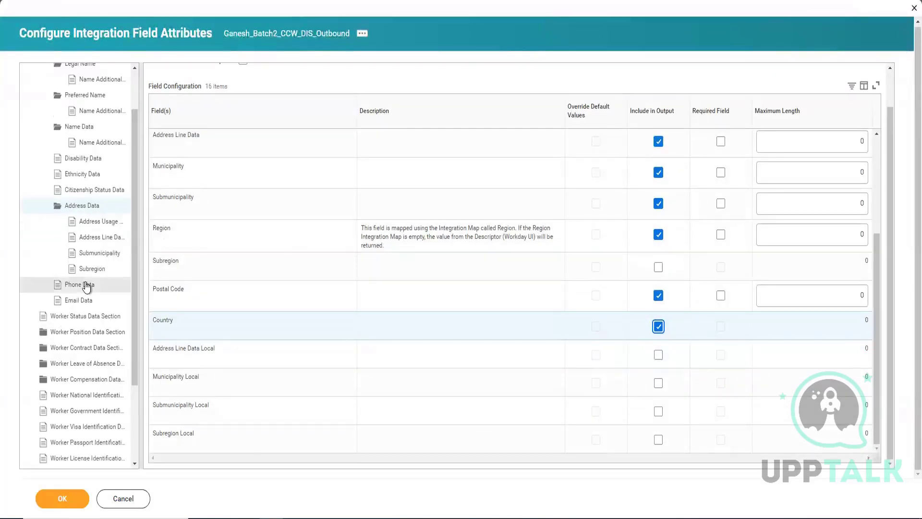
Step: Open the Phone Data field configuration and include Phone Type, Is Primary and Phone Number in the output
{"action": "left_click", "coordinate": [87, 285]}
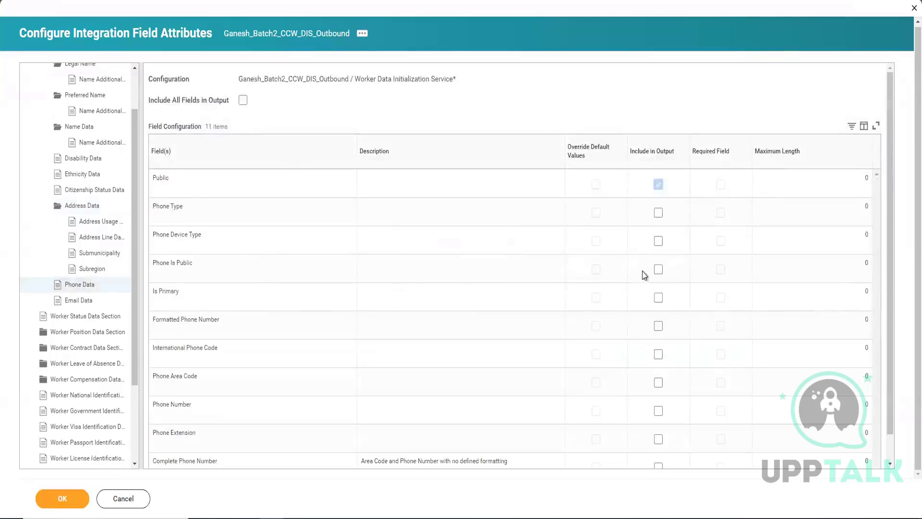
{"action": "left_click", "coordinate": [658, 214]}
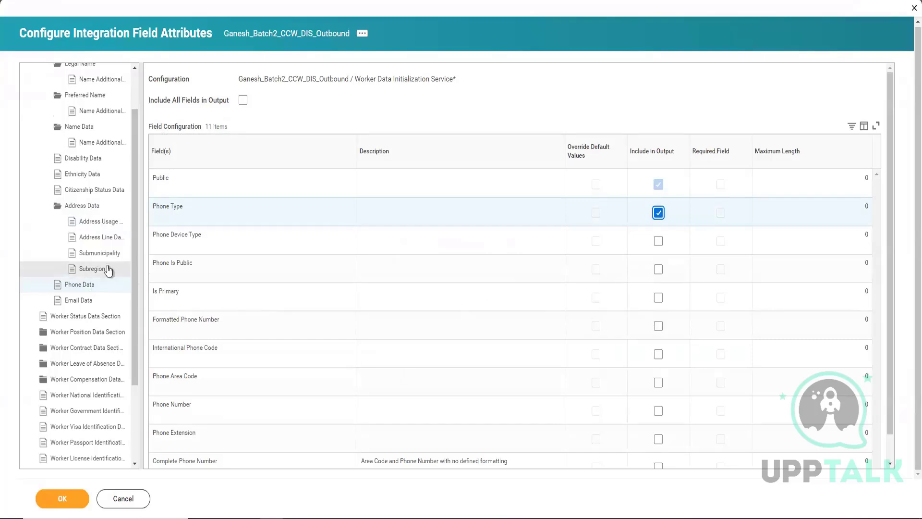
{"action": "left_click", "coordinate": [84, 285]}
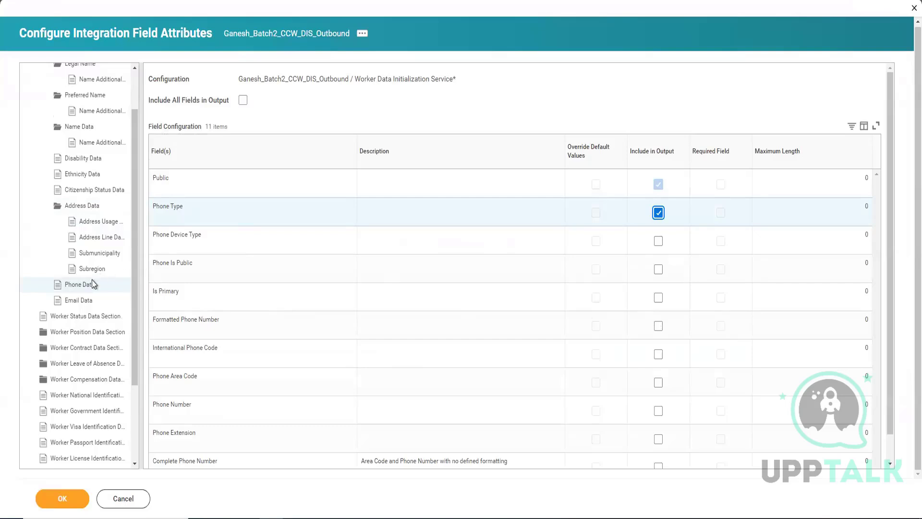
{"action": "scroll", "coordinate": [79, 274], "scroll_direction": "up", "scroll_amount": 2}
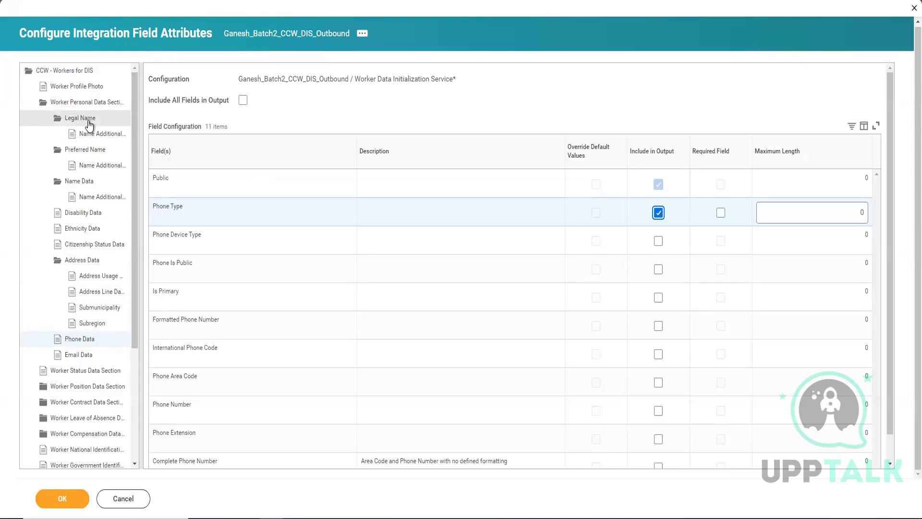
{"action": "left_click", "coordinate": [658, 298]}
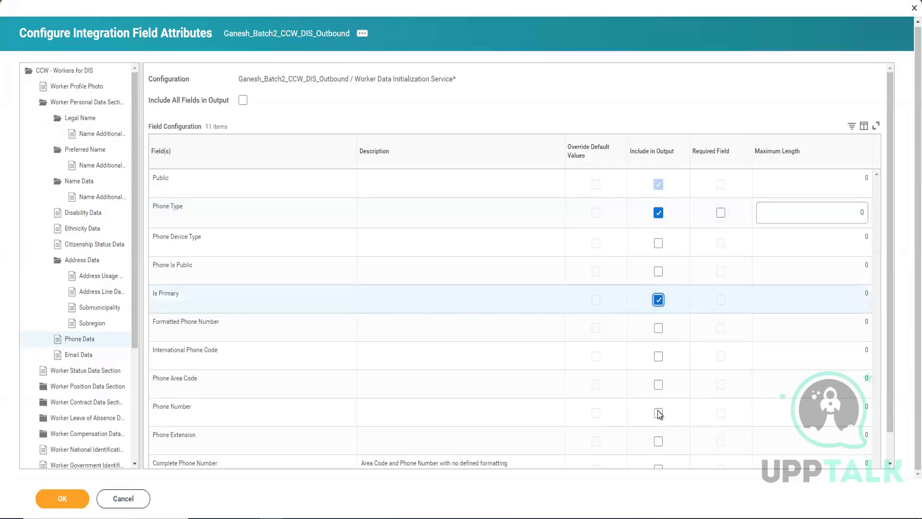
{"action": "left_click", "coordinate": [658, 414]}
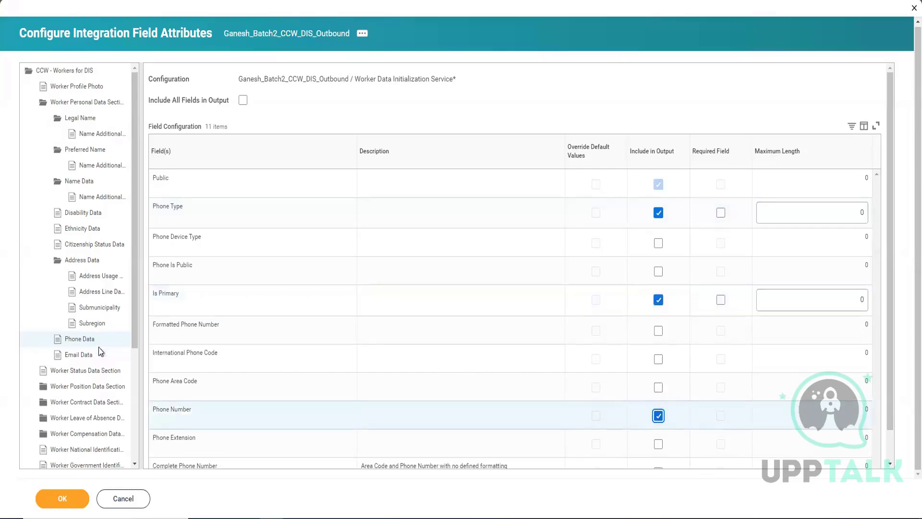
Step: Open the Email Data field configuration and include Email Type, Email Address and Is Primary in the output
{"action": "left_click", "coordinate": [92, 358]}
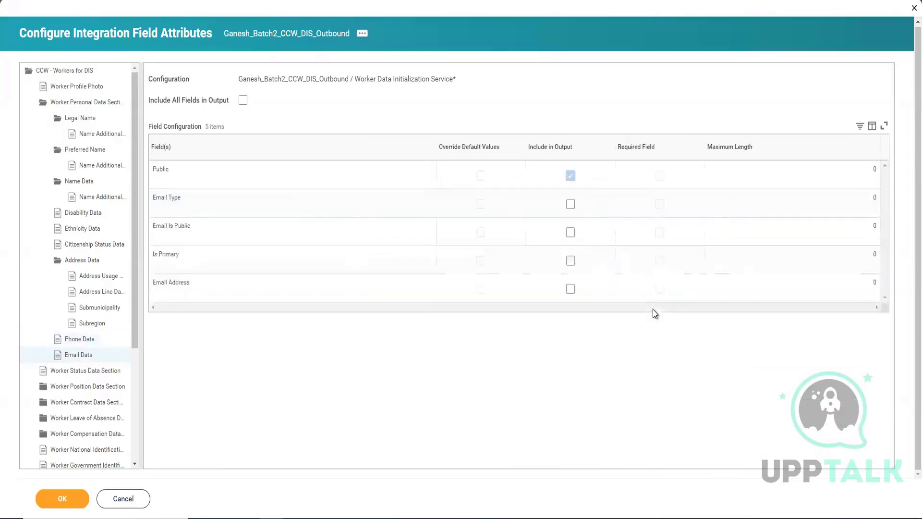
{"action": "left_click", "coordinate": [571, 204]}
{"action": "left_click", "coordinate": [570, 288]}
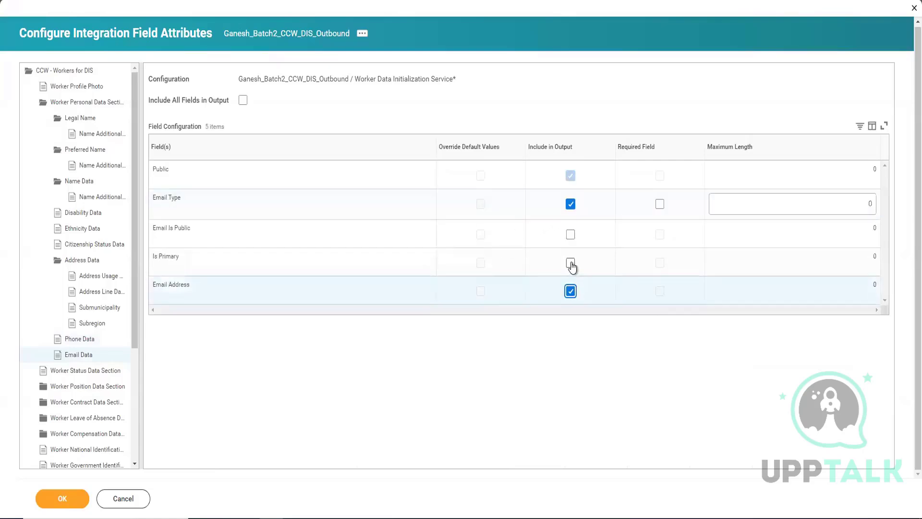
{"action": "left_click", "coordinate": [571, 263]}
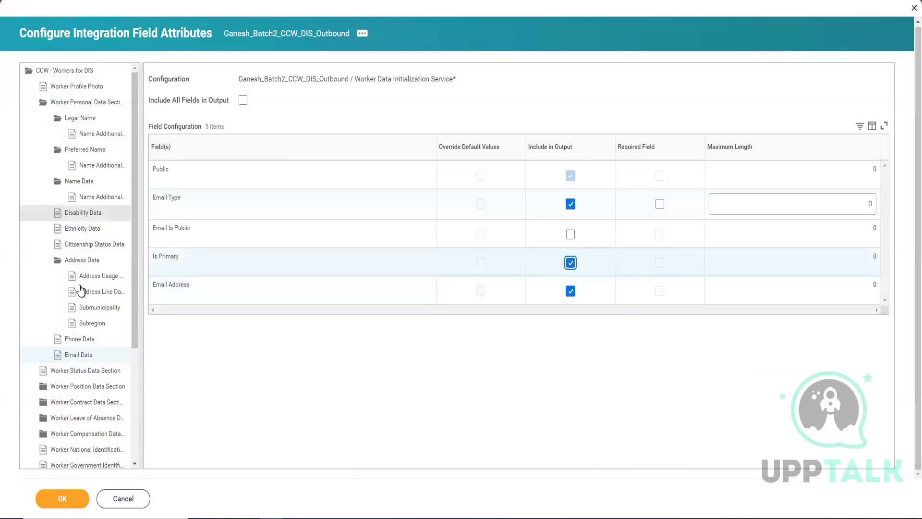
Step: Collapse the Worker Personal Data Section in the section tree and open the Worker Status Data Section's field configuration
{"action": "scroll", "coordinate": [85, 382], "scroll_direction": "down", "scroll_amount": 1}
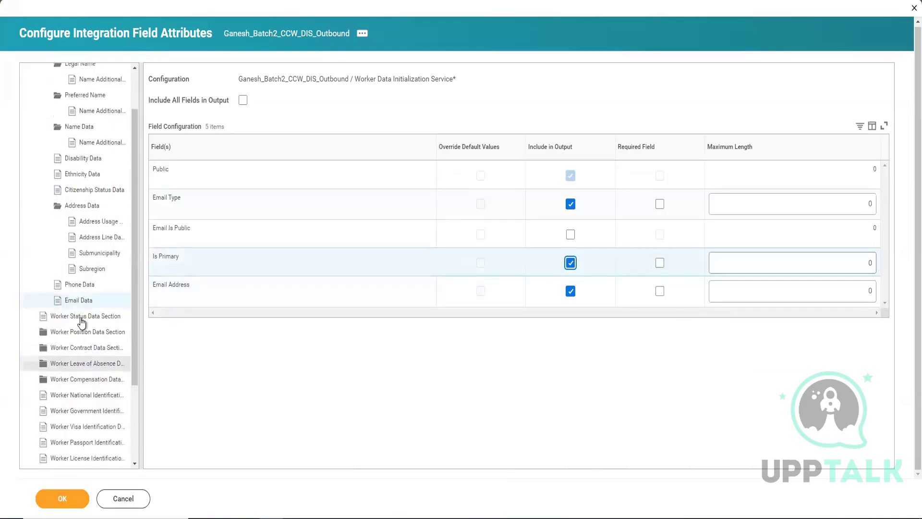
{"action": "scroll", "coordinate": [79, 322], "scroll_direction": "down", "scroll_amount": 1}
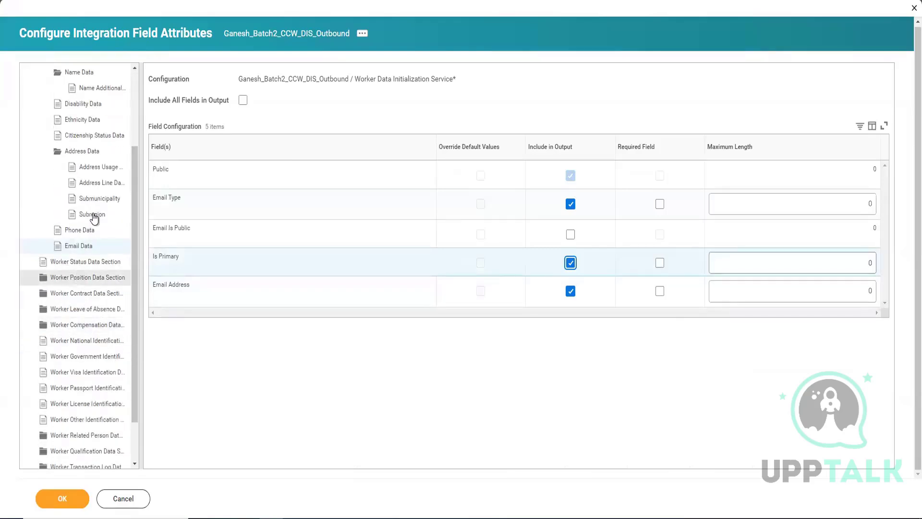
{"action": "scroll", "coordinate": [89, 211], "scroll_direction": "up", "scroll_amount": 2}
{"action": "left_click", "coordinate": [65, 105]}
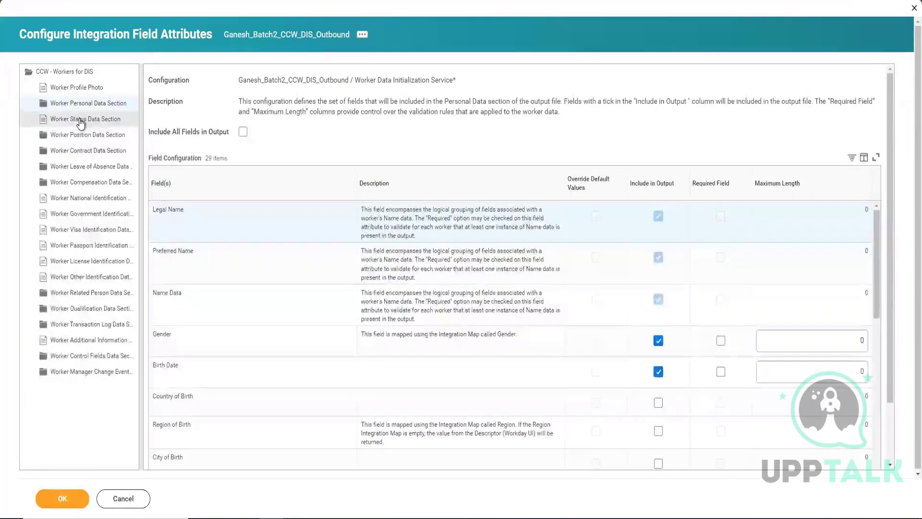
{"action": "left_click", "coordinate": [81, 121]}
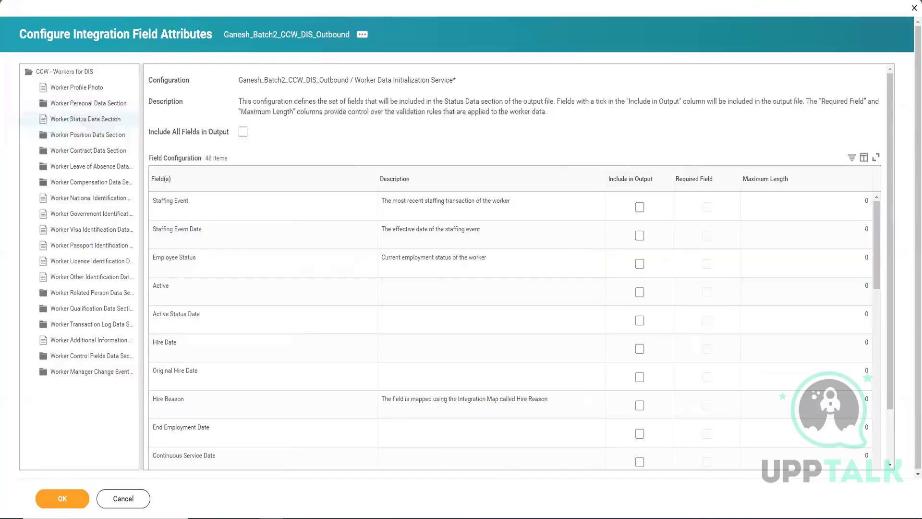
Step: Switch to the training notes in Notepad and add a short example worker name with a longer example name below it
{"action": "key", "text": "alt+Tab"}
{"action": "key", "text": "Return"}
{"action": "key", "text": "Return"}
{"action": "key", "text": "Return"}
{"action": "key", "text": "Return"}
{"action": "key", "text": "Return"}
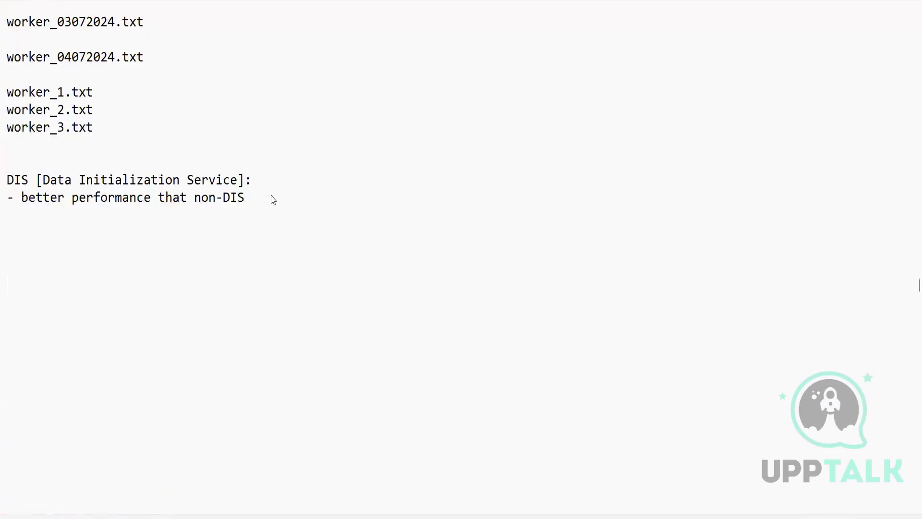
{"action": "type", "text": "Shalini"}
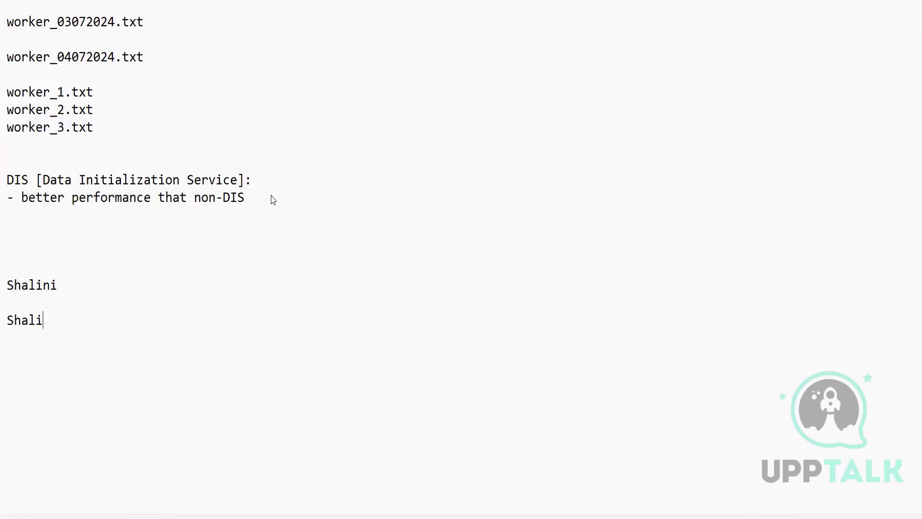
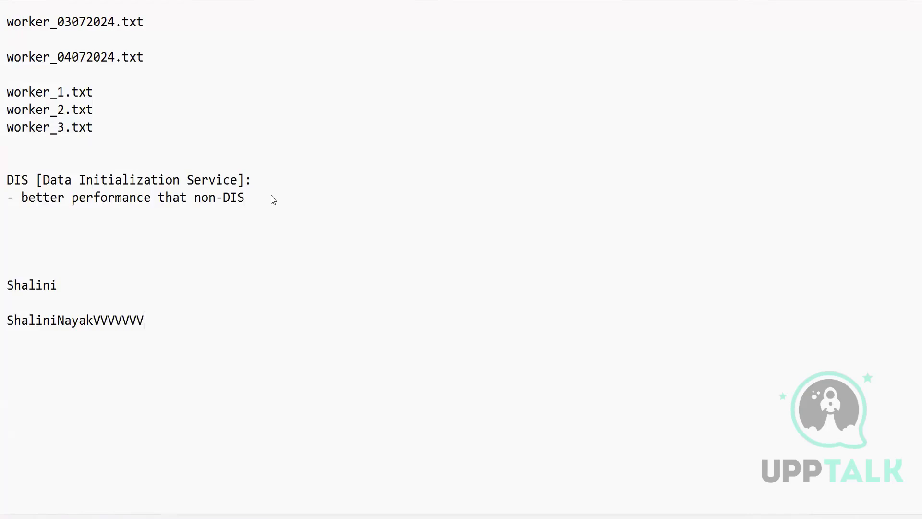
Step: Write the example length limit 15 above the two example names and highlight the longer name
{"action": "double_click", "coordinate": [11, 250]}
{"action": "left_click", "coordinate": [16, 248]}
{"action": "type", "text": "13"}
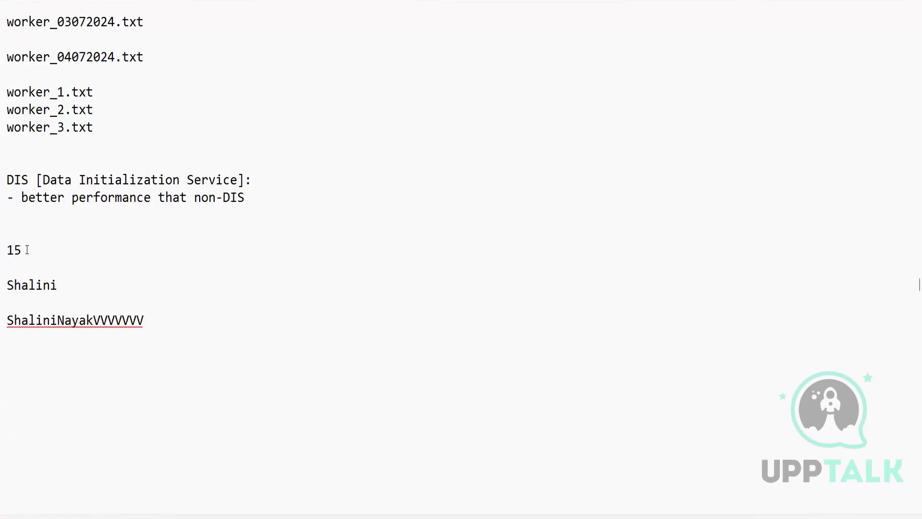
{"action": "left_click_drag", "start_coordinate": [56, 285], "coordinate": [2, 260]}
{"action": "left_click", "coordinate": [16, 243]}
{"action": "left_click_drag", "start_coordinate": [148, 320], "coordinate": [7, 320]}
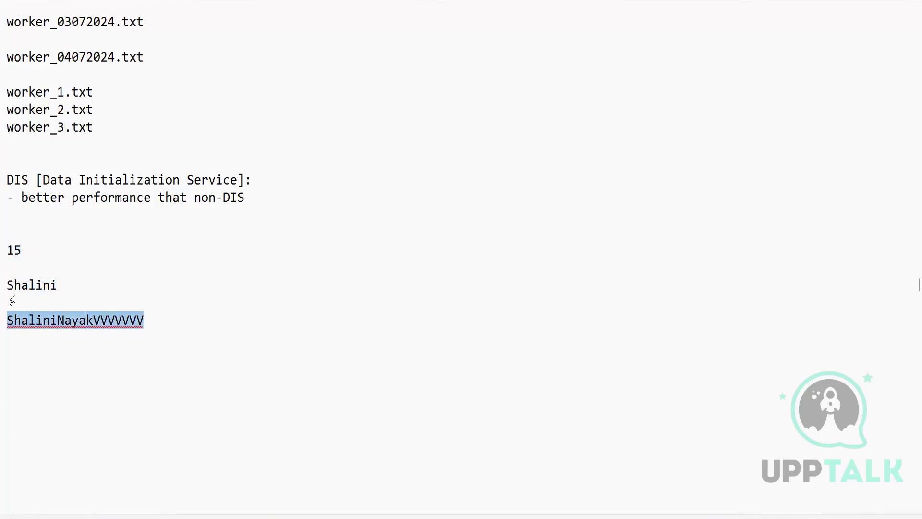
{"action": "left_click", "coordinate": [150, 329]}
{"action": "left_click_drag", "start_coordinate": [150, 319], "coordinate": [6, 321]}
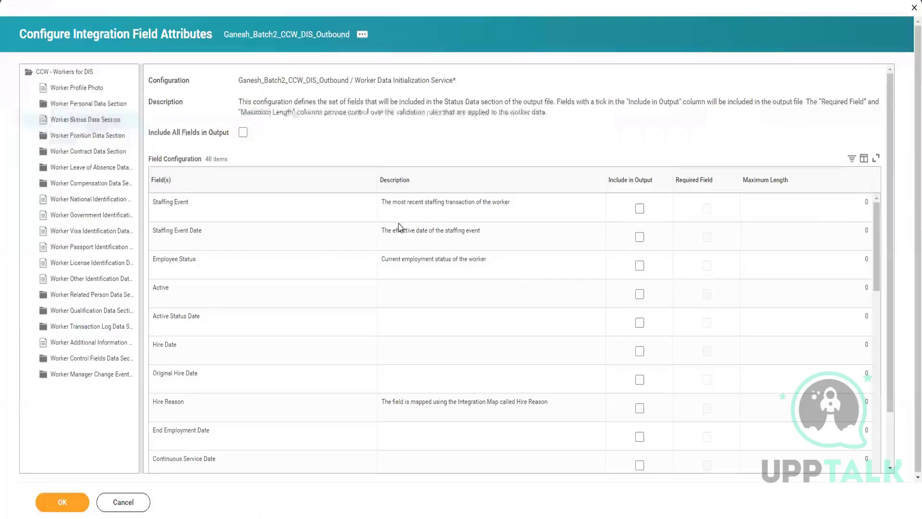
Step: Switch back to Workday and include Employee Status, Active and Hire Date in the Worker Status Data output
{"action": "left_click", "coordinate": [640, 266]}
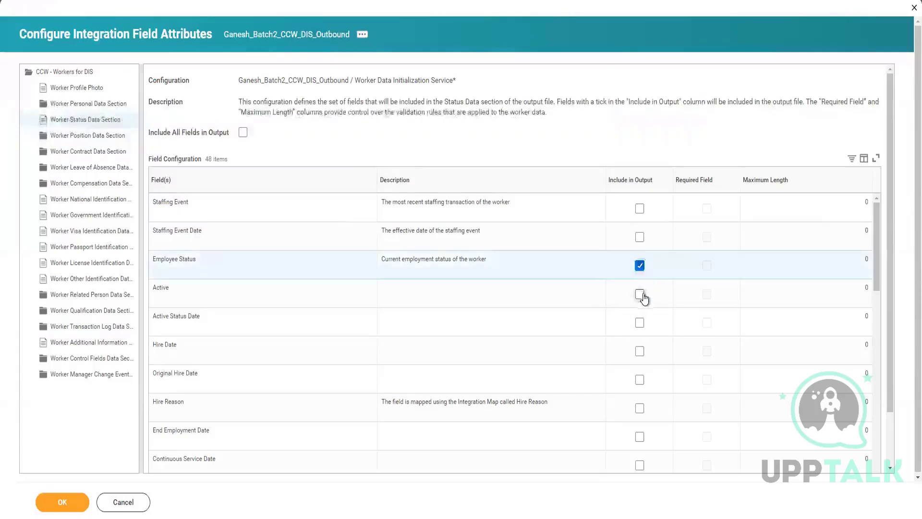
{"action": "left_click", "coordinate": [642, 354]}
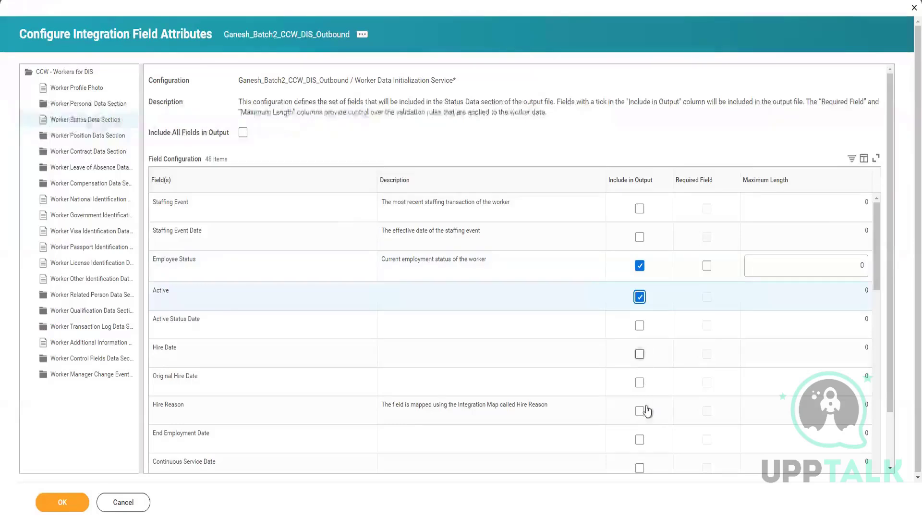
{"action": "scroll", "coordinate": [434, 390], "scroll_direction": "down", "scroll_amount": 6}
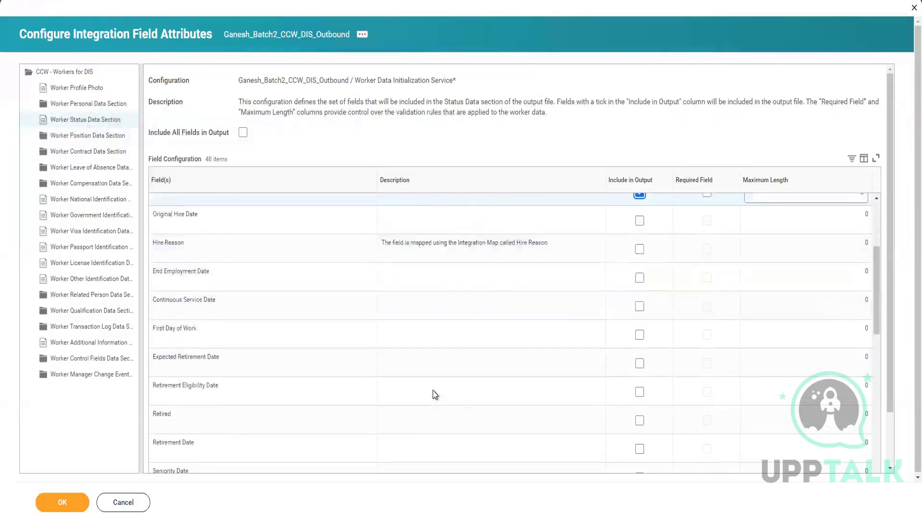
Step: Open the Worker Position Data Section's field configuration and include Position ID and Effective Date in the output
{"action": "left_click", "coordinate": [86, 139]}
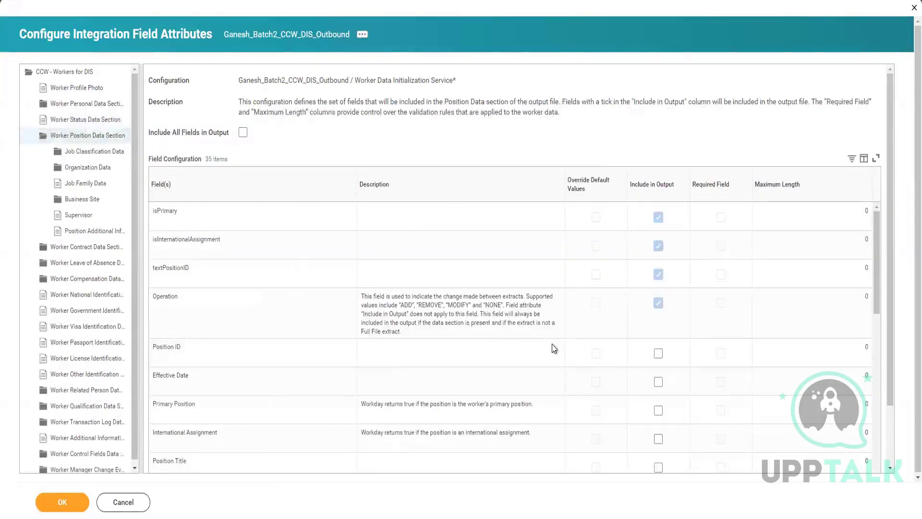
{"action": "left_click", "coordinate": [657, 354]}
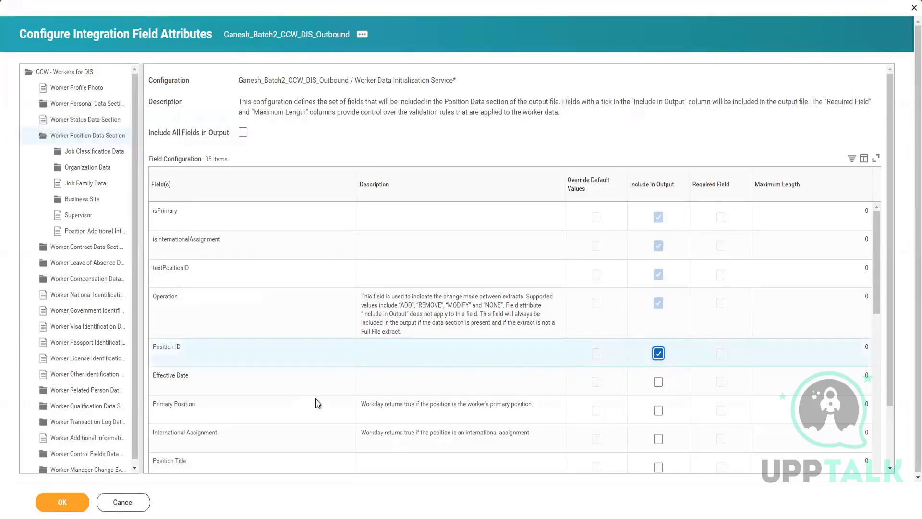
{"action": "scroll", "coordinate": [315, 398], "scroll_direction": "down", "scroll_amount": 1}
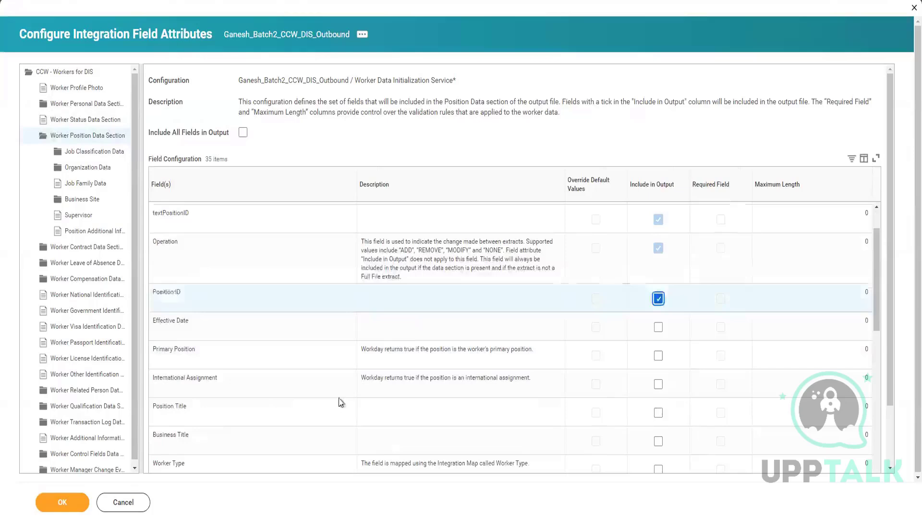
{"action": "left_click", "coordinate": [659, 330]}
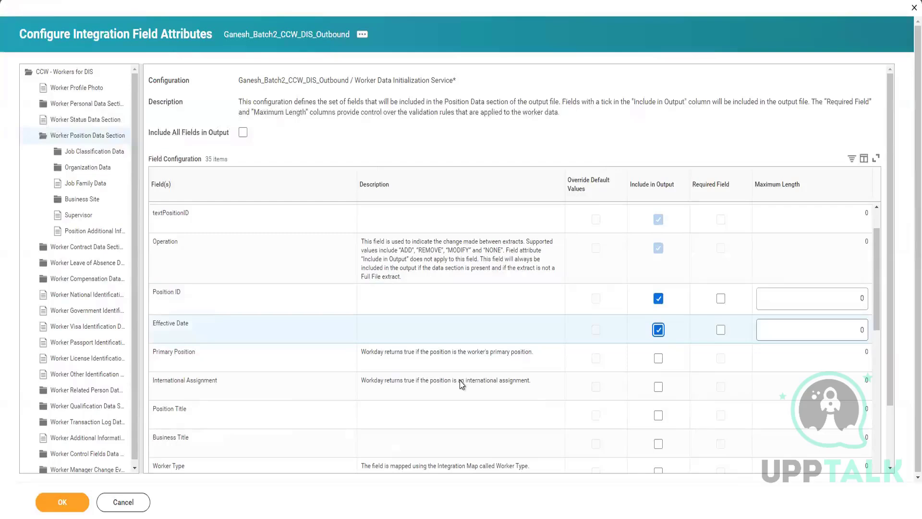
Step: Include Job Classification Data in the Position Data output and Job Classification in its subsection's output
{"action": "scroll", "coordinate": [461, 384], "scroll_direction": "down", "scroll_amount": 2}
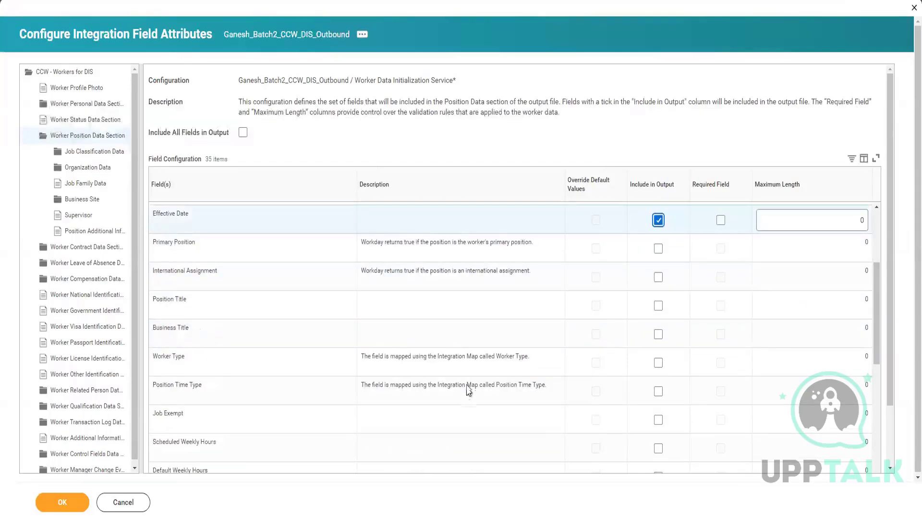
{"action": "scroll", "coordinate": [484, 364], "scroll_direction": "down", "scroll_amount": 4}
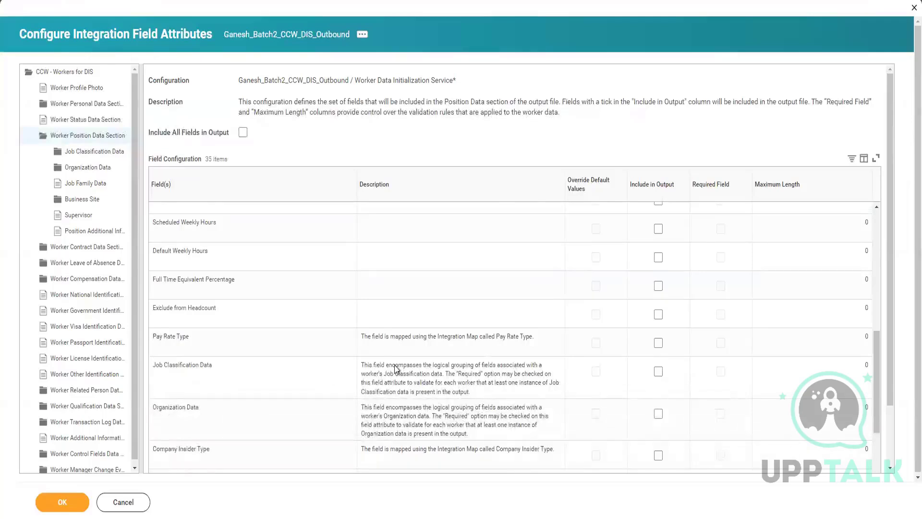
{"action": "left_click", "coordinate": [659, 373]}
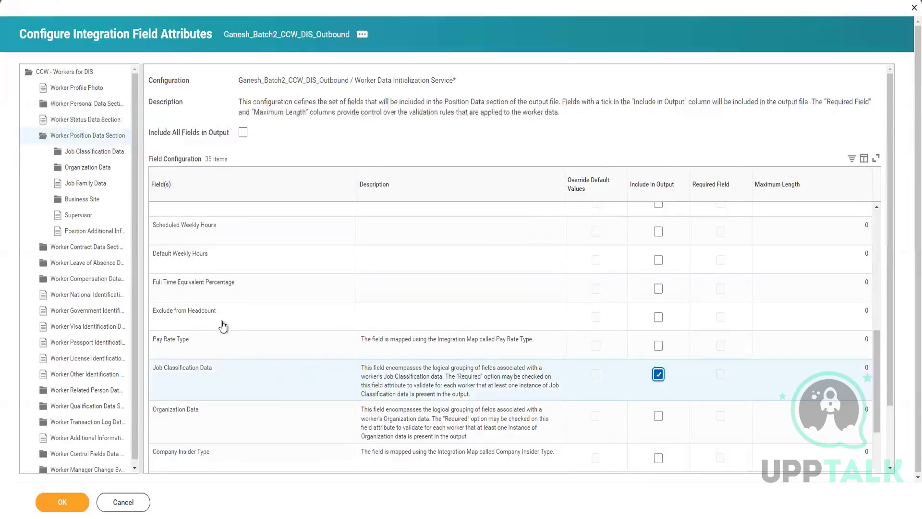
{"action": "left_click", "coordinate": [86, 153]}
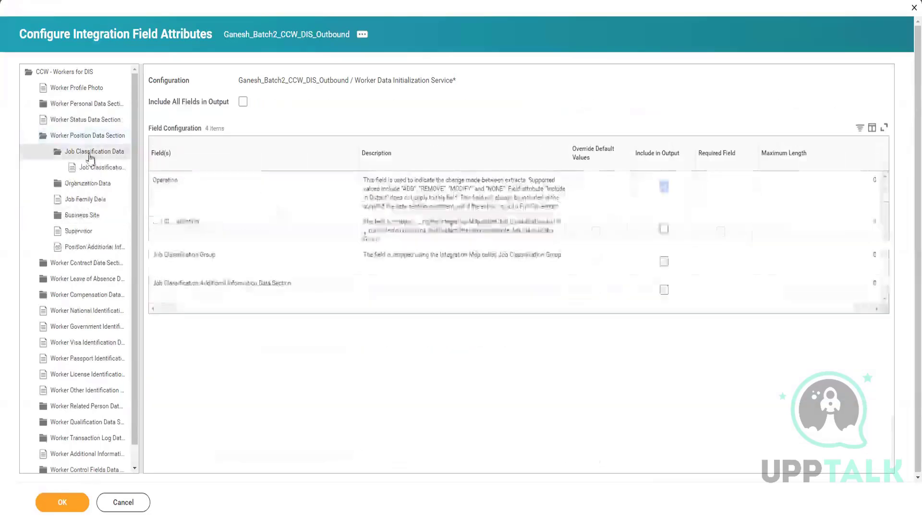
{"action": "left_click", "coordinate": [664, 229]}
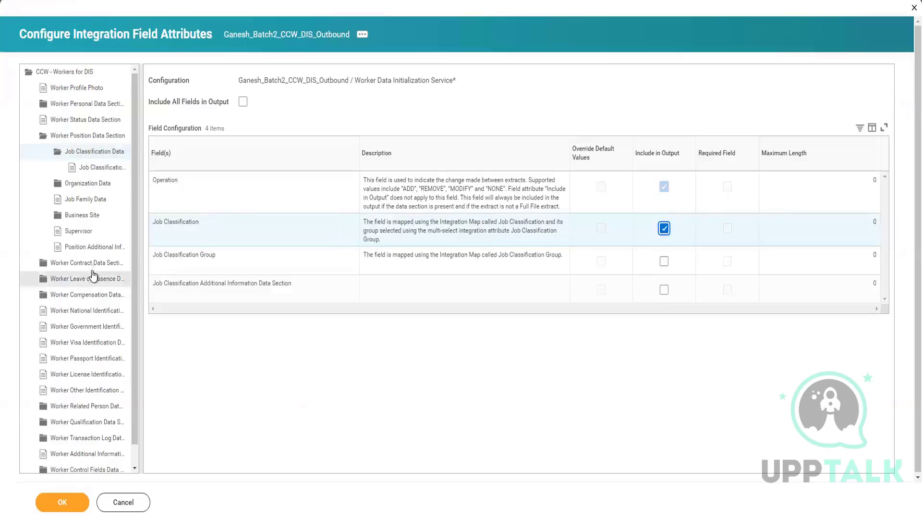
Step: Include Effective Date and Total Annual Base Pay in the Worker Compensation Data output and save the field attribute configuration
{"action": "left_click", "coordinate": [92, 296]}
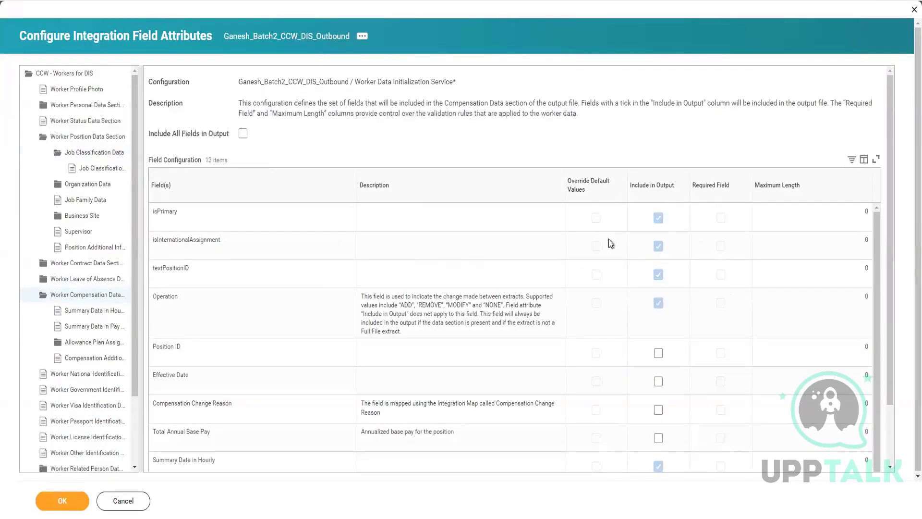
{"action": "scroll", "coordinate": [684, 374], "scroll_direction": "down", "scroll_amount": 1}
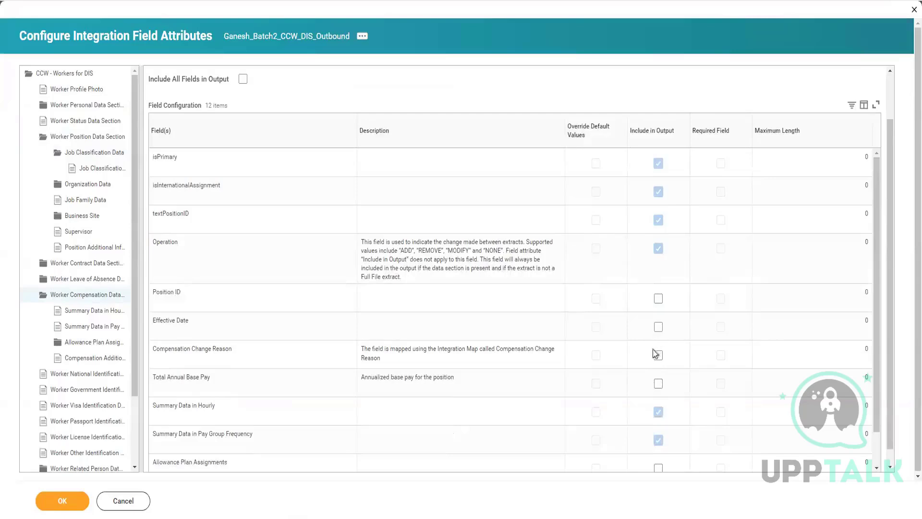
{"action": "left_click", "coordinate": [659, 327]}
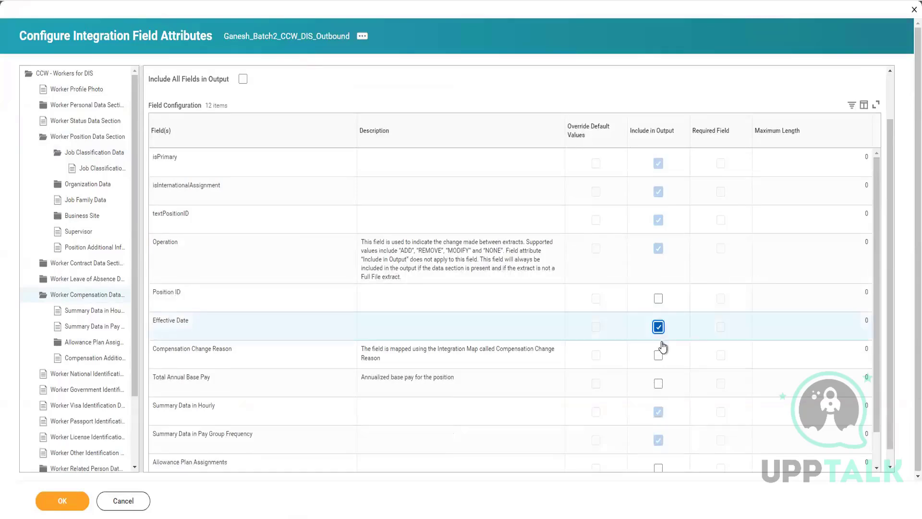
{"action": "left_click", "coordinate": [659, 383]}
{"action": "scroll", "coordinate": [541, 297], "scroll_direction": "down", "scroll_amount": 1}
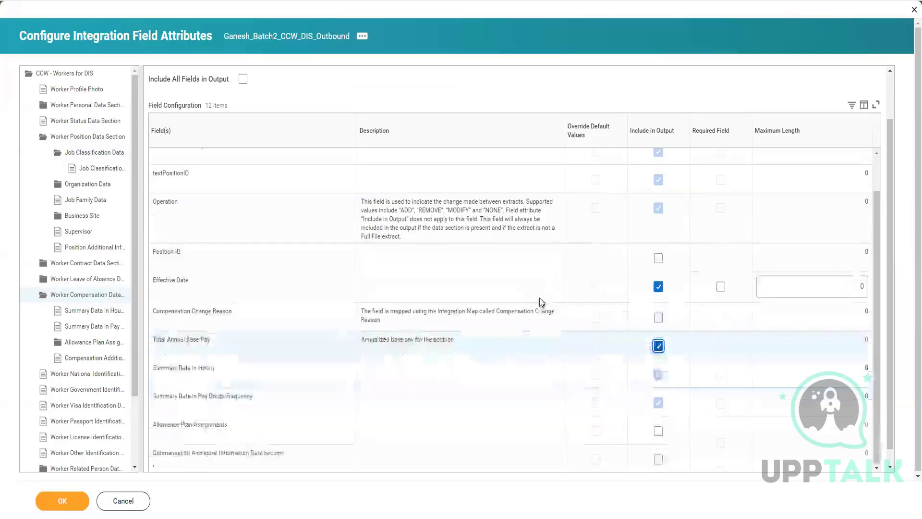
{"action": "scroll", "coordinate": [542, 302], "scroll_direction": "down", "scroll_amount": 1}
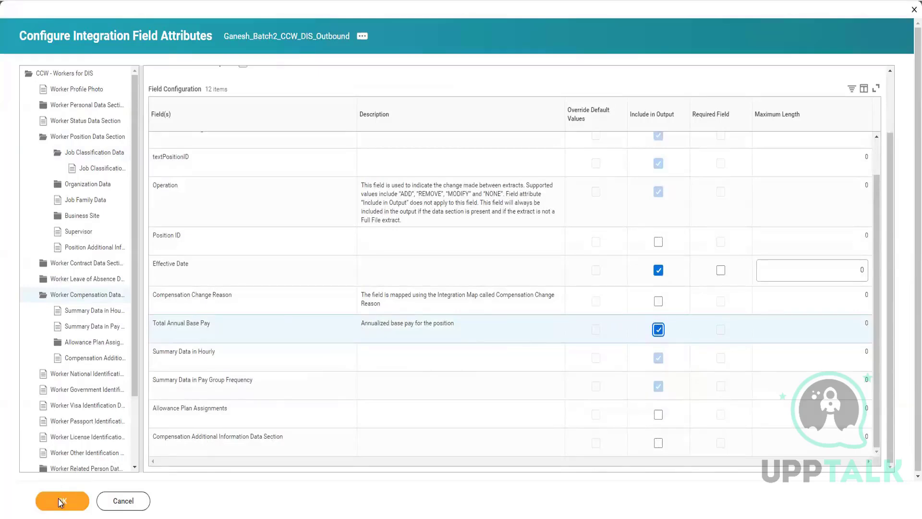
{"action": "left_click", "coordinate": [61, 501]}
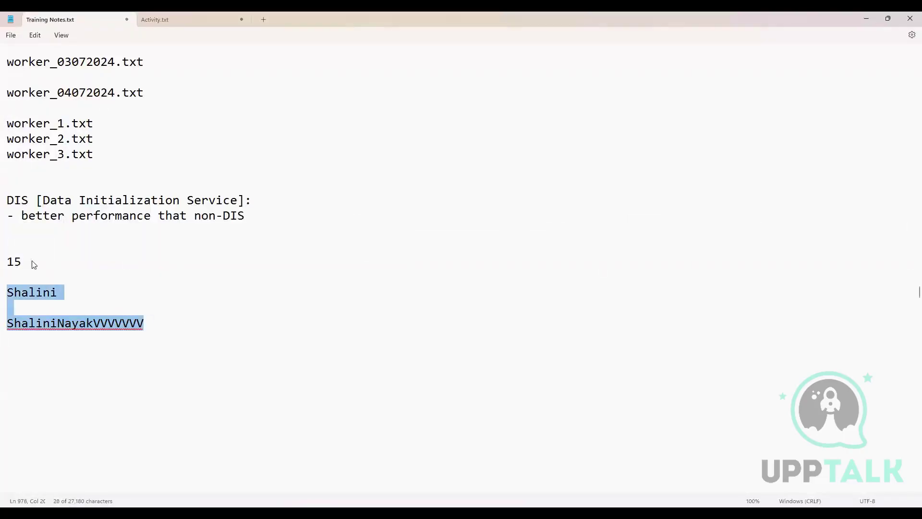
Step: Switch to the Training Notes file in Notepad and delete the example length limit and both example names
{"action": "left_click_drag", "start_coordinate": [31, 261], "coordinate": [13, 246]}
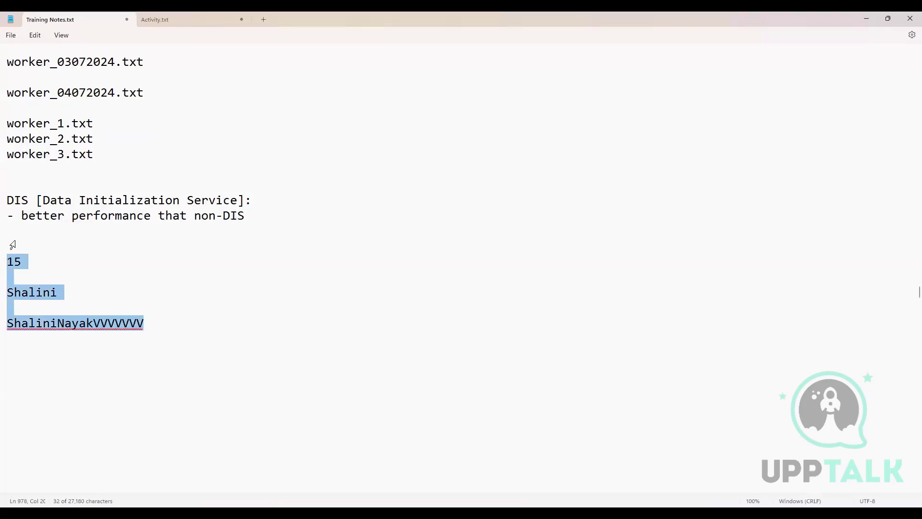
{"action": "key", "text": "BackSpace"}
{"action": "key", "text": "BackSpace"}
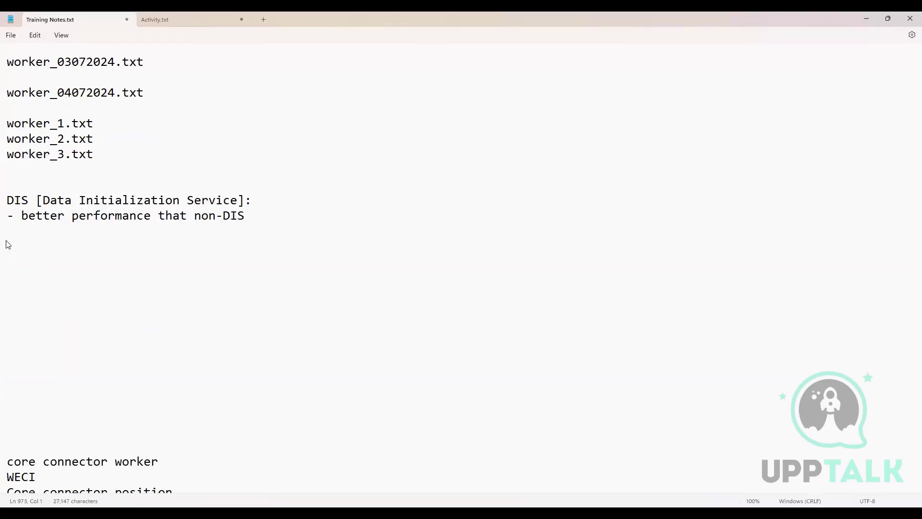
Step: Start a bullet under the DIS notes reading "- CCW is web service oriented data extraction whereas"
{"action": "key", "text": "Return"}
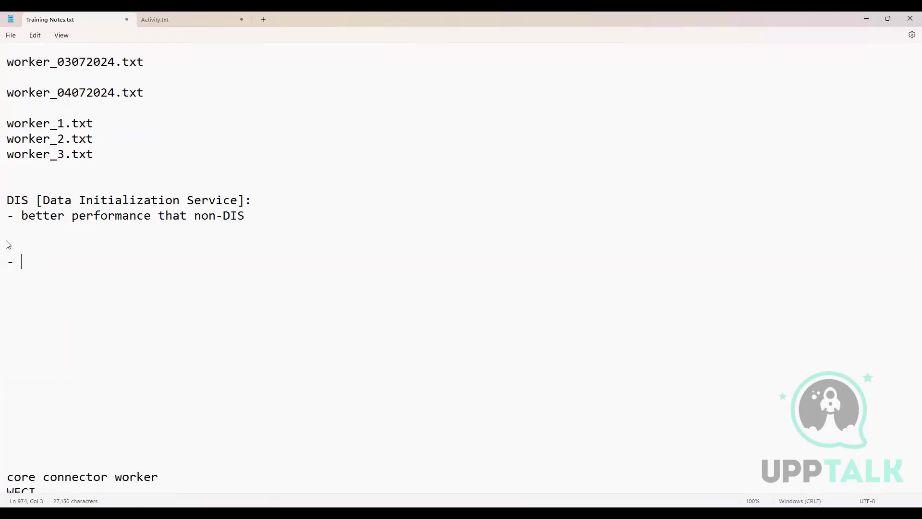
{"action": "type", "text": "- CCW is web servi"}
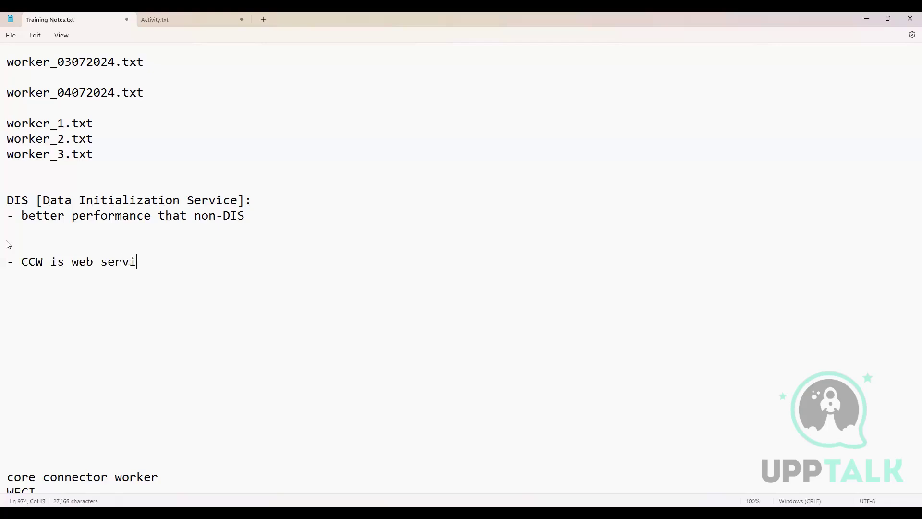
{"action": "type", "text": "ce oriented data "}
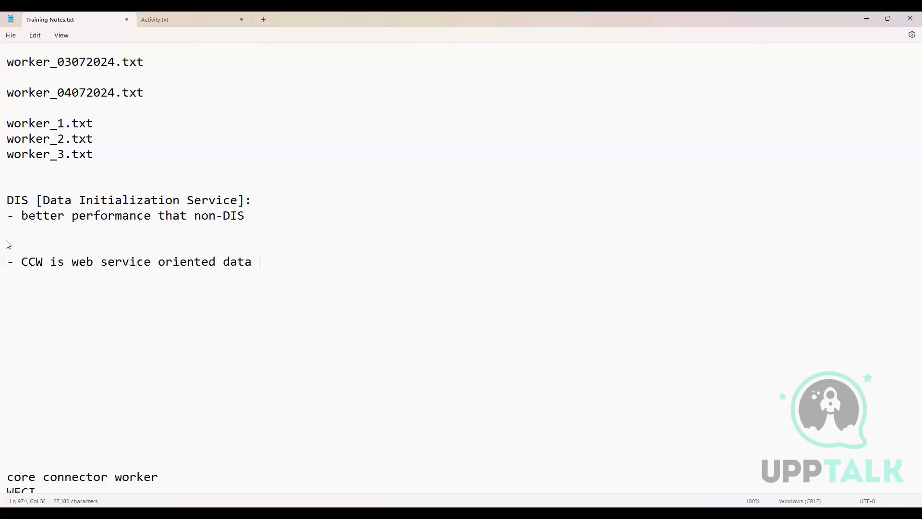
{"action": "type", "text": "extraction where"}
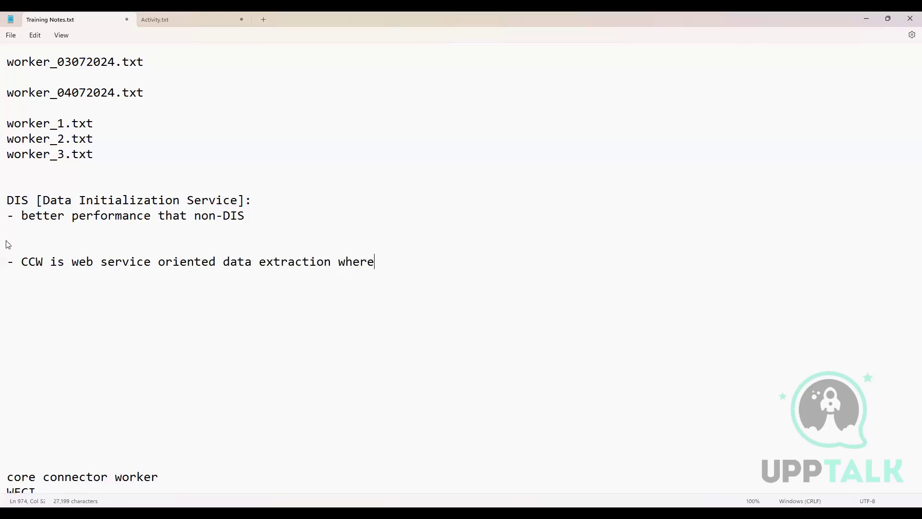
{"action": "type", "text": "as DIS is job frma"}
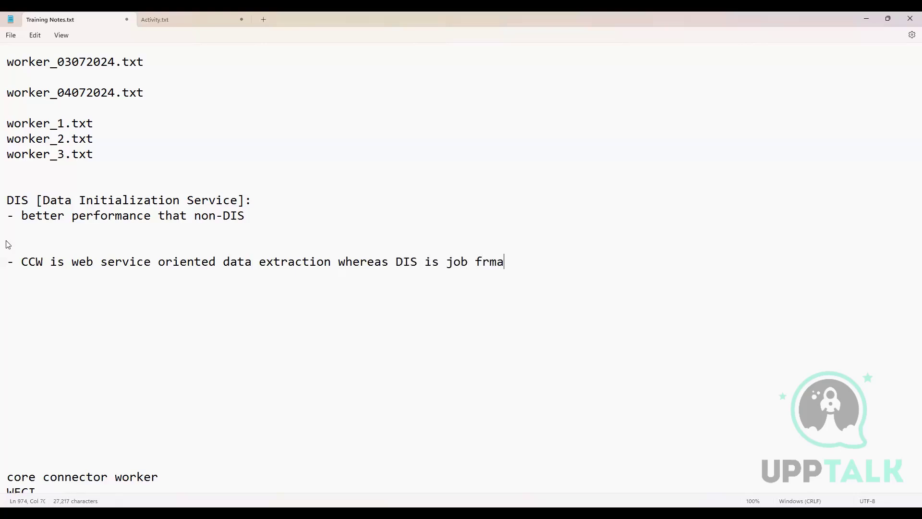
Step: Complete the CCW bullet with "DIS is job framework oriented where data is extracted from report fields."
{"action": "key", "text": "BackSpace"}
{"action": "key", "text": "BackSpace"}
{"action": "type", "text": "amework oriented wh"}
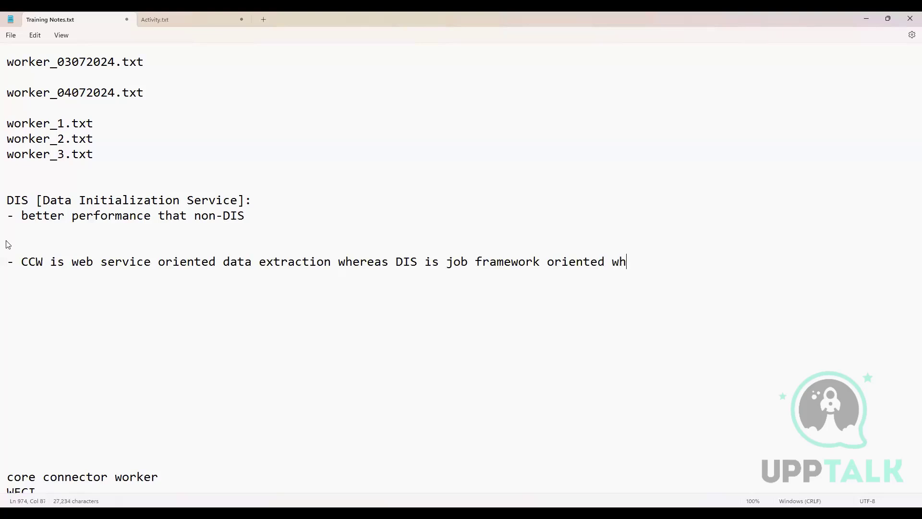
{"action": "type", "text": "ere data is extra"}
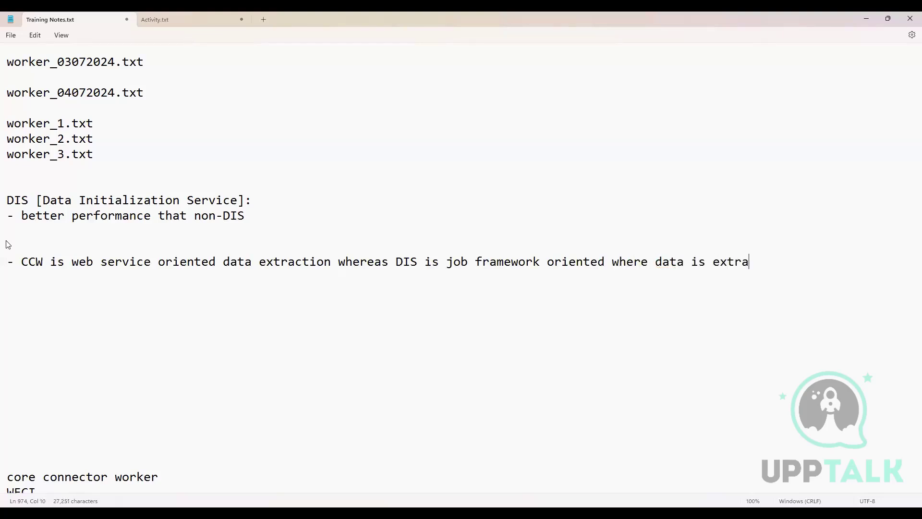
{"action": "type", "text": "cted from re"}
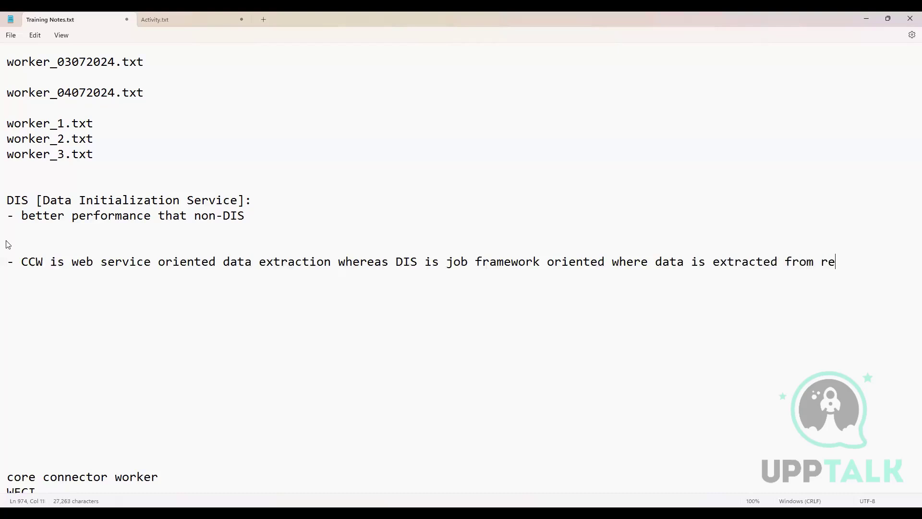
{"action": "type", "text": "port fields."}
{"action": "key", "text": "Return"}
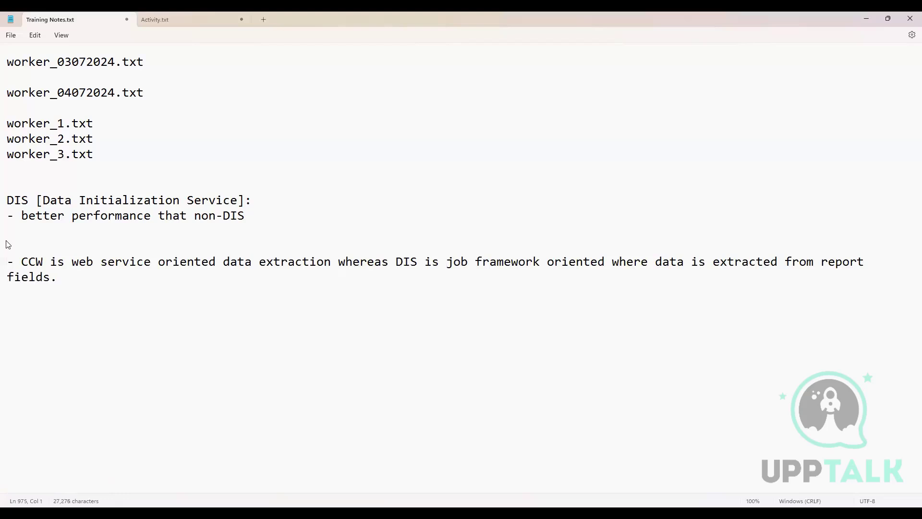
Step: Add a bullet under the CCW note reading "- In CCW, enable data section in integration services then select fields"
{"action": "type", "text": "- In CCW, enable data se"}
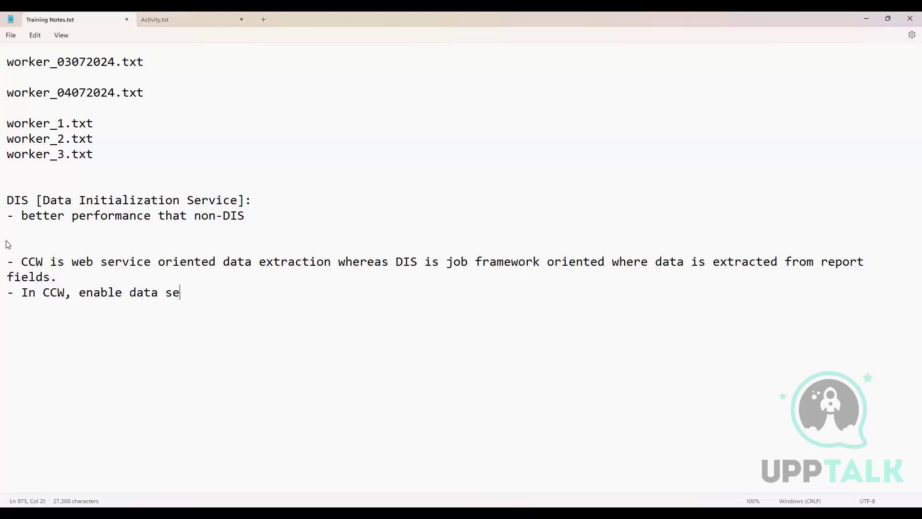
{"action": "type", "text": "ction in integra"}
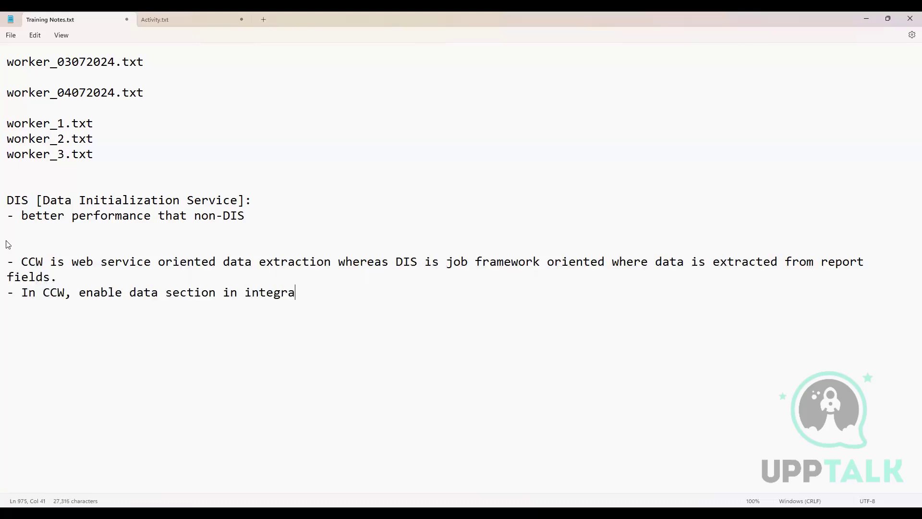
{"action": "type", "text": "tion servi"}
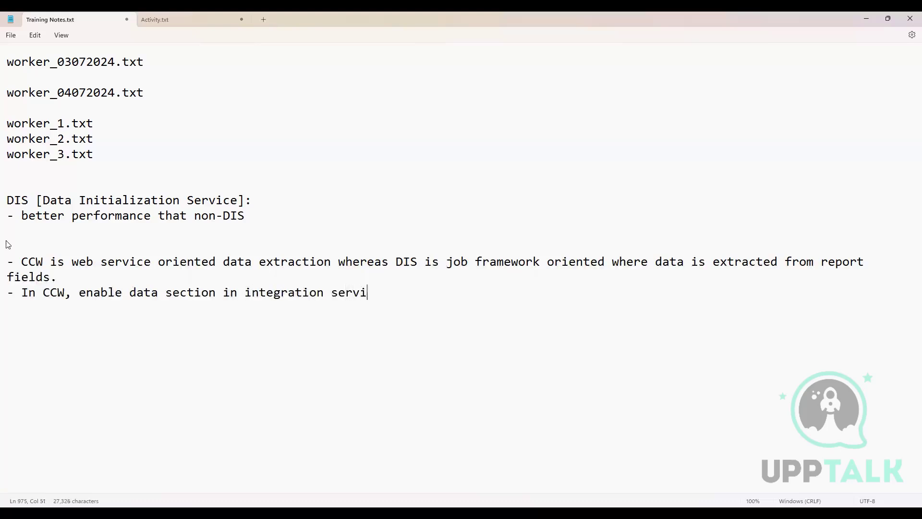
{"action": "type", "text": "ces then select fields"}
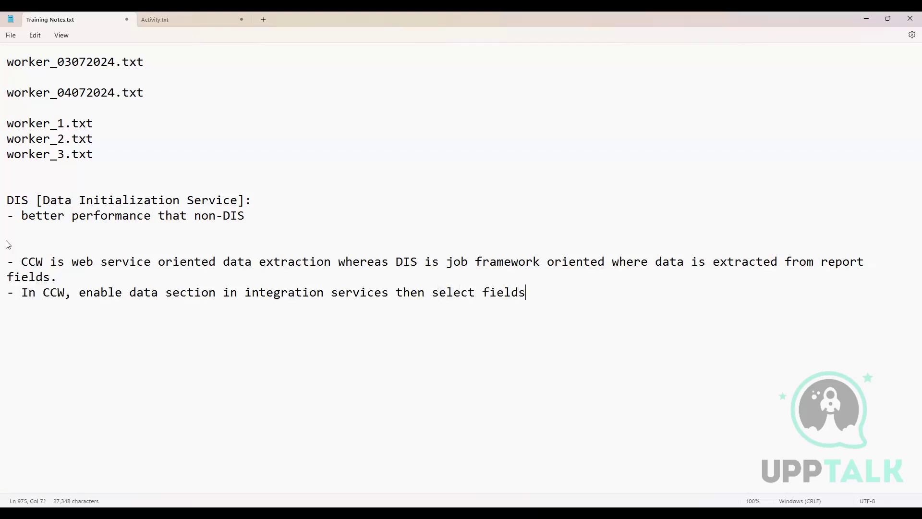
{"action": "type", "text": " whereas in D"}
Step: Continue the bullet with "whereas in DIS, enable Data Initialization service"
{"action": "key", "text": "BackSpace"}
{"action": "type", "text": "DIS, "}
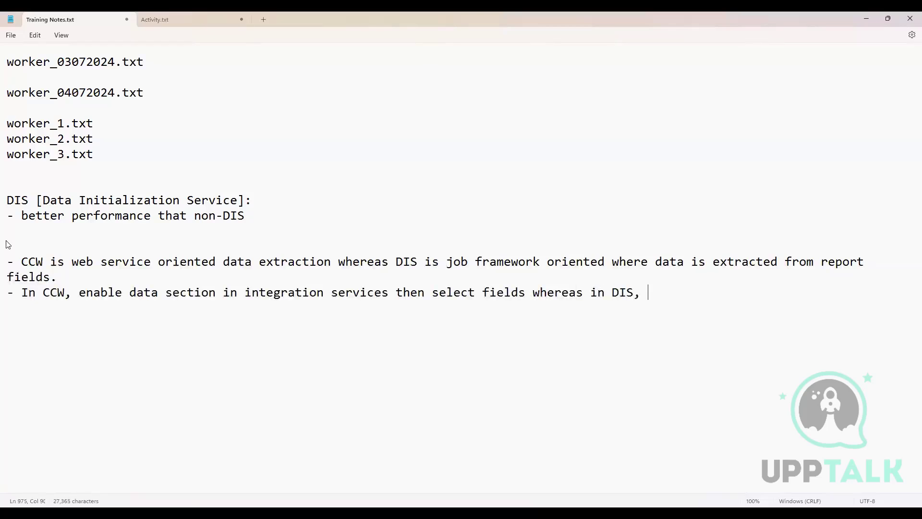
{"action": "type", "text": "enable Data Init"}
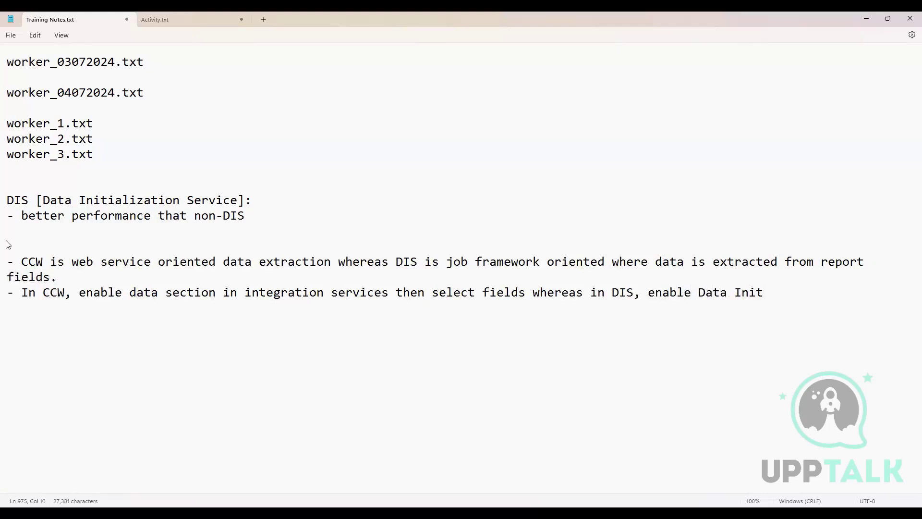
{"action": "type", "text": "ialization service"}
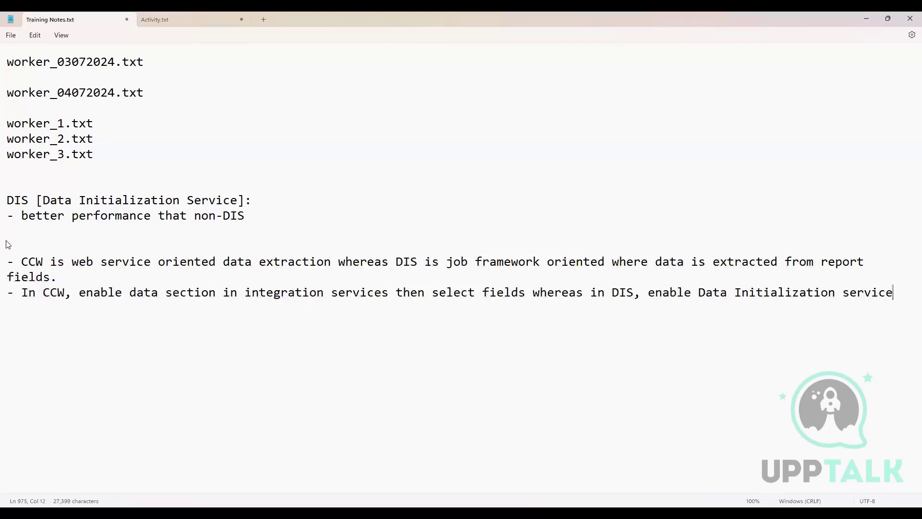
{"action": "type", "text": " and then se"}
{"action": "type", "text": "lect fields "}
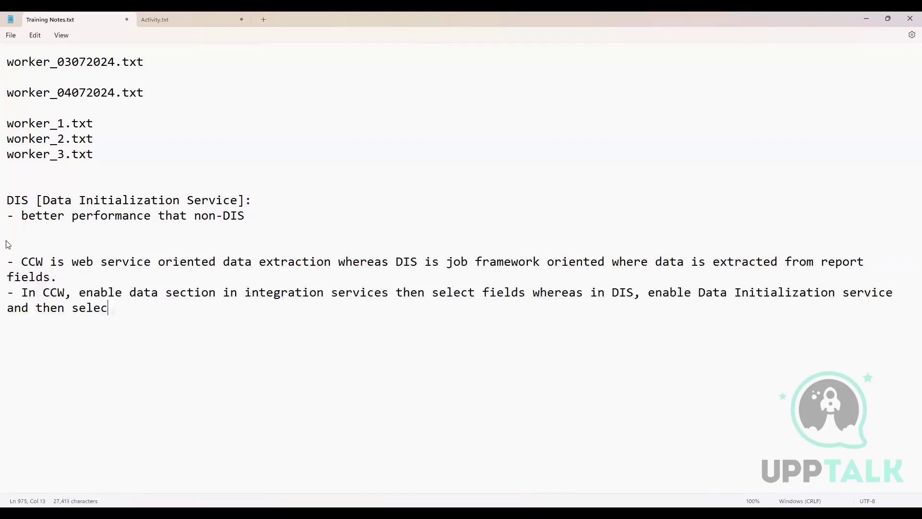
{"action": "type", "text": "fr"}
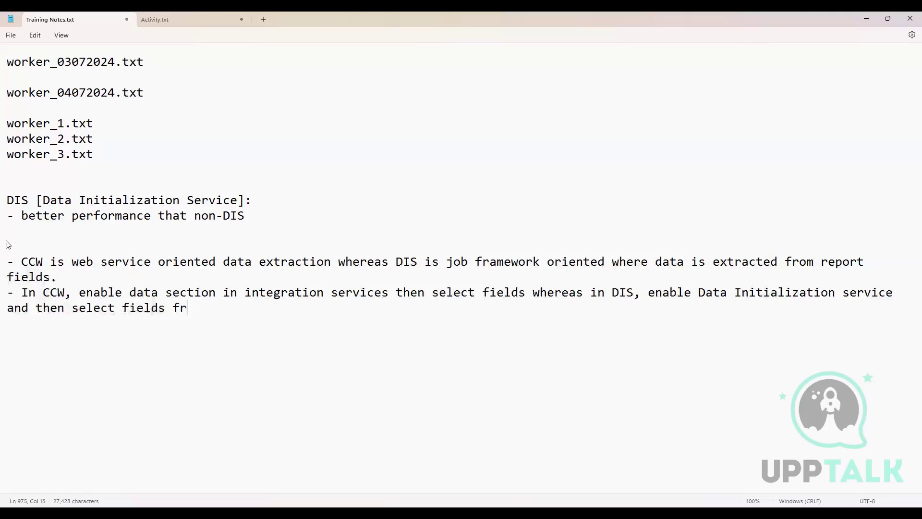
{"action": "type", "text": "om DIS folder st"}
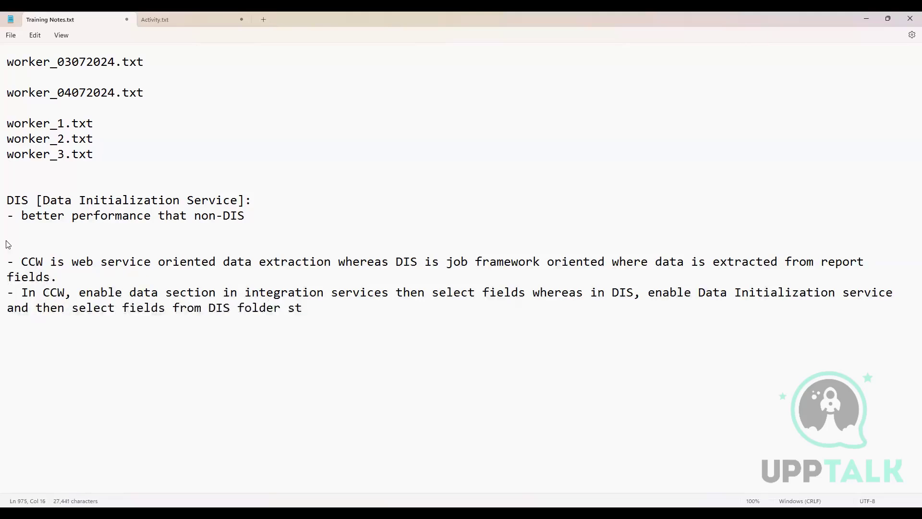
{"action": "type", "text": "ructure"}
Step: Complete the bullet with "and then select fields from DIS folder structure"
{"action": "key", "text": "BackSpace"}
{"action": "key", "text": "BackSpace"}
{"action": "key", "text": "BackSpace"}
{"action": "key", "text": "BackSpace"}
{"action": "key", "text": "BackSpace"}
{"action": "type", "text": "cture"}
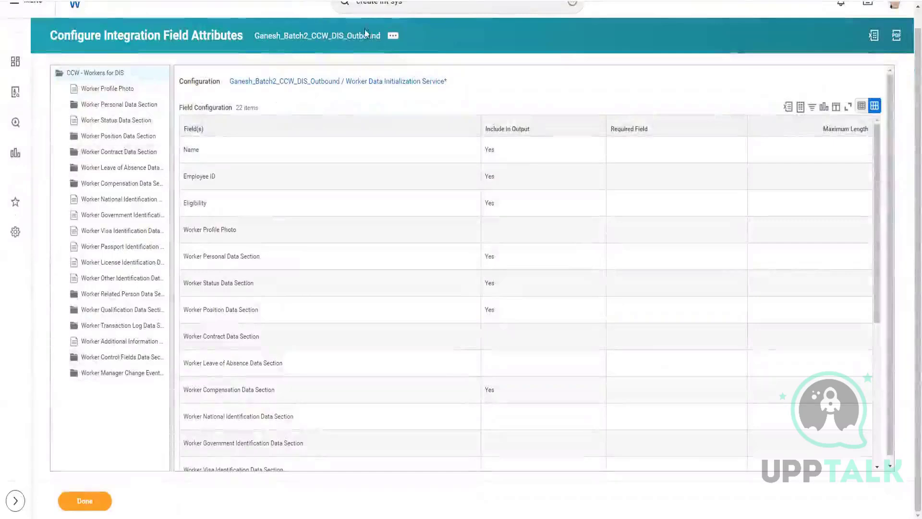
Step: Switch to Workday and bring up the Integration System actions for the CCW DIS outbound integration
{"action": "left_click", "coordinate": [392, 37]}
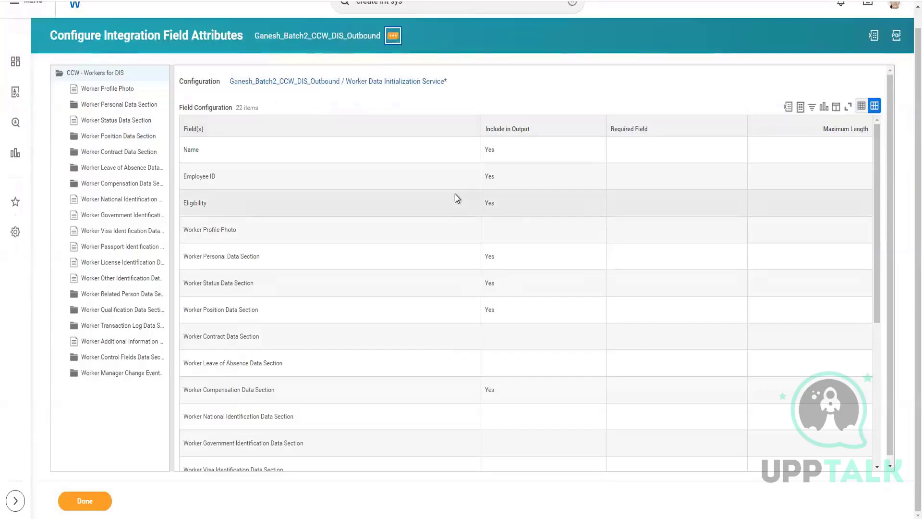
{"action": "left_click", "coordinate": [393, 36]}
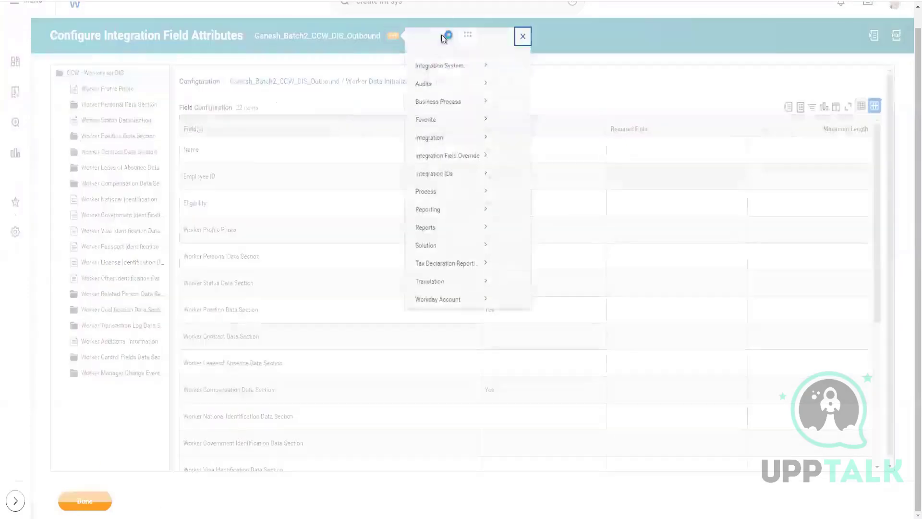
{"action": "mouse_move", "coordinate": [447, 78]}
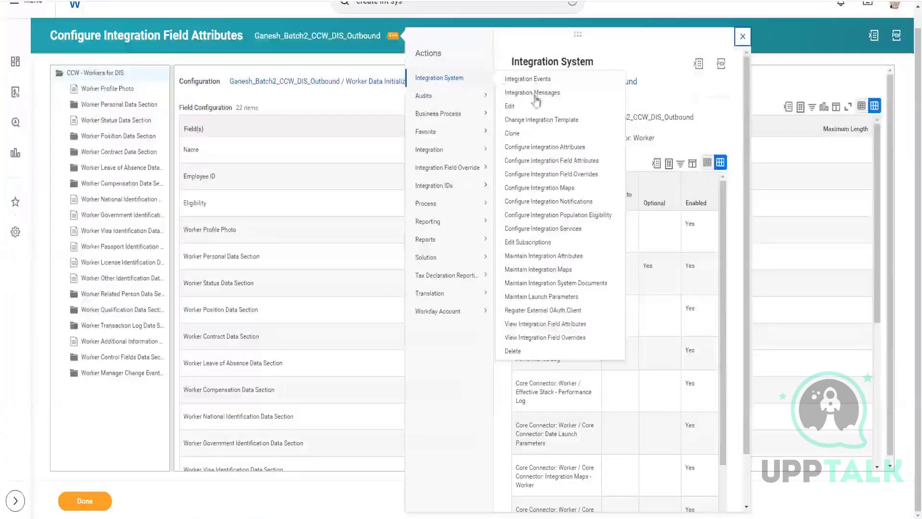
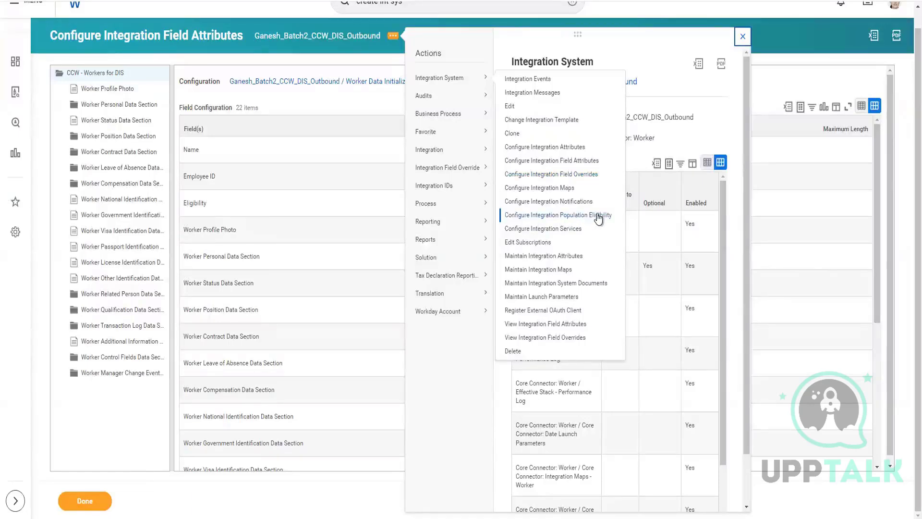
Step: Open the integration field overrides of the CCW DIS outbound integration and accept them without changes
{"action": "left_click", "coordinate": [570, 176]}
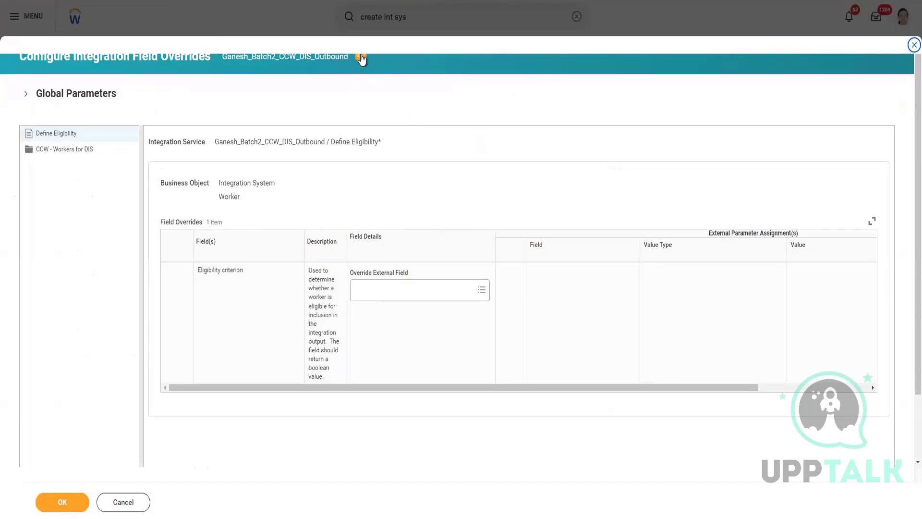
{"action": "left_click", "coordinate": [77, 508]}
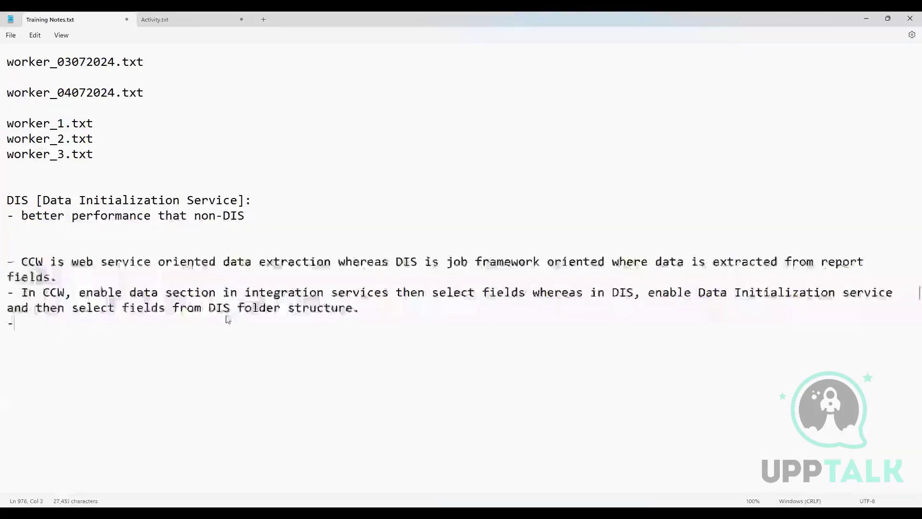
Step: Switch to the training notes and write a new bullet reading "CCW, configure population eligibility in FOS"
{"action": "type", "text": "CCCW"}
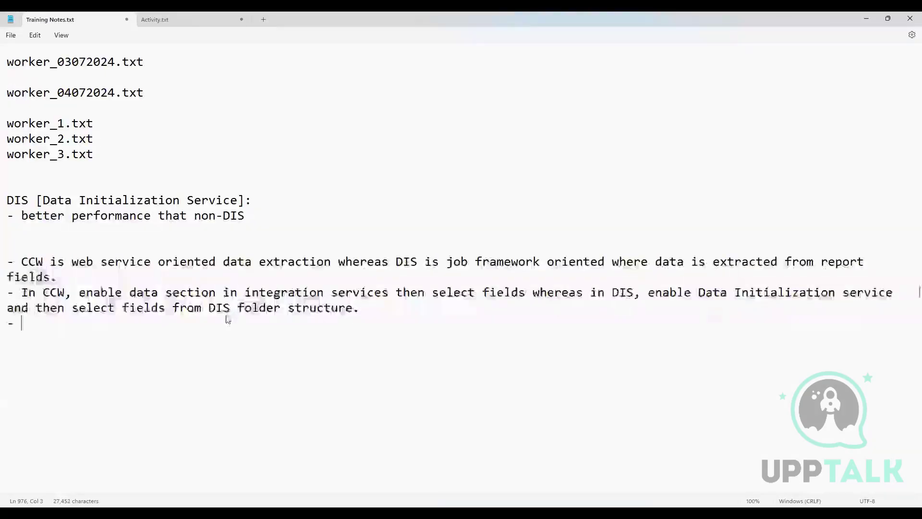
{"action": "key", "text": "BackSpace"}
{"action": "key", "text": "BackSpace"}
{"action": "type", "text": "W "}
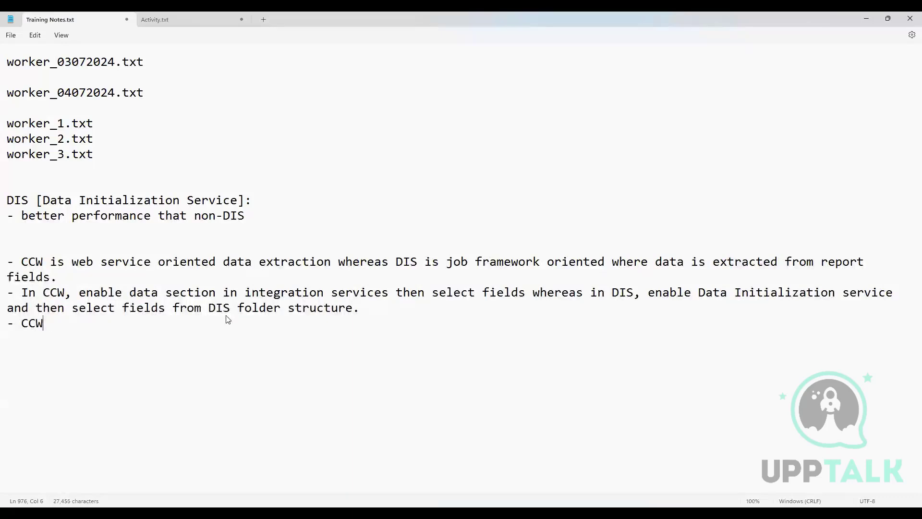
{"action": "type", "text": ", configure pop"}
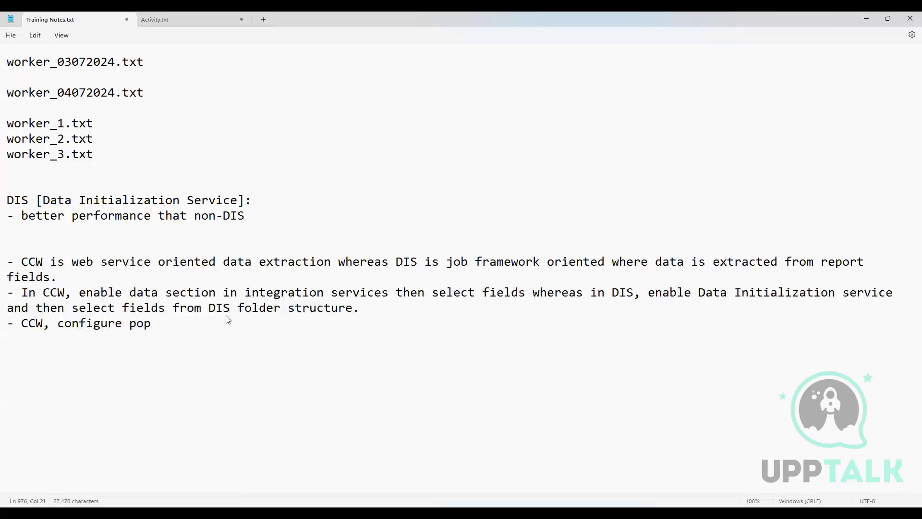
{"action": "type", "text": "ulation ee"}
{"action": "key", "text": "BackSpace"}
{"action": "type", "text": "ligibility in "}
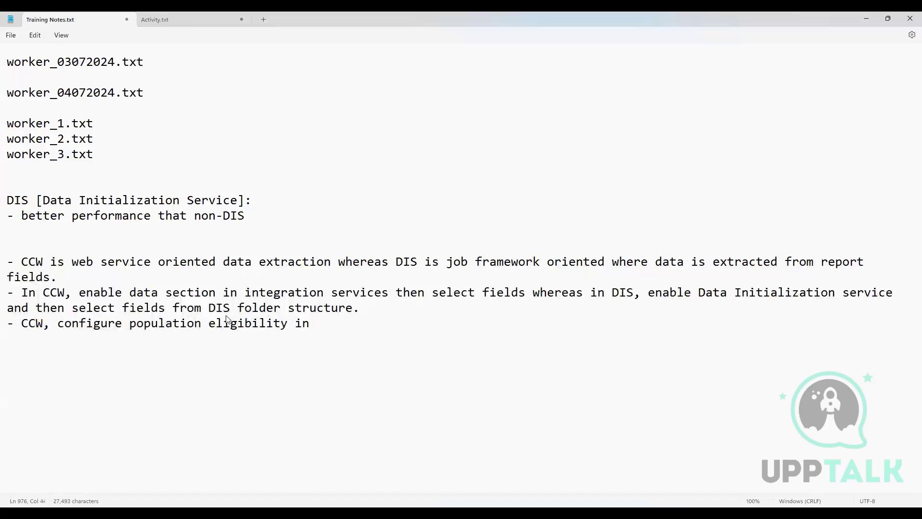
{"action": "type", "text": "FOS wherea"}
Step: Continue the population eligibility bullet with "whereas in DIS, eligibility will be configured in"
{"action": "key", "text": "BackSpace"}
{"action": "type", "text": "s IN"}
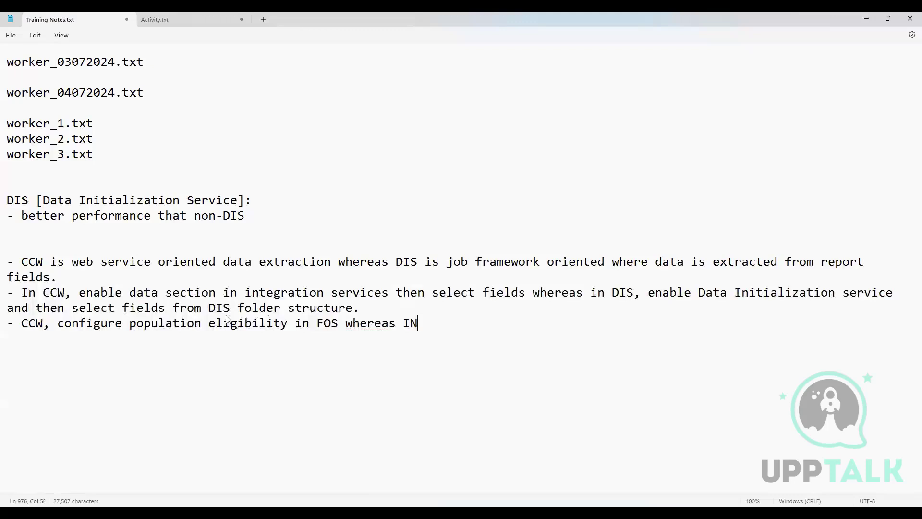
{"action": "key", "text": "BackSpace"}
{"action": "key", "text": "BackSpace"}
{"action": "type", "text": "in DIS, "}
{"action": "type", "text": "ele"}
{"action": "key", "text": "BackSpace"}
{"action": "type", "text": "igi"}
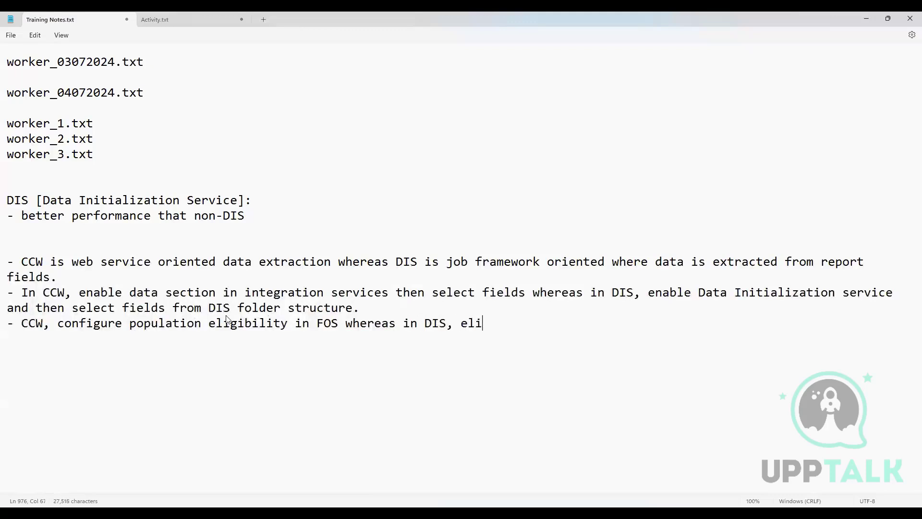
{"action": "type", "text": "bility wil"}
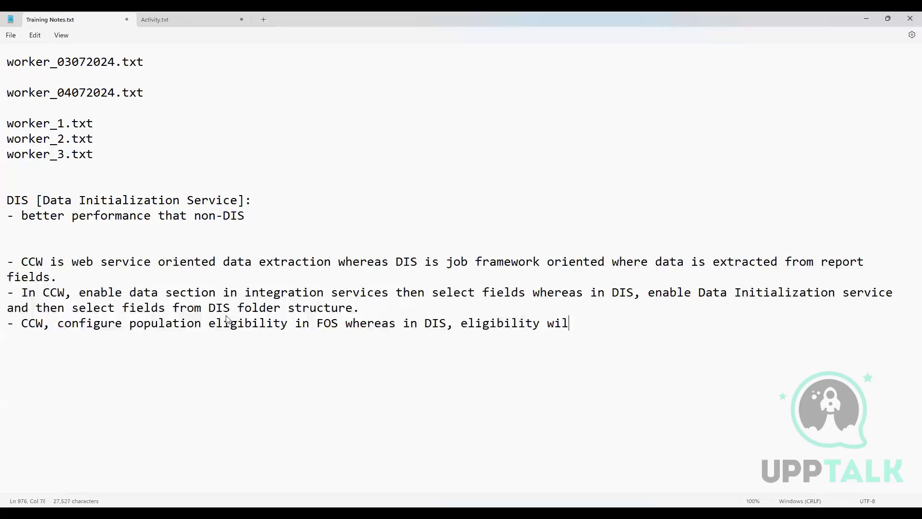
{"action": "type", "text": "l be config"}
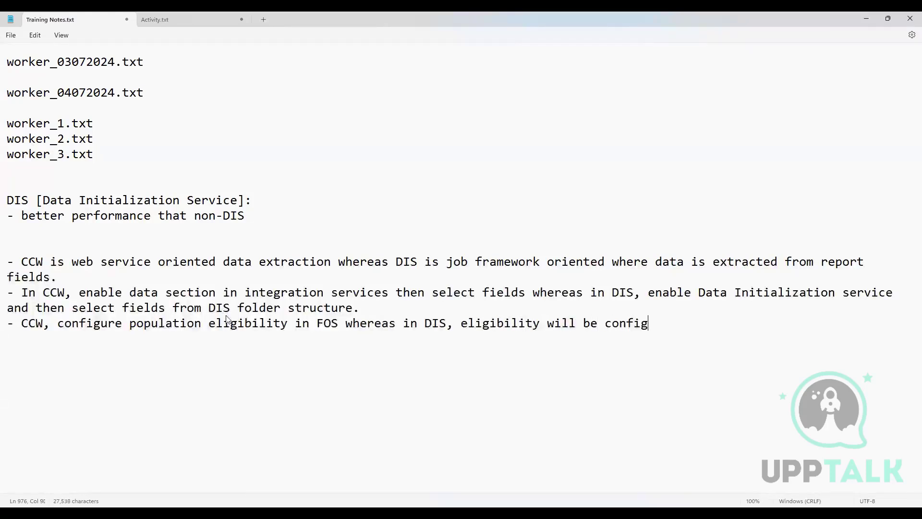
{"action": "type", "text": "ured in \"Configure"}
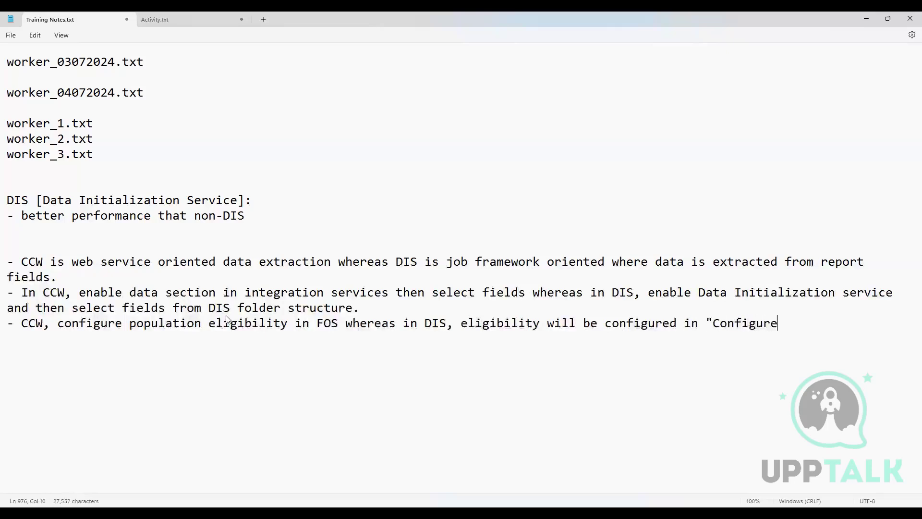
{"action": "type", "text": " Integration Pou"}
Step: Complete the bullet with the quoted task name "Configure Integration Population Eligibility"
{"action": "key", "text": "BackSpace"}
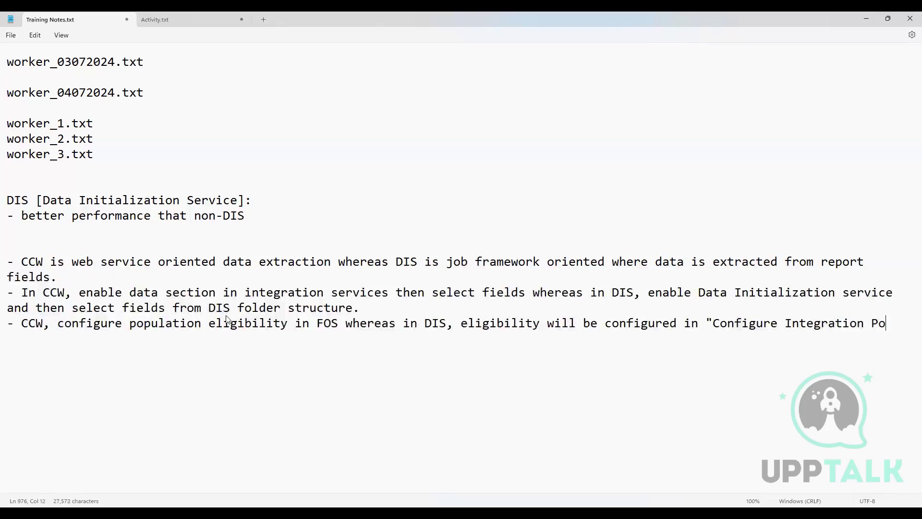
{"action": "type", "text": "pulation Eli"}
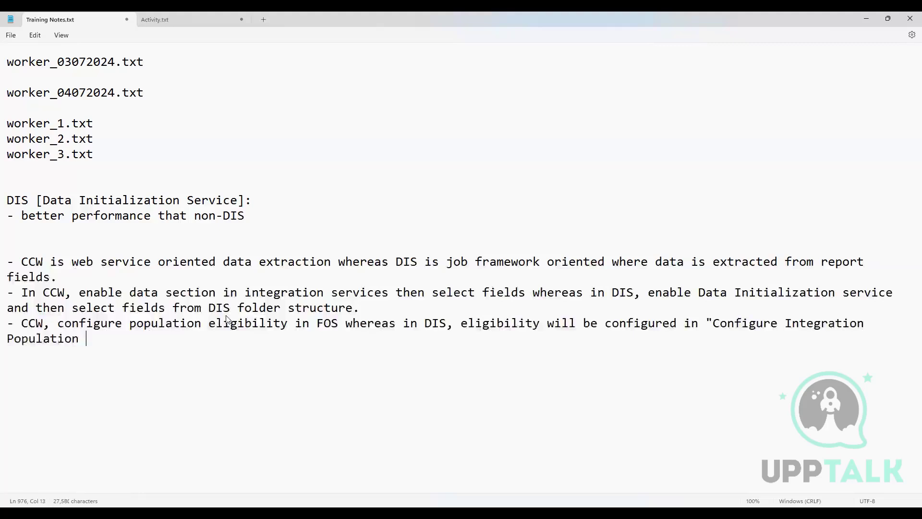
{"action": "type", "text": "gibility"}
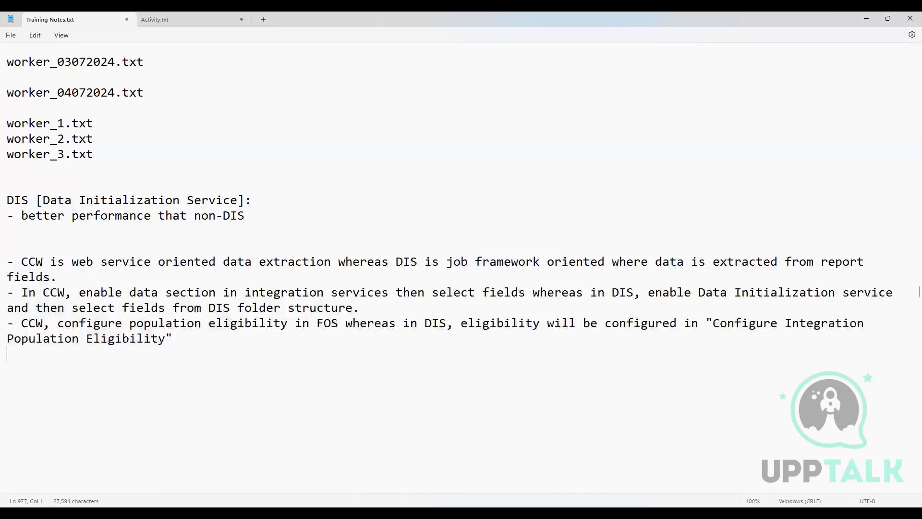
Step: Switch to Workday and try to set the integration's population eligibility filter to the external field Is True
{"action": "key", "text": "alt+Tab"}
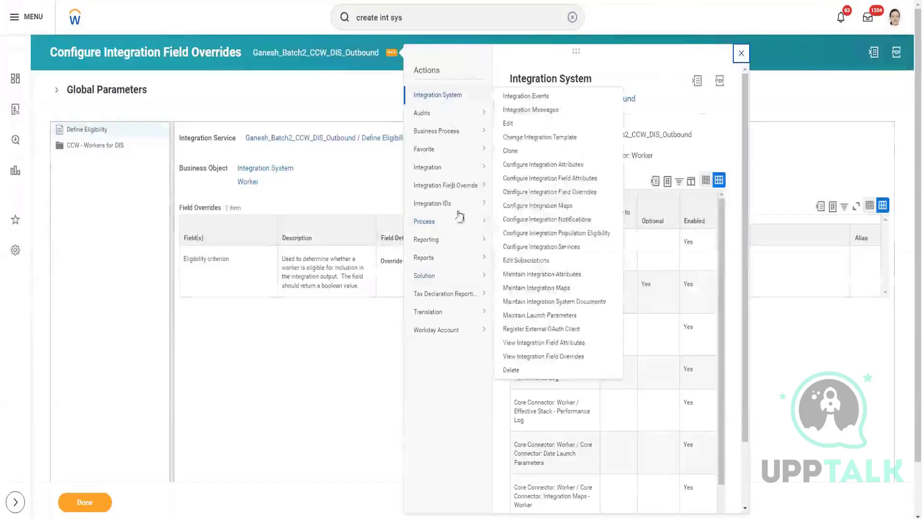
{"action": "mouse_move", "coordinate": [456, 99]}
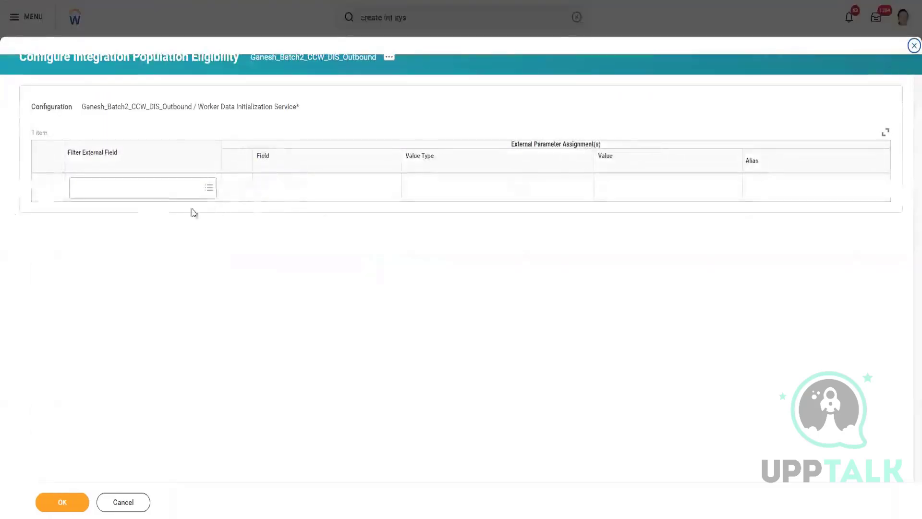
{"action": "left_click", "coordinate": [143, 184]}
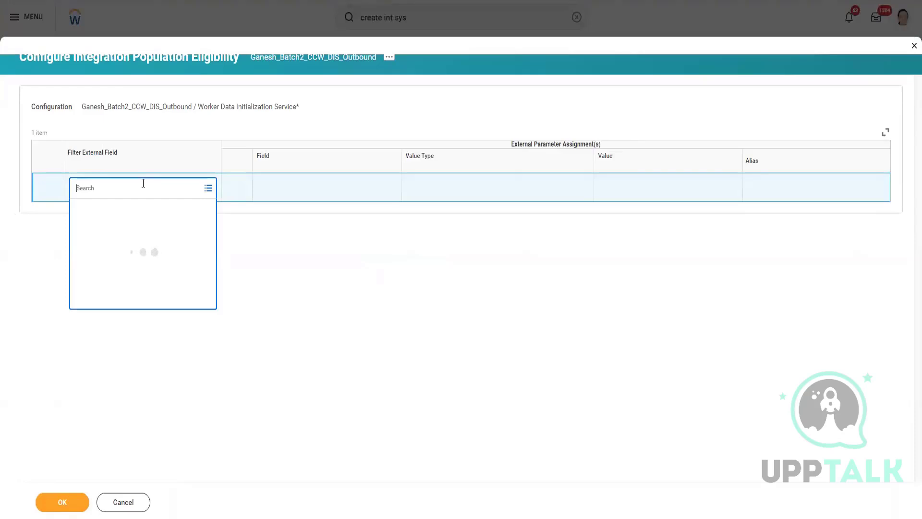
{"action": "type", "text": "is true"}
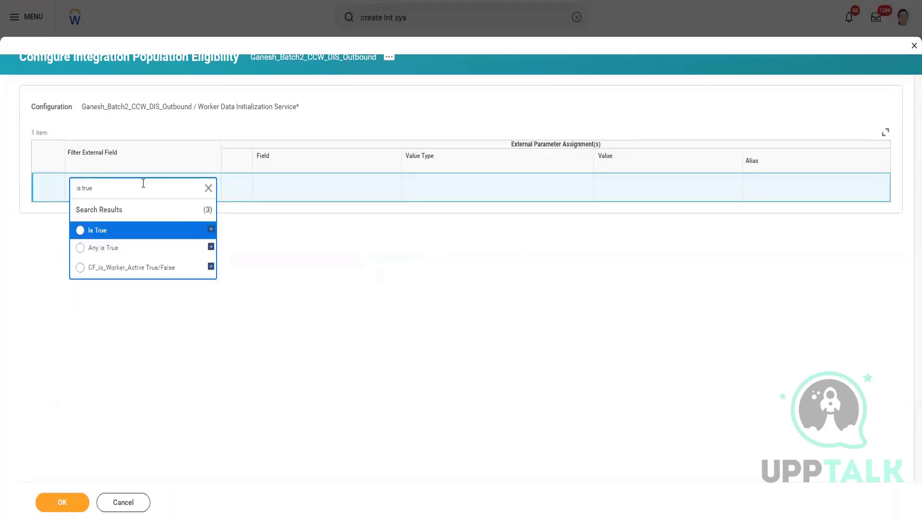
{"action": "left_click", "coordinate": [143, 231]}
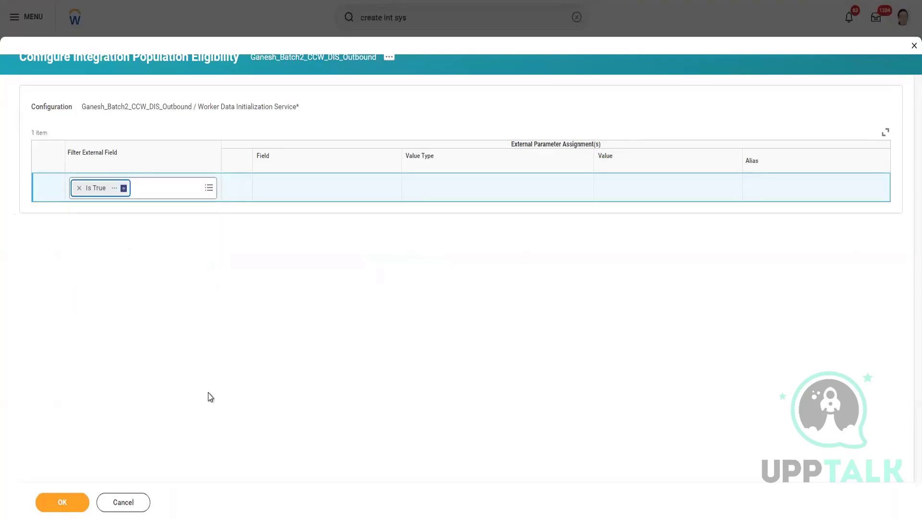
{"action": "left_click", "coordinate": [64, 503]}
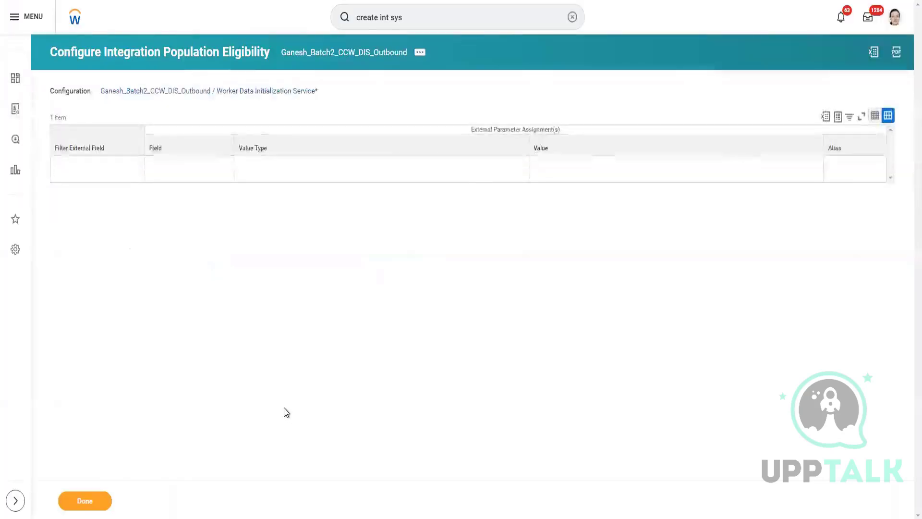
Step: Reopen Configure Integration Population Eligibility for the integration, set Filter External Field to Is True, and submit it
{"action": "left_click", "coordinate": [419, 54]}
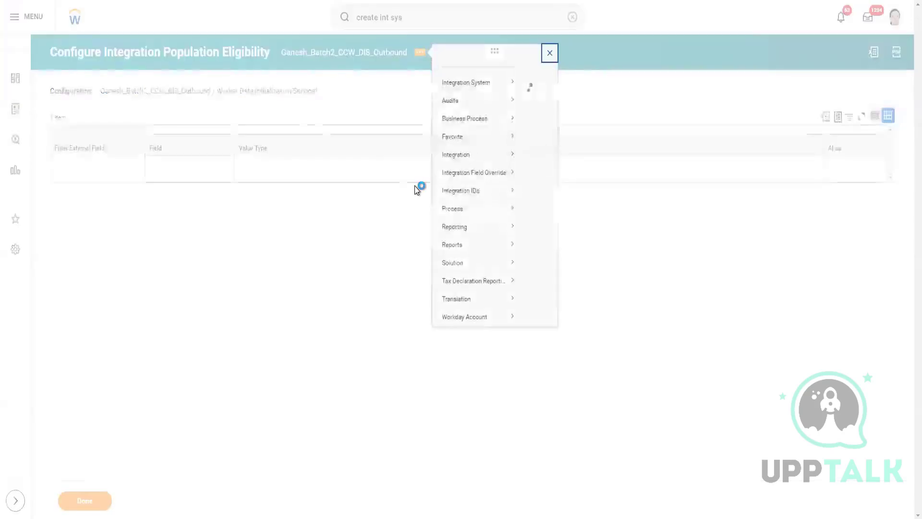
{"action": "mouse_move", "coordinate": [481, 94]}
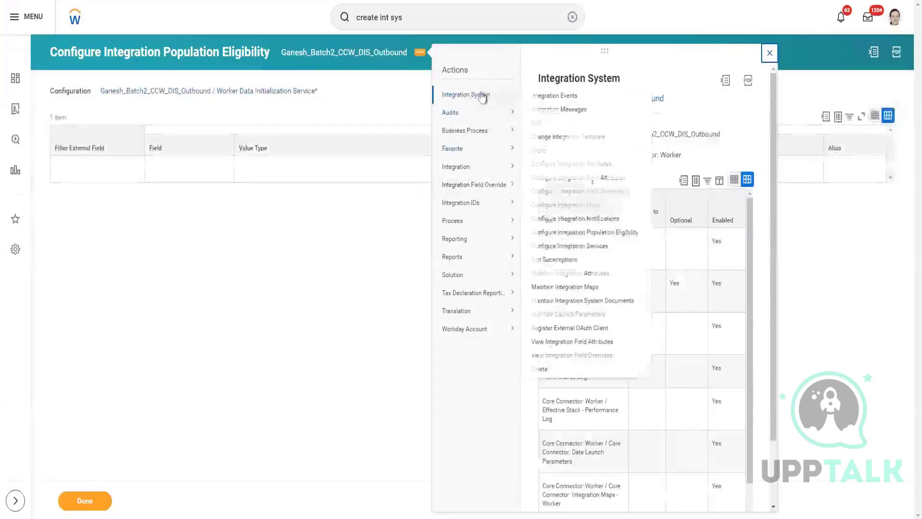
{"action": "left_click", "coordinate": [567, 234]}
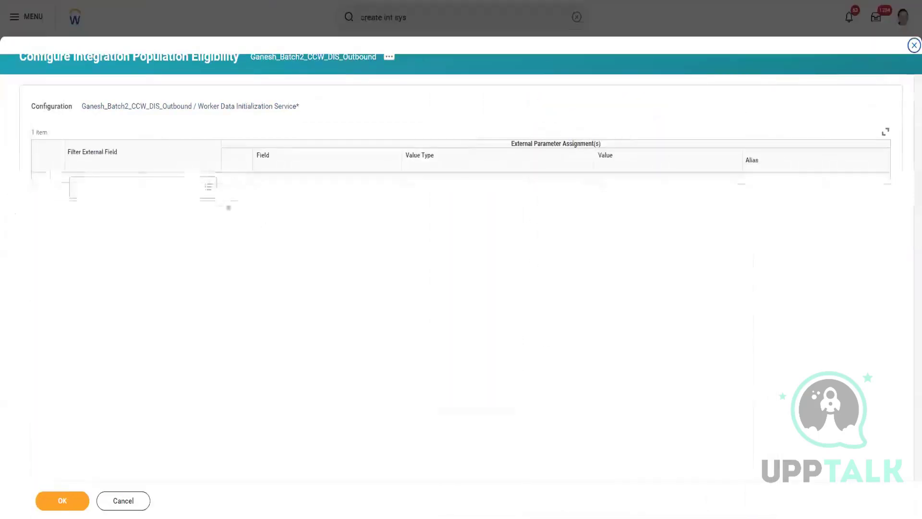
{"action": "left_click", "coordinate": [191, 191]}
{"action": "type", "text": "is"}
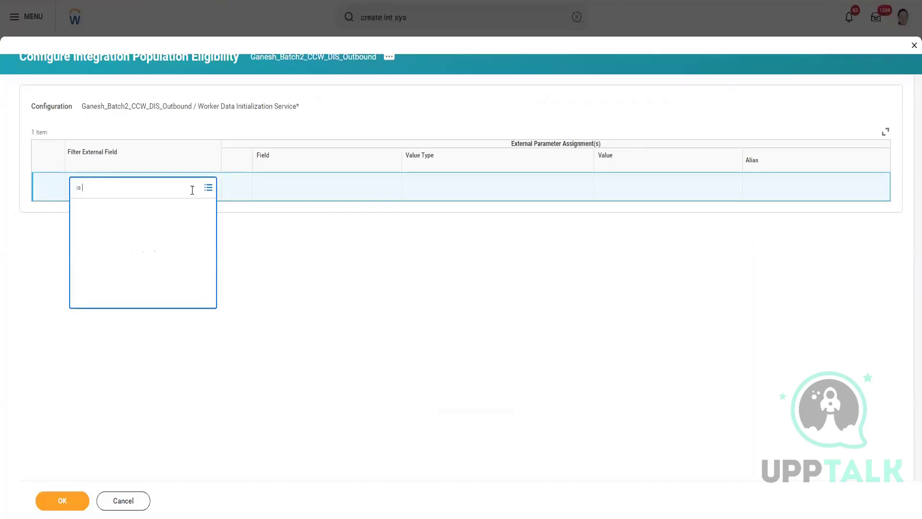
{"action": "type", "text": " true"}
{"action": "left_click", "coordinate": [134, 233]}
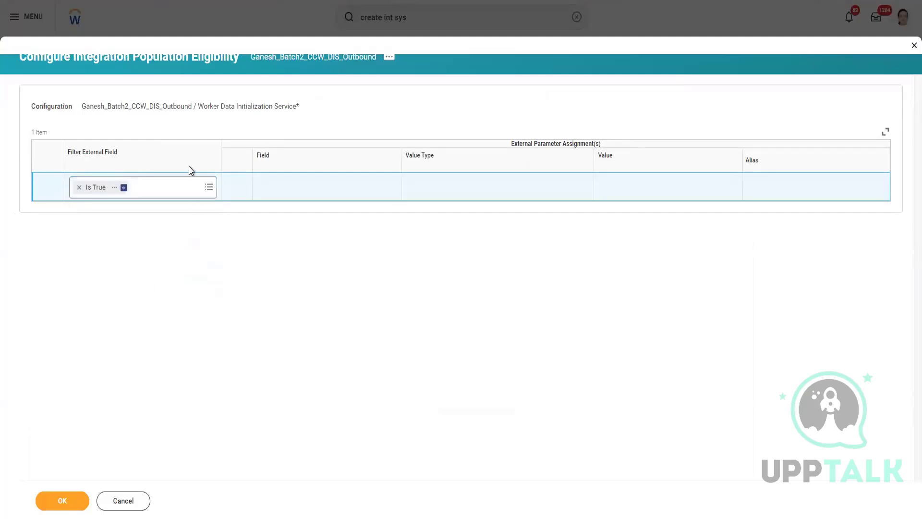
{"action": "left_click", "coordinate": [85, 499]}
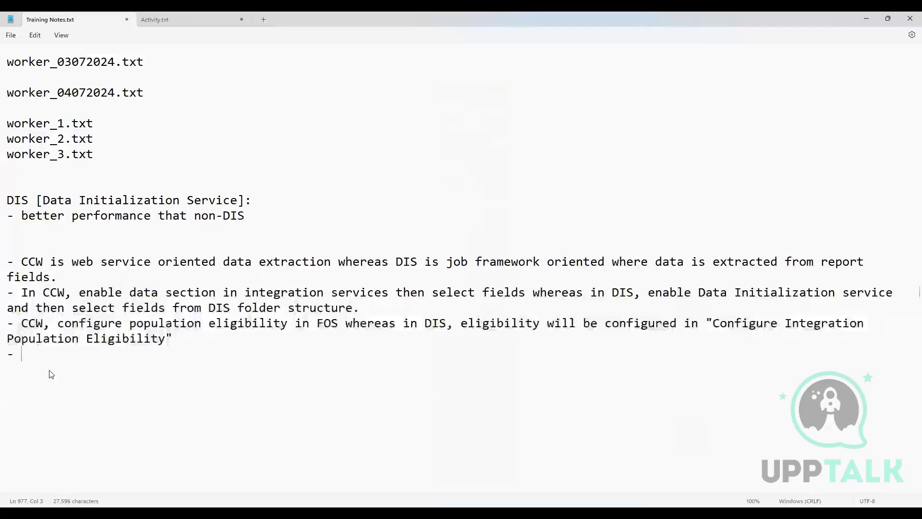
Step: Switch to the training notes and write a new bullet reading "In CCW, to use calculated or external fields"
{"action": "type", "text": "In CC"}
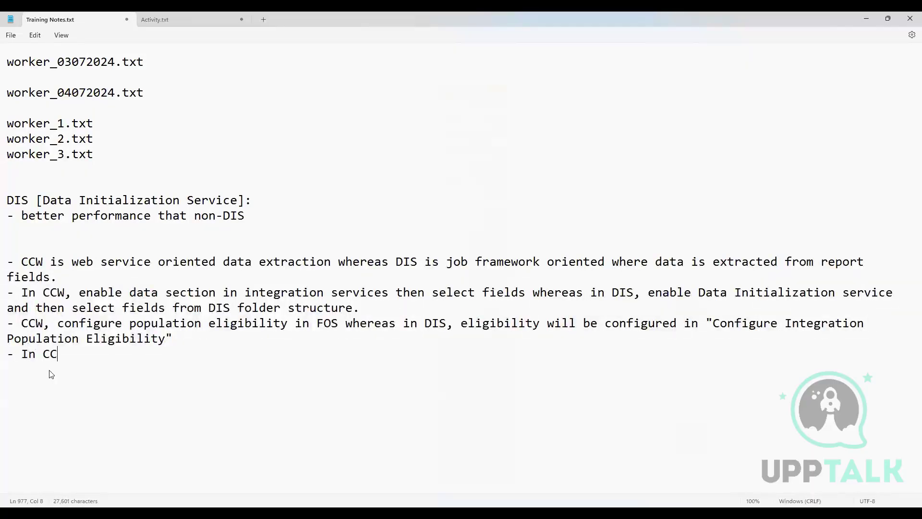
{"action": "type", "text": "W"}
{"action": "left_click_drag", "start_coordinate": [396, 262], "coordinate": [417, 265]}
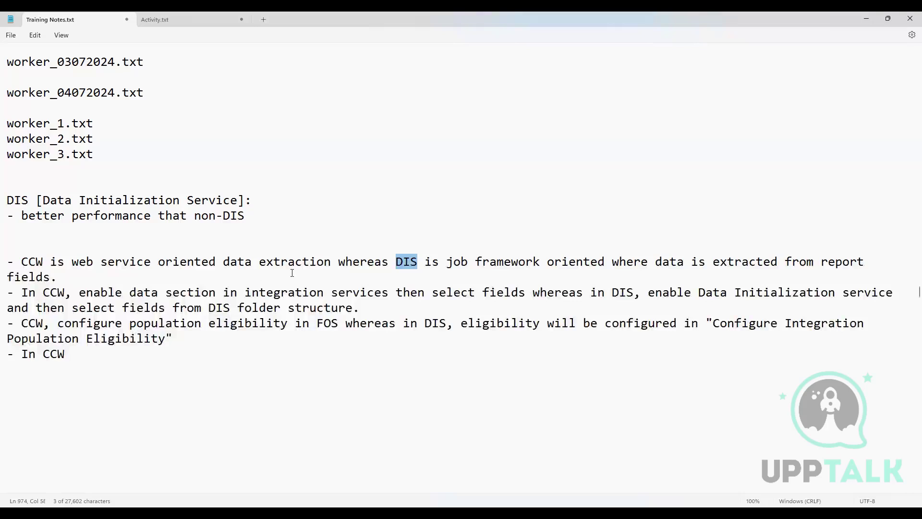
{"action": "left_click", "coordinate": [77, 356]}
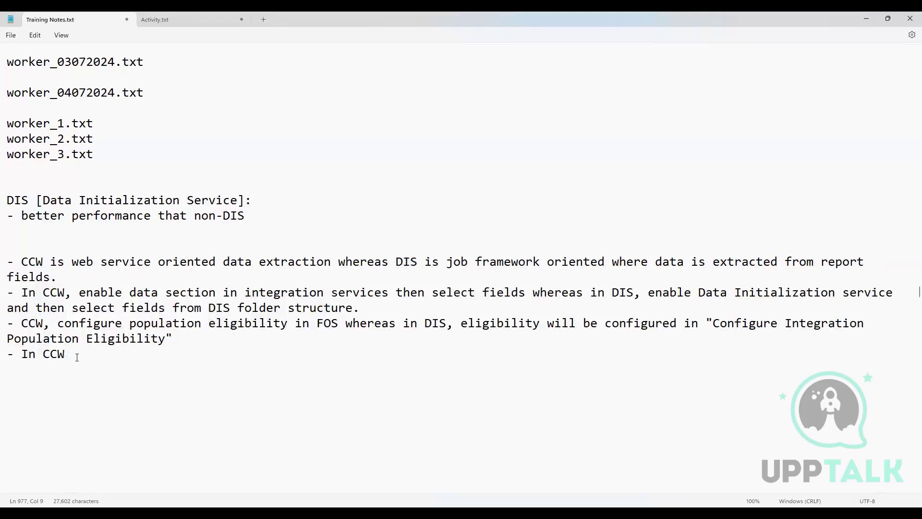
{"action": "type", "text": ", touse calculated o"}
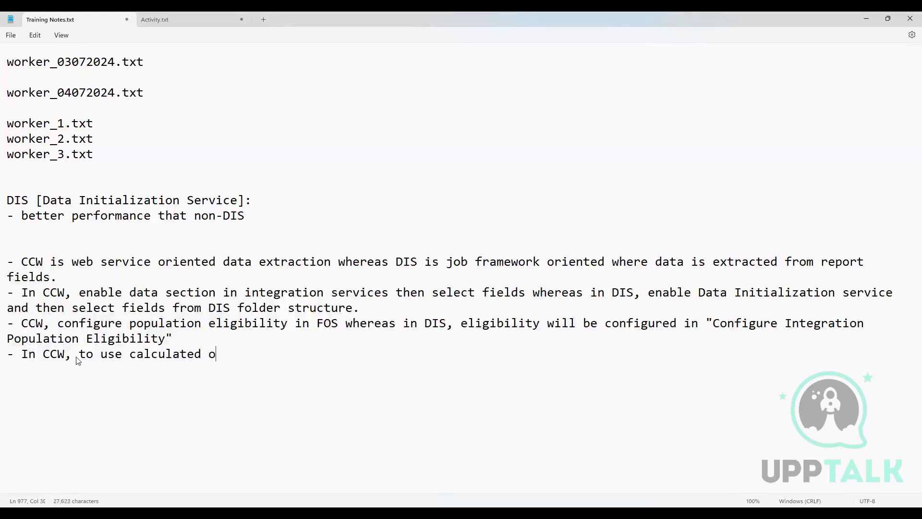
{"action": "type", "text": "r external fields"}
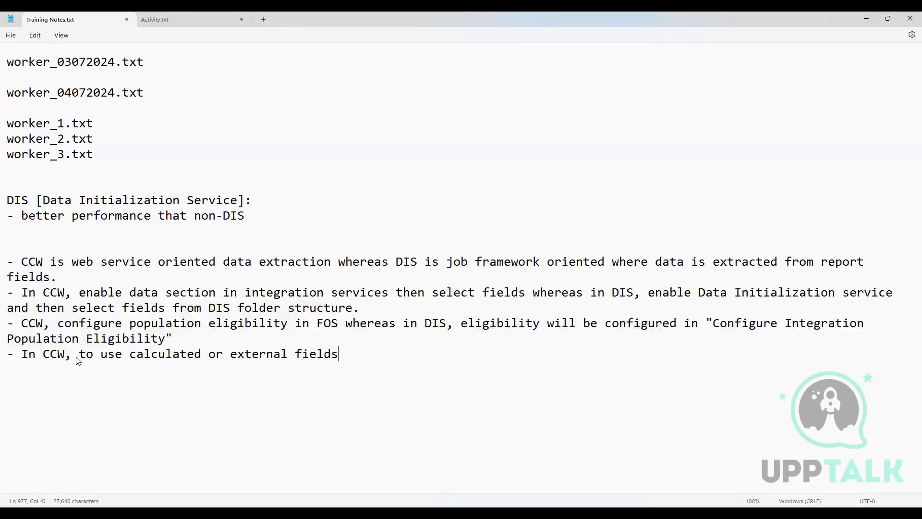
{"action": "type", "text": ", custom integration se"}
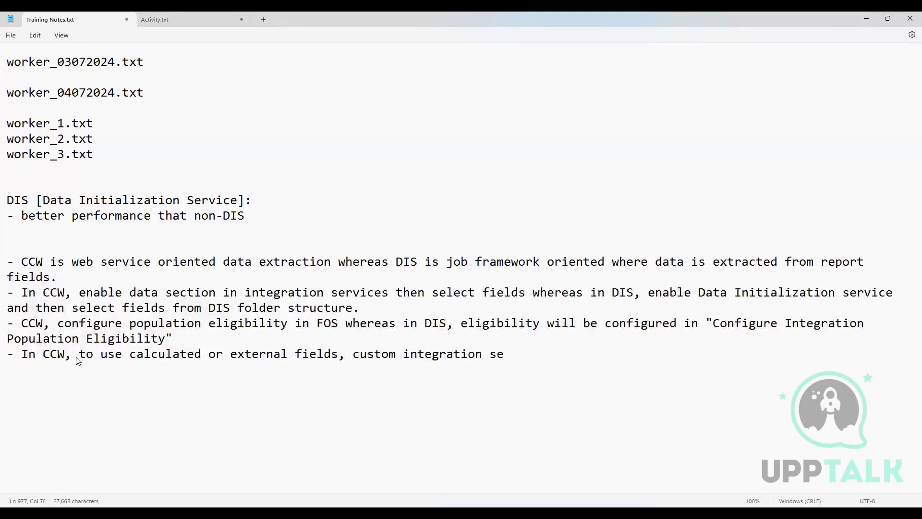
{"action": "type", "text": "rvice"}
Step: Insert "FOS service is created in" before "custom integration service" in the calculated or external fields bullet
{"action": "left_click", "coordinate": [352, 354]}
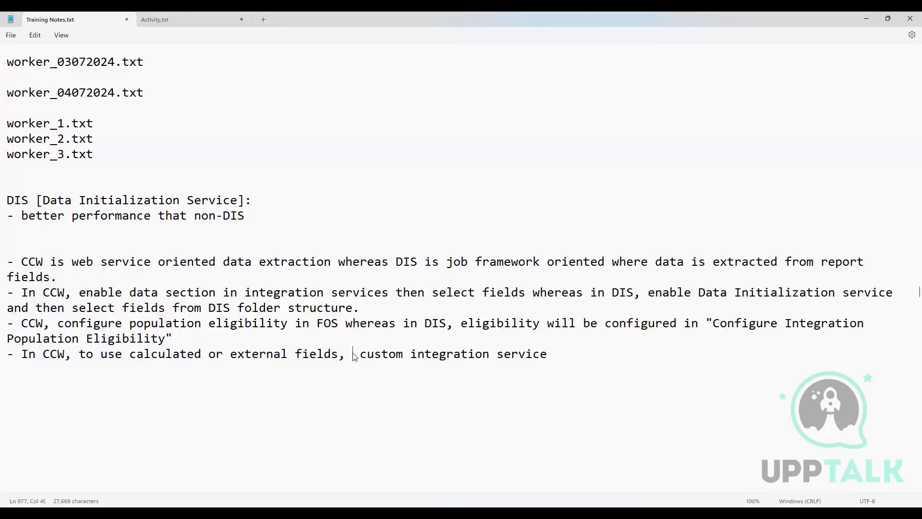
{"action": "type", "text": "FOS"}
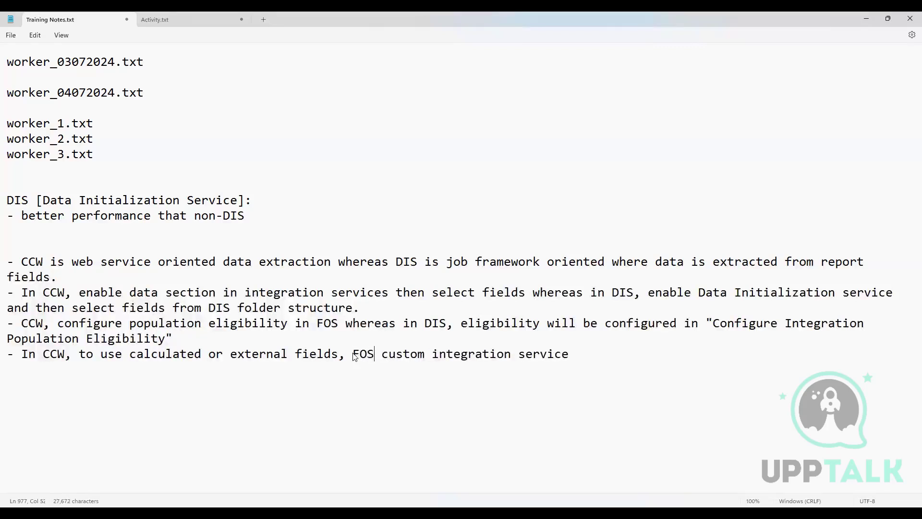
{"action": "type", "text": " service"}
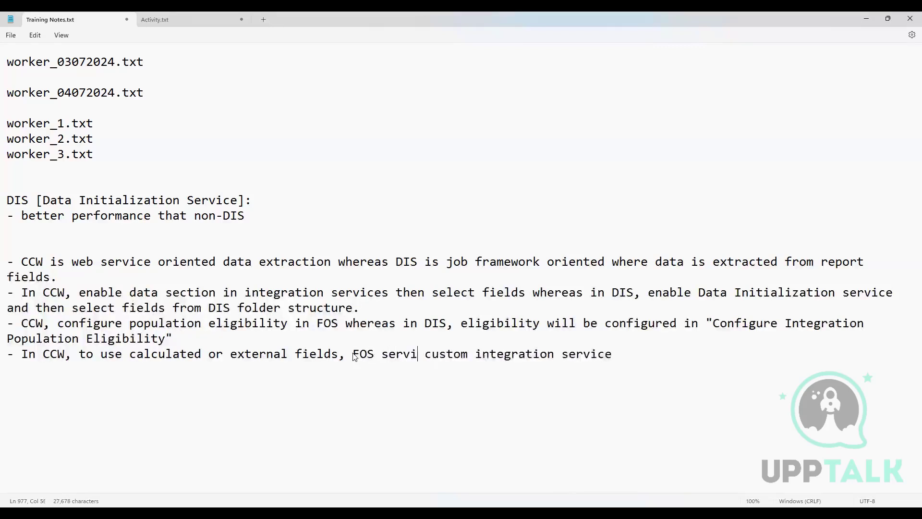
{"action": "type", "text": " is create"}
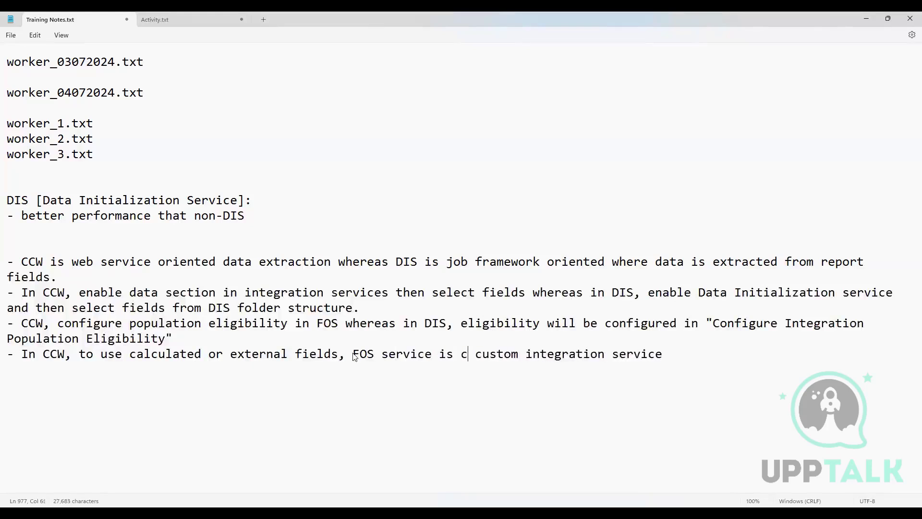
{"action": "type", "text": "d in"}
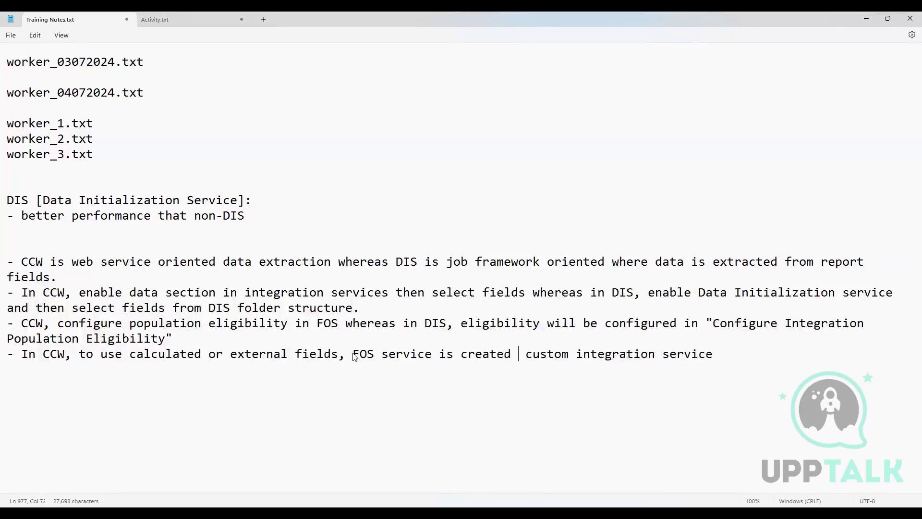
Step: Finish the bullet with "whereas in DIS you can configure calculated fields directly in FOS"
{"action": "left_click", "coordinate": [741, 352]}
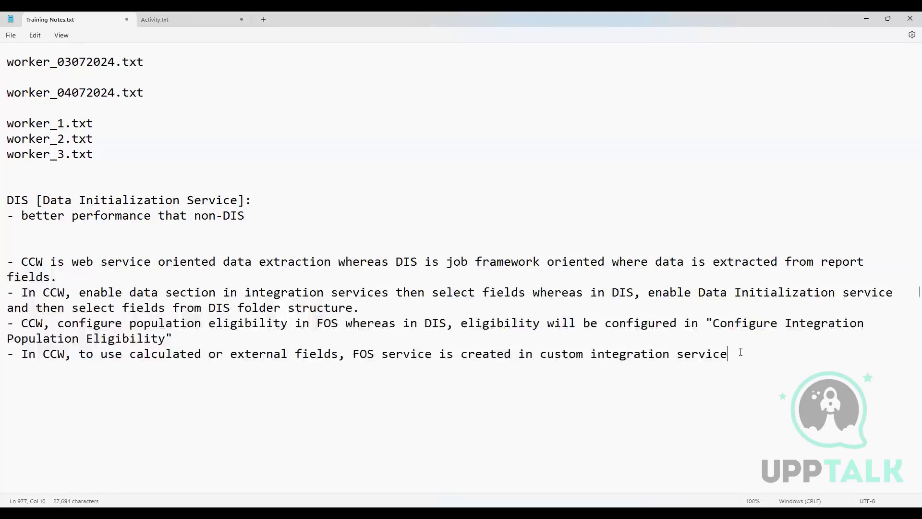
{"action": "type", "text": "whereas in DIS you "}
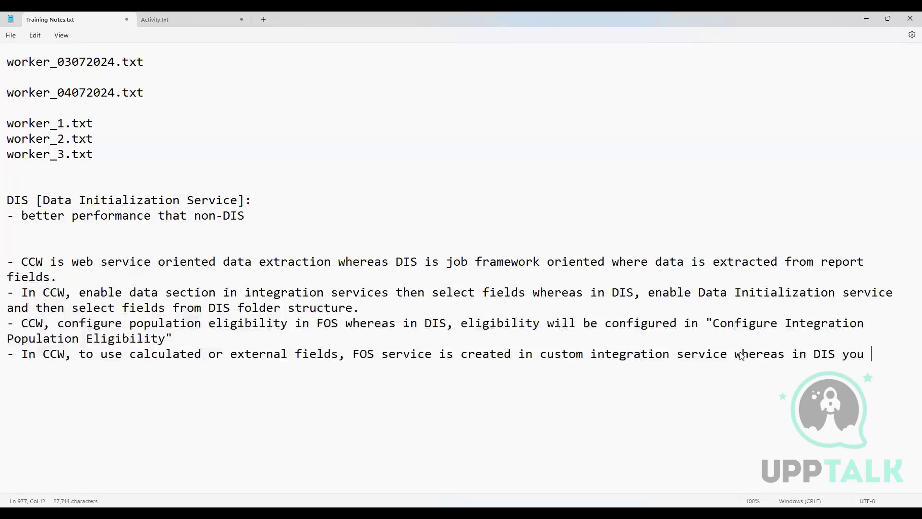
{"action": "type", "text": "can configure c"}
{"action": "type", "text": "alculate"}
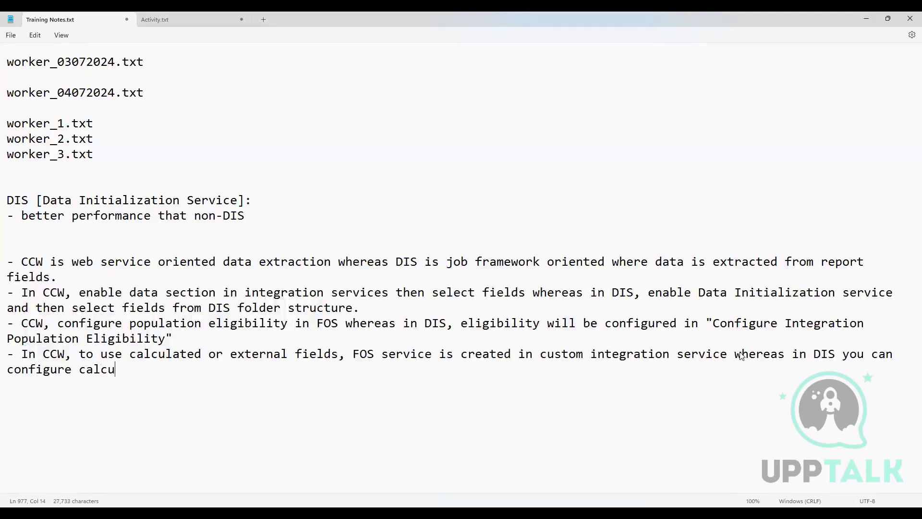
{"action": "type", "text": "d fields direct"}
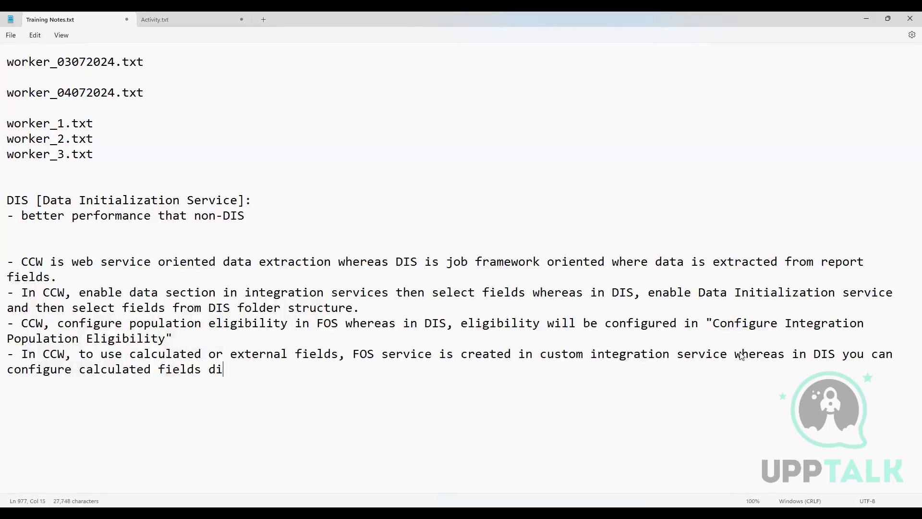
{"action": "type", "text": "lu"}
{"action": "key", "text": "BackSpace"}
{"action": "type", "text": "y in FOS"}
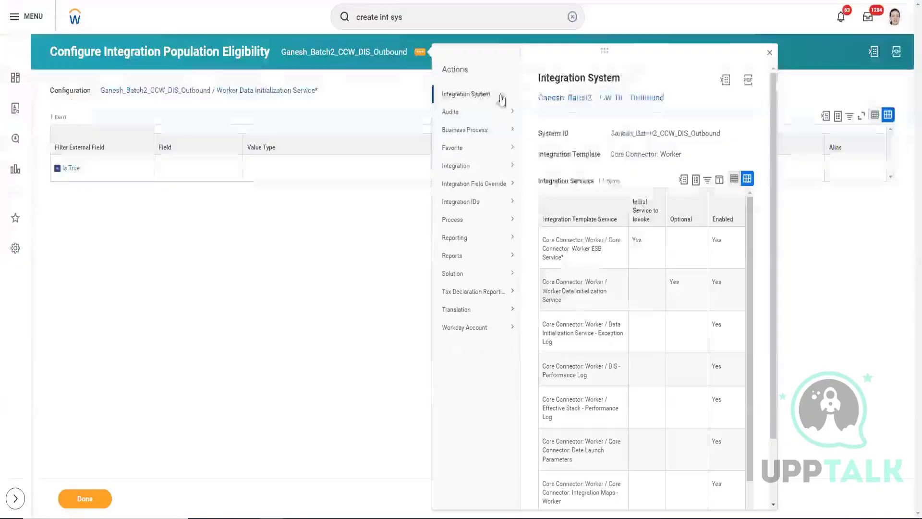
Step: Switch to Workday and open the integration's Configure Integration Field Overrides at the Worker Additional Information section under CCW - Workers for DIS
{"action": "left_click", "coordinate": [577, 193]}
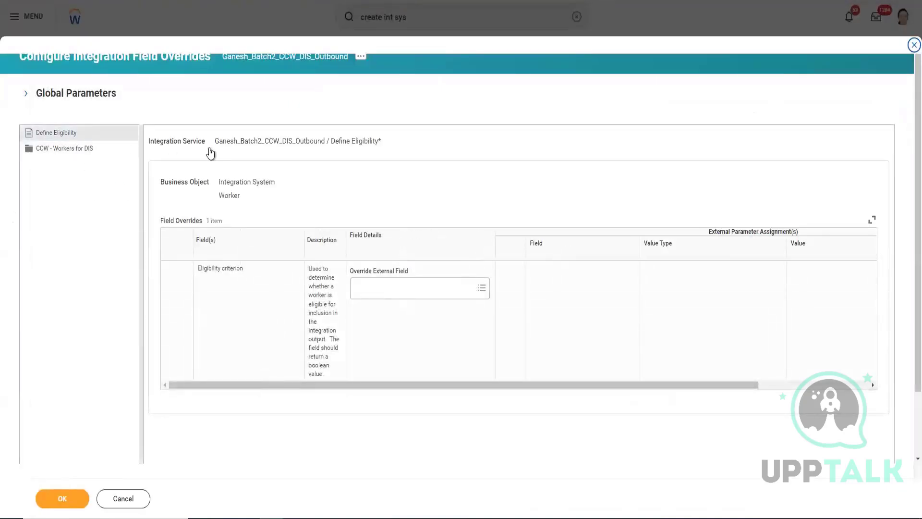
{"action": "left_click", "coordinate": [75, 152]}
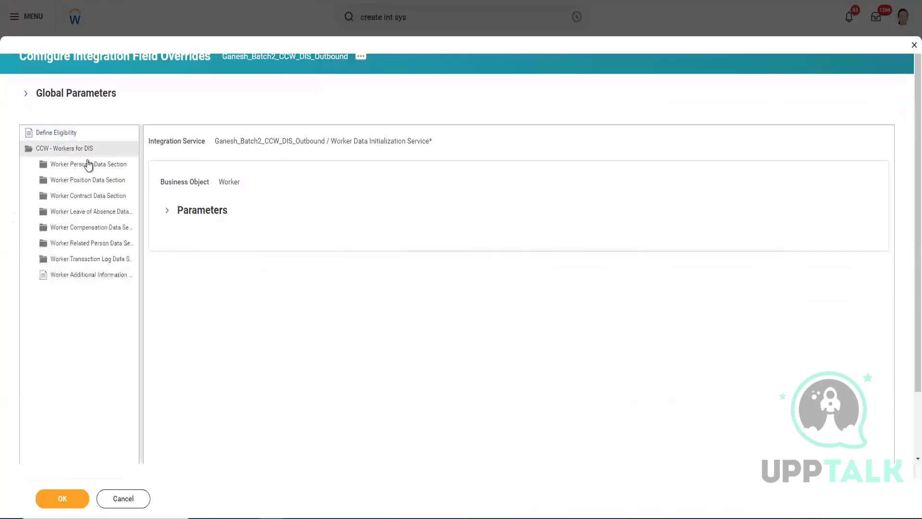
{"action": "left_click", "coordinate": [105, 281]}
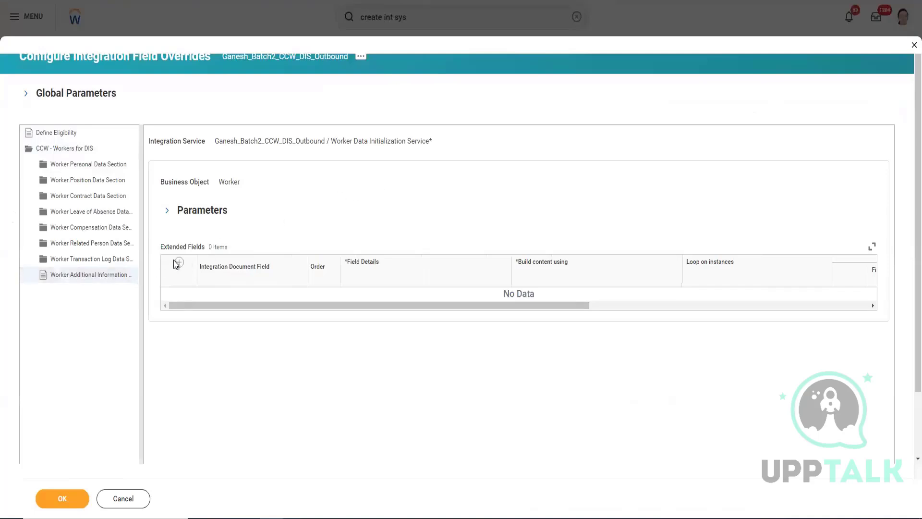
{"action": "scroll", "coordinate": [180, 264], "scroll_direction": "down", "scroll_amount": 2}
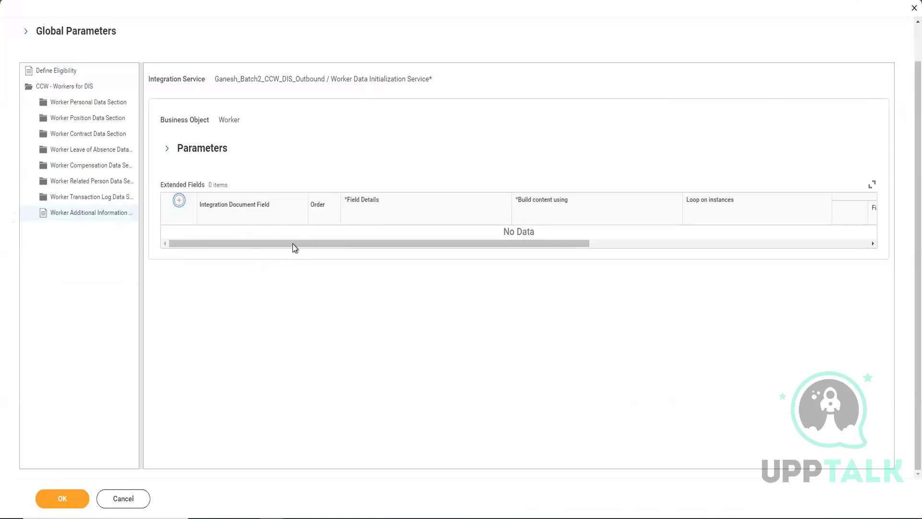
{"action": "scroll", "coordinate": [180, 247], "scroll_direction": "right", "scroll_amount": 2}
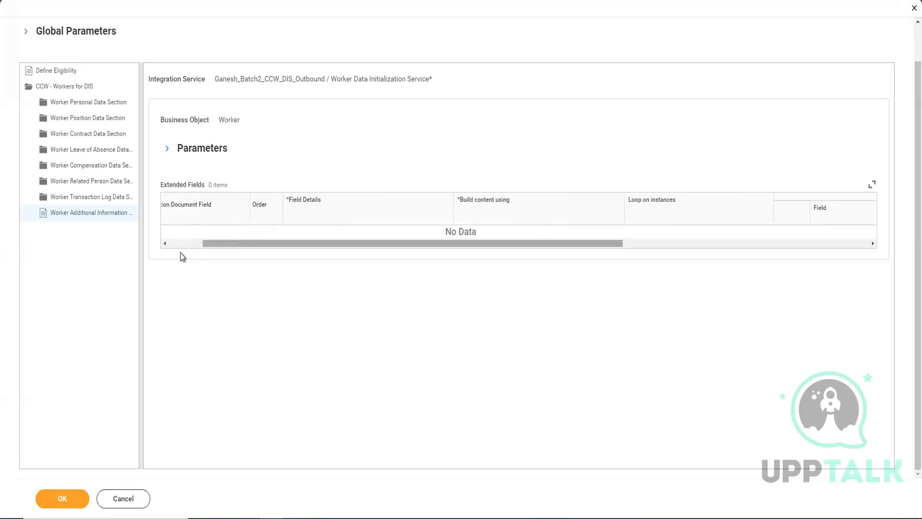
Step: Add an extended field to the Worker Additional Information section and name it Security Key
{"action": "left_click", "coordinate": [227, 243]}
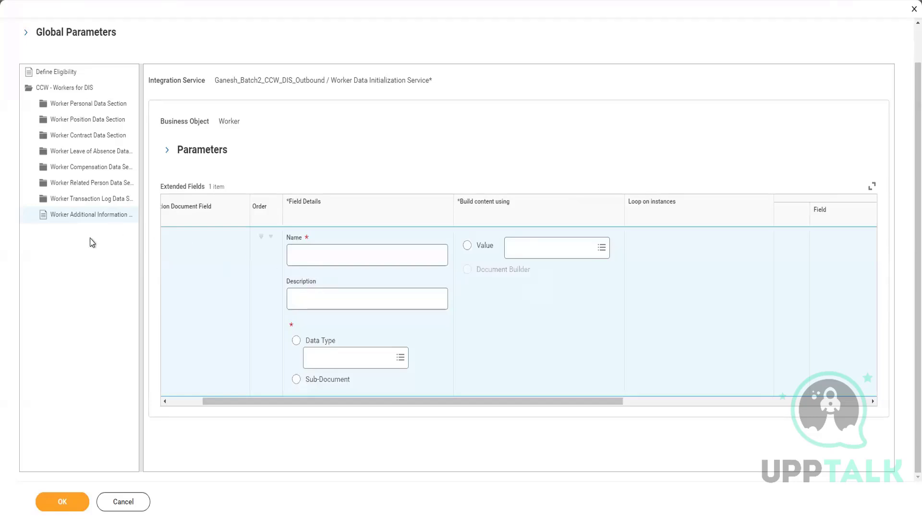
{"action": "left_click", "coordinate": [357, 257]}
{"action": "left_click", "coordinate": [357, 259]}
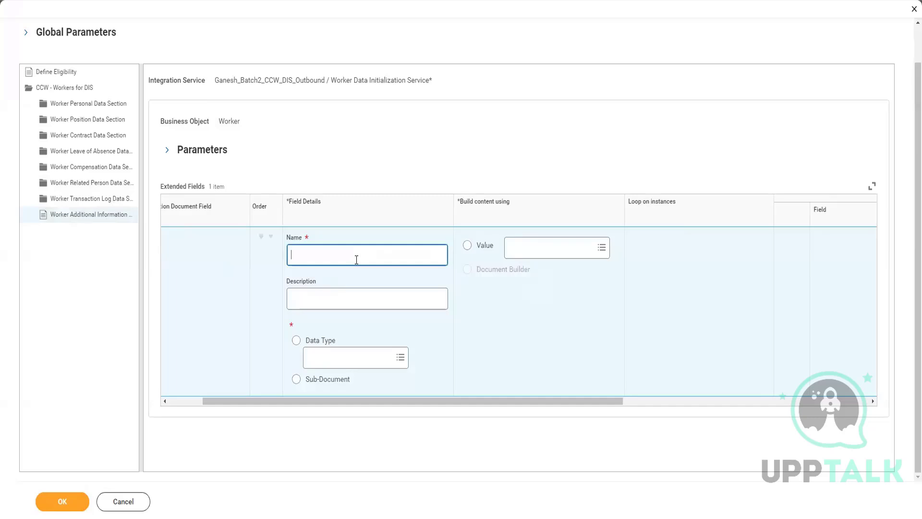
{"action": "type", "text": "Security Key"}
Step: Build the Security Key field's content from the trainer's CF TC calculated field on Global
{"action": "left_click", "coordinate": [535, 253]}
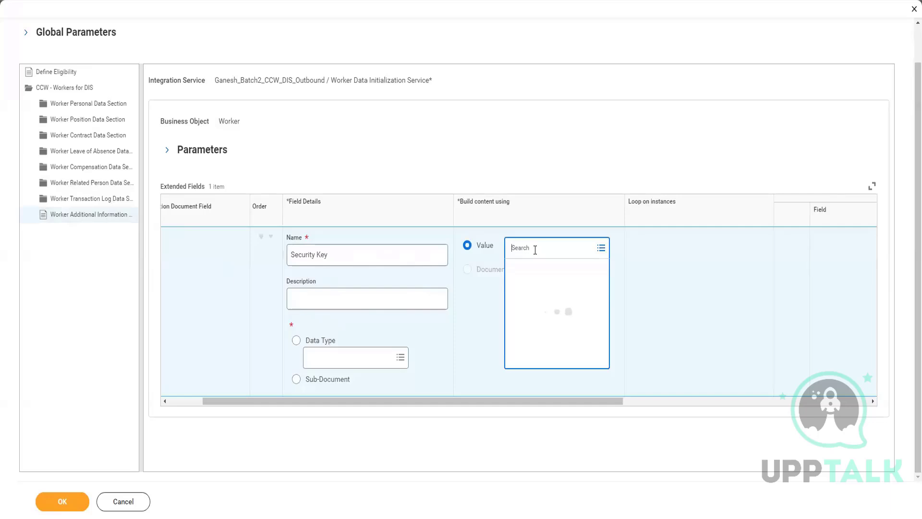
{"action": "type", "text": "Ganesh"}
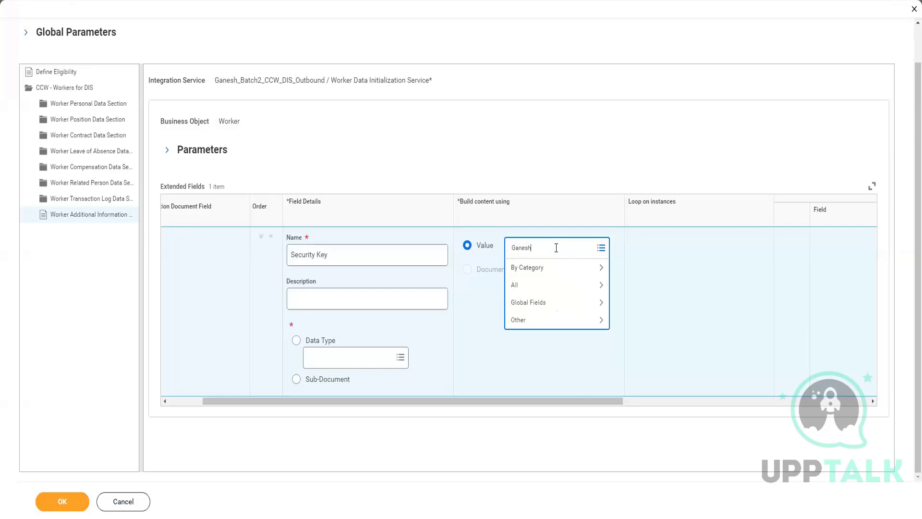
{"action": "key", "text": "Return"}
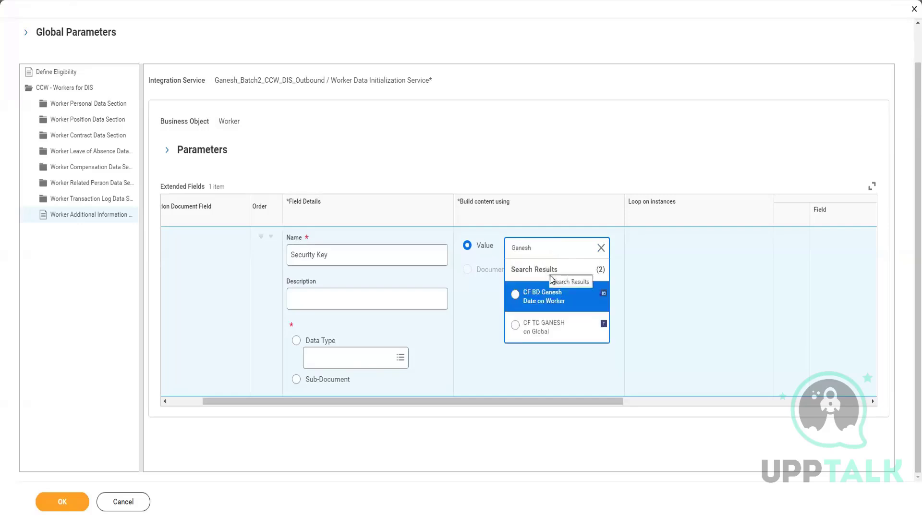
{"action": "left_click", "coordinate": [515, 324]}
{"action": "left_click", "coordinate": [535, 142]}
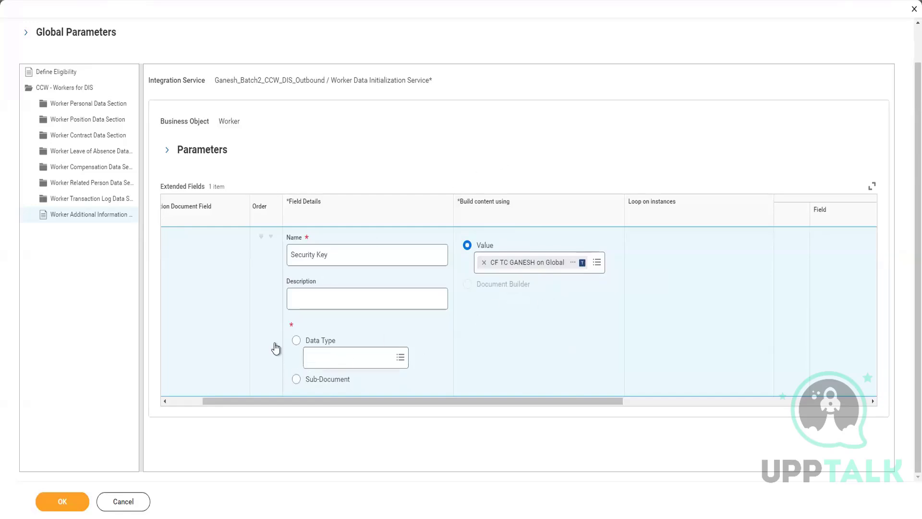
Step: Add a second extended field row and set the Security Key field's data type to Text
{"action": "left_click_drag", "start_coordinate": [264, 400], "coordinate": [171, 396]}
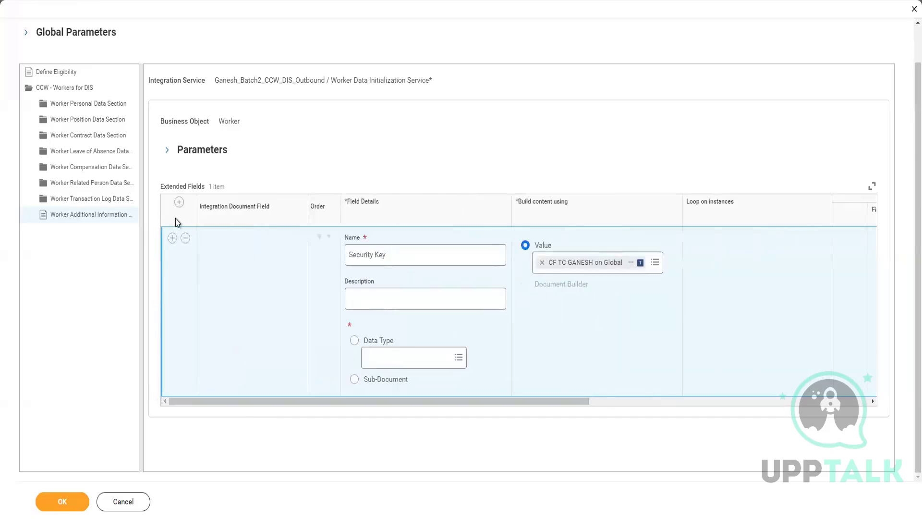
{"action": "left_click", "coordinate": [172, 239]}
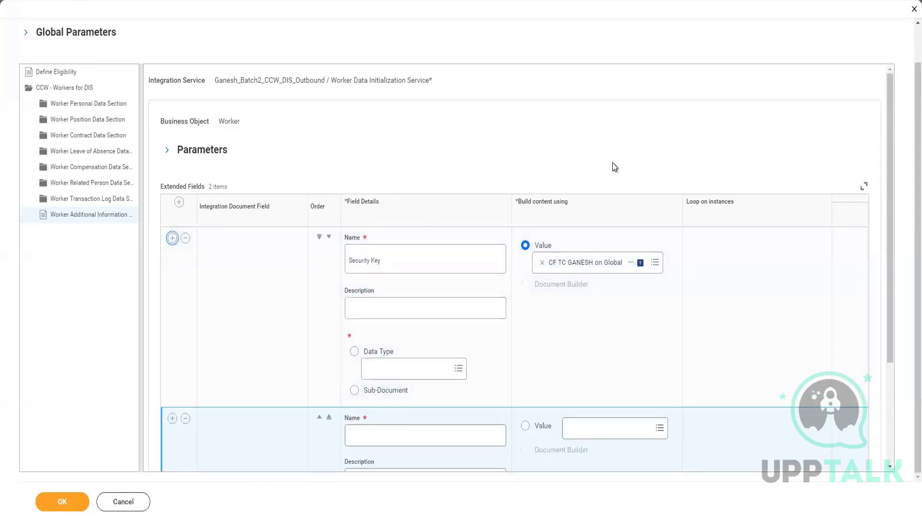
{"action": "scroll", "coordinate": [614, 167], "scroll_direction": "down", "scroll_amount": 3}
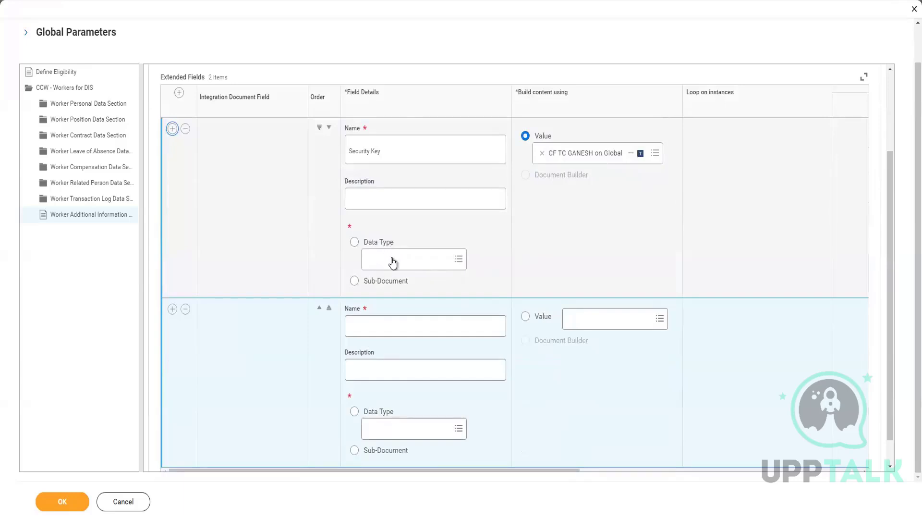
{"action": "left_click", "coordinate": [391, 258]}
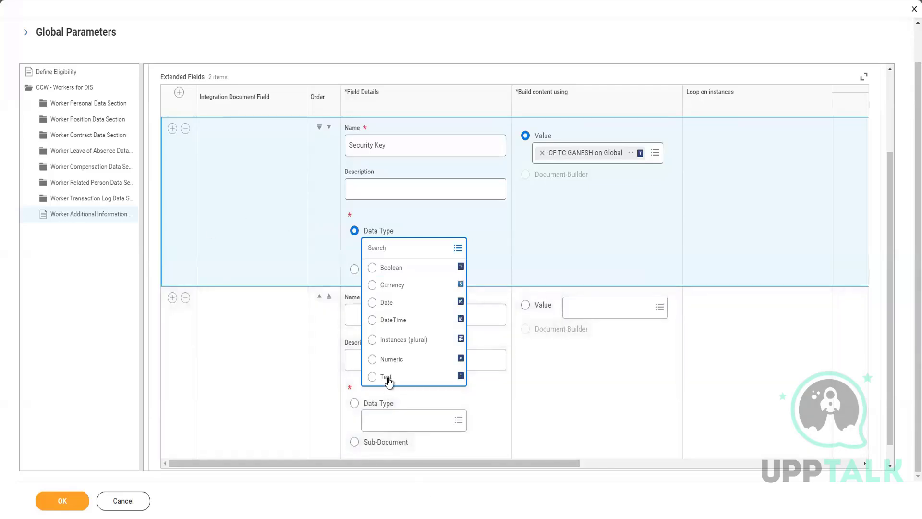
{"action": "left_click", "coordinate": [387, 377]}
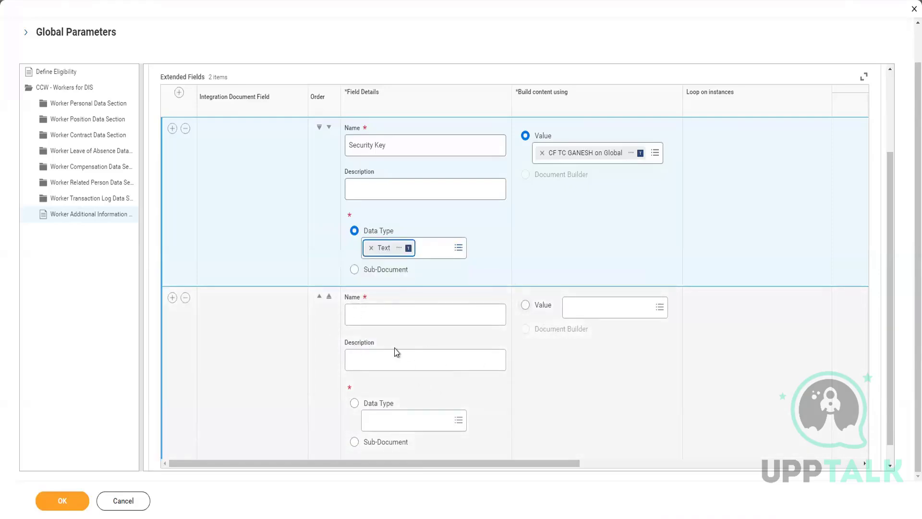
Step: Name the second extended field Manipulated Hire Date
{"action": "left_click", "coordinate": [365, 313]}
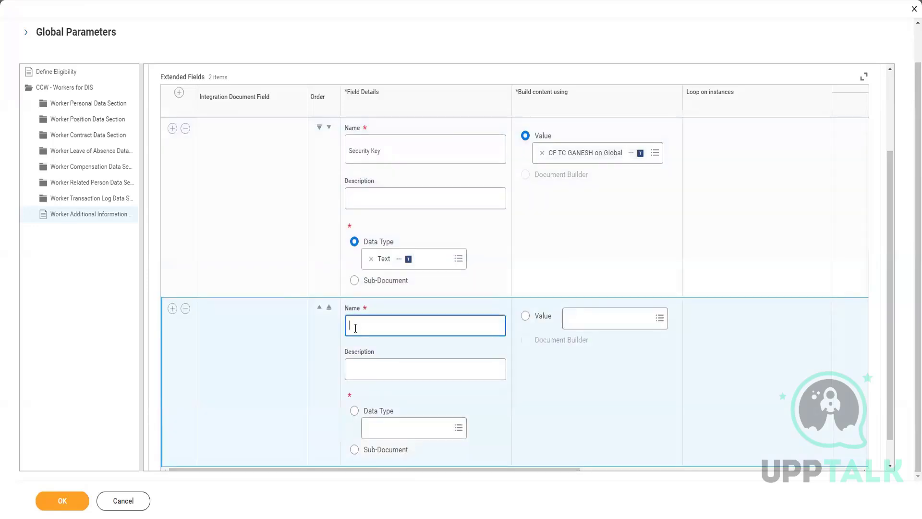
{"action": "type", "text": "Hire"}
{"action": "key", "text": "BackSpace"}
{"action": "key", "text": "BackSpace"}
{"action": "key", "text": "BackSpace"}
{"action": "key", "text": "BackSpace"}
{"action": "type", "text": "Manipulate dHire Date"}
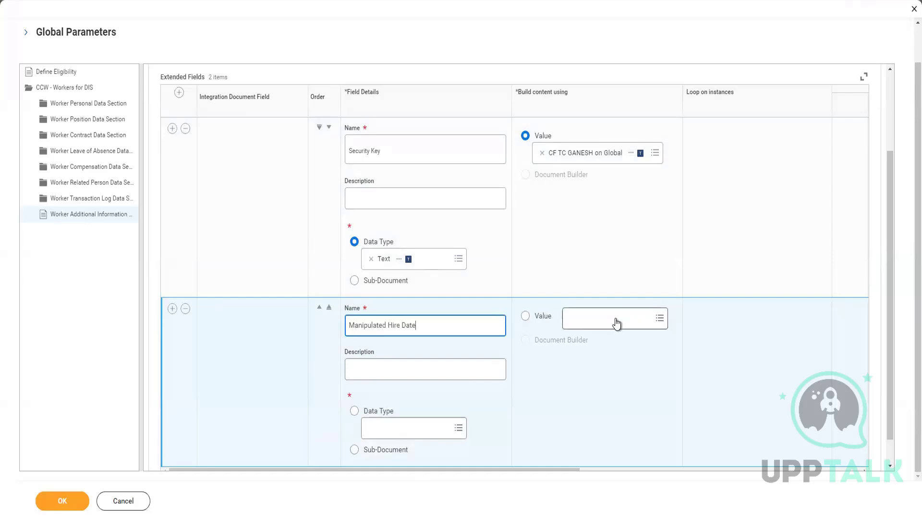
Step: Search for "Cf hire date for" and set the Manipulated Hire Date field's value to CF - Format Date - Worker Hire Date
{"action": "left_click", "coordinate": [617, 323]}
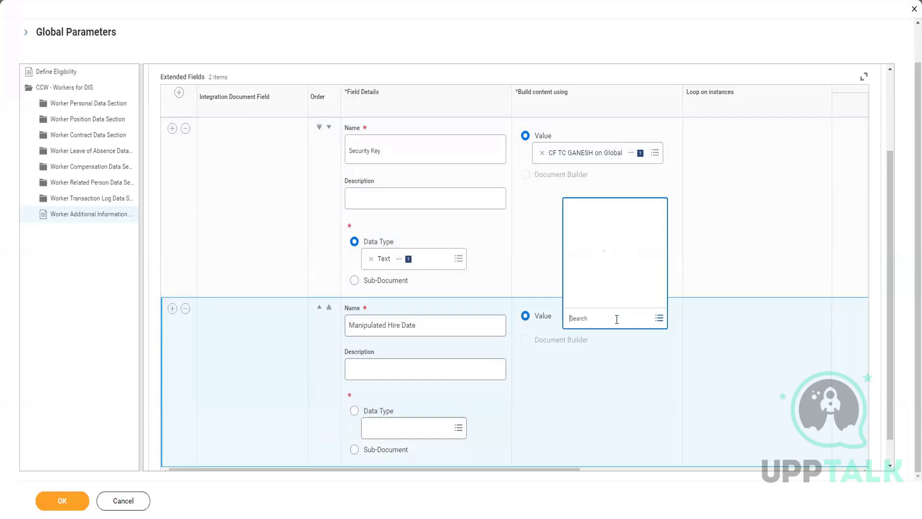
{"action": "type", "text": "Cf hire date for"}
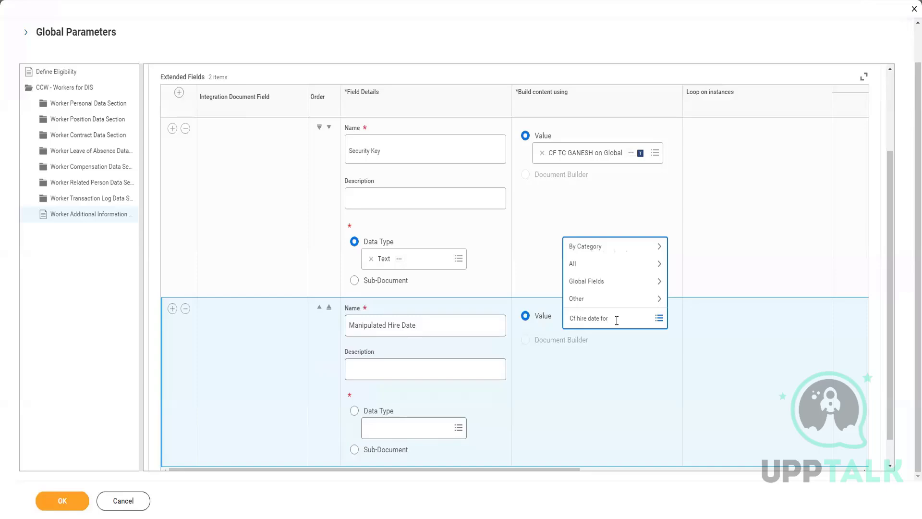
{"action": "key", "text": "Return"}
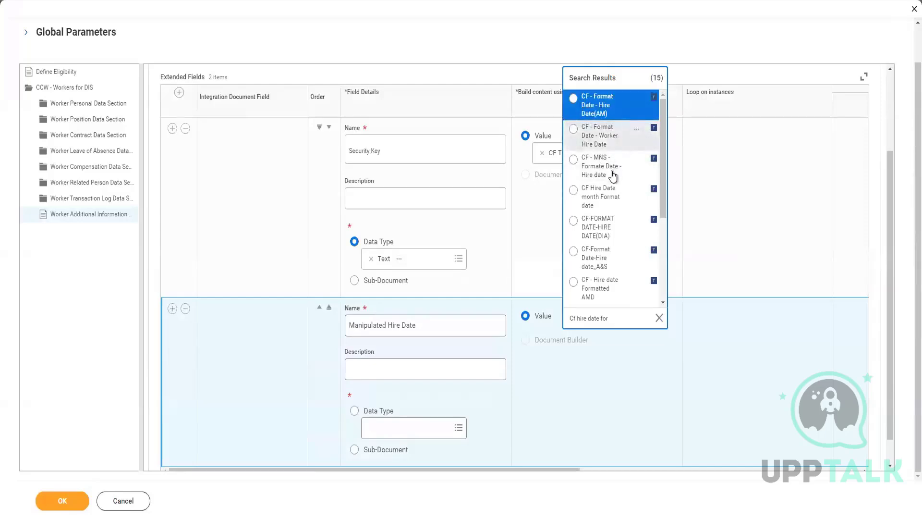
{"action": "left_click", "coordinate": [612, 142]}
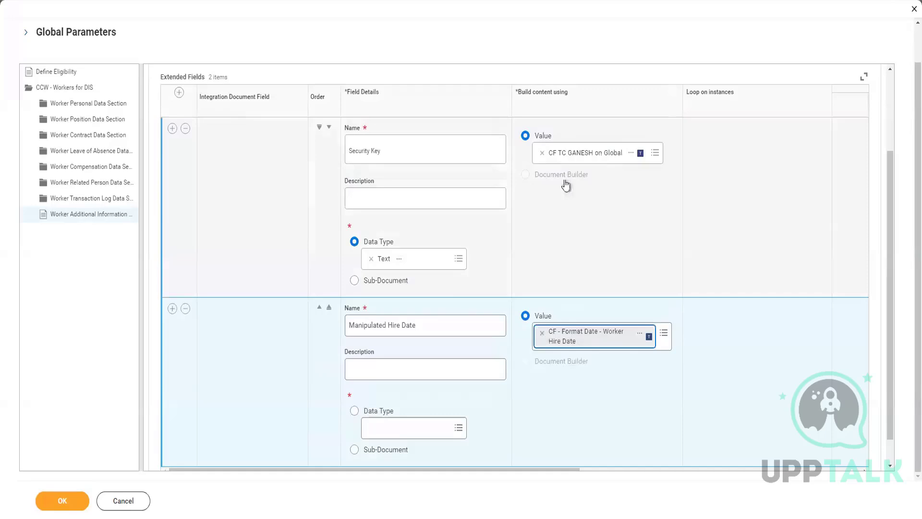
{"action": "left_click", "coordinate": [299, 439]}
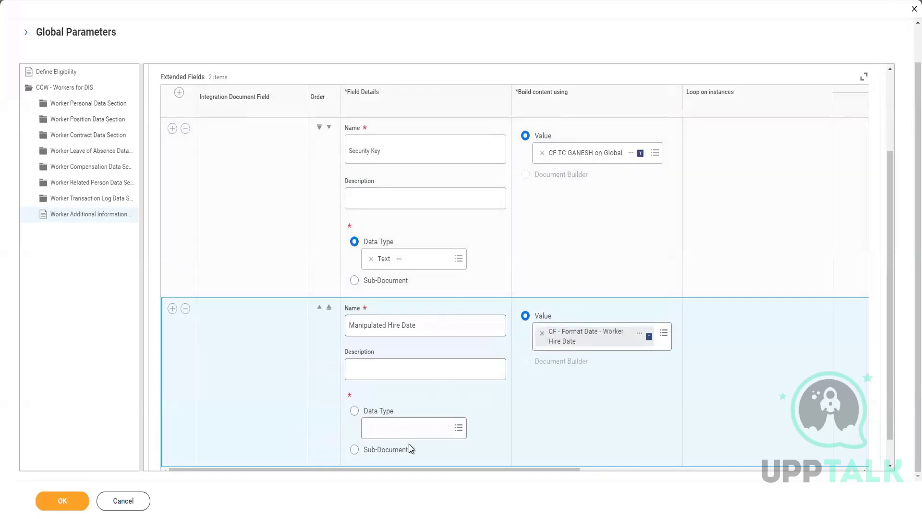
Step: Open the data type choices for the Manipulated Hire Date extended field
{"action": "scroll", "coordinate": [496, 436], "scroll_direction": "down", "scroll_amount": 1}
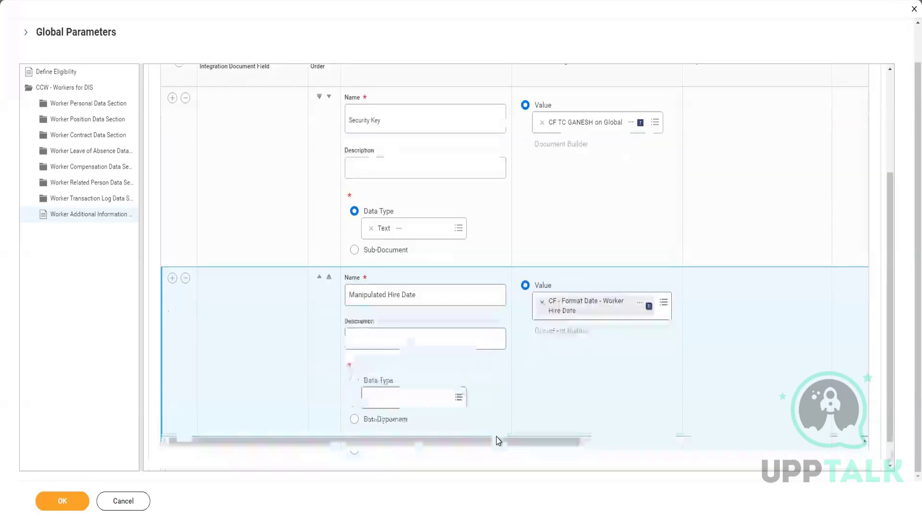
{"action": "left_click", "coordinate": [413, 395]}
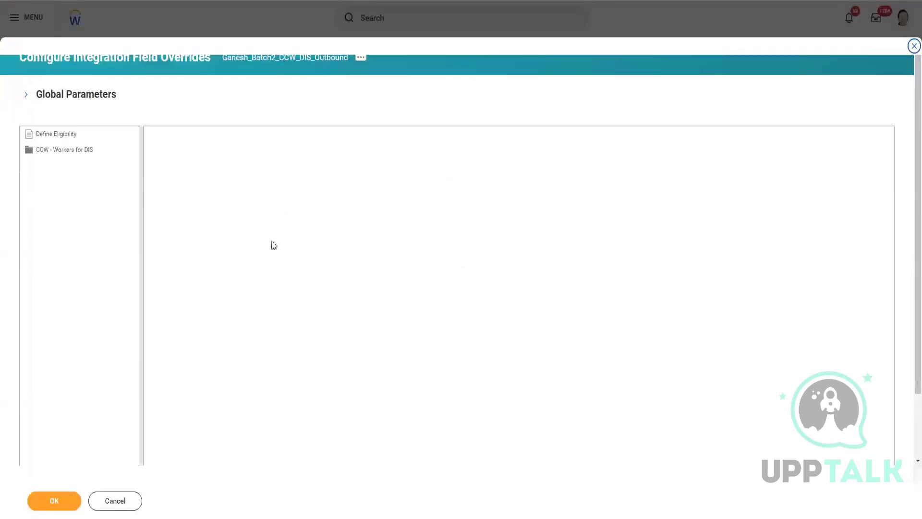
Step: Add an extended field named Security Key to the Worker Additional Information section of CCW - Workers for DIS
{"action": "left_click", "coordinate": [80, 150]}
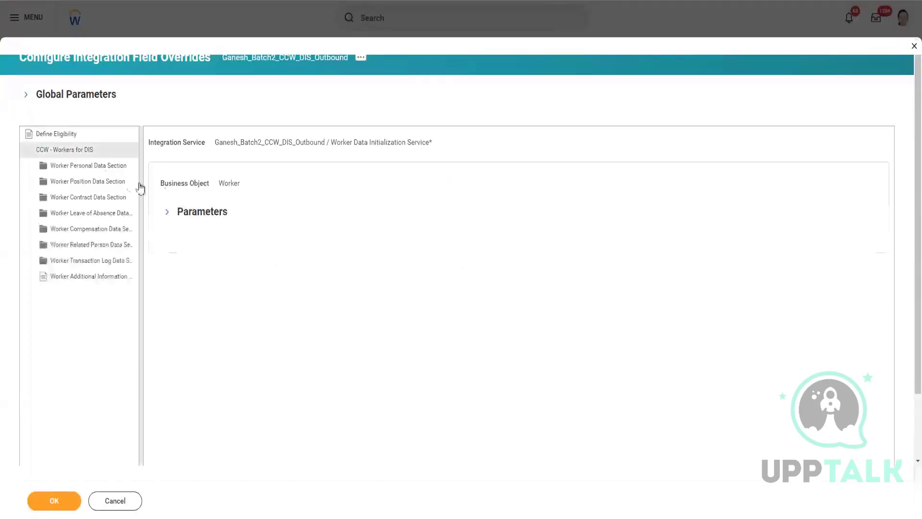
{"action": "left_click", "coordinate": [96, 277]}
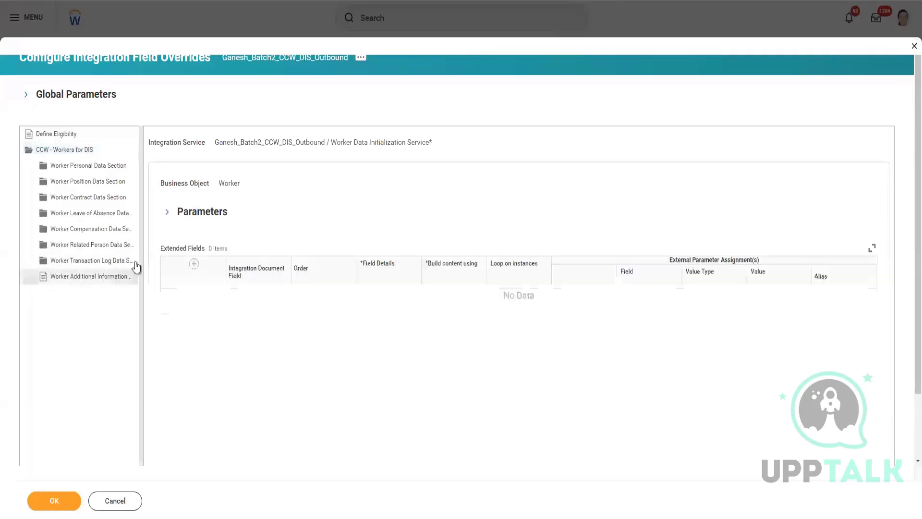
{"action": "left_click", "coordinate": [180, 264]}
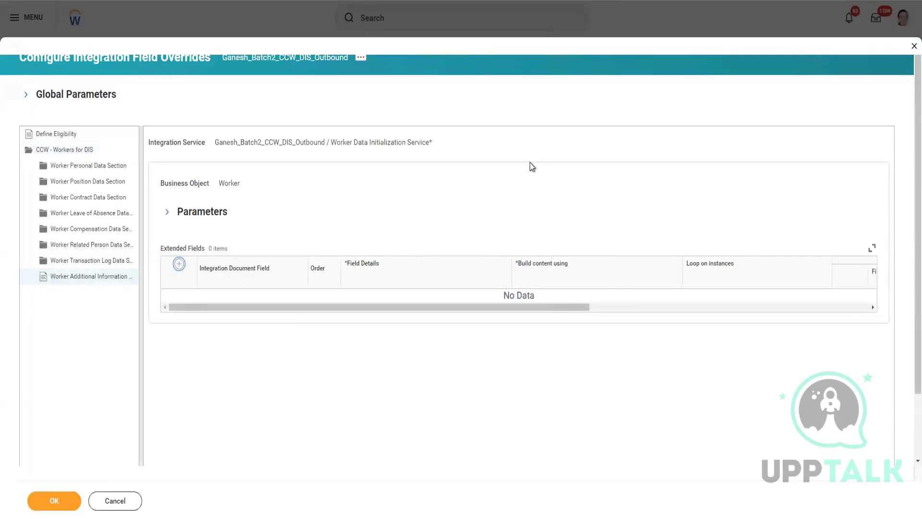
{"action": "left_click", "coordinate": [415, 253]}
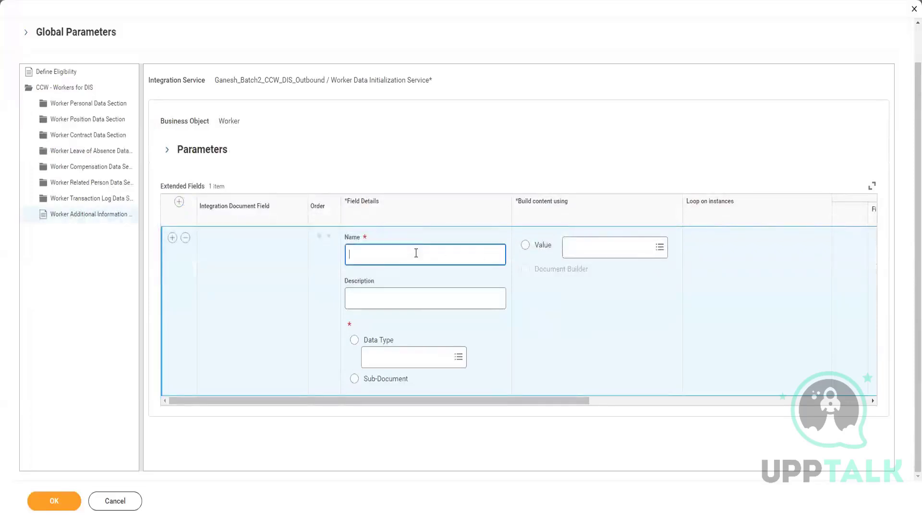
{"action": "type", "text": "Security Key"}
Step: Set the Security Key field's value to the trainer's CF TC calculated field on Global
{"action": "left_click", "coordinate": [599, 247]}
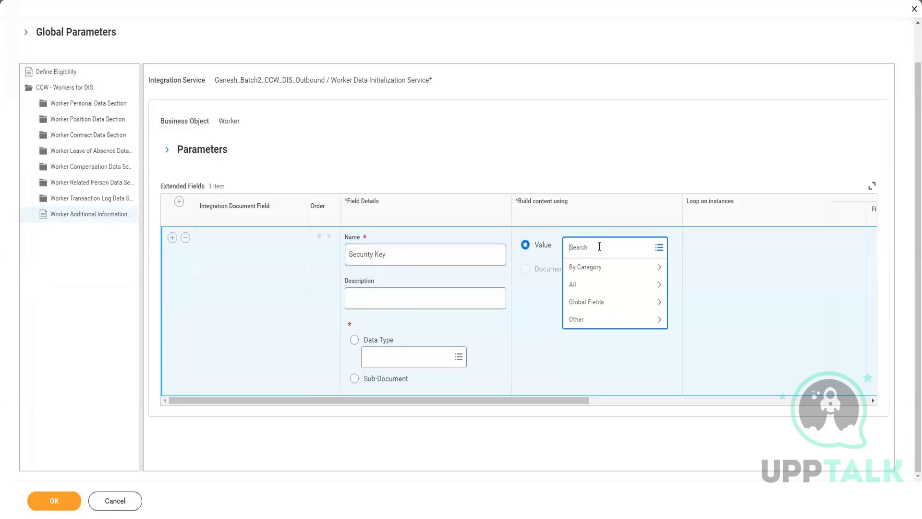
{"action": "type", "text": "Ganesh"}
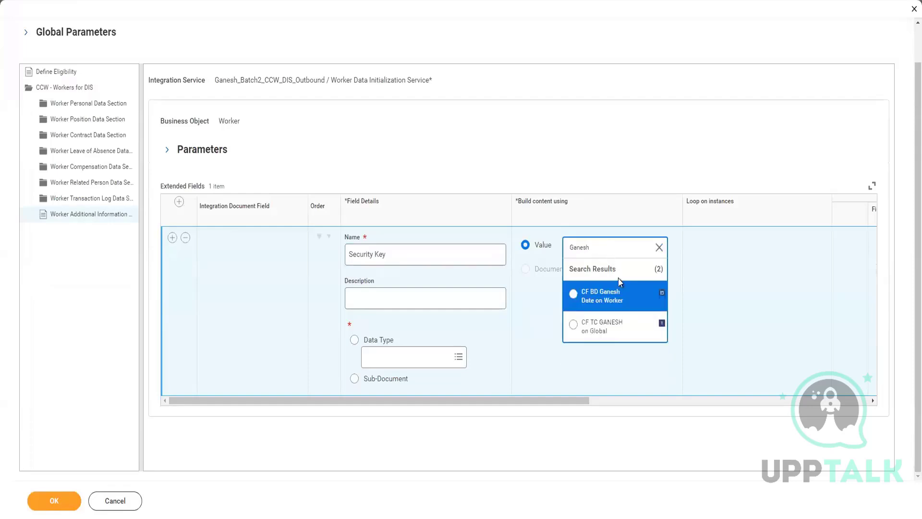
{"action": "left_click", "coordinate": [609, 331]}
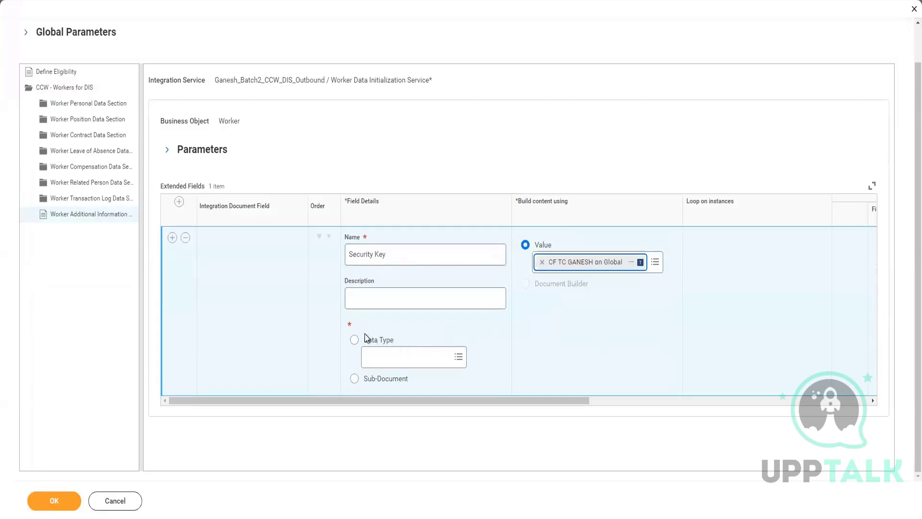
Step: Add a second extended field row below Security Key and name it Manipulated Hire Date
{"action": "left_click", "coordinate": [173, 238]}
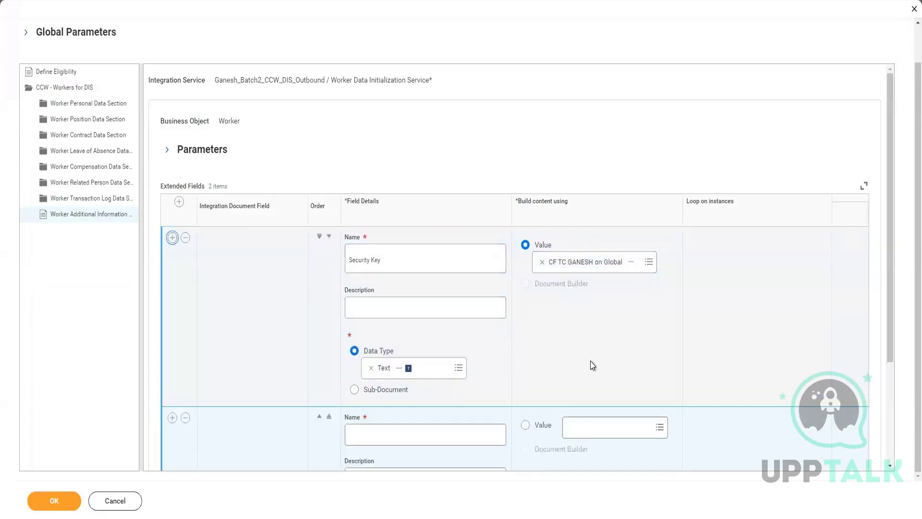
{"action": "scroll", "coordinate": [413, 400], "scroll_direction": "down", "scroll_amount": 3}
{"action": "left_click", "coordinate": [392, 325]}
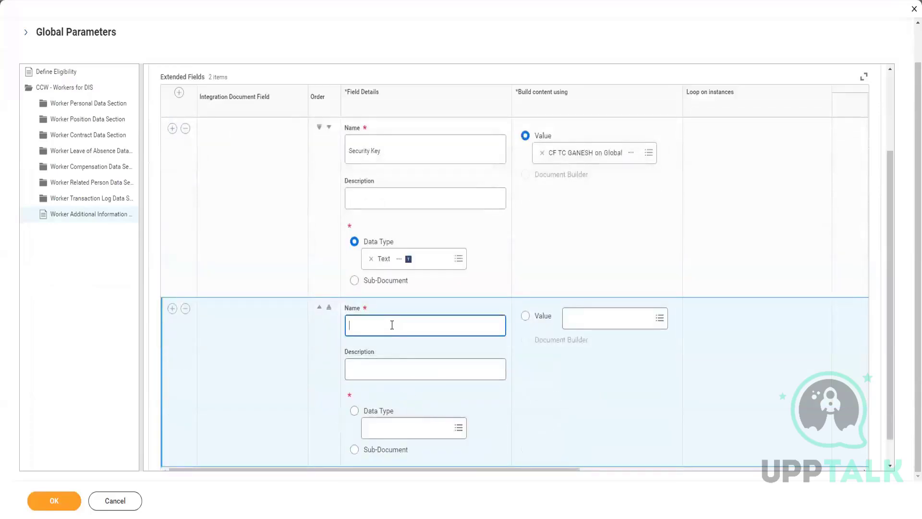
{"action": "type", "text": "Manipulated Hire Date"}
Step: Search for "CF hire date for" and set the Manipulated Hire Date field's value to CF Hire Date month Format date
{"action": "left_click", "coordinate": [616, 318]}
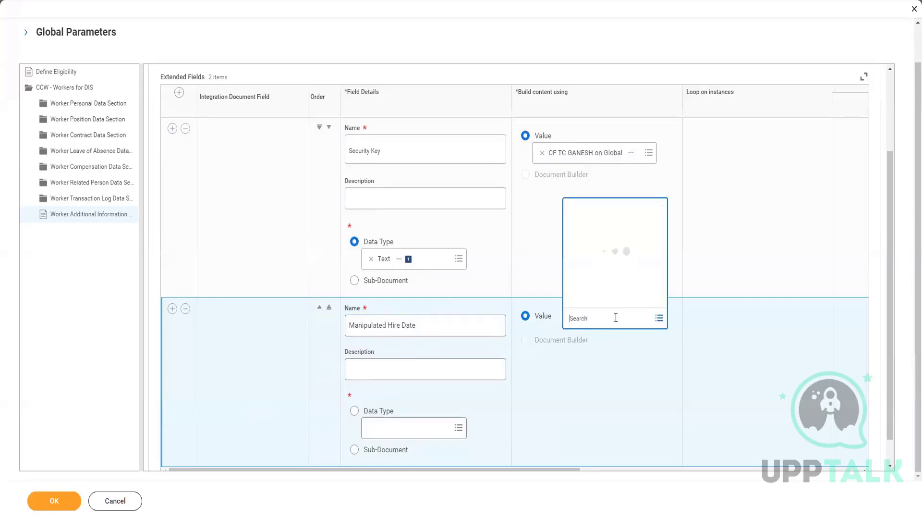
{"action": "type", "text": "qF"}
{"action": "type", "text": " h"}
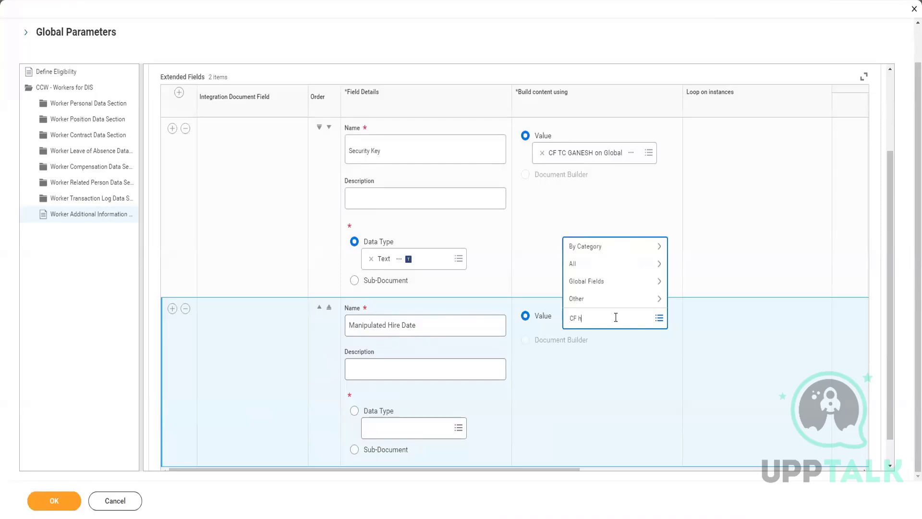
{"action": "type", "text": "ire date for"}
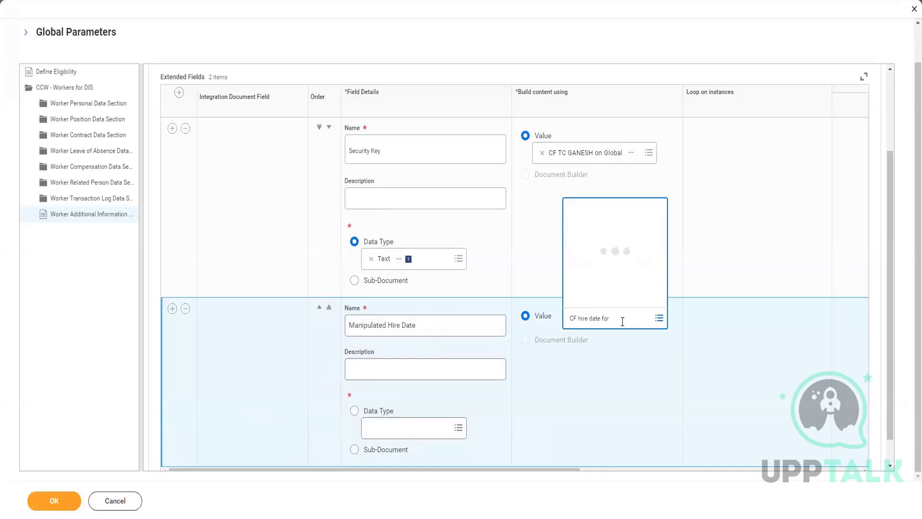
{"action": "left_click", "coordinate": [659, 320]}
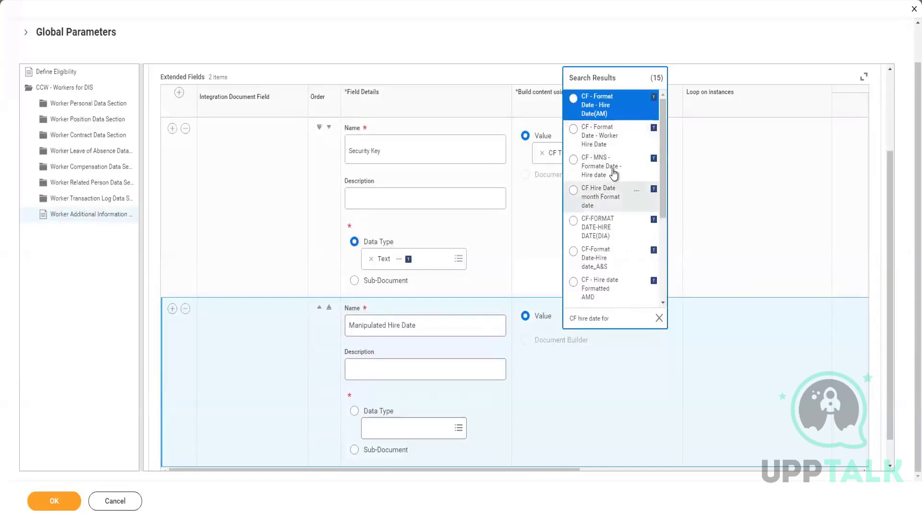
{"action": "left_click", "coordinate": [601, 195]}
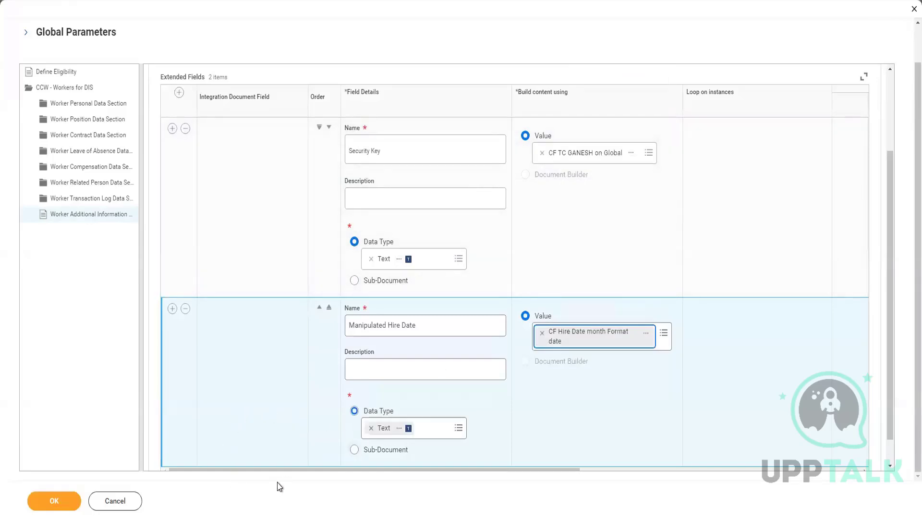
{"action": "scroll", "coordinate": [207, 413], "scroll_direction": "down", "scroll_amount": 1}
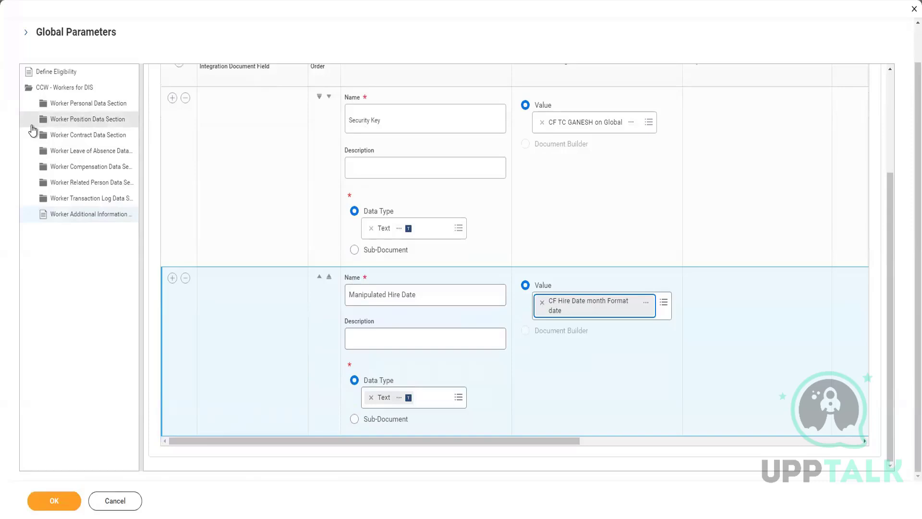
Step: Check the Position Additional Information extended fields, save the field overrides and reopen the CCW - Workers for DIS section
{"action": "left_click", "coordinate": [73, 121]}
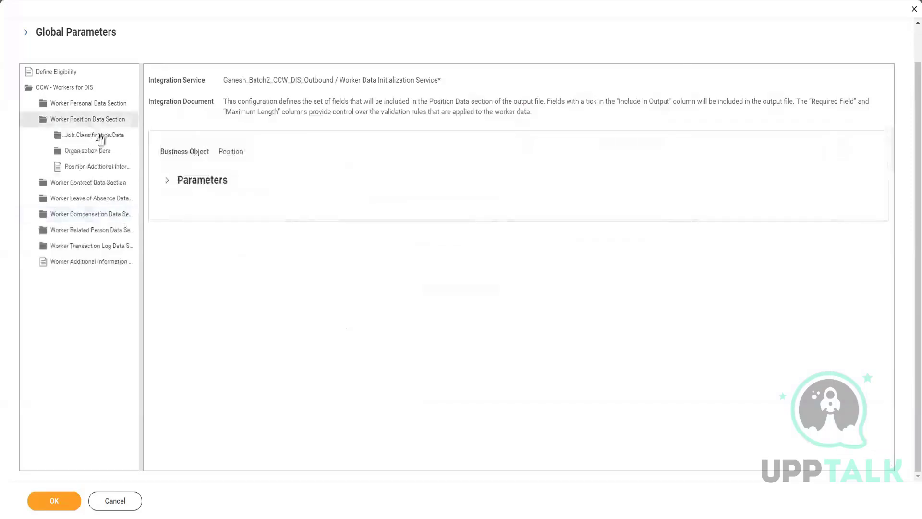
{"action": "left_click", "coordinate": [104, 168]}
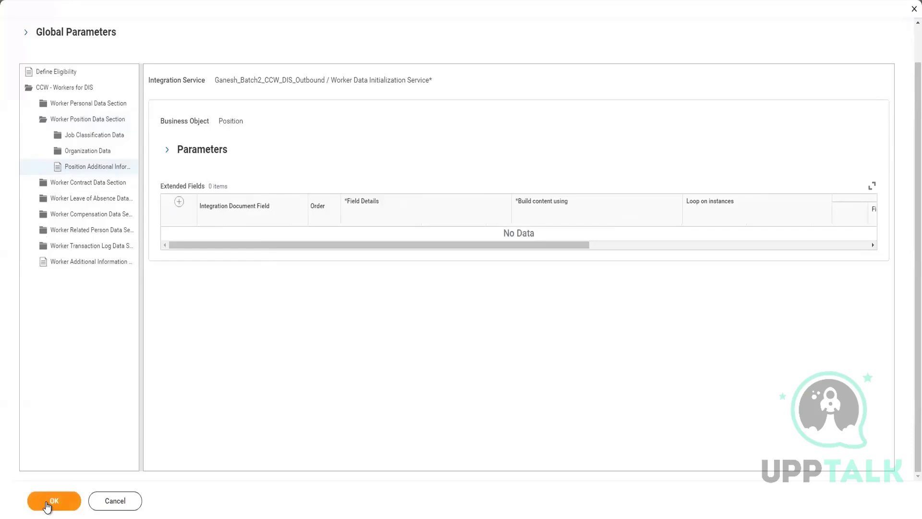
{"action": "left_click", "coordinate": [46, 504]}
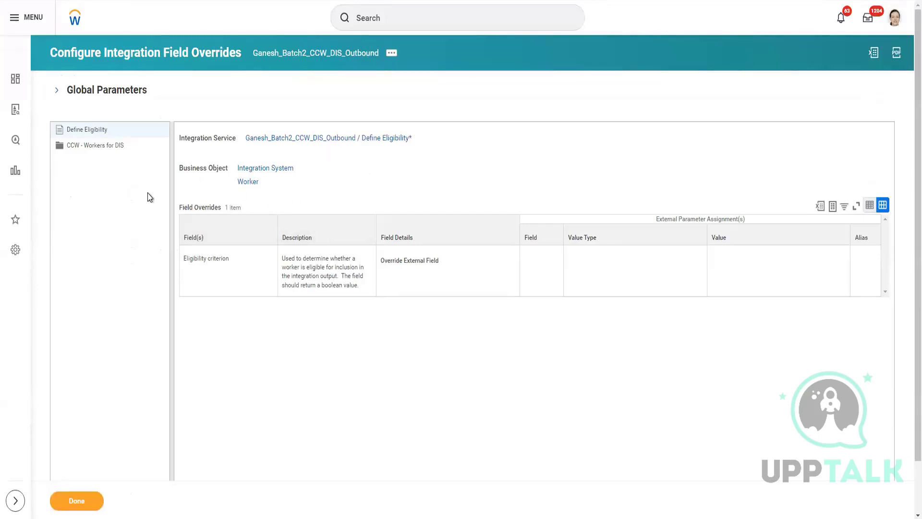
{"action": "left_click", "coordinate": [119, 144]}
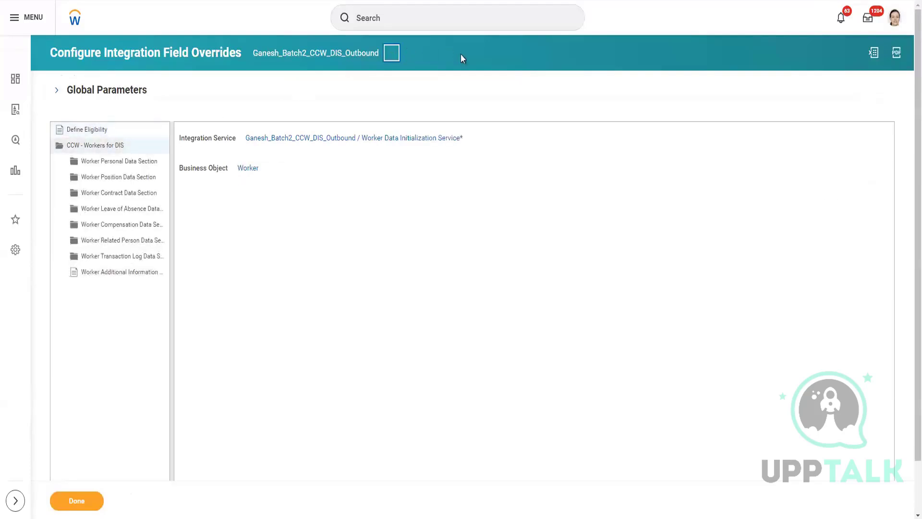
Step: Start a Launch / Schedule request for the CCW DIS outbound integration with the run frequency Run Now
{"action": "left_click", "coordinate": [426, 228]}
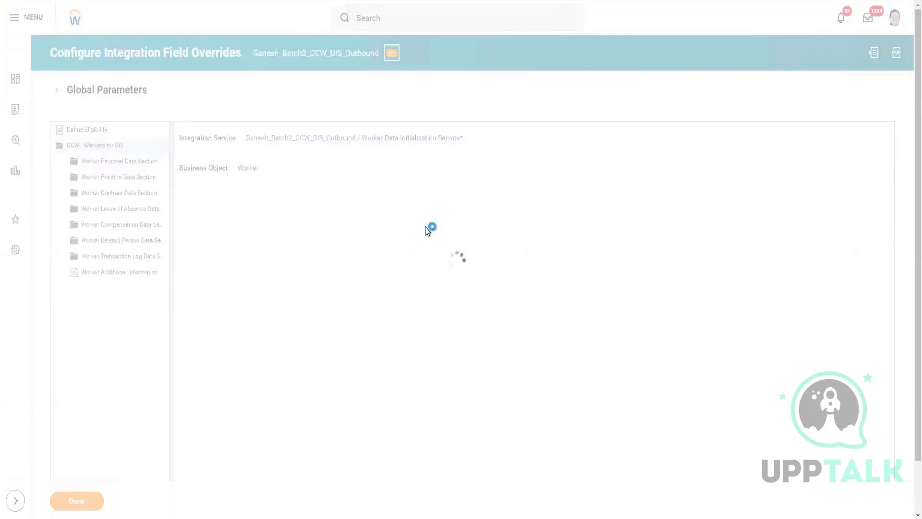
{"action": "mouse_move", "coordinate": [457, 168]}
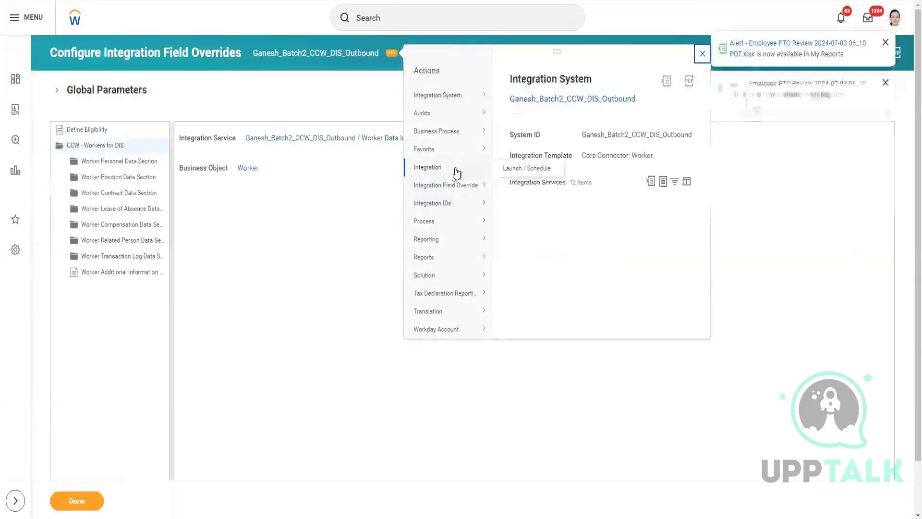
{"action": "left_click", "coordinate": [513, 171]}
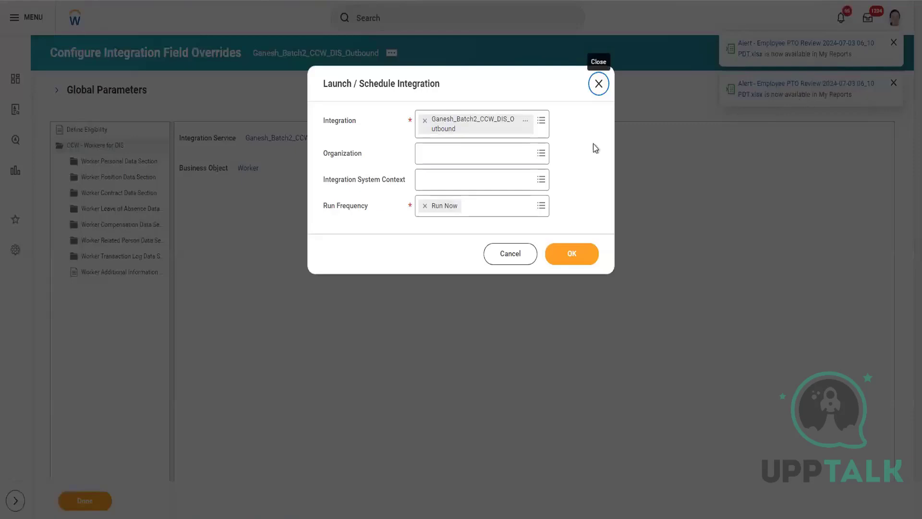
{"action": "left_click", "coordinate": [574, 259]}
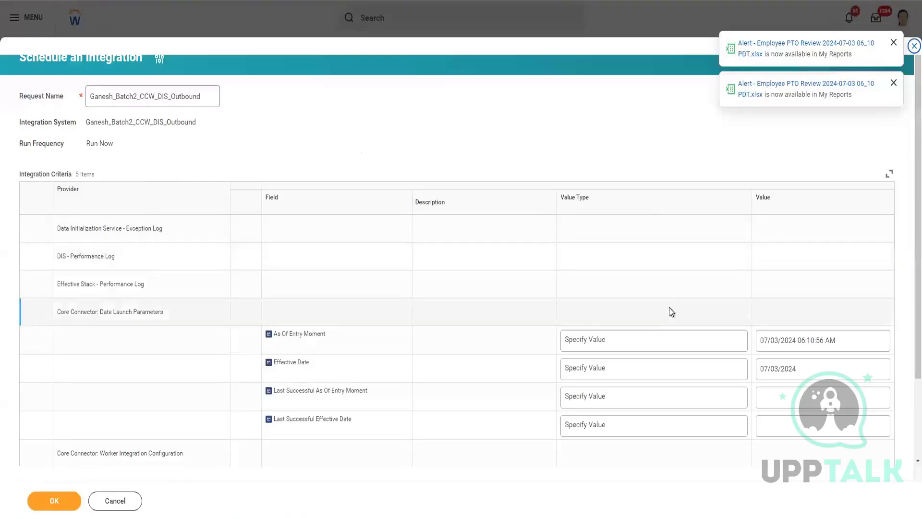
Step: Enable Full File and add the HR Service Business Administrator, the Global Support manager and the Program Management manager to the Workers criterion
{"action": "scroll", "coordinate": [669, 311], "scroll_direction": "down", "scroll_amount": 2}
{"action": "left_click", "coordinate": [760, 453]}
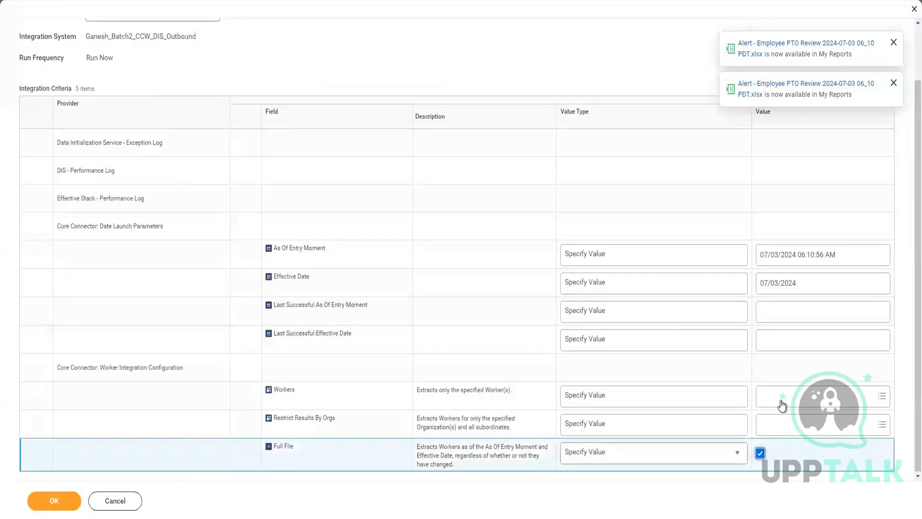
{"action": "left_click", "coordinate": [780, 396]}
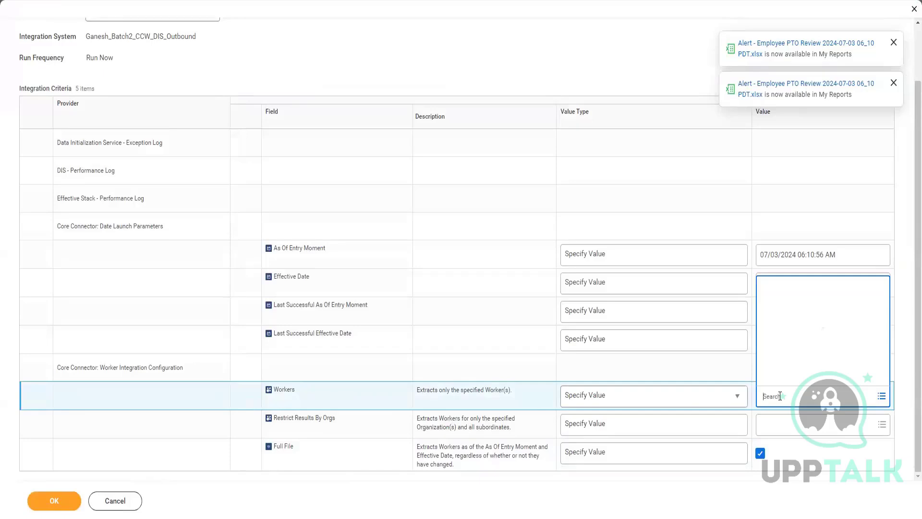
{"action": "type", "text": "jacq"}
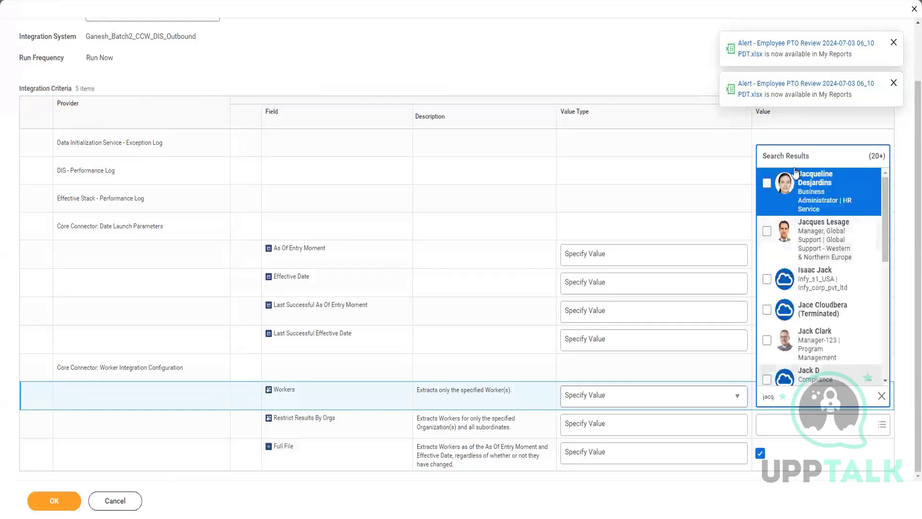
{"action": "left_click", "coordinate": [767, 183]}
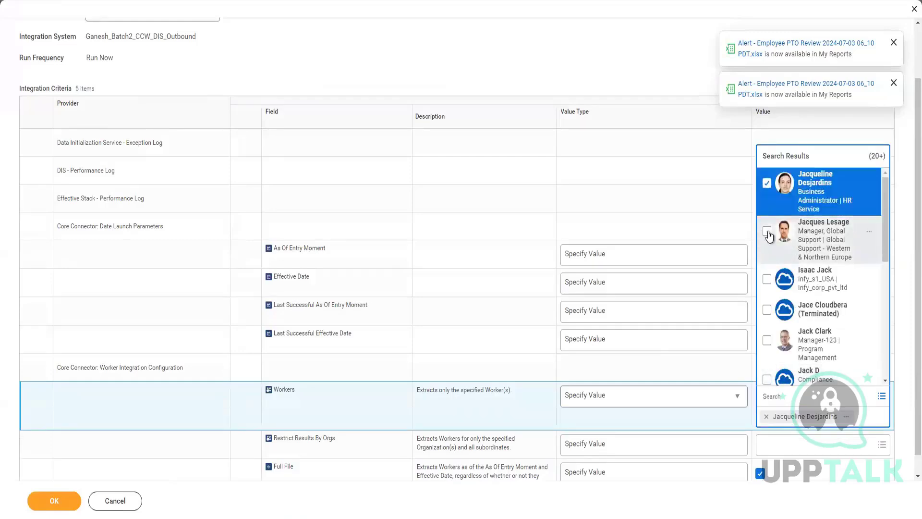
{"action": "left_click", "coordinate": [767, 231]}
{"action": "left_click", "coordinate": [766, 340]}
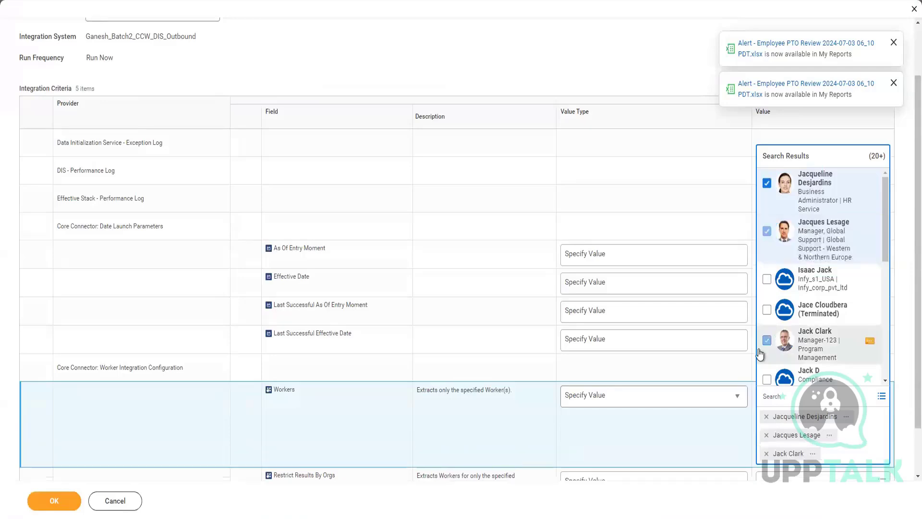
Step: Add the on-leave worker by name as a fourth entry in the Workers criterion and run the integration
{"action": "left_click", "coordinate": [869, 417]}
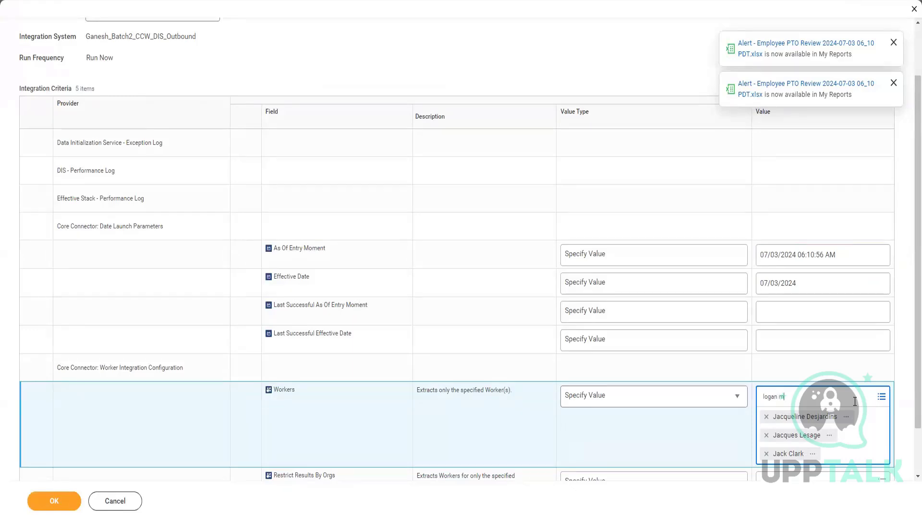
{"action": "key", "text": "Return"}
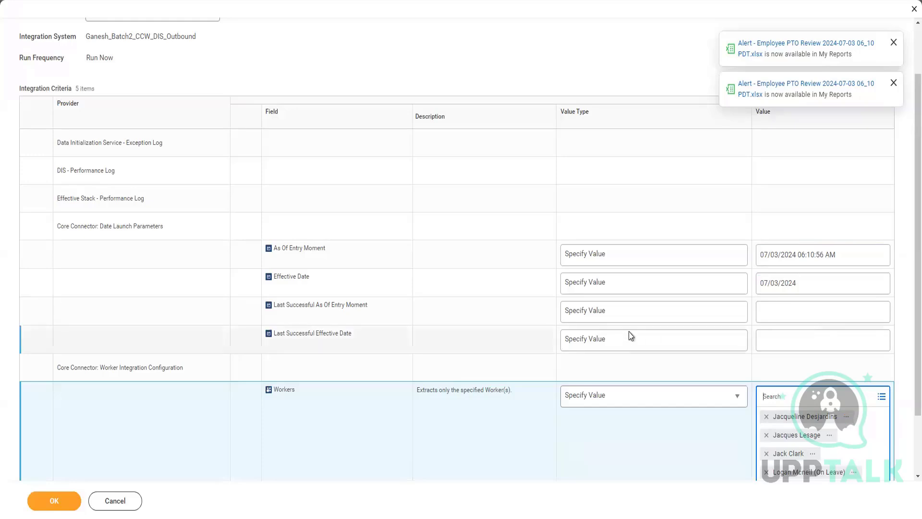
{"action": "scroll", "coordinate": [608, 369], "scroll_direction": "down", "scroll_amount": 1}
{"action": "scroll", "coordinate": [567, 435], "scroll_direction": "down", "scroll_amount": 1}
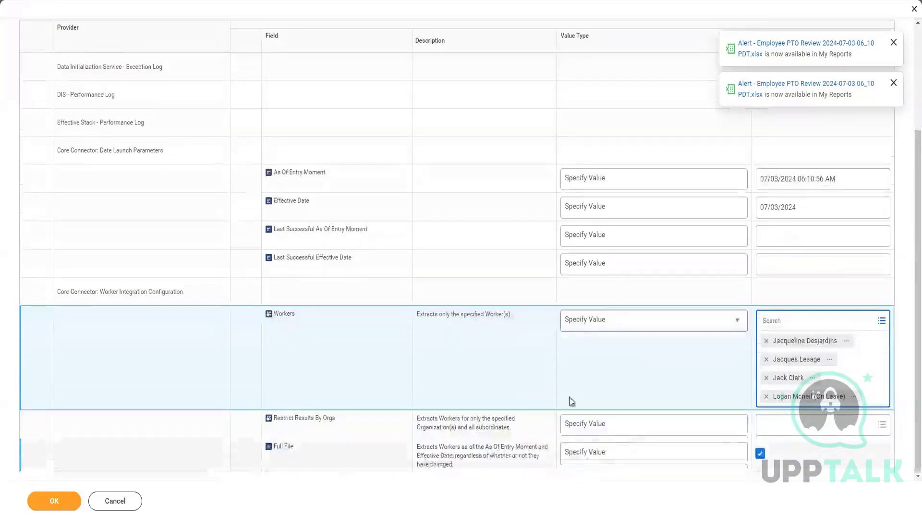
{"action": "scroll", "coordinate": [212, 341], "scroll_direction": "up", "scroll_amount": 1}
{"action": "left_click", "coordinate": [54, 501]}
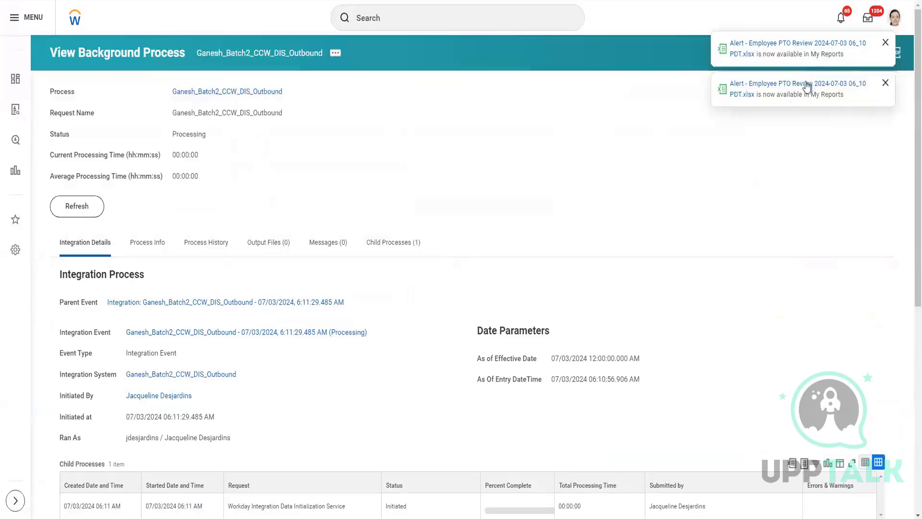
Step: Dismiss the two PTO review report notifications and refresh the integration's background process status
{"action": "left_click", "coordinate": [885, 85]}
{"action": "left_click", "coordinate": [885, 42]}
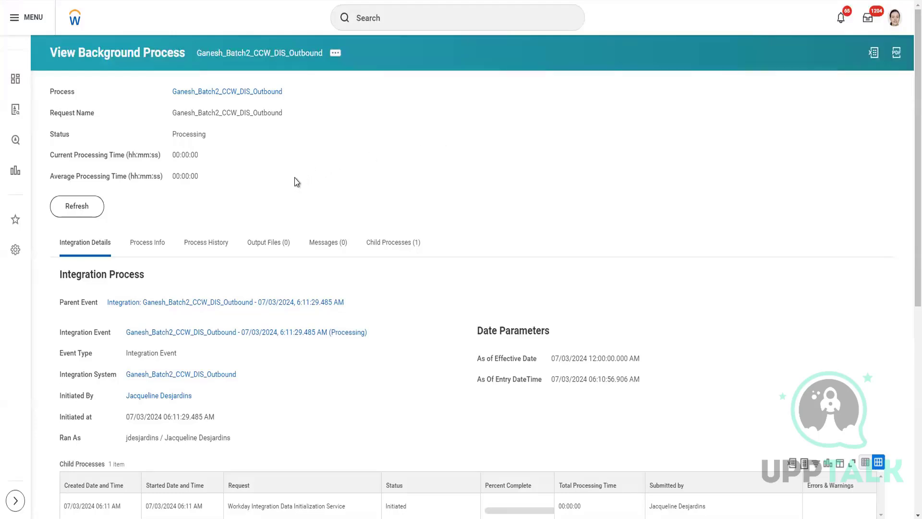
{"action": "left_click", "coordinate": [96, 214]}
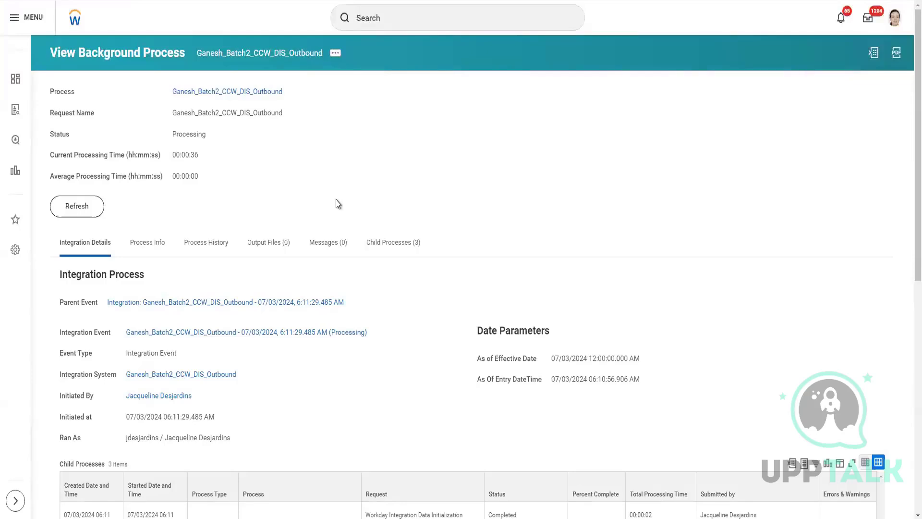
Step: Keep refreshing the outbound integration's background process until it finishes, reviewing its child processes and integration event parameters meanwhile
{"action": "left_click", "coordinate": [86, 210]}
{"action": "left_click", "coordinate": [85, 212]}
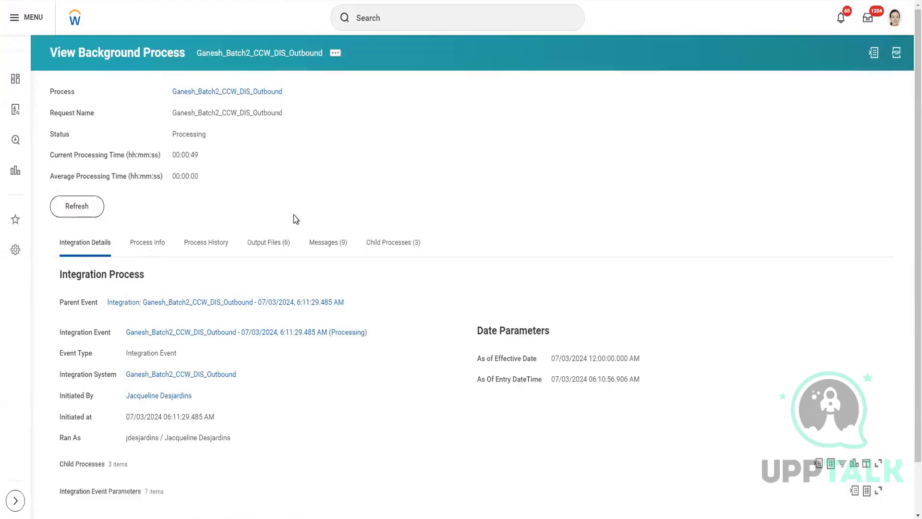
{"action": "scroll", "coordinate": [477, 278], "scroll_direction": "down", "scroll_amount": 5}
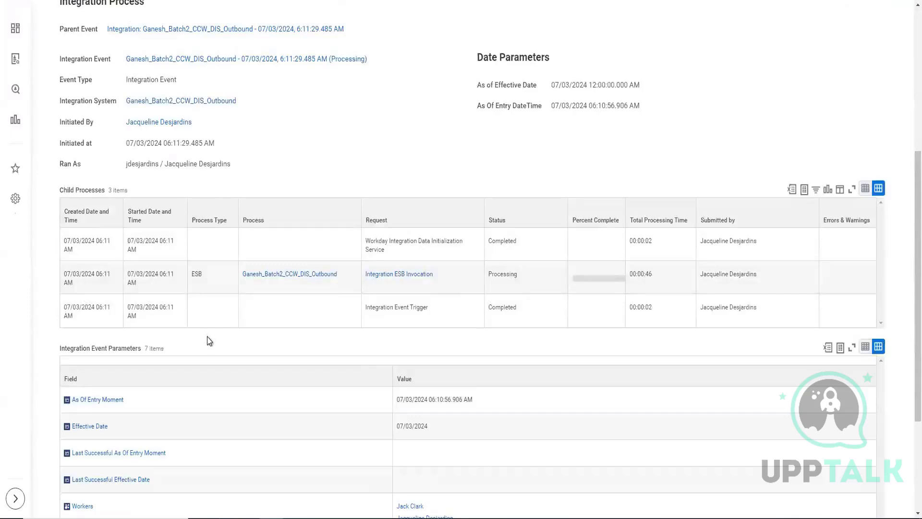
{"action": "scroll", "coordinate": [206, 342], "scroll_direction": "down", "scroll_amount": 2}
{"action": "scroll", "coordinate": [206, 343], "scroll_direction": "up", "scroll_amount": 7}
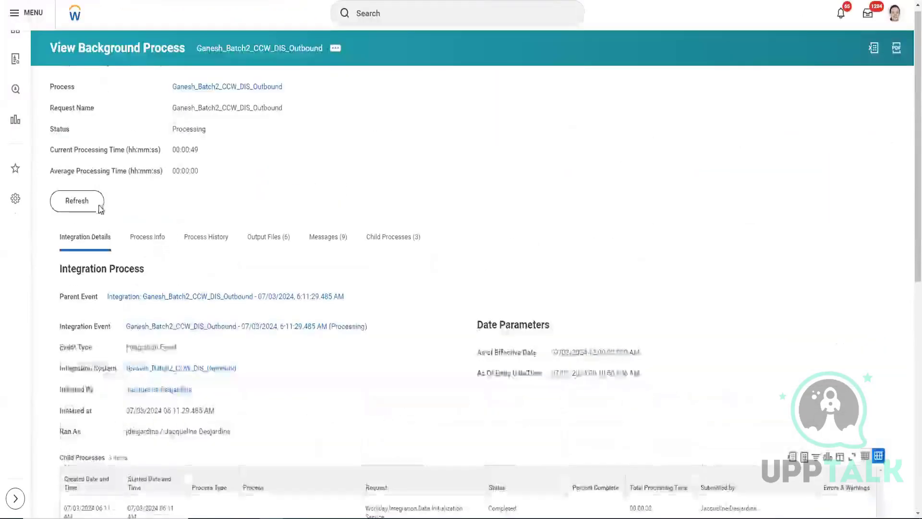
{"action": "left_click", "coordinate": [100, 208]}
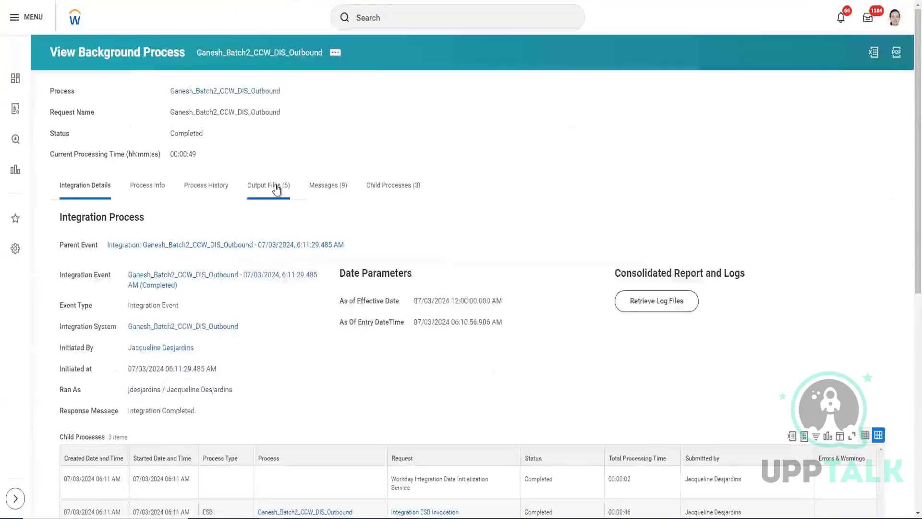
Step: Download output.xml from the completed integration's output files
{"action": "left_click", "coordinate": [276, 187]}
{"action": "scroll", "coordinate": [243, 308], "scroll_direction": "down", "scroll_amount": 1}
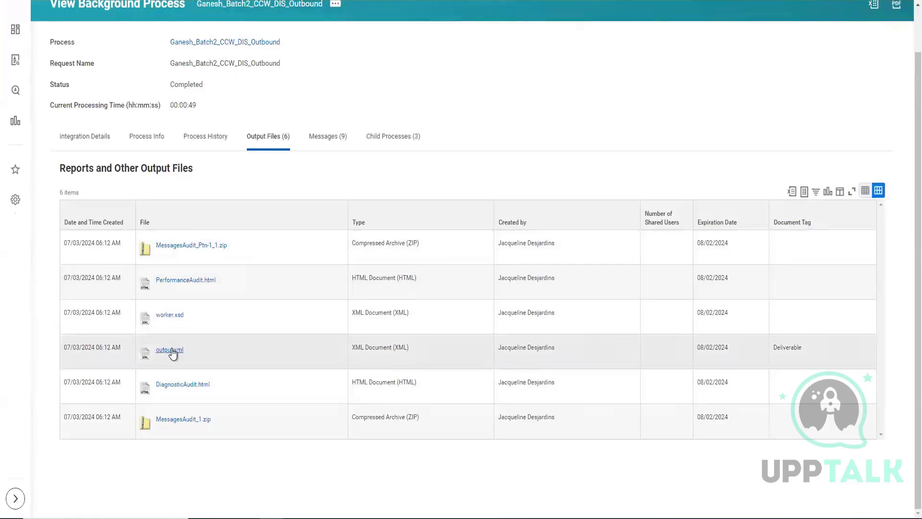
{"action": "left_click", "coordinate": [172, 350]}
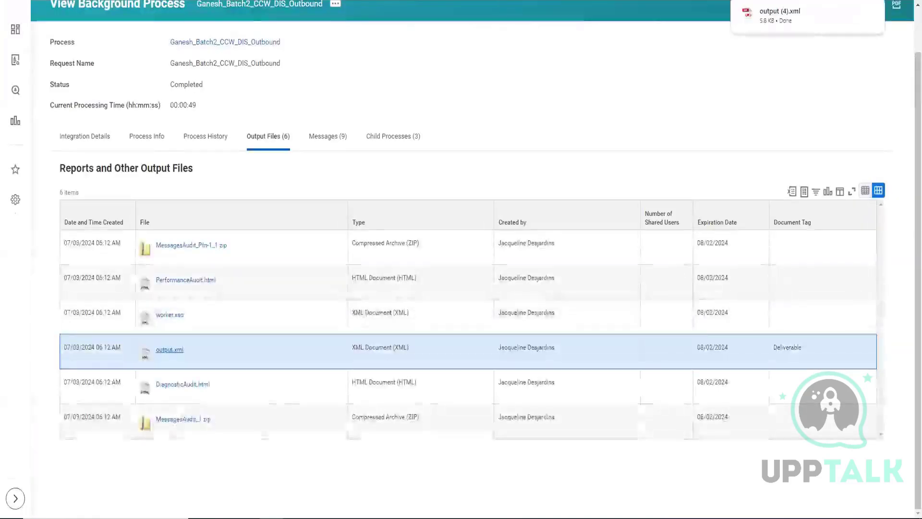
Step: Switch to File Explorer and open the newly downloaded output (4) XML document from the Downloads folder
{"action": "left_click", "coordinate": [248, 518]}
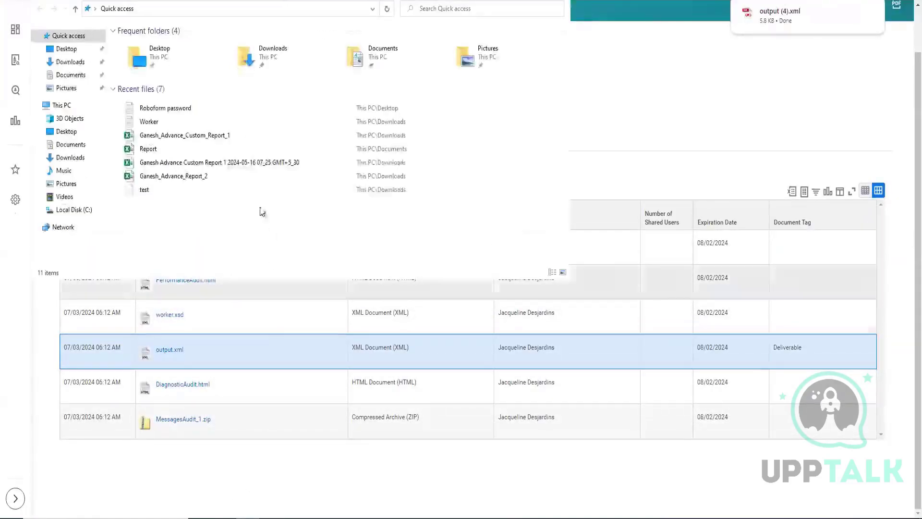
{"action": "left_click", "coordinate": [70, 61]}
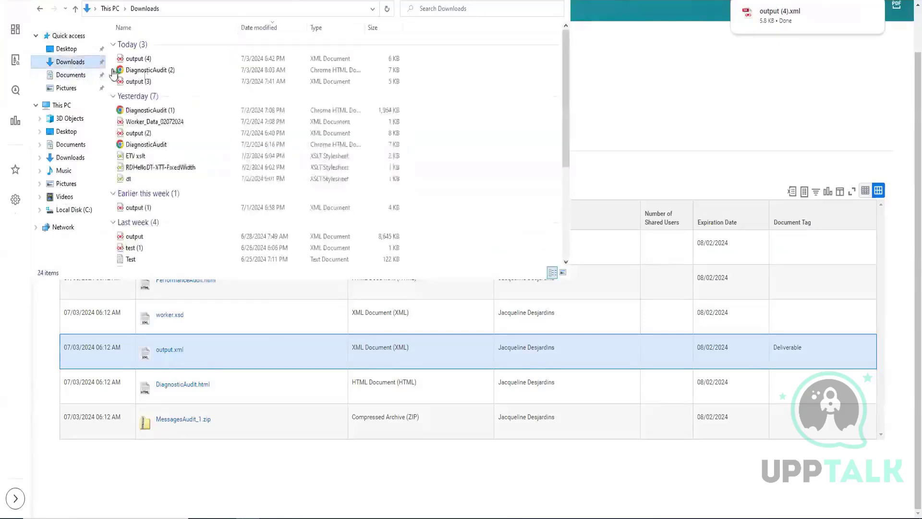
{"action": "left_click", "coordinate": [77, 51]}
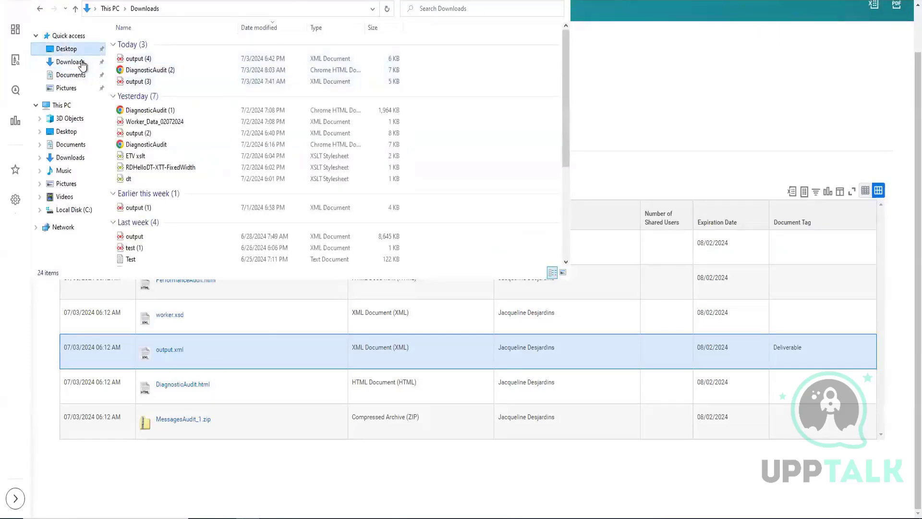
{"action": "left_click", "coordinate": [77, 61]}
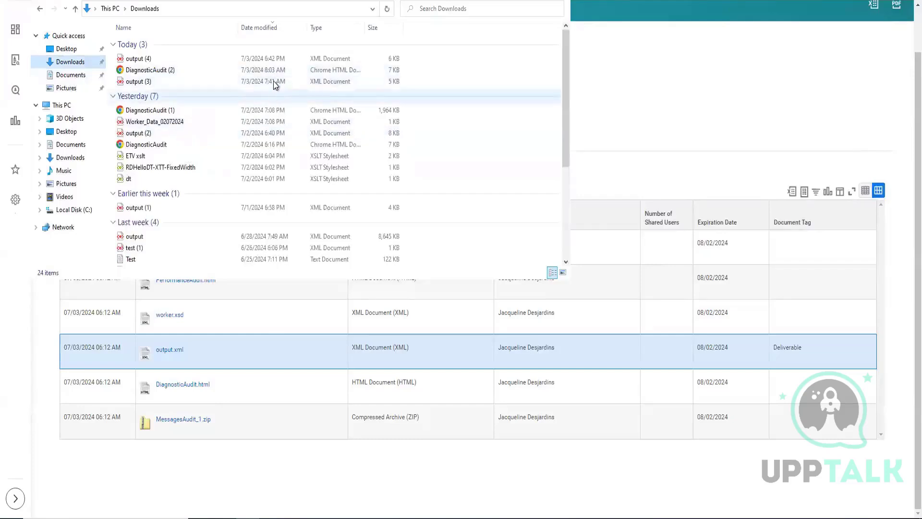
{"action": "left_click", "coordinate": [152, 58]}
{"action": "key", "text": "Return"}
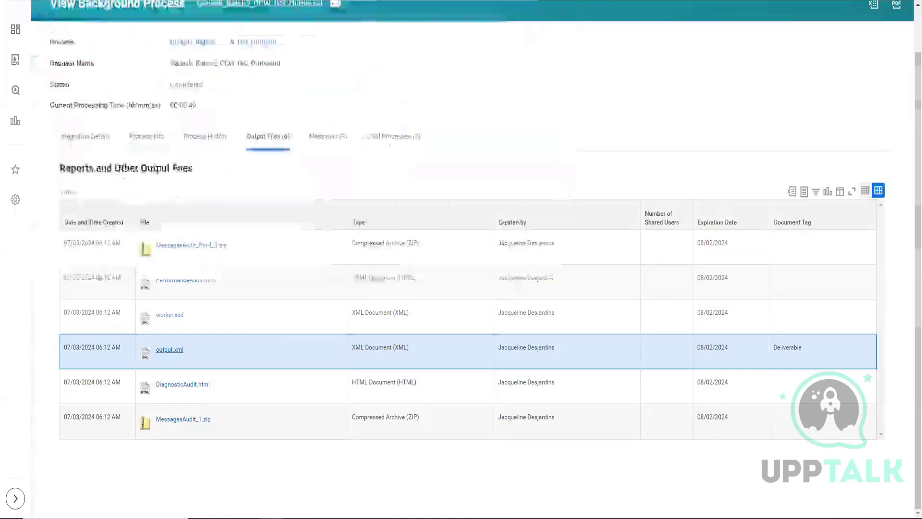
Step: Review the XML output's header and worker data, collapsing each of the four ws:Worker elements in turn
{"action": "scroll", "coordinate": [326, 184], "scroll_direction": "down", "scroll_amount": 2}
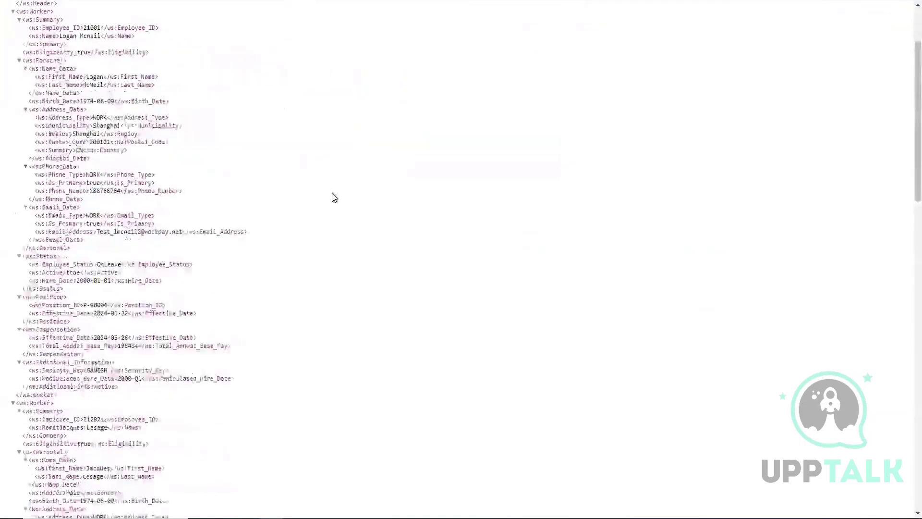
{"action": "scroll", "coordinate": [338, 211], "scroll_direction": "up", "scroll_amount": 2}
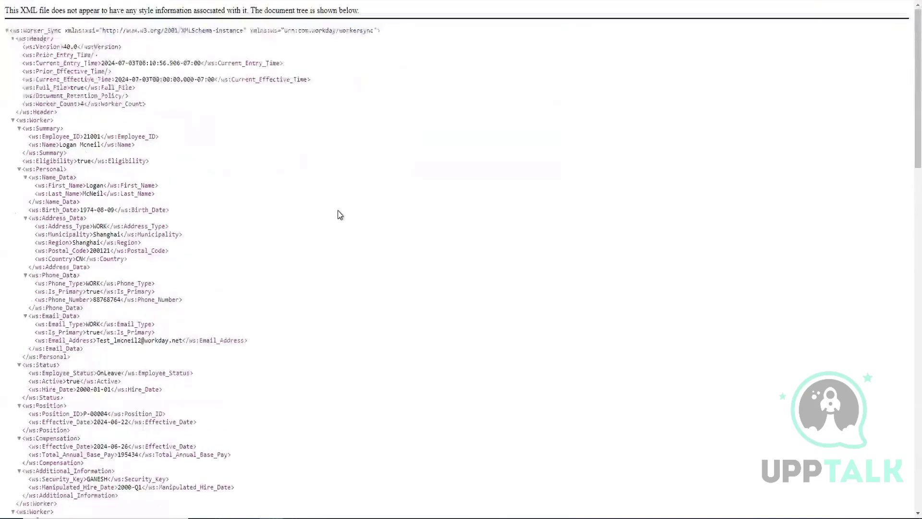
{"action": "left_click", "coordinate": [13, 121]}
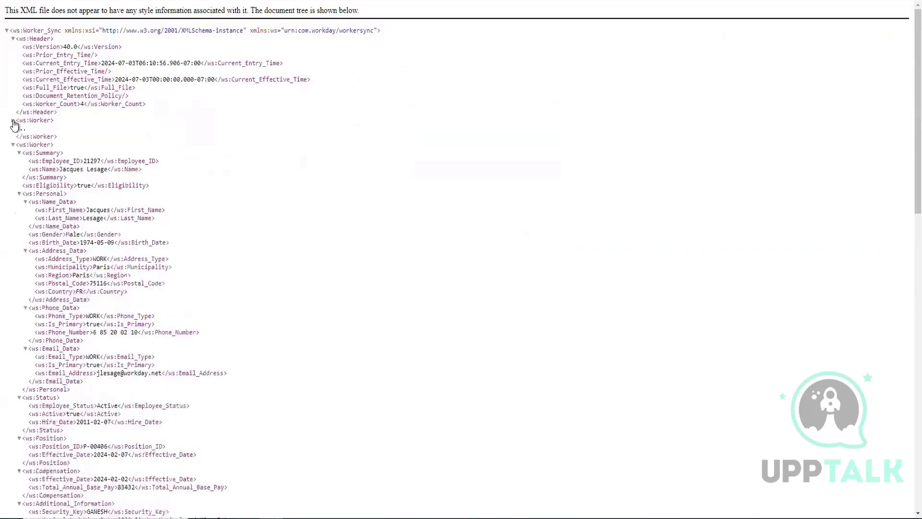
{"action": "left_click", "coordinate": [13, 146]}
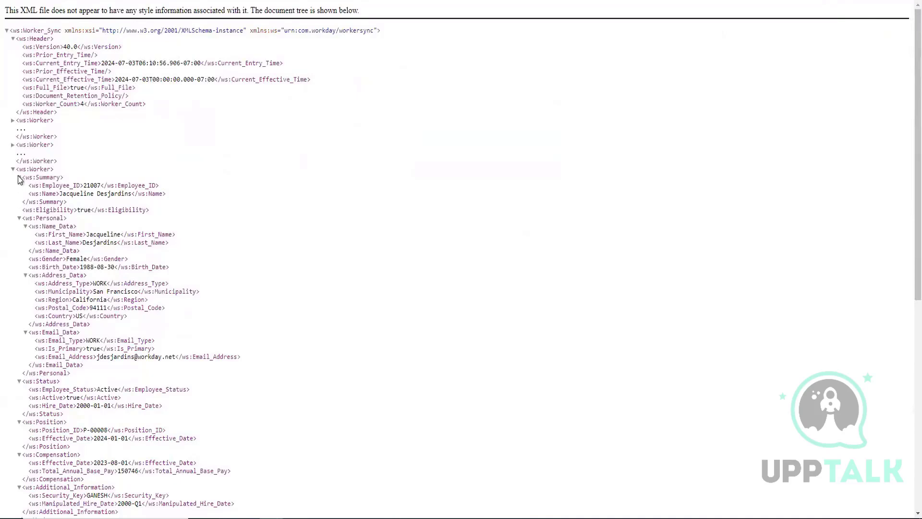
{"action": "left_click", "coordinate": [13, 171]}
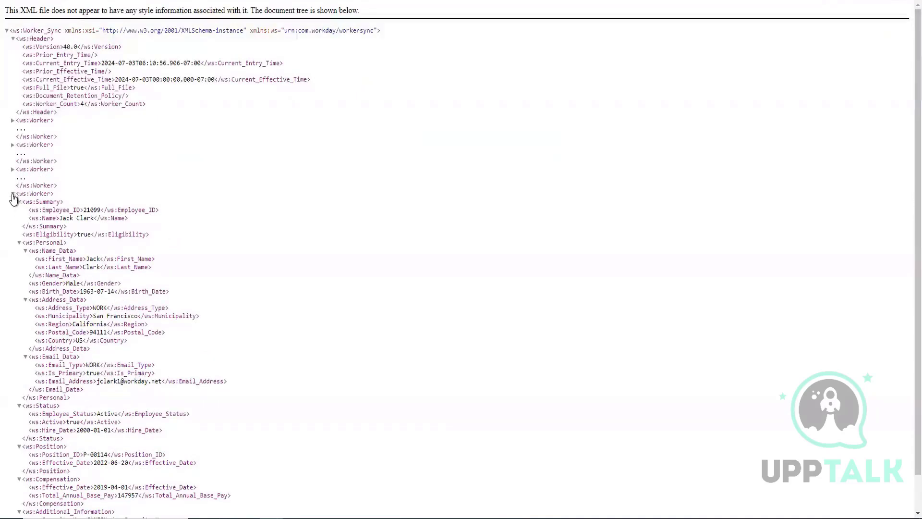
{"action": "left_click", "coordinate": [13, 194]}
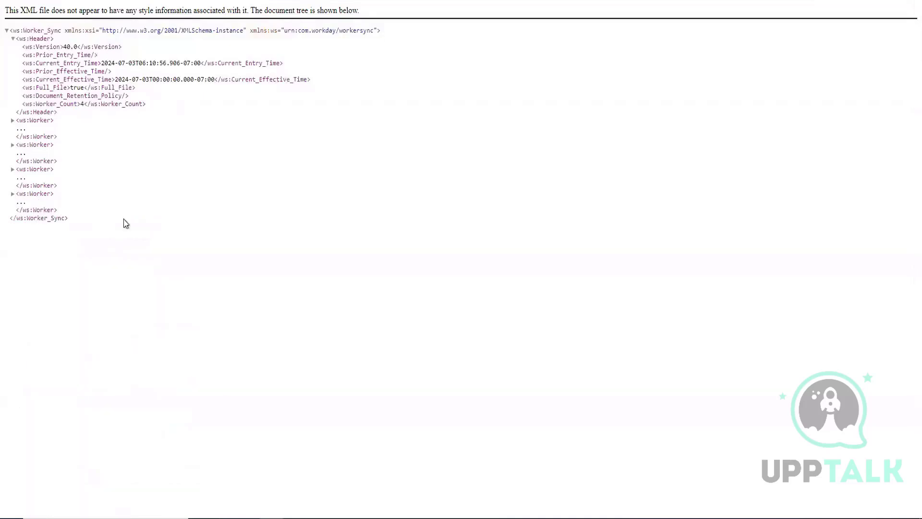
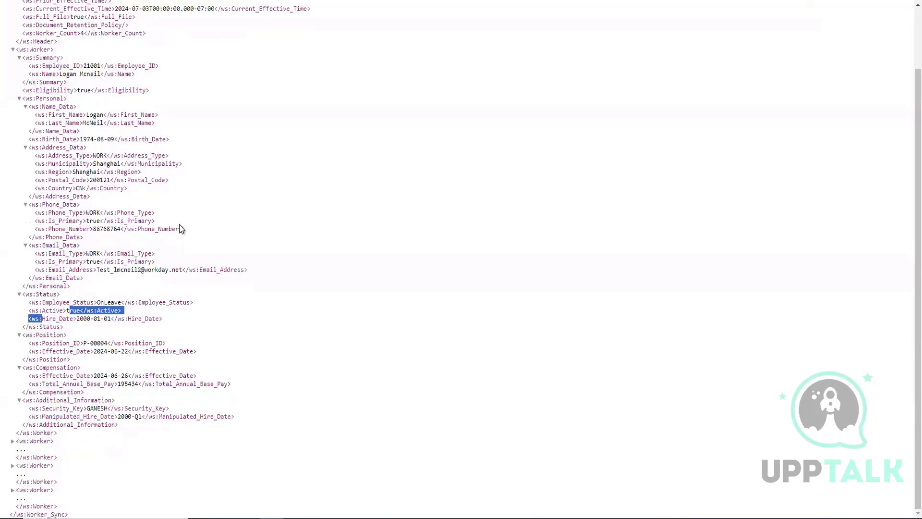
Step: Review the XML output again, from its header through the first worker's additional information
{"action": "scroll", "coordinate": [183, 233], "scroll_direction": "up", "scroll_amount": 2}
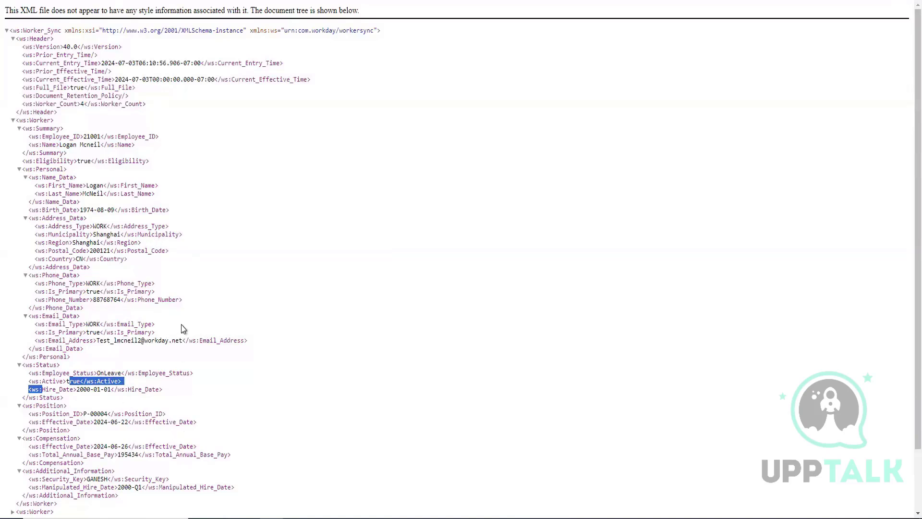
{"action": "scroll", "coordinate": [182, 326], "scroll_direction": "down", "scroll_amount": 2}
{"action": "scroll", "coordinate": [182, 324], "scroll_direction": "up", "scroll_amount": 2}
Step: Switch to Training Notes.txt in Notepad and review the four points comparing CCW with DIS
{"action": "key", "text": "alt+Tab"}
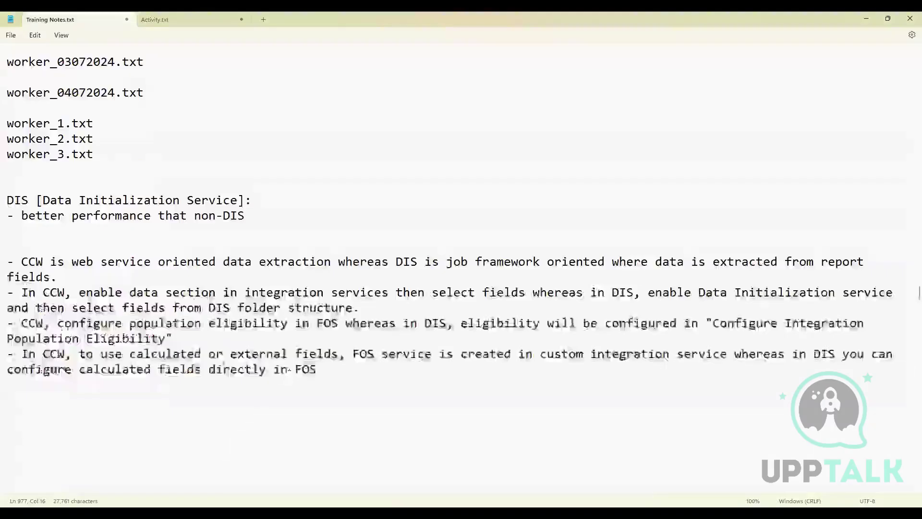
{"action": "left_click_drag", "start_coordinate": [283, 361], "coordinate": [7, 261]}
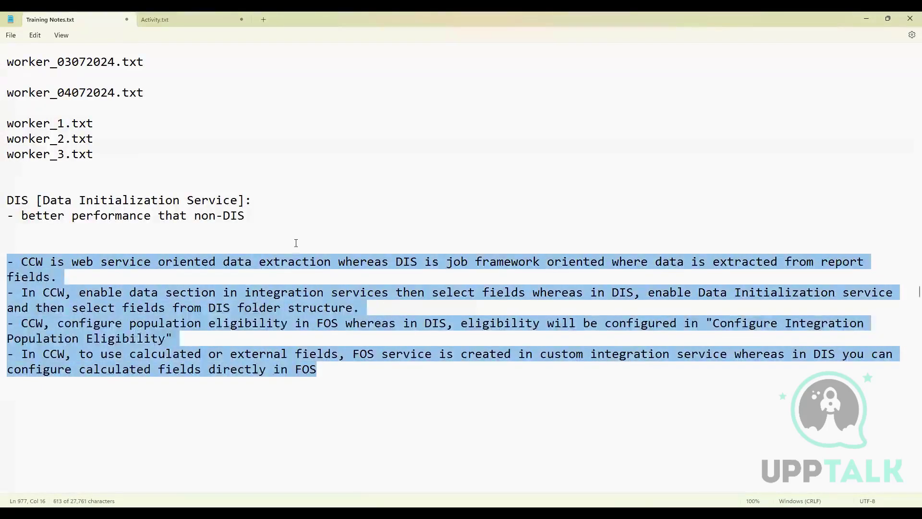
{"action": "left_click", "coordinate": [278, 273]}
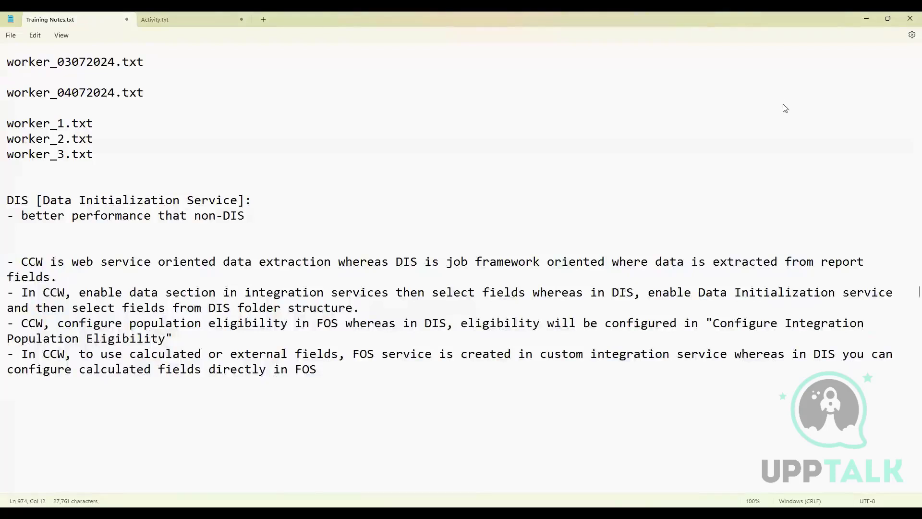
{"action": "left_click_drag", "start_coordinate": [72, 276], "coordinate": [5, 265]}
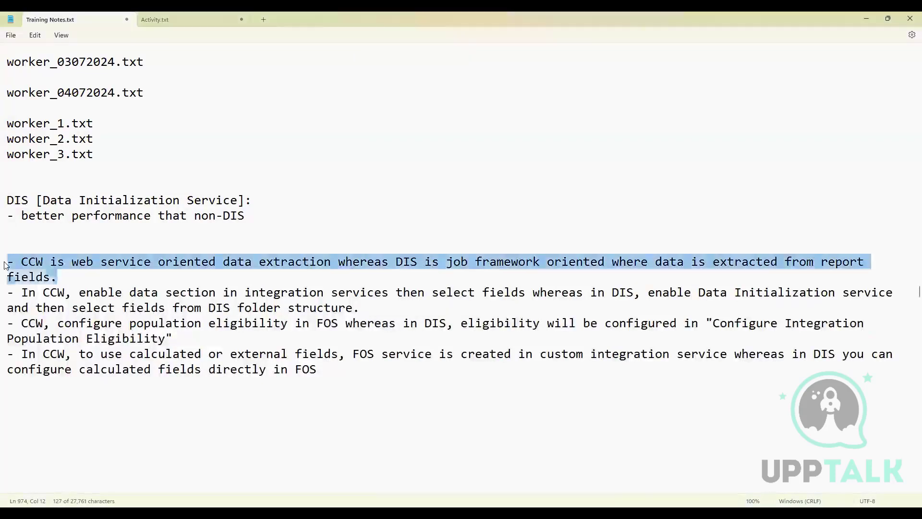
{"action": "left_click", "coordinate": [537, 265]}
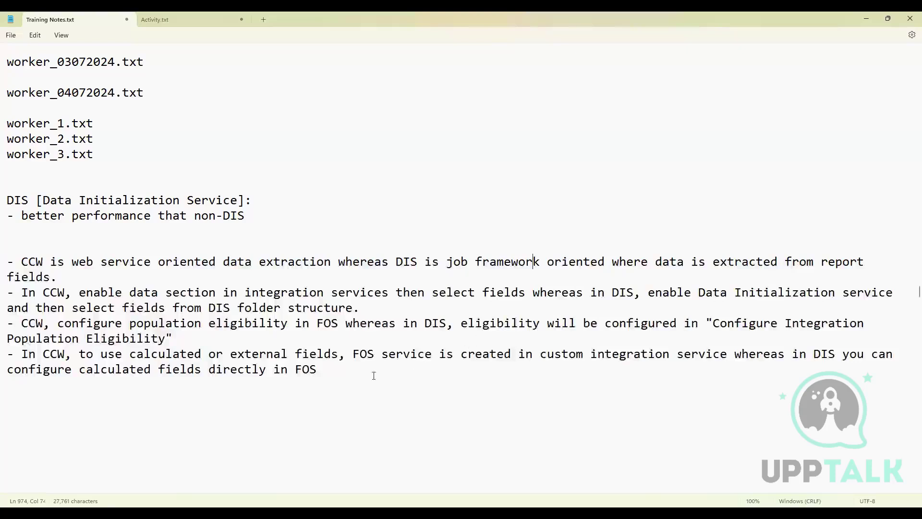
{"action": "left_click_drag", "start_coordinate": [318, 369], "coordinate": [2, 264]}
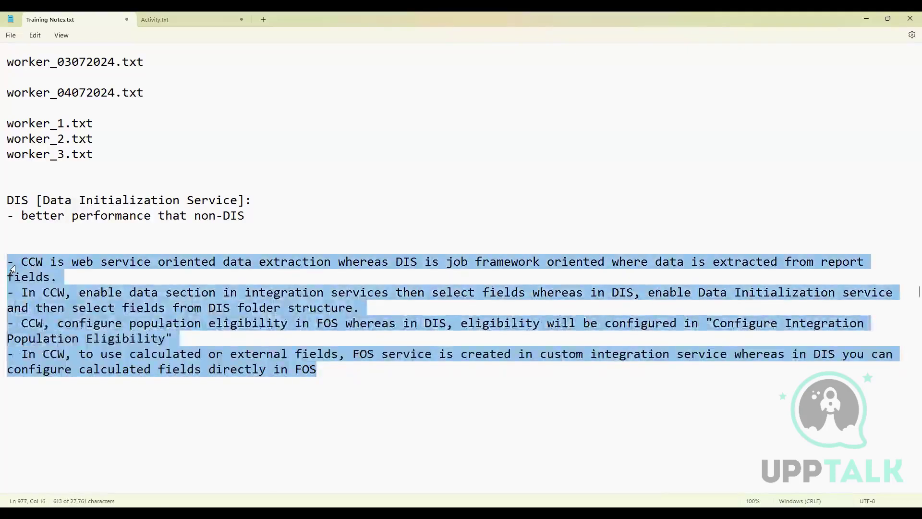
{"action": "left_click", "coordinate": [325, 370]}
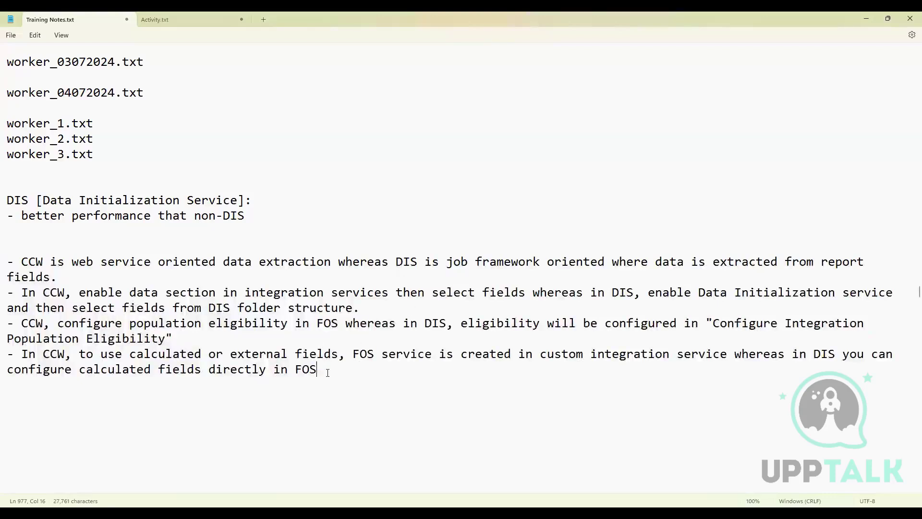
{"action": "left_click_drag", "start_coordinate": [334, 371], "coordinate": [1, 265]}
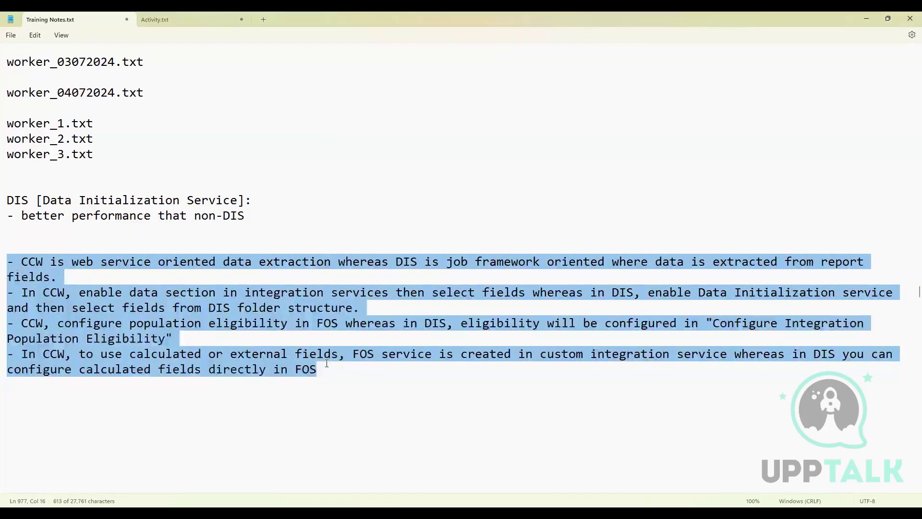
{"action": "scroll", "coordinate": [326, 363], "scroll_direction": "up", "scroll_amount": 1}
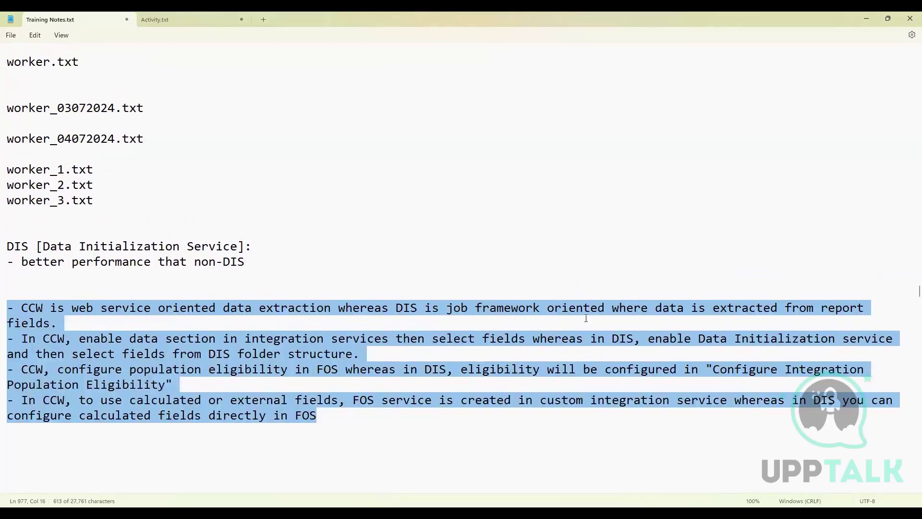
{"action": "scroll", "coordinate": [586, 318], "scroll_direction": "down", "scroll_amount": 2}
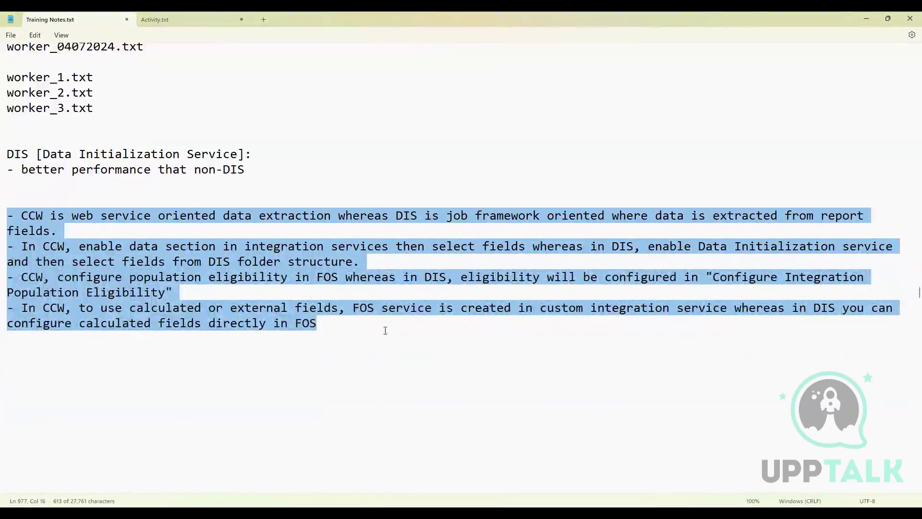
{"action": "left_click_drag", "start_coordinate": [336, 327], "coordinate": [6, 216]}
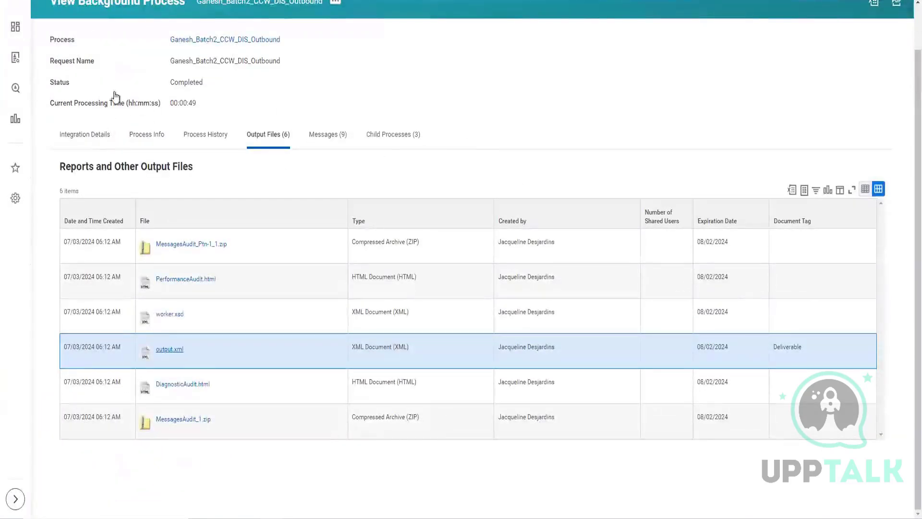
Step: Switch back to Workday and review the completed background process's integration details, child processes and integration event parameters
{"action": "left_click", "coordinate": [99, 136]}
{"action": "scroll", "coordinate": [282, 109], "scroll_direction": "up", "scroll_amount": 1}
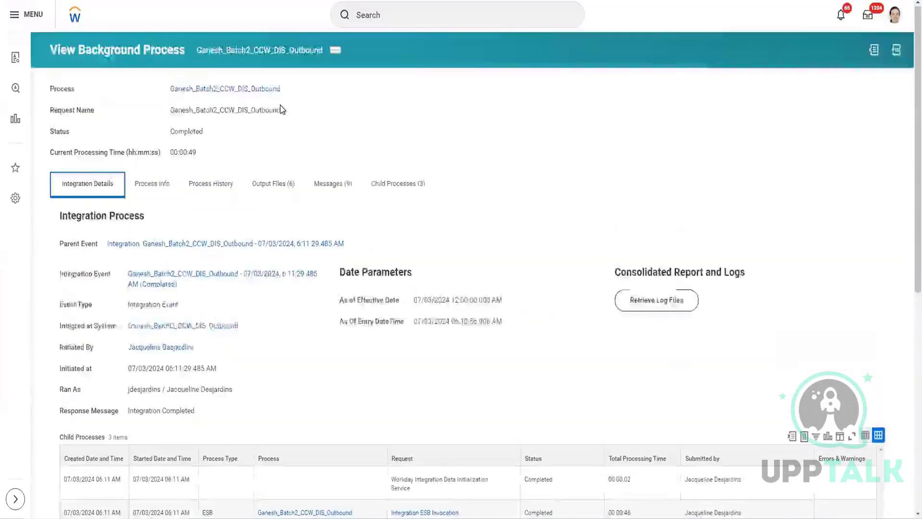
{"action": "scroll", "coordinate": [365, 109], "scroll_direction": "down", "scroll_amount": 2}
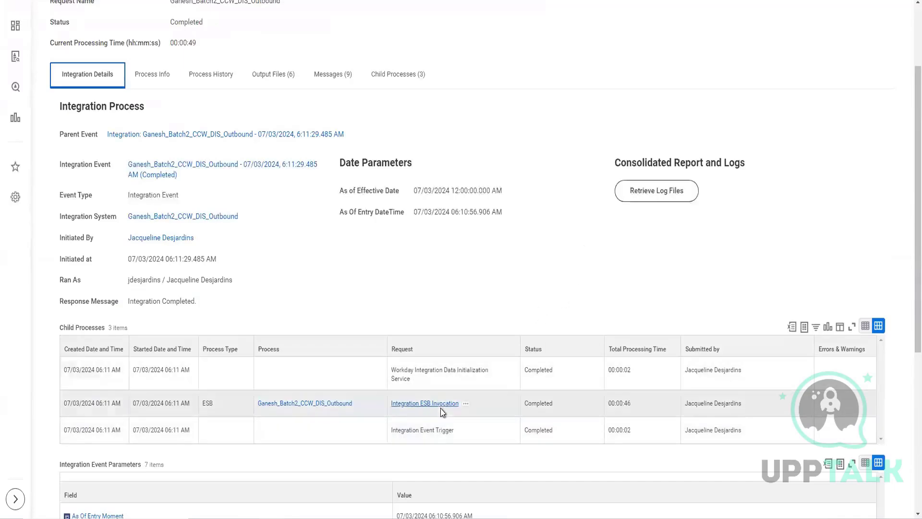
{"action": "scroll", "coordinate": [439, 410], "scroll_direction": "down", "scroll_amount": 2}
{"action": "scroll", "coordinate": [577, 264], "scroll_direction": "down", "scroll_amount": 3}
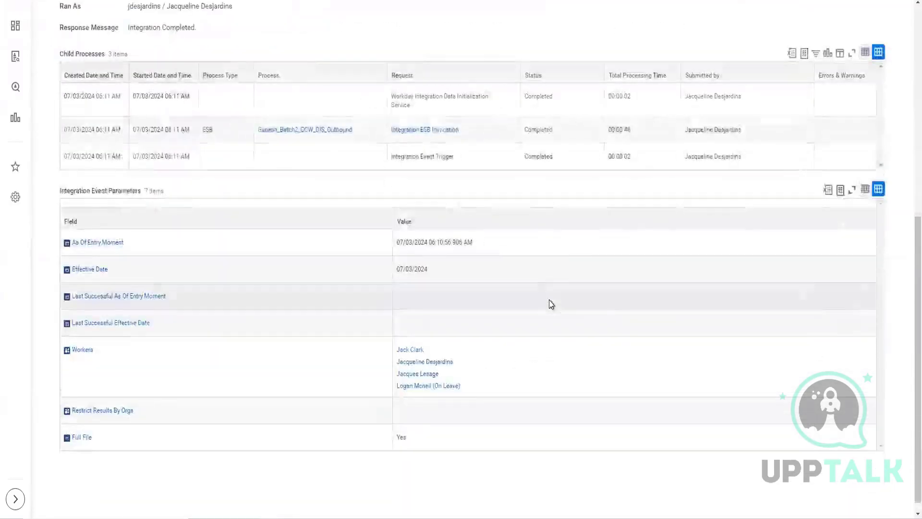
{"action": "scroll", "coordinate": [549, 303], "scroll_direction": "up", "scroll_amount": 8}
{"action": "scroll", "coordinate": [552, 308], "scroll_direction": "down", "scroll_amount": 3}
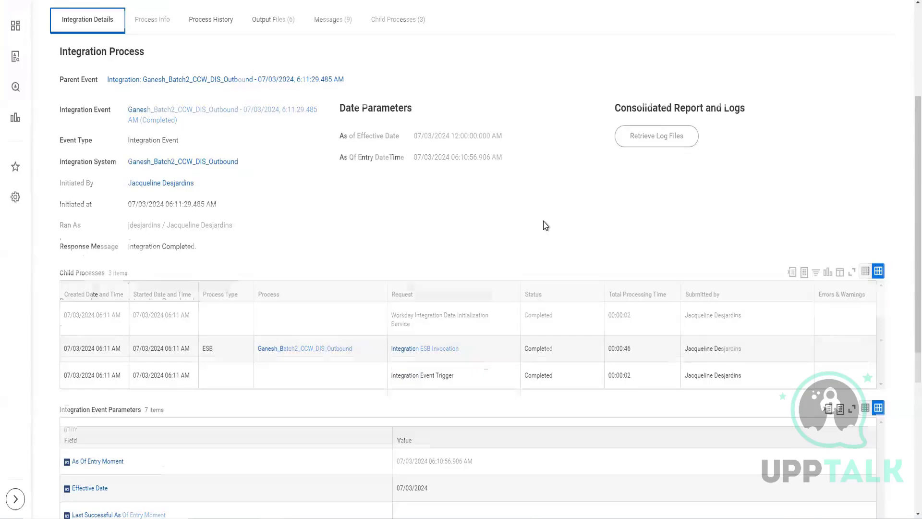
{"action": "scroll", "coordinate": [543, 221], "scroll_direction": "up", "scroll_amount": 1}
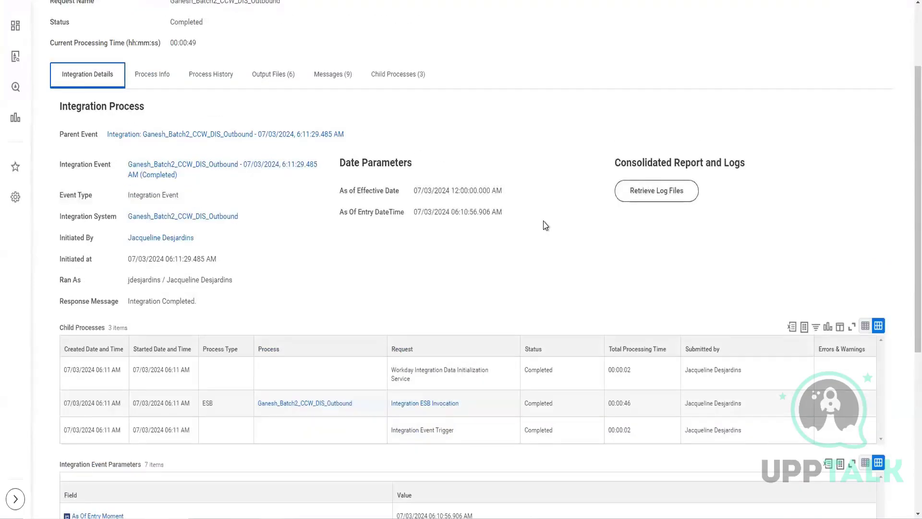
{"action": "scroll", "coordinate": [294, 257], "scroll_direction": "up", "scroll_amount": 2}
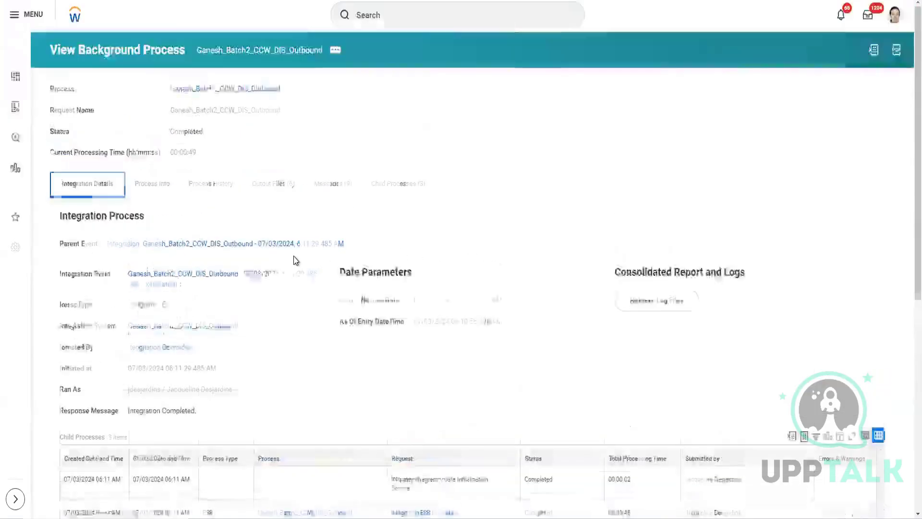
{"action": "scroll", "coordinate": [293, 256], "scroll_direction": "down", "scroll_amount": 1}
{"action": "scroll", "coordinate": [295, 260], "scroll_direction": "down", "scroll_amount": 1}
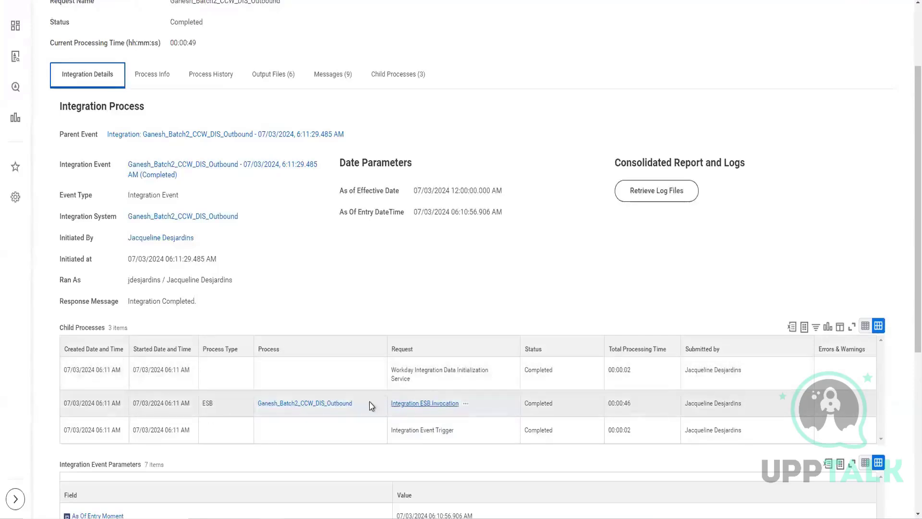
{"action": "scroll", "coordinate": [476, 272], "scroll_direction": "down", "scroll_amount": 2}
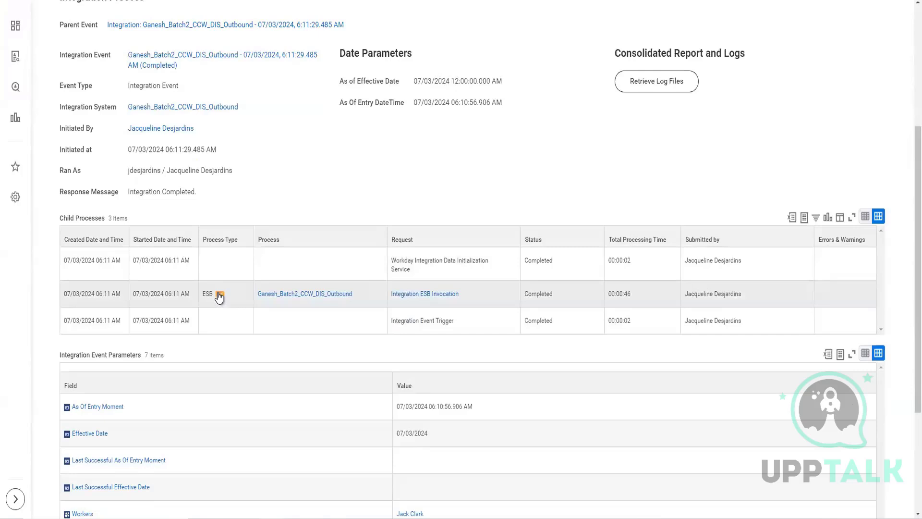
Step: Check the related actions of the ESB child process type, then look over the integration event parameters again
{"action": "left_click", "coordinate": [220, 294]}
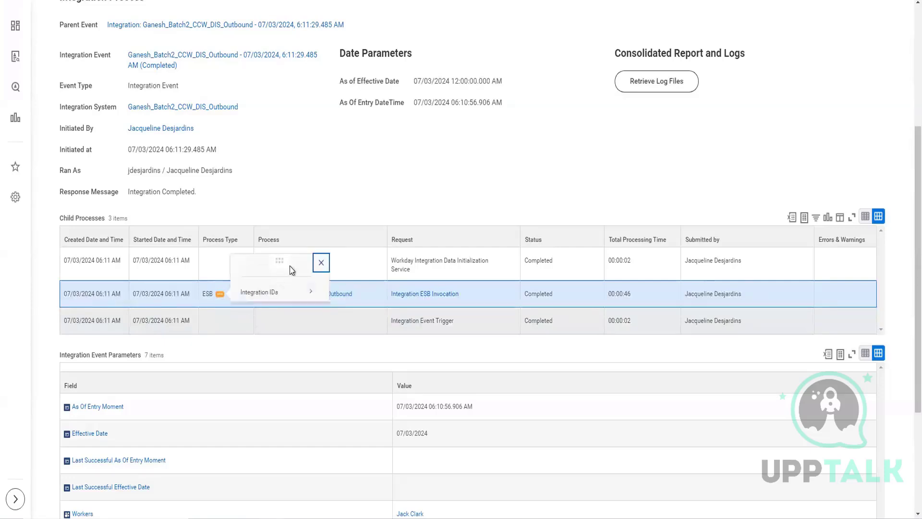
{"action": "left_click", "coordinate": [321, 269]}
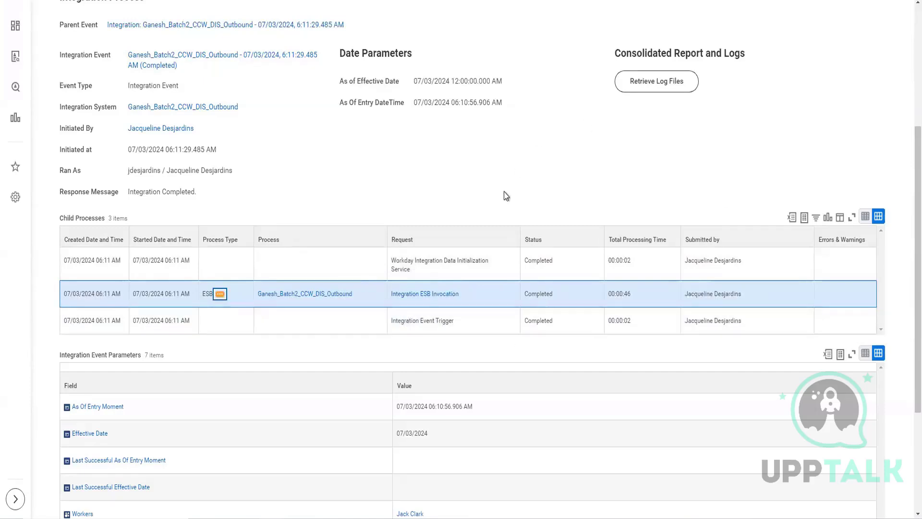
{"action": "scroll", "coordinate": [504, 195], "scroll_direction": "down", "scroll_amount": 2}
{"action": "scroll", "coordinate": [499, 222], "scroll_direction": "down", "scroll_amount": 2}
{"action": "scroll", "coordinate": [496, 198], "scroll_direction": "up", "scroll_amount": 3}
{"action": "scroll", "coordinate": [331, 211], "scroll_direction": "up", "scroll_amount": 2}
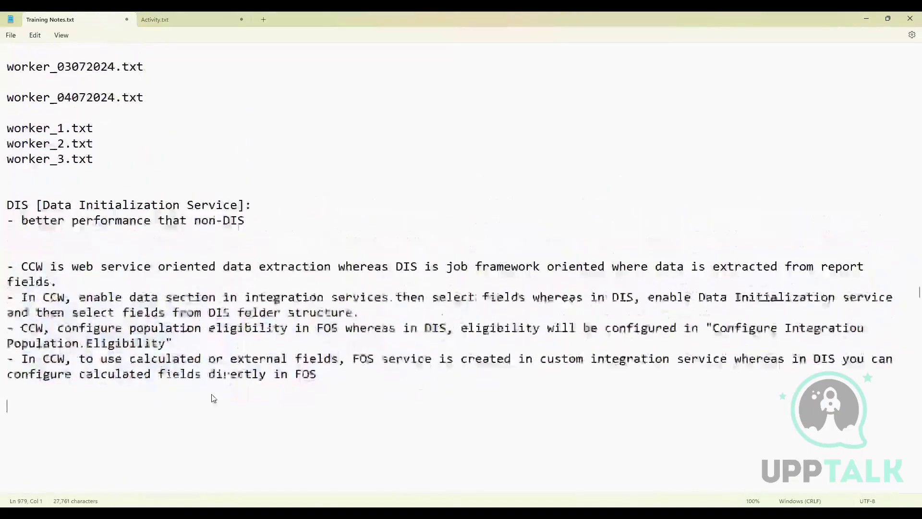
Step: Return to Training Notes.txt in Notepad and reread the CCW versus DIS comparison points
{"action": "left_click", "coordinate": [330, 381]}
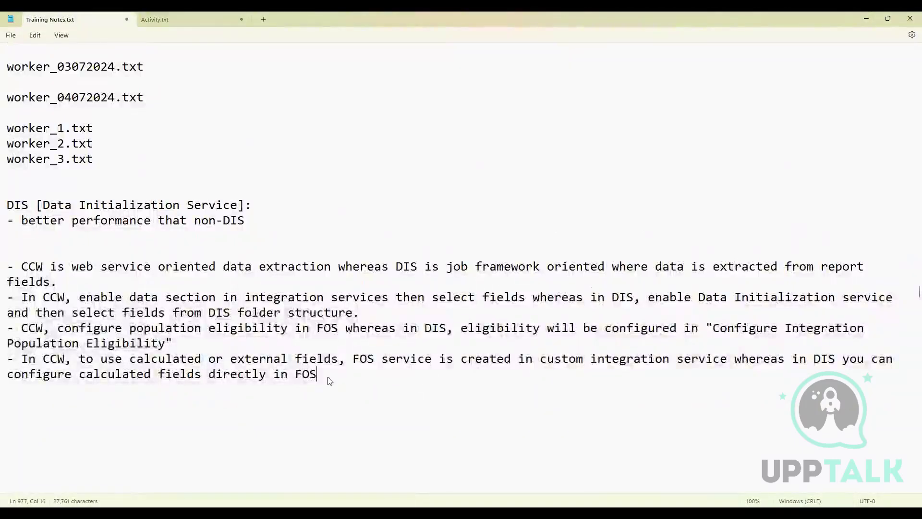
{"action": "left_click_drag", "start_coordinate": [330, 381], "coordinate": [32, 267]}
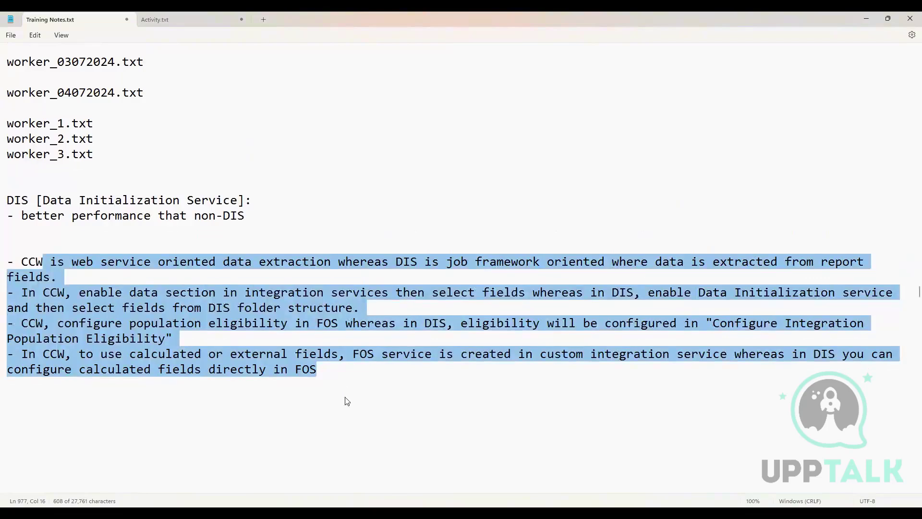
{"action": "scroll", "coordinate": [346, 398], "scroll_direction": "down", "scroll_amount": 2}
{"action": "left_click", "coordinate": [353, 293]}
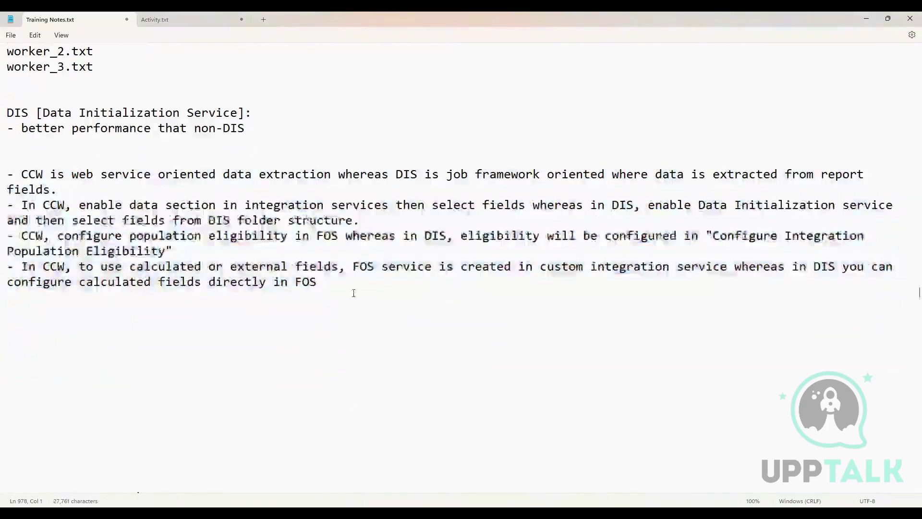
Step: Add the heading "Change Detection:" a few blank lines below the last CCW versus DIS comparison point
{"action": "left_click", "coordinate": [354, 283]}
{"action": "key", "text": "Return"}
{"action": "key", "text": "Return"}
{"action": "key", "text": "Return"}
{"action": "key", "text": "Return"}
{"action": "key", "text": "Return"}
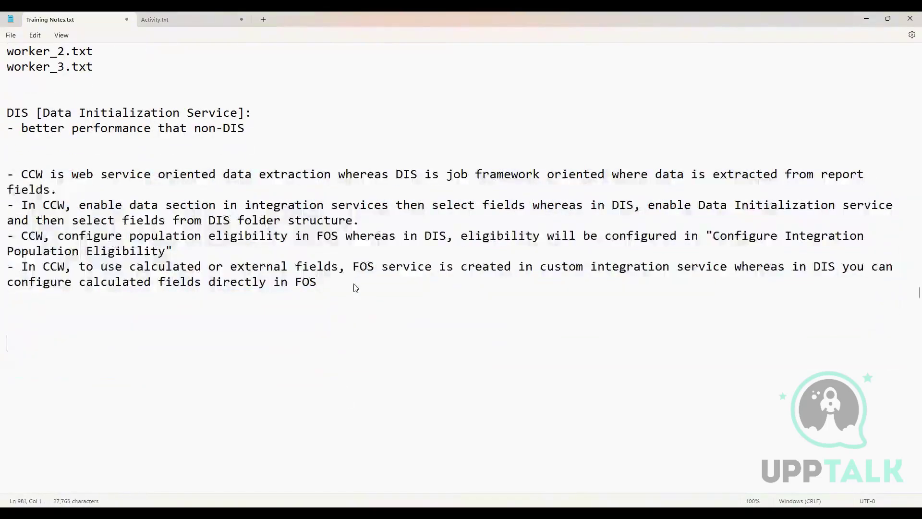
{"action": "type", "text": "Change De"}
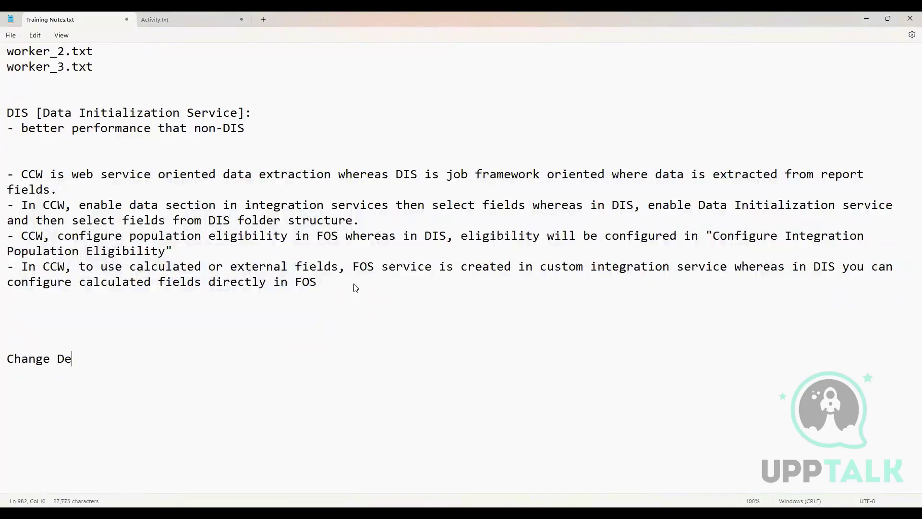
{"action": "type", "text": "tection"}
{"action": "key", "text": "Return"}
{"action": "key", "text": "Return"}
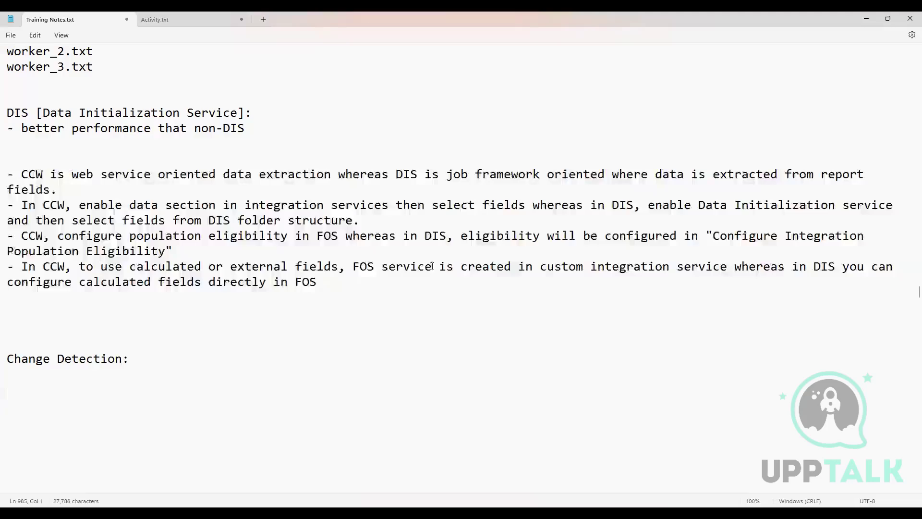
Step: Remove the extra blank lines beneath the Change Detection heading and start a new line after a single blank one
{"action": "scroll", "coordinate": [356, 292], "scroll_direction": "down", "scroll_amount": 2}
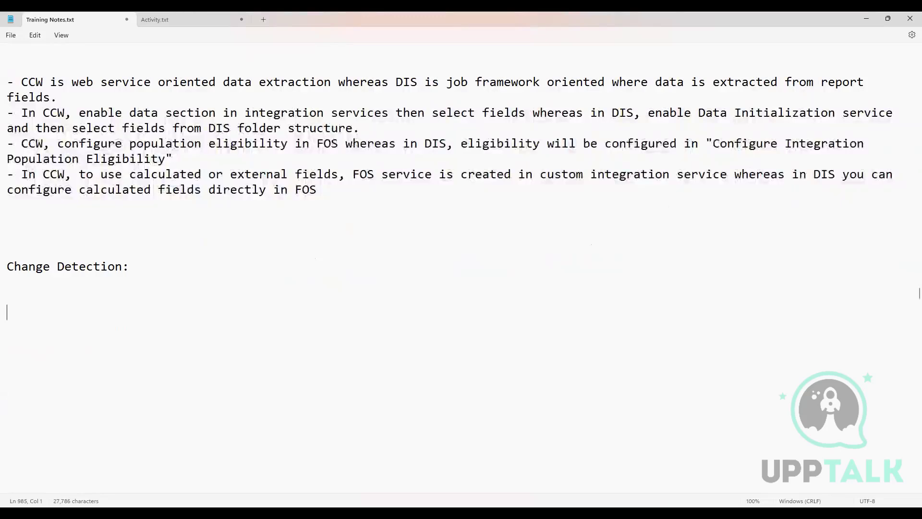
{"action": "key", "text": "BackSpace"}
{"action": "key", "text": "BackSpace"}
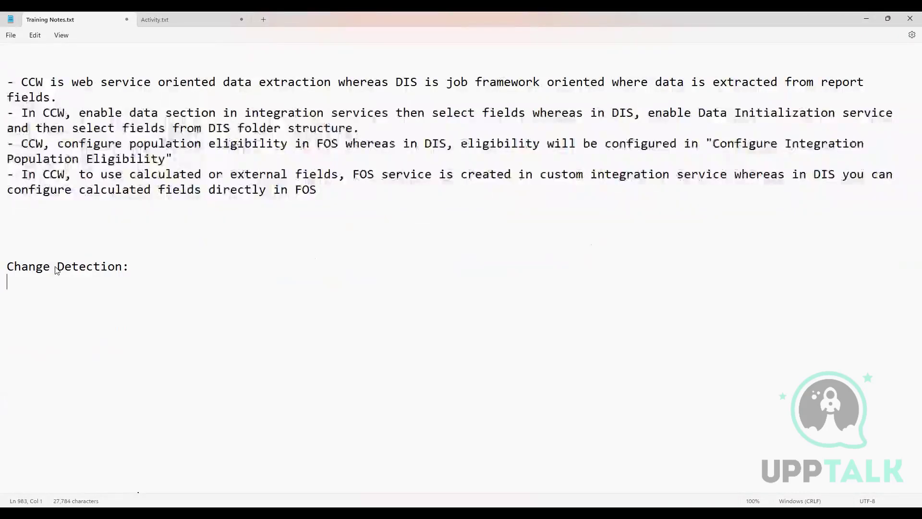
{"action": "key", "text": "BackSpace"}
{"action": "key", "text": "BackSpace"}
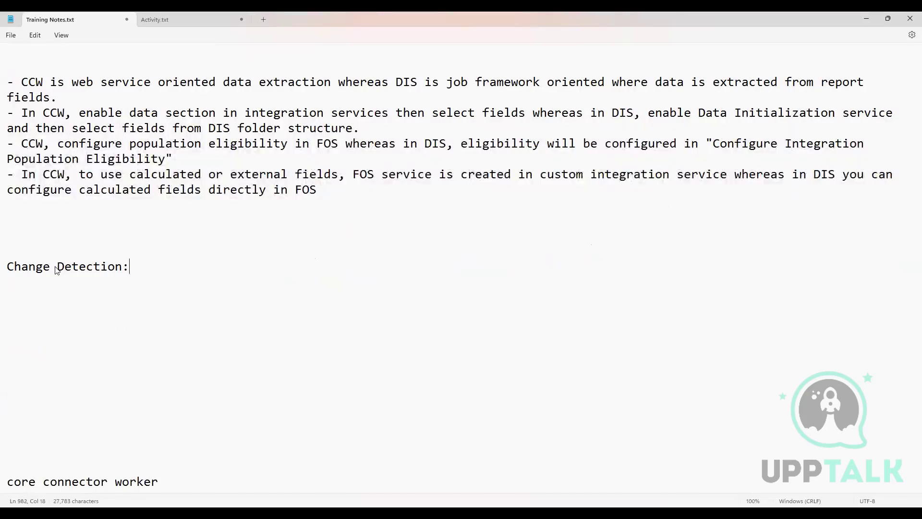
{"action": "key", "text": "Return"}
{"action": "key", "text": "Return"}
Step: Enter the heading "Stack Processing:" under Change Detection and start a new line below it
{"action": "type", "text": "T"}
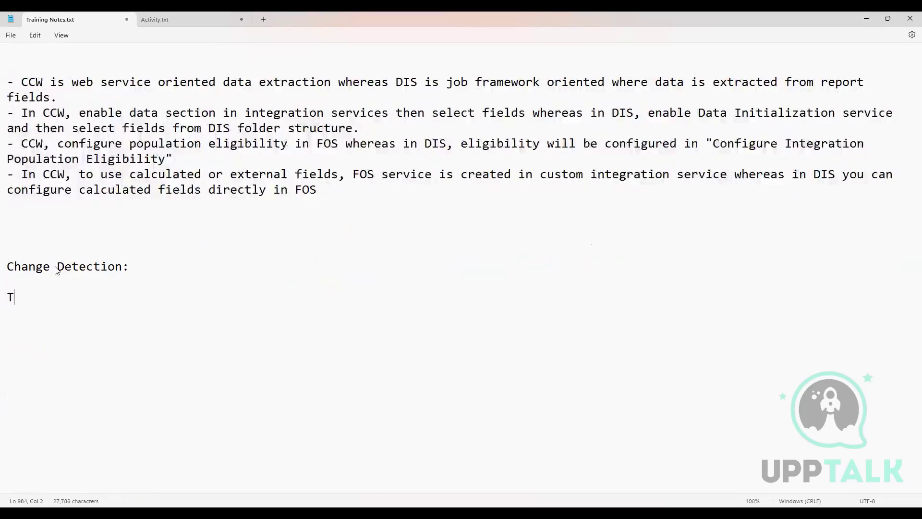
{"action": "type", "text": "ack"}
{"action": "key", "text": "BackSpace"}
{"action": "key", "text": "BackSpace"}
{"action": "key", "text": "BackSpace"}
{"action": "key", "text": "BackSpace"}
{"action": "key", "text": "BackSpace"}
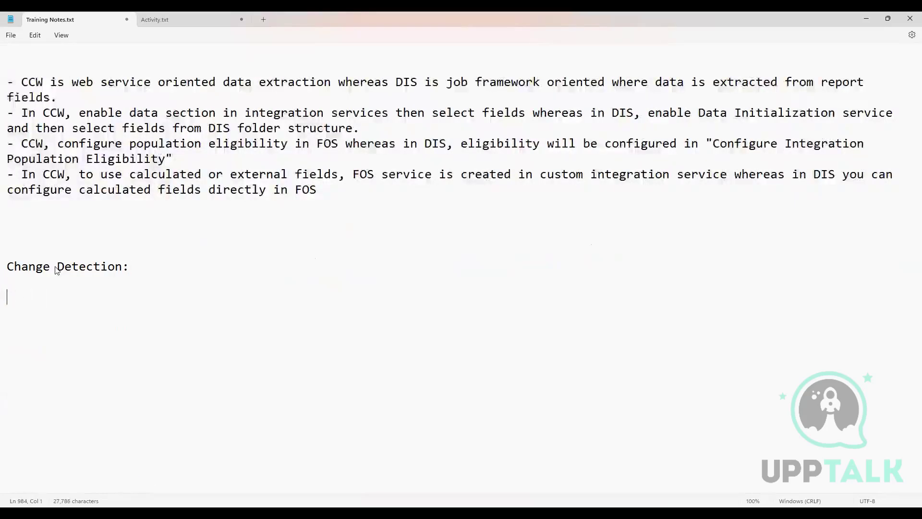
{"action": "type", "text": "Stack Processing"}
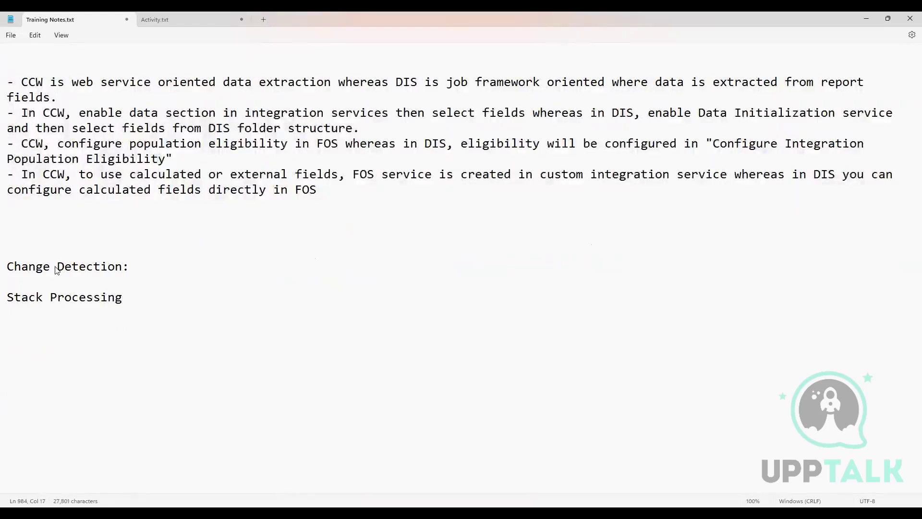
{"action": "type", "text": ":"}
{"action": "key", "text": "Return"}
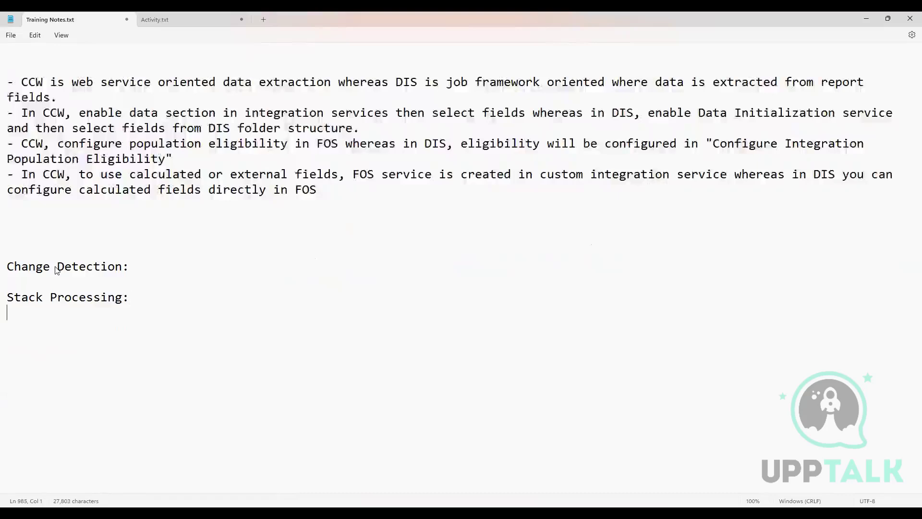
Step: Add the item "1.) Top of the stack" directly beneath the Stack Processing heading
{"action": "double_click", "coordinate": [44, 297]}
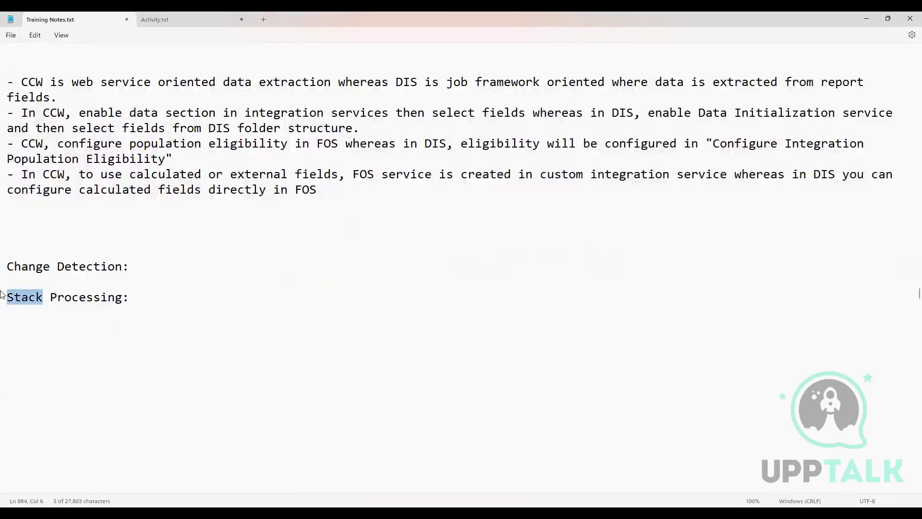
{"action": "left_click", "coordinate": [135, 298]}
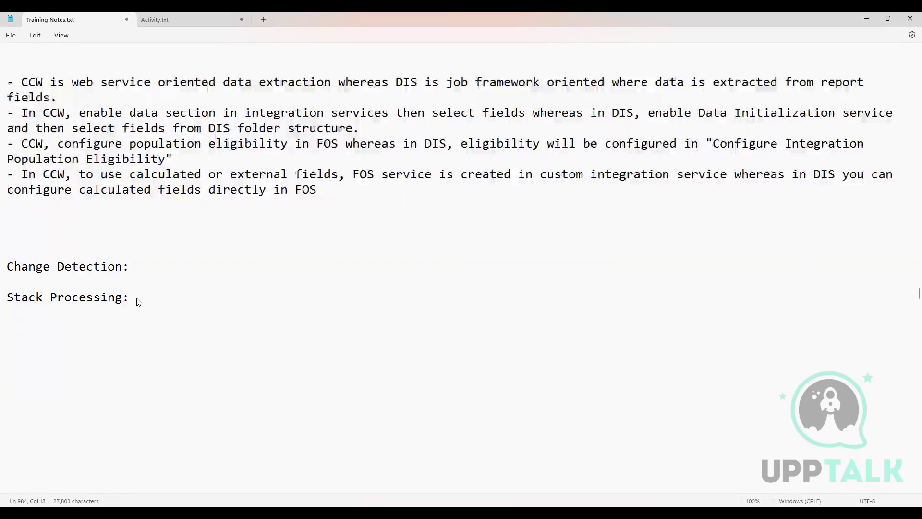
{"action": "key", "text": "Return"}
{"action": "key", "text": "Return"}
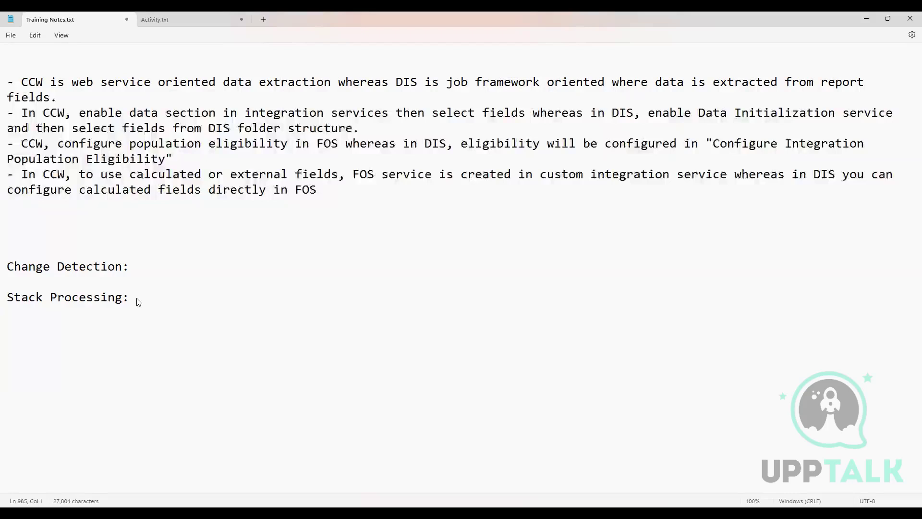
{"action": "type", "text": "1."}
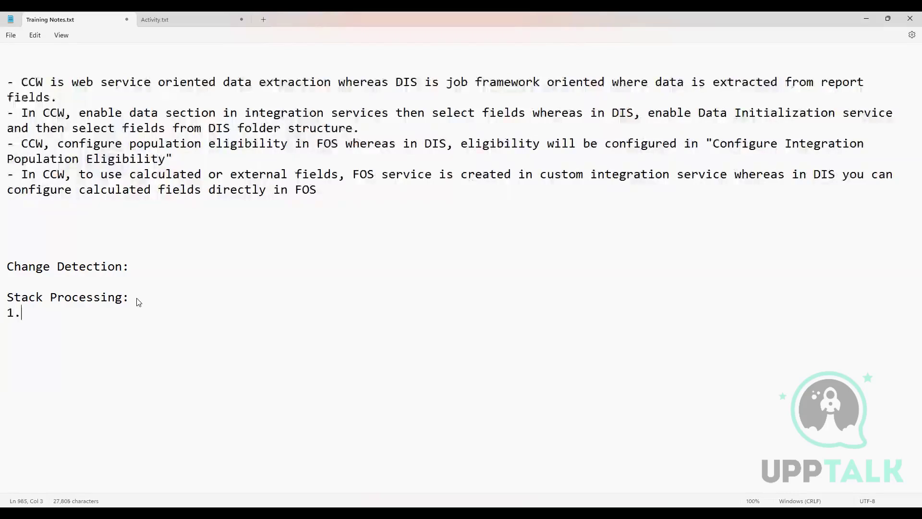
{"action": "type", "text": ") Top of te"}
{"action": "key", "text": "BackSpace"}
{"action": "type", "text": "h"}
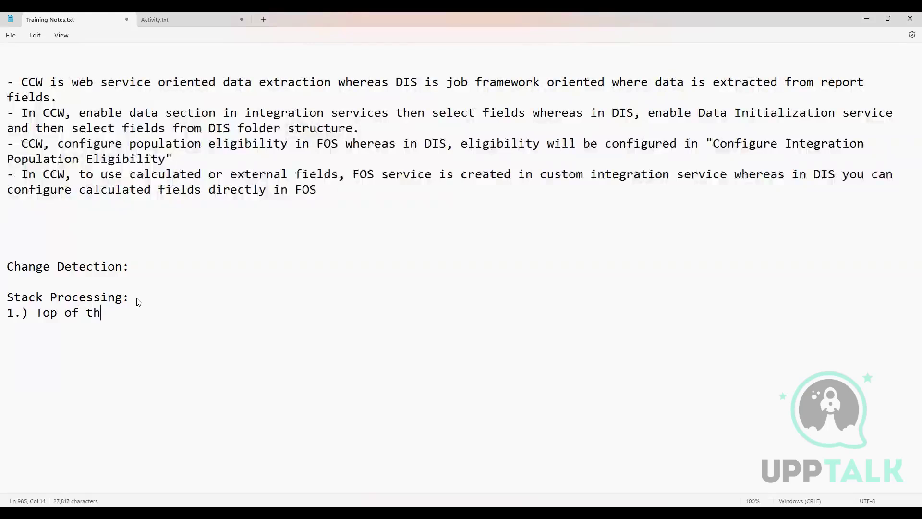
{"action": "type", "text": "e stack"}
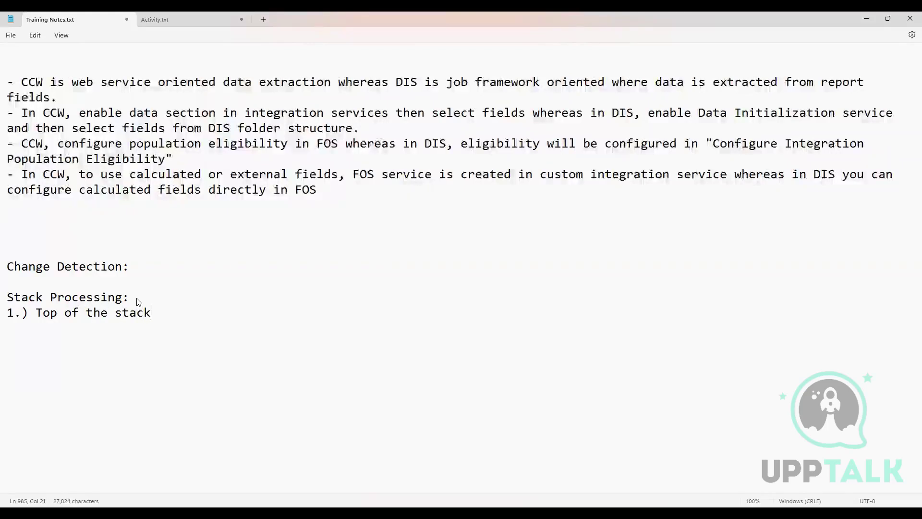
Step: Add "2.) Effective Stack" as the second Stack Processing item and insert several blank lines between the two items
{"action": "key", "text": "Return"}
{"action": "type", "text": "2.) "}
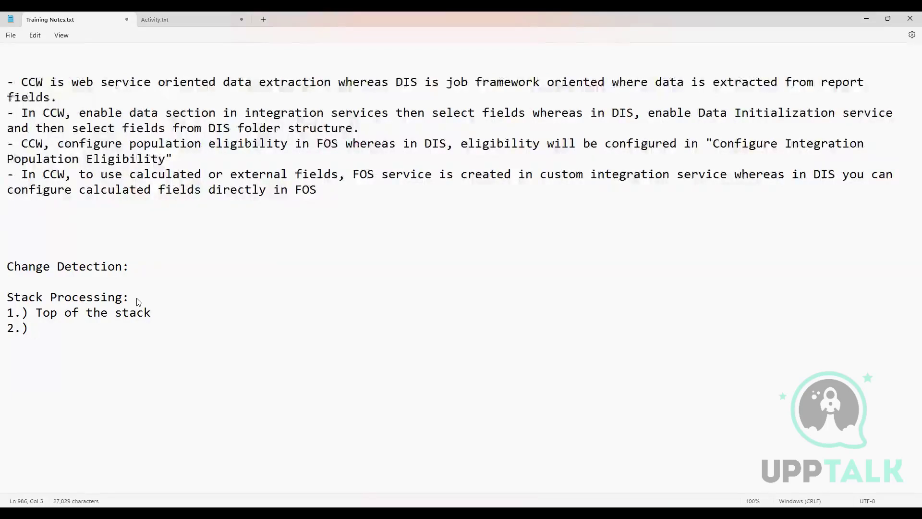
{"action": "type", "text": "Effecti"}
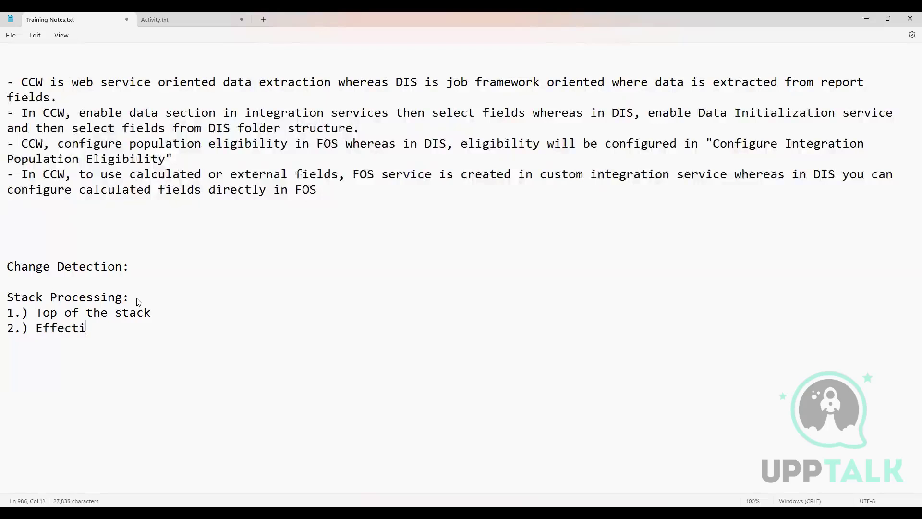
{"action": "type", "text": "ve Stack"}
{"action": "left_click", "coordinate": [170, 311]}
{"action": "key", "text": "Return"}
{"action": "key", "text": "Return"}
{"action": "key", "text": "Return"}
{"action": "key", "text": "Return"}
{"action": "key", "text": "Return"}
{"action": "key", "text": "Return"}
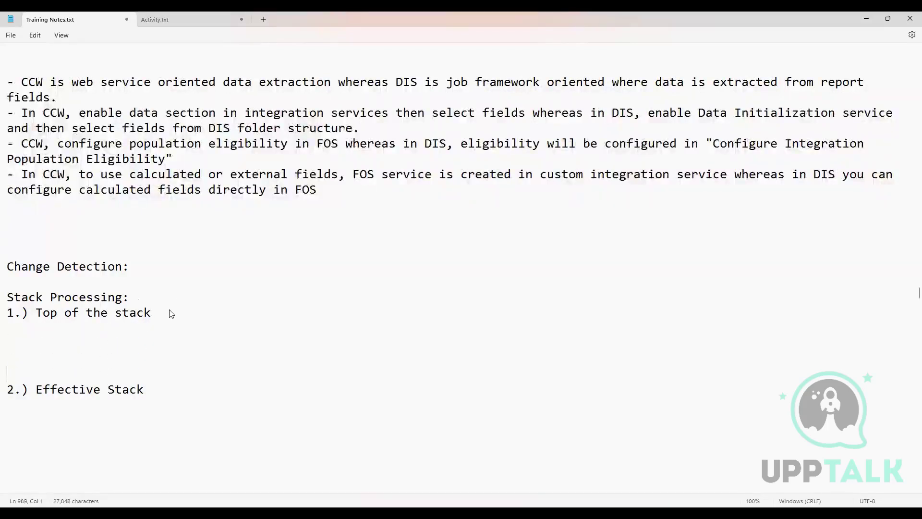
Step: Insert several blank lines between the Change Detection and Stack Processing headings
{"action": "left_click", "coordinate": [147, 296]}
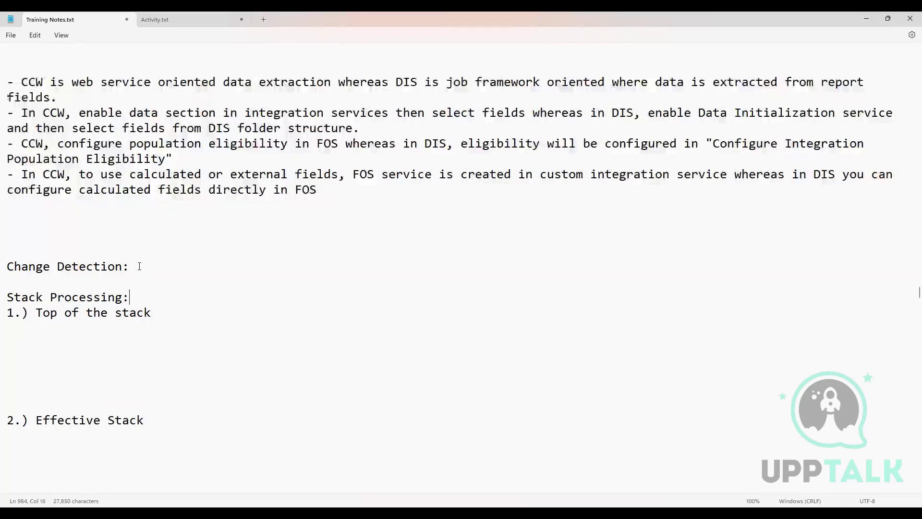
{"action": "left_click", "coordinate": [138, 267]}
{"action": "key", "text": "Return"}
{"action": "key", "text": "Return"}
{"action": "key", "text": "Return"}
{"action": "key", "text": "Return"}
{"action": "key", "text": "Return"}
{"action": "key", "text": "Return"}
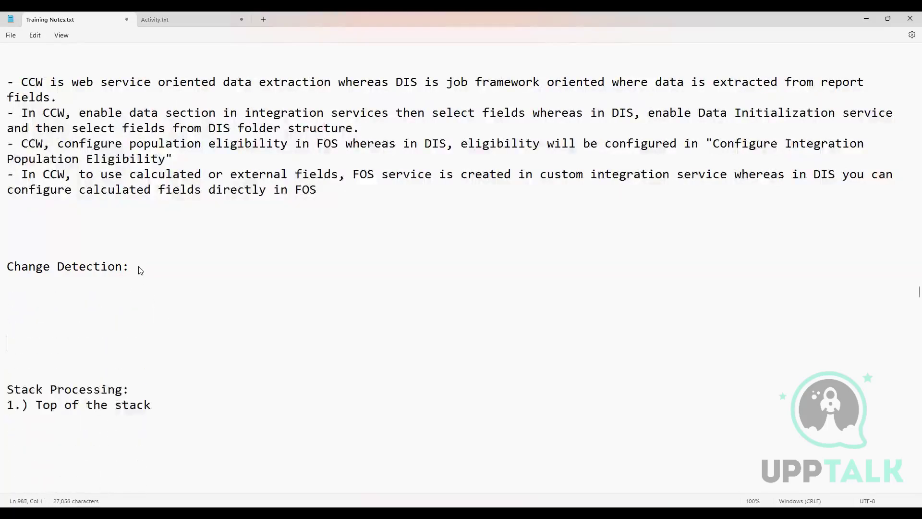
Step: Enter the labels "Time 1" and "Time 2" under the Change Detection heading, separated by a few blank lines
{"action": "scroll", "coordinate": [158, 223], "scroll_direction": "down", "scroll_amount": 2}
{"action": "scroll", "coordinate": [158, 224], "scroll_direction": "down", "scroll_amount": 2}
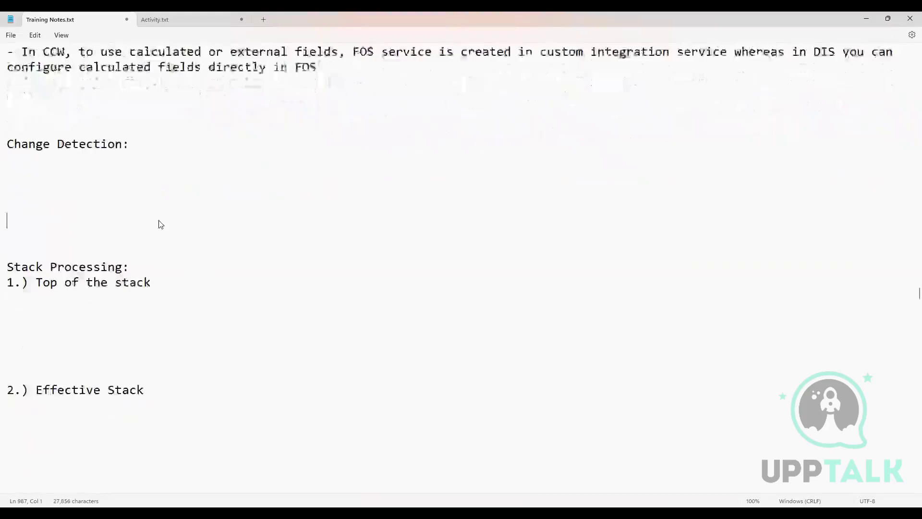
{"action": "left_click", "coordinate": [27, 156]}
{"action": "type", "text": "Time 1"}
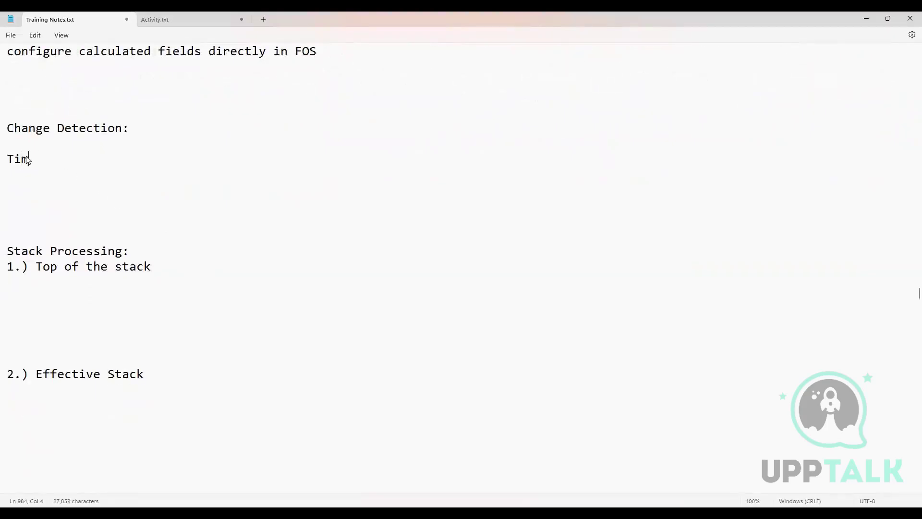
{"action": "key", "text": "Return"}
{"action": "key", "text": "Return"}
{"action": "key", "text": "Return"}
{"action": "key", "text": "Return"}
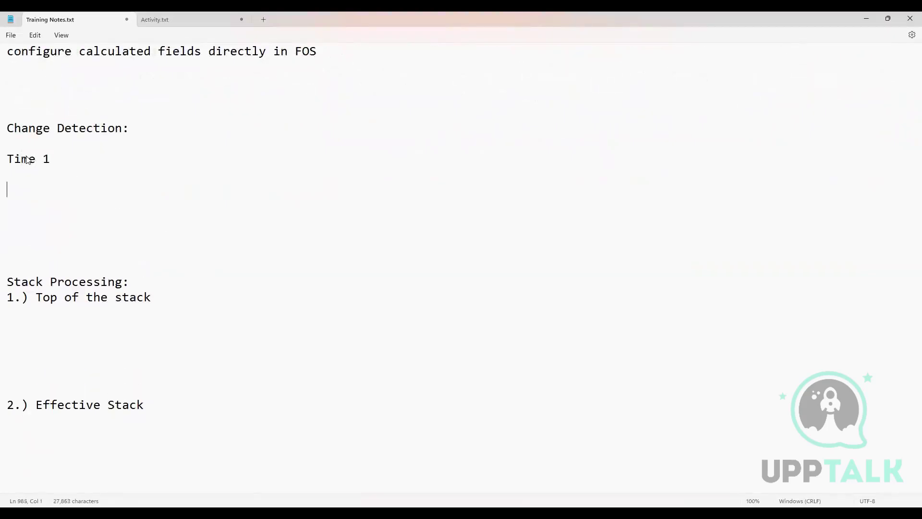
{"action": "type", "text": "Time 2"}
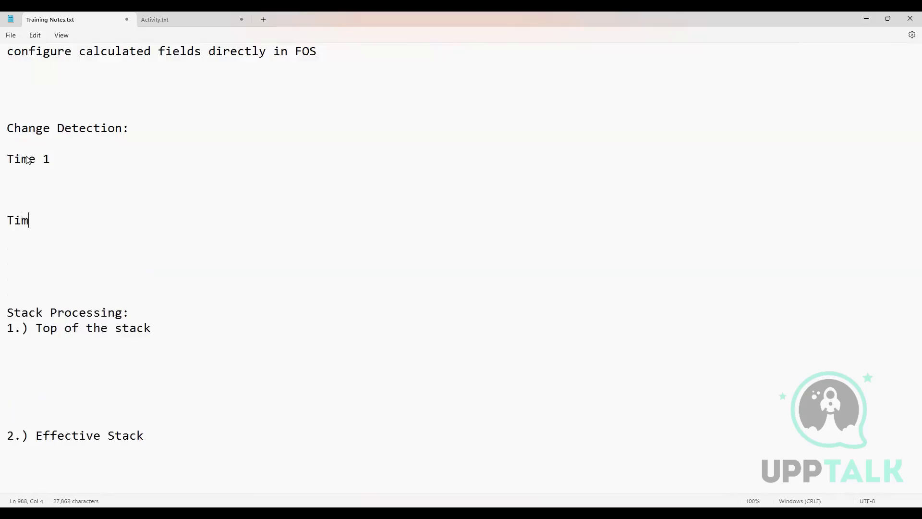
Step: Under Time 1, add the lines "Worker Mr X:" and "transactions:" with a blank line between them
{"action": "left_click", "coordinate": [44, 178]}
{"action": "key", "text": "Return"}
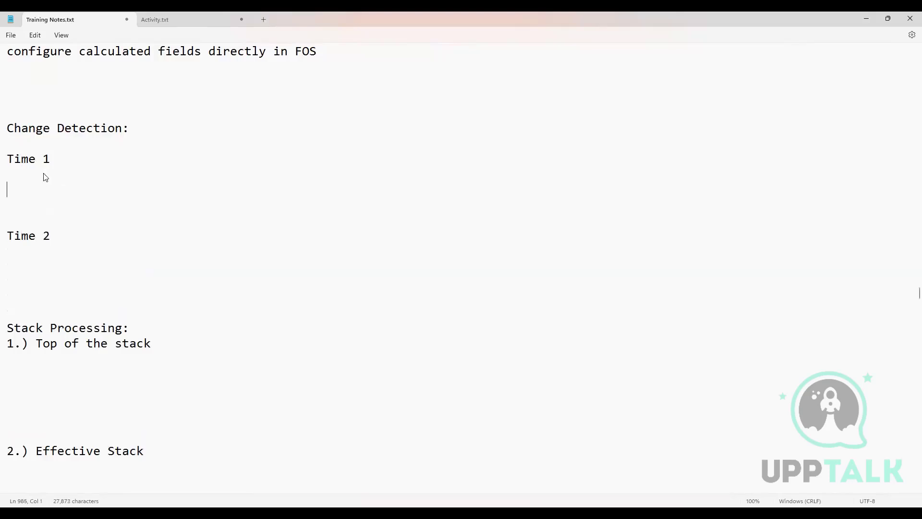
{"action": "type", "text": "Worker Mr X:"}
{"action": "key", "text": "Return"}
{"action": "key", "text": "Return"}
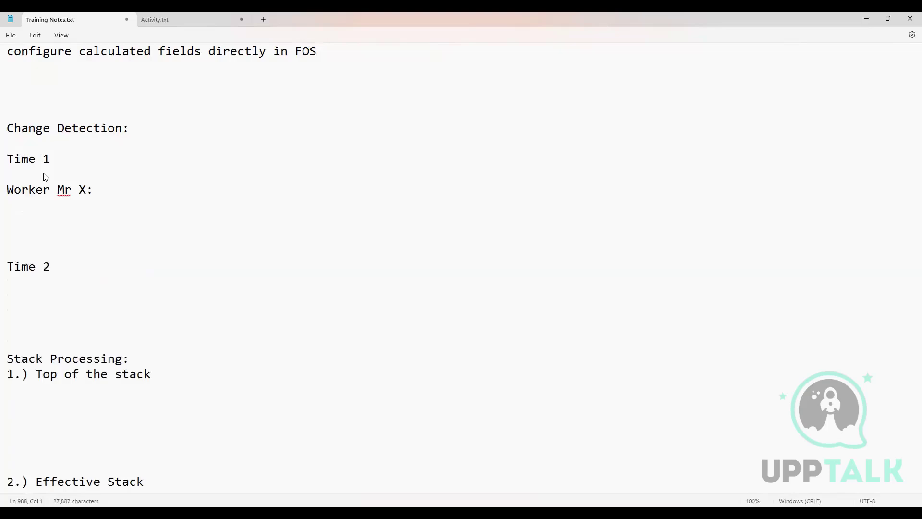
{"action": "type", "text": "transactions:"}
{"action": "key", "text": "Return"}
Step: Enter transaction T1 under the transactions line, stating that Mr X updated the email address, followed by a sample email address
{"action": "type", "text": "T1:"}
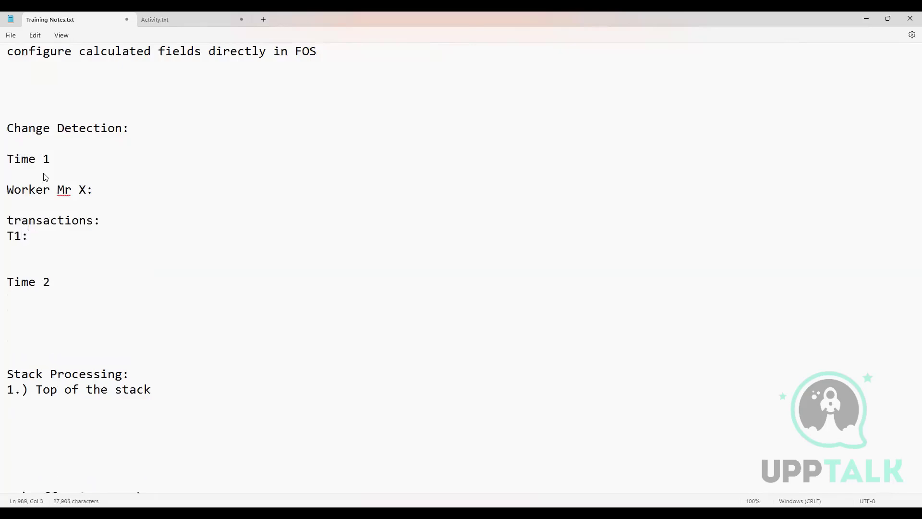
{"action": "type", "text": " Mr X update"}
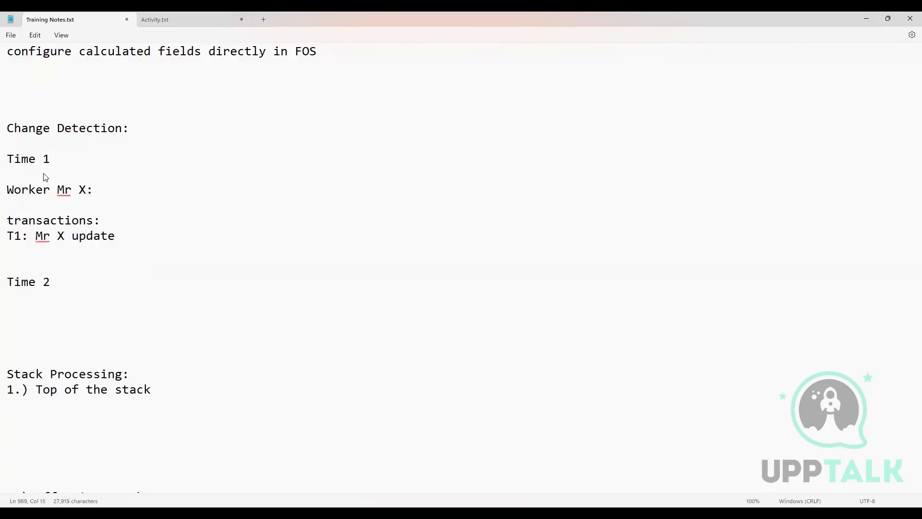
{"action": "type", "text": "d email address "}
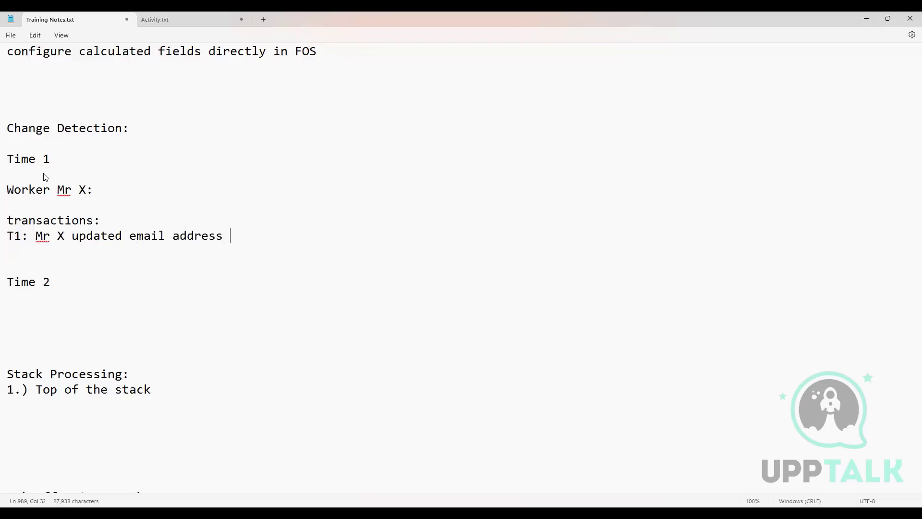
{"action": "type", "text": "as abc@xyz.com"}
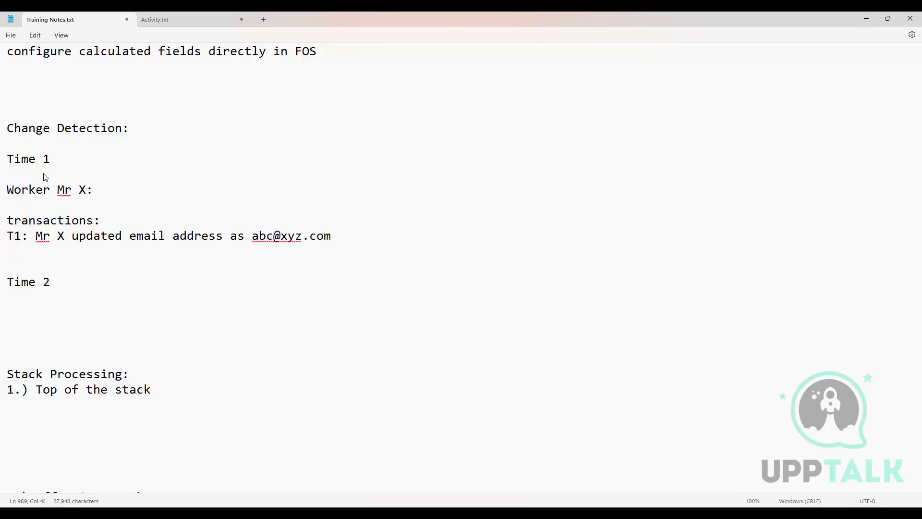
{"action": "key", "text": "Return"}
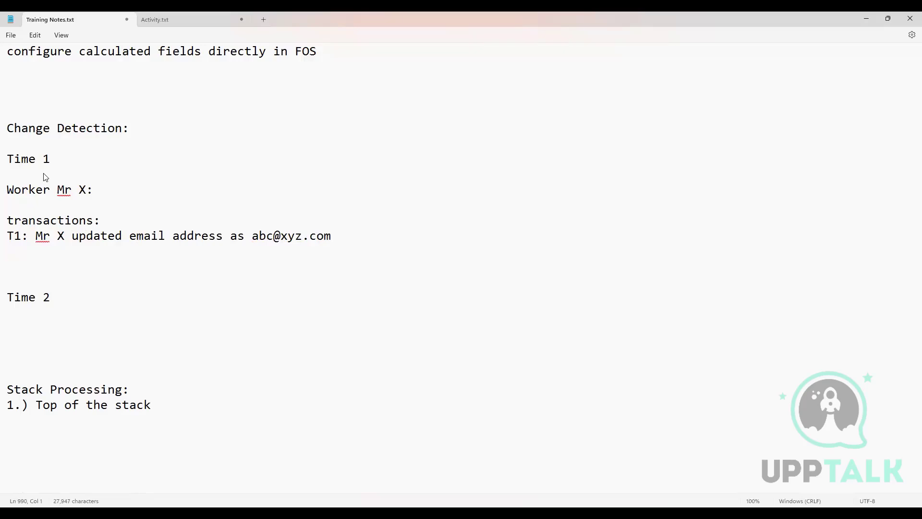
Step: Enter transaction T2 on the line below T1, stating that Mr X updated the email address to a second sample address
{"action": "type", "text": "T2"}
{"action": "type", "text": ": "}
{"action": "type", "text": "M"}
{"action": "type", "text": "w"}
{"action": "key", "text": "BackSpace"}
{"action": "type", "text": "r X updated"}
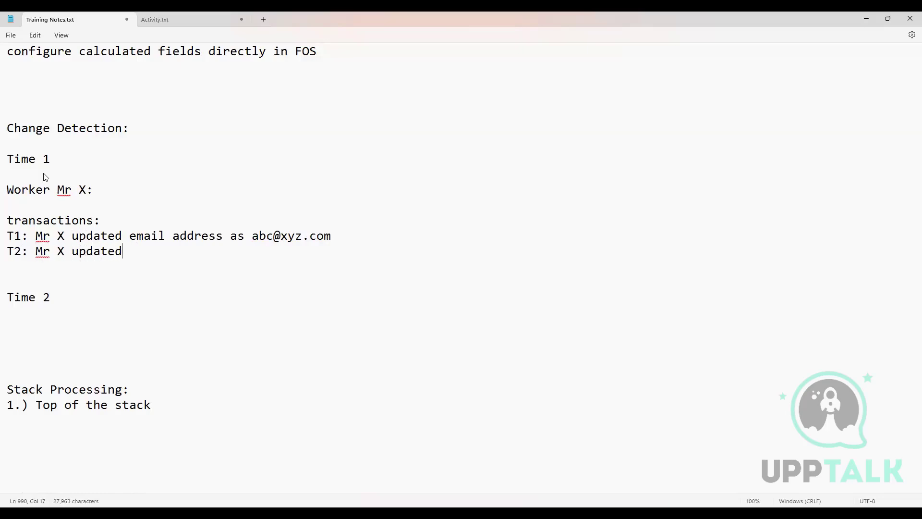
{"action": "type", "text": " email address as 1"}
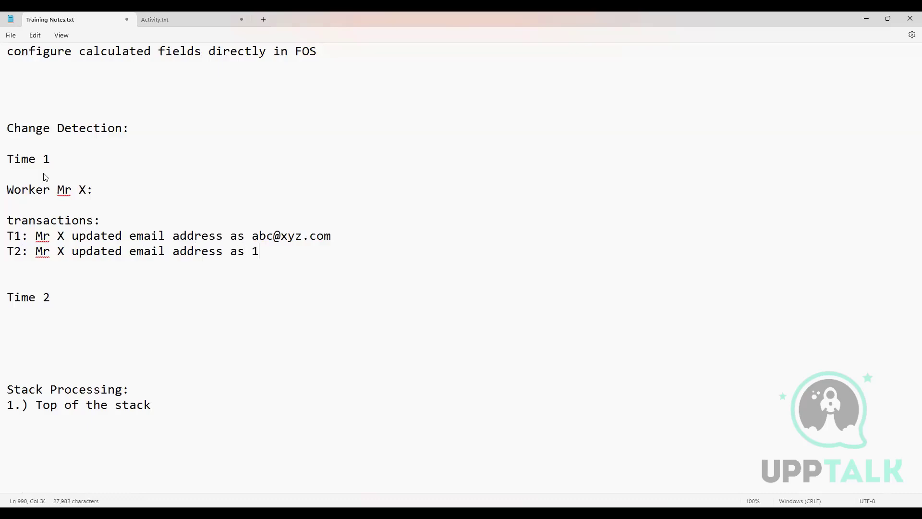
{"action": "type", "text": "23@abc.com"}
{"action": "key", "text": "Return"}
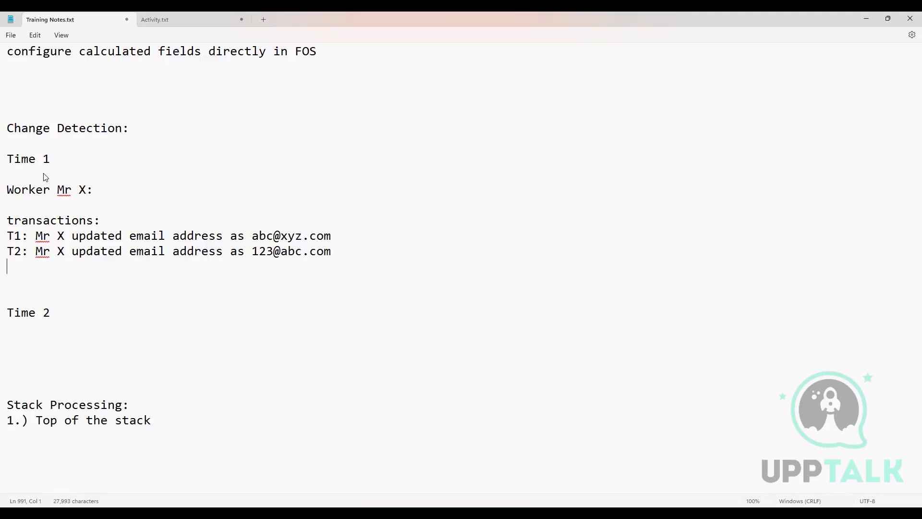
Step: Enter transaction T3 with a third sample email address for Mr X, and remove one extra blank line above Time 2
{"action": "type", "text": "T3"}
{"action": "key", "text": "BackSpace"}
{"action": "type", "text": ": Mr X"}
{"action": "type", "text": "updated email a"}
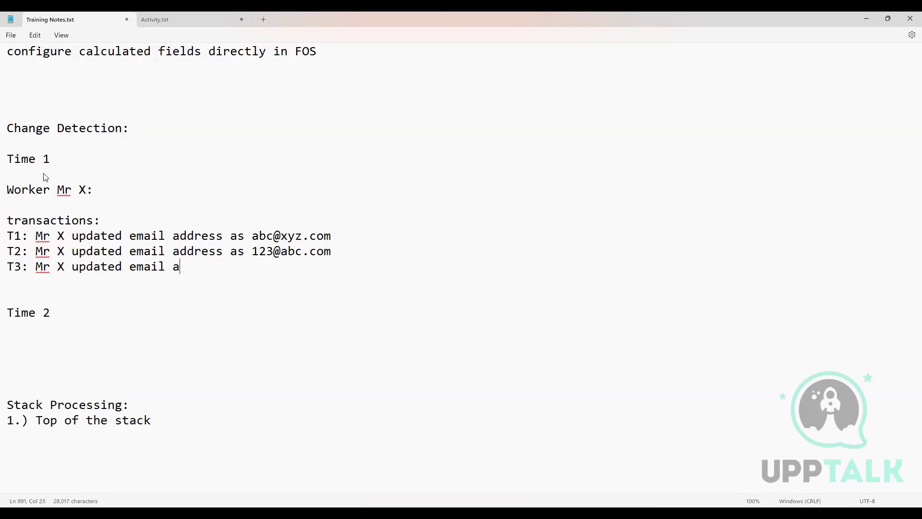
{"action": "type", "text": "ddress as Mr"}
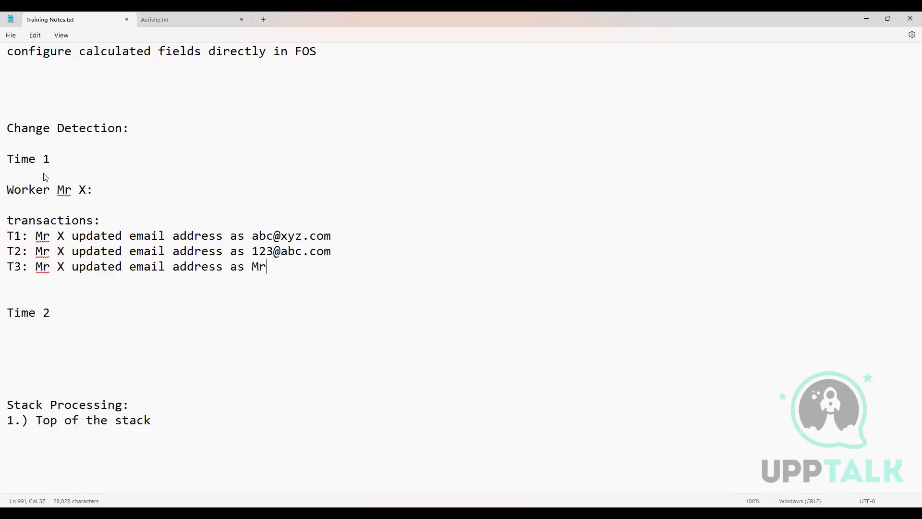
{"action": "type", "text": "X@abc.com"}
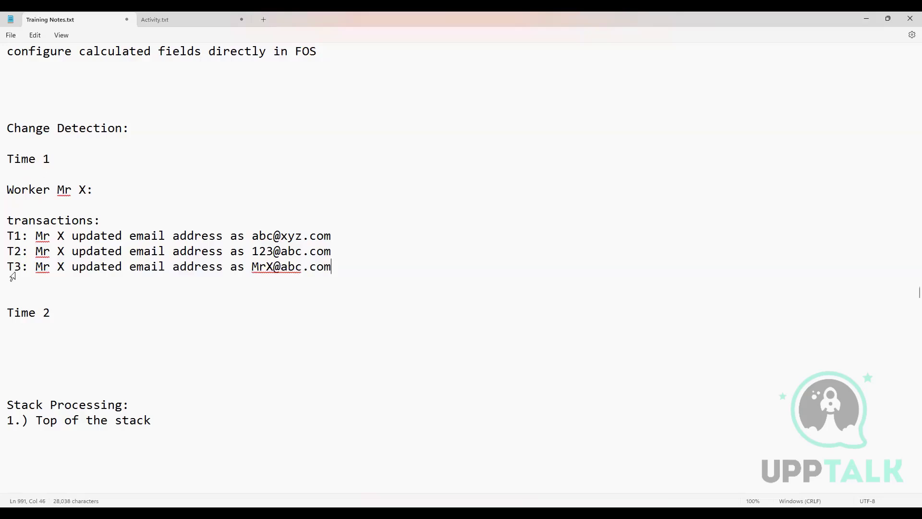
{"action": "left_click", "coordinate": [19, 298]}
{"action": "key", "text": "BackSpace"}
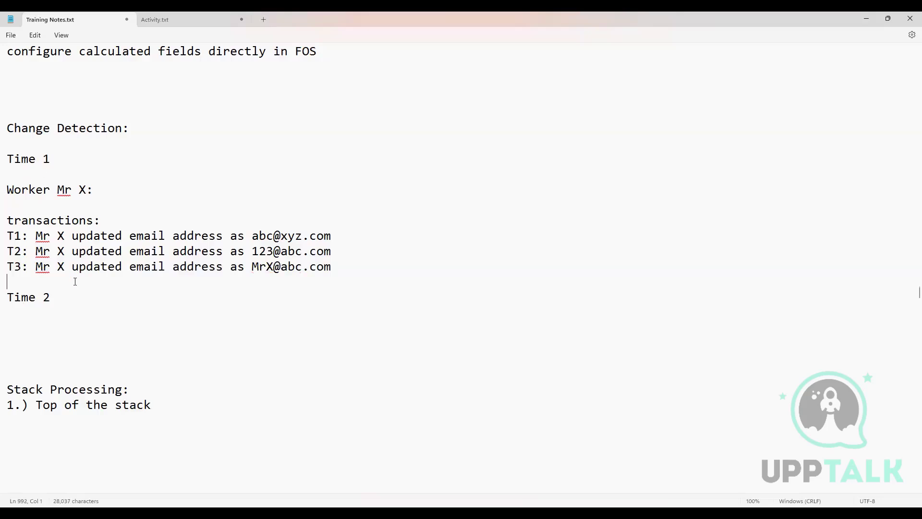
Step: Review the Time 1 and Time 2 labels and the three transactions between them by highlighting each
{"action": "left_click_drag", "start_coordinate": [53, 298], "coordinate": [2, 297]}
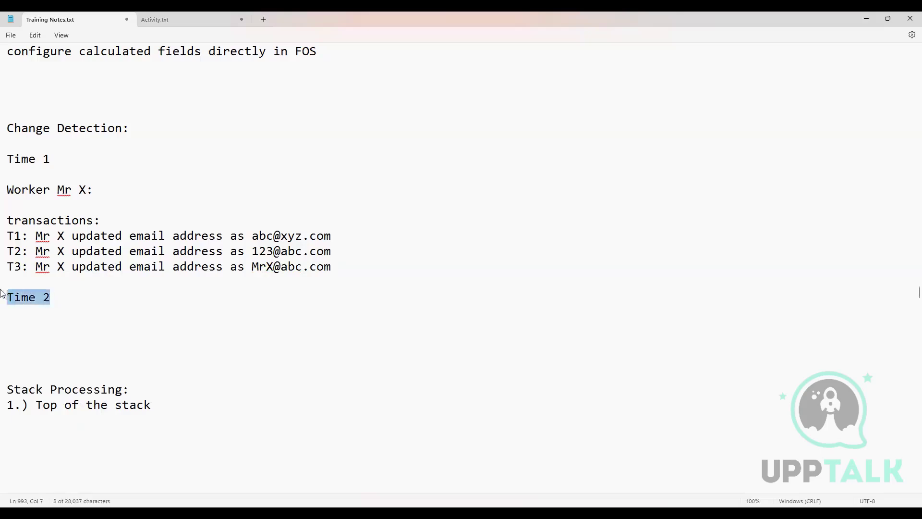
{"action": "left_click", "coordinate": [50, 163]}
{"action": "left_click_drag", "start_coordinate": [50, 163], "coordinate": [12, 177]}
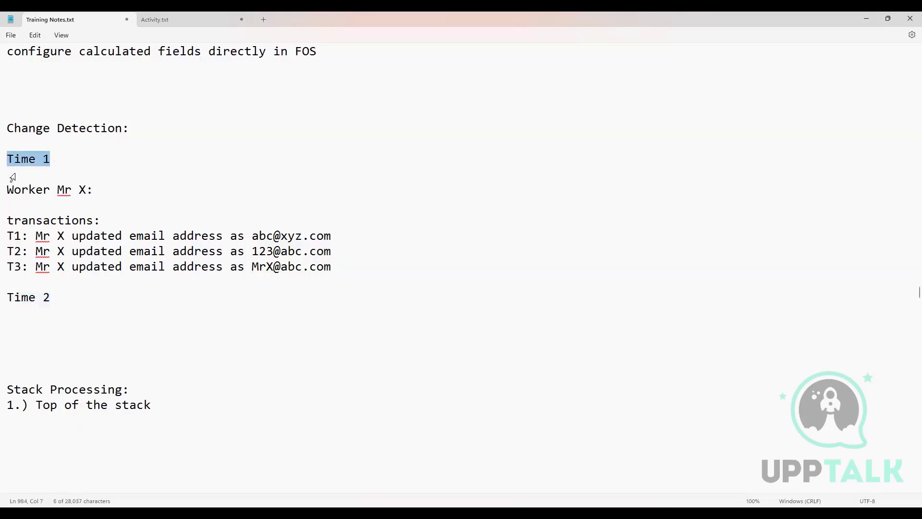
{"action": "left_click", "coordinate": [53, 296]}
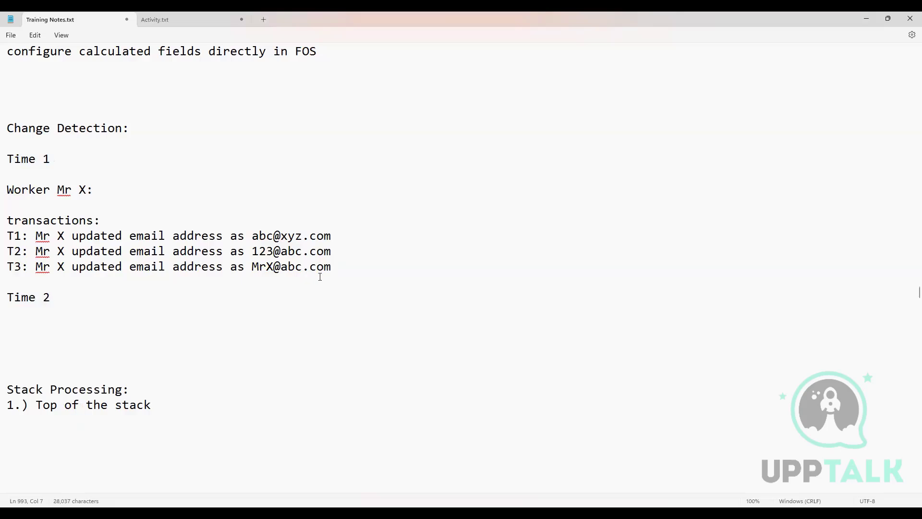
{"action": "left_click_drag", "start_coordinate": [333, 267], "coordinate": [3, 239]}
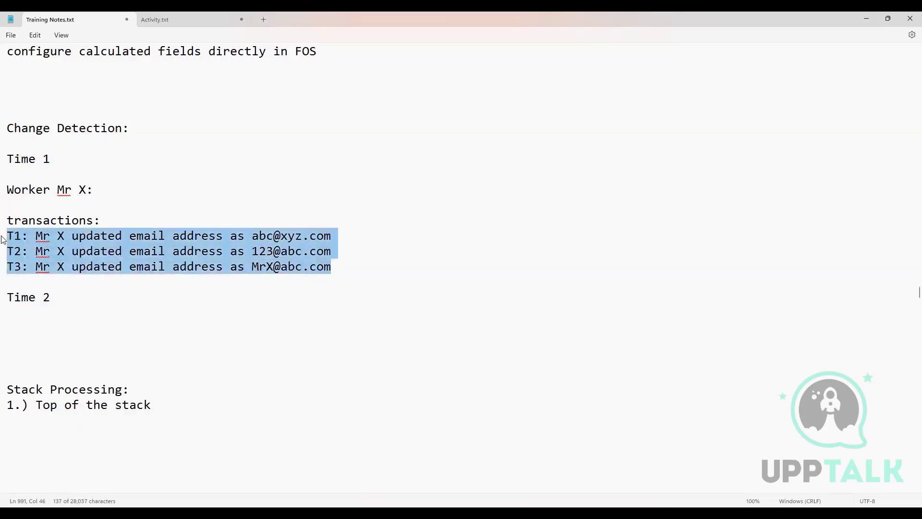
{"action": "left_click", "coordinate": [215, 288]}
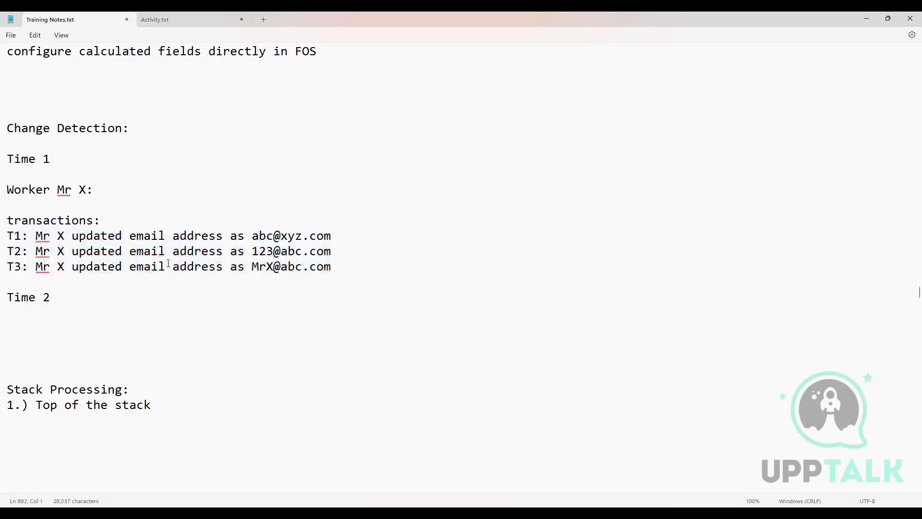
Step: Insert a blank line between transactions T1 and T2, and highlight the email address part of T1
{"action": "left_click", "coordinate": [340, 235]}
{"action": "key", "text": "Return"}
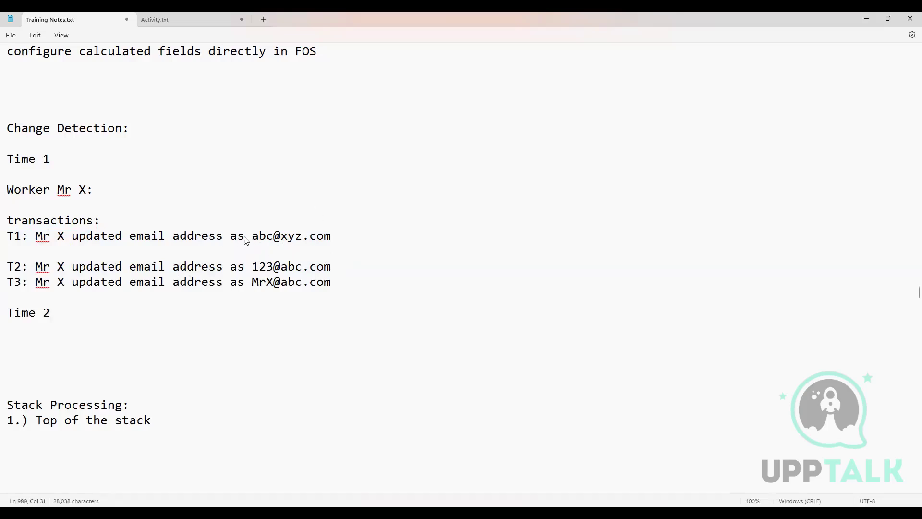
{"action": "left_click_drag", "start_coordinate": [223, 236], "coordinate": [331, 236]}
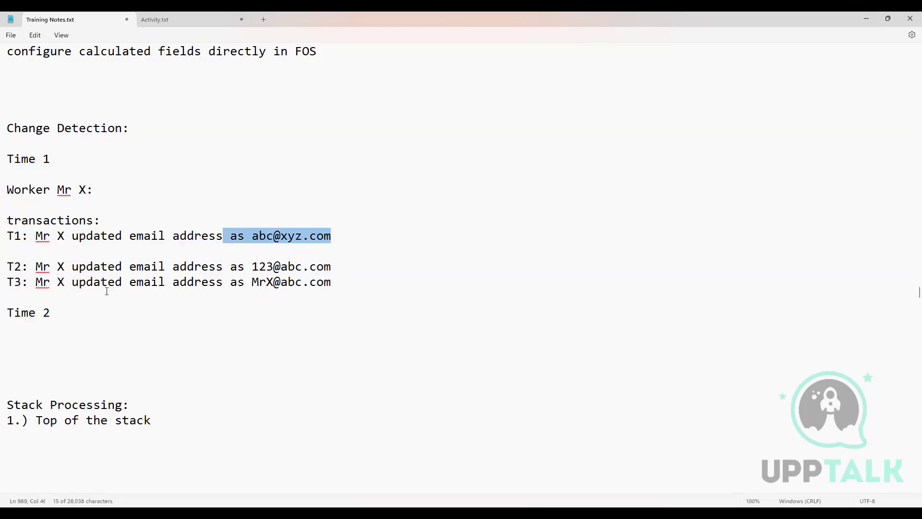
Step: Highlight the Time 2 label and the three transactions, and remove the blank line between T1 and T2
{"action": "left_click_drag", "start_coordinate": [70, 310], "coordinate": [5, 298]}
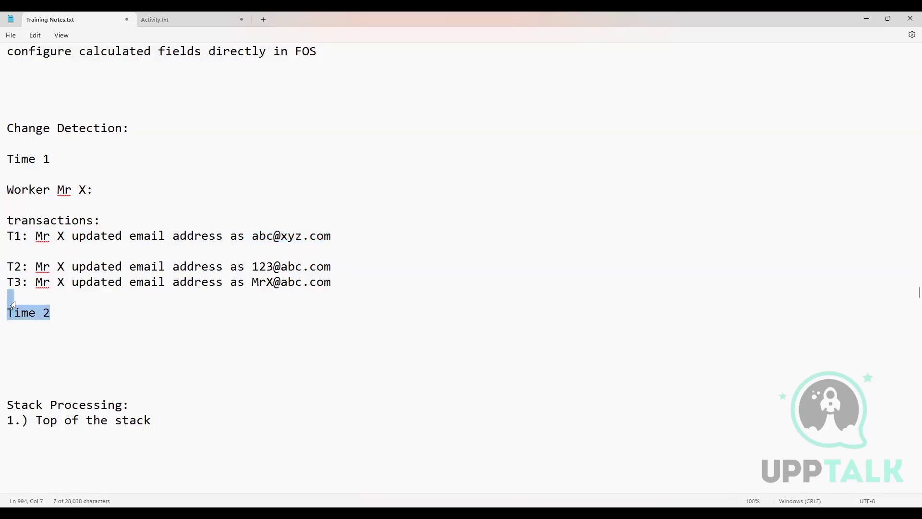
{"action": "left_click", "coordinate": [98, 208]}
{"action": "left_click_drag", "start_coordinate": [325, 287], "coordinate": [12, 237]}
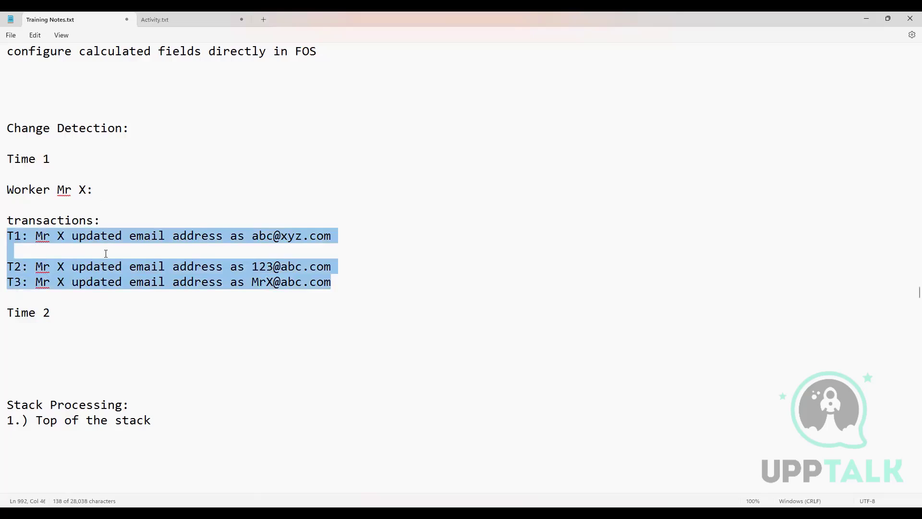
{"action": "left_click", "coordinate": [38, 254]}
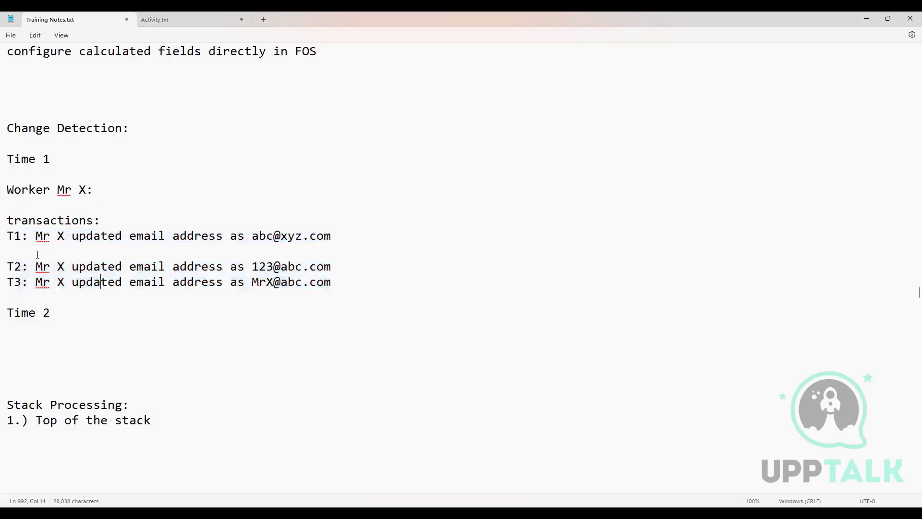
{"action": "key", "text": "BackSpace"}
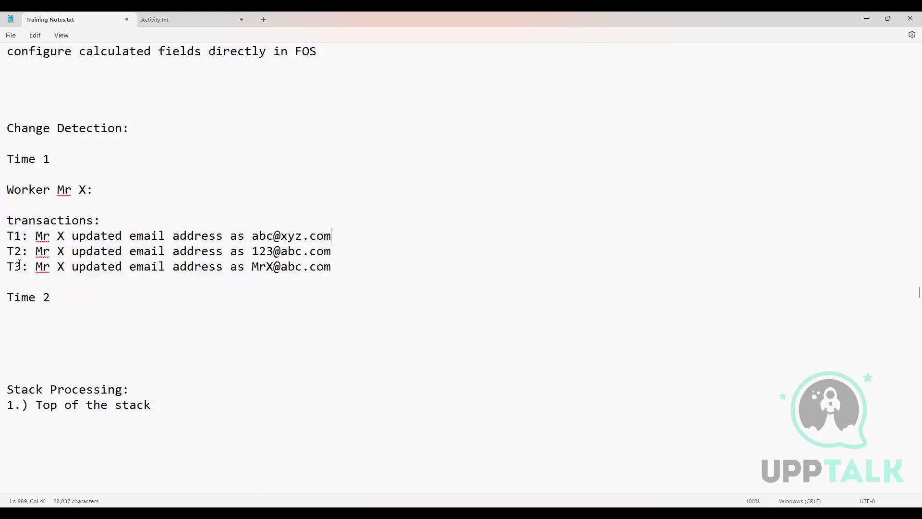
Step: Review the period between Time 1 and Time 2 by highlighting both labels, the T3 label and the end of transaction T3
{"action": "left_click_drag", "start_coordinate": [19, 239], "coordinate": [12, 271]}
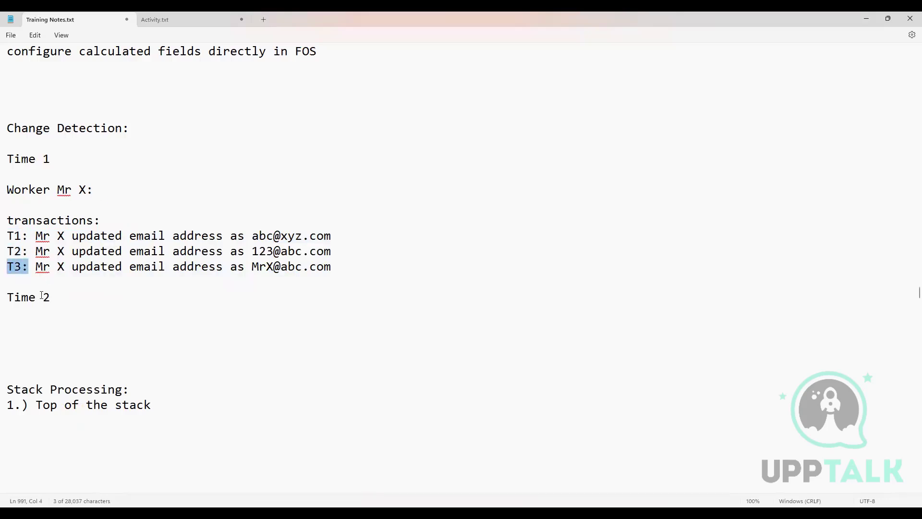
{"action": "left_click_drag", "start_coordinate": [55, 297], "coordinate": [7, 283]}
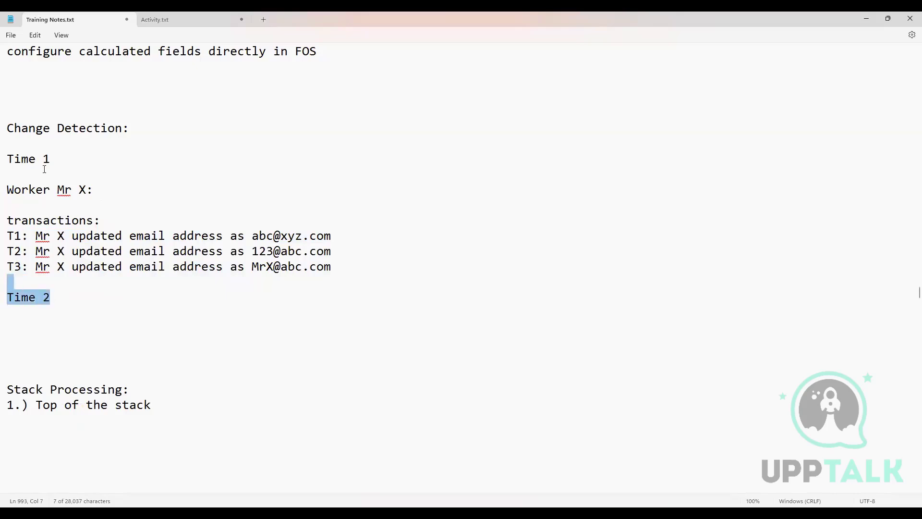
{"action": "left_click_drag", "start_coordinate": [50, 160], "coordinate": [6, 164]}
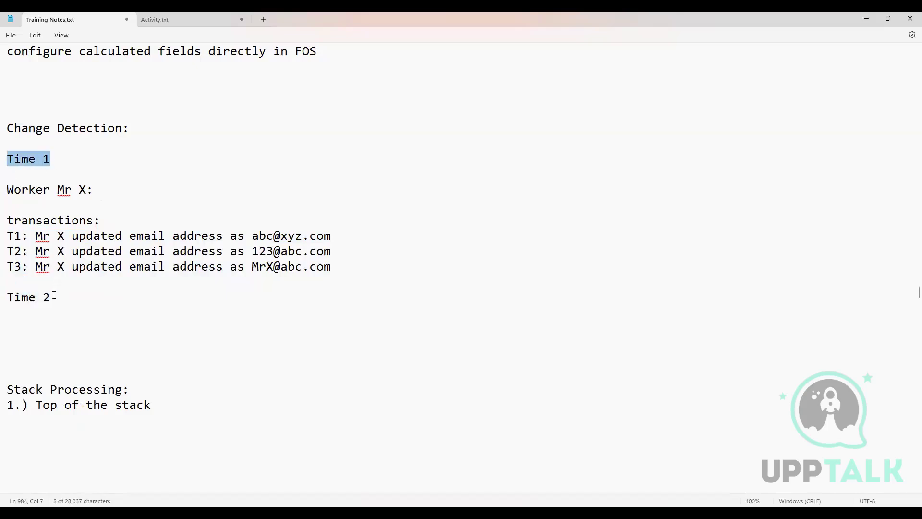
{"action": "left_click_drag", "start_coordinate": [52, 297], "coordinate": [4, 285]}
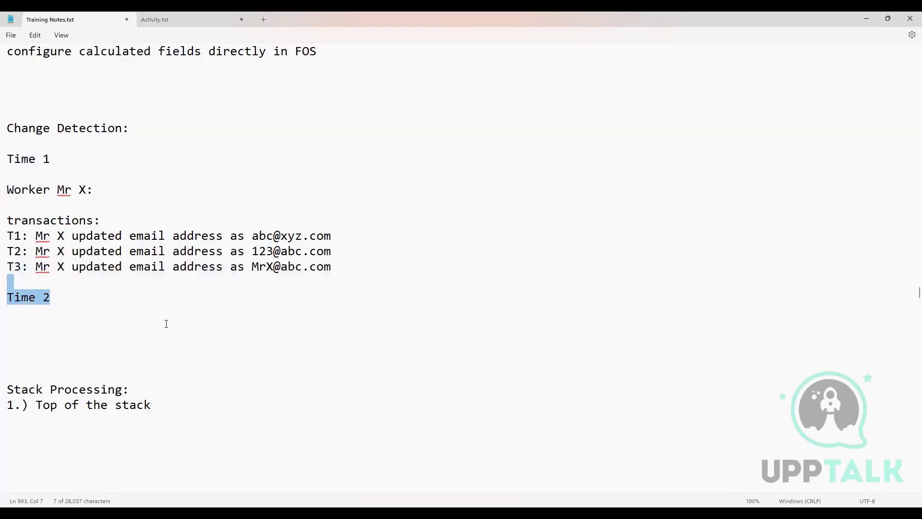
{"action": "scroll", "coordinate": [166, 324], "scroll_direction": "down", "scroll_amount": 2}
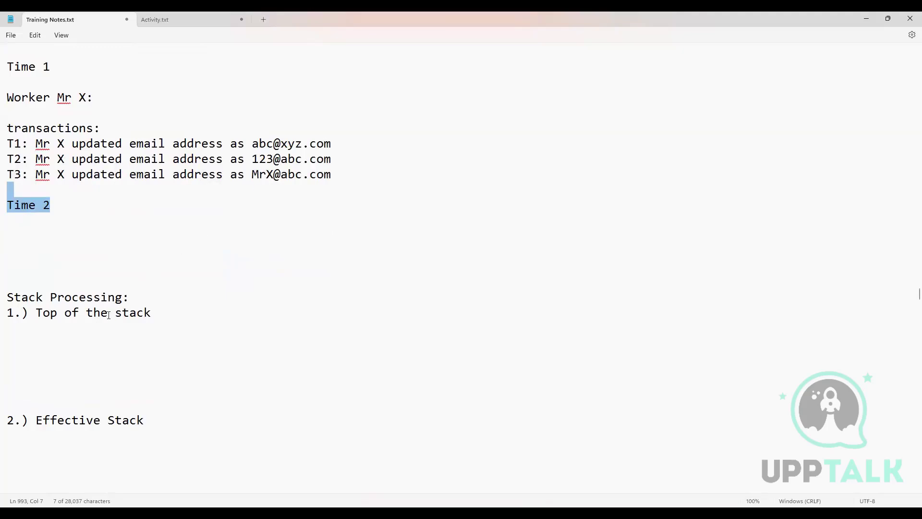
{"action": "left_click", "coordinate": [45, 212]}
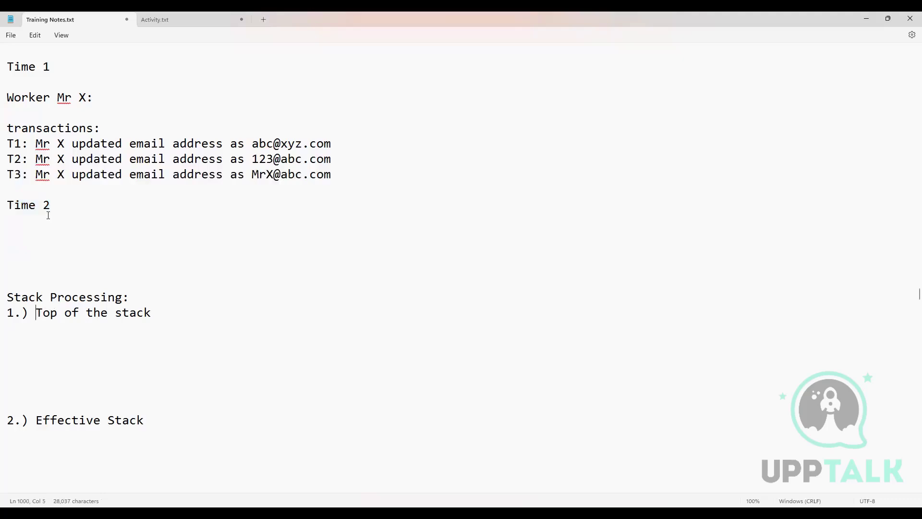
{"action": "left_click_drag", "start_coordinate": [56, 208], "coordinate": [5, 203]}
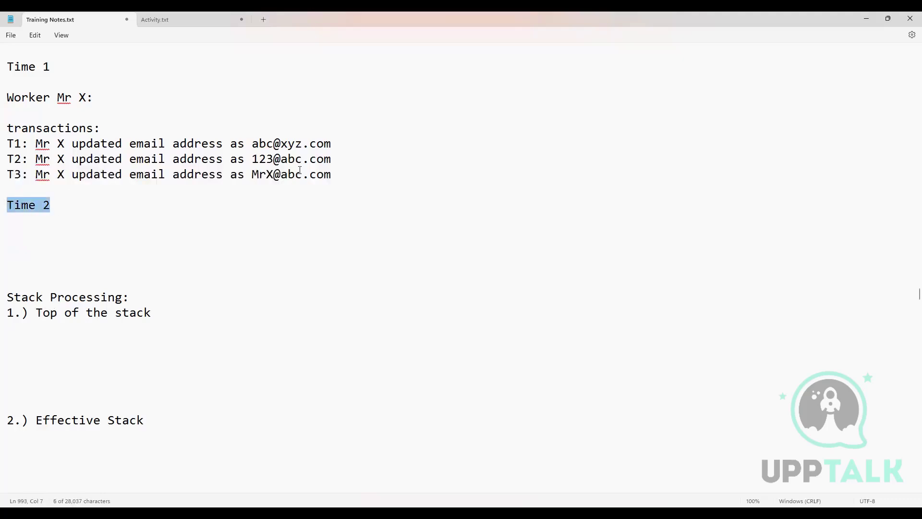
{"action": "double_click", "coordinate": [338, 175]}
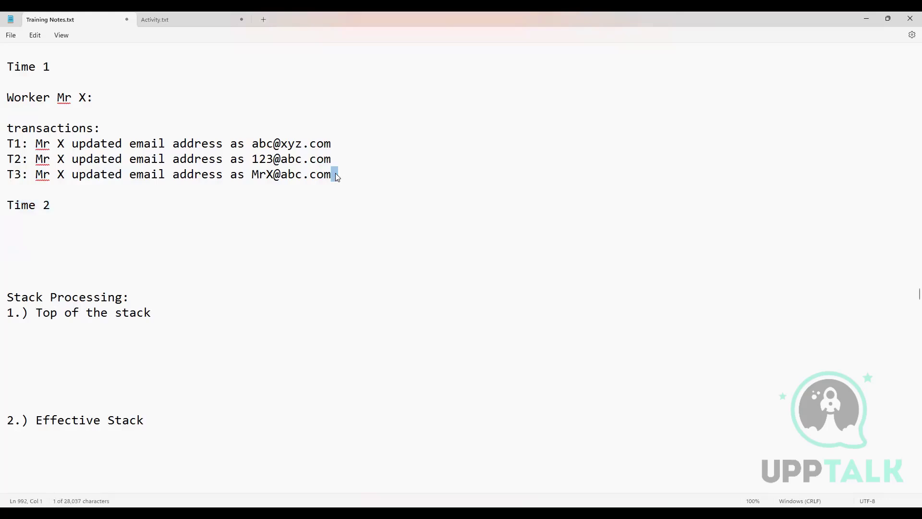
{"action": "left_click", "coordinate": [330, 175]}
Step: Add an "email address :" line under "1.) Top of the stack" with the email address from transaction T3
{"action": "left_click", "coordinate": [19, 335]}
{"action": "type", "text": "email addree"}
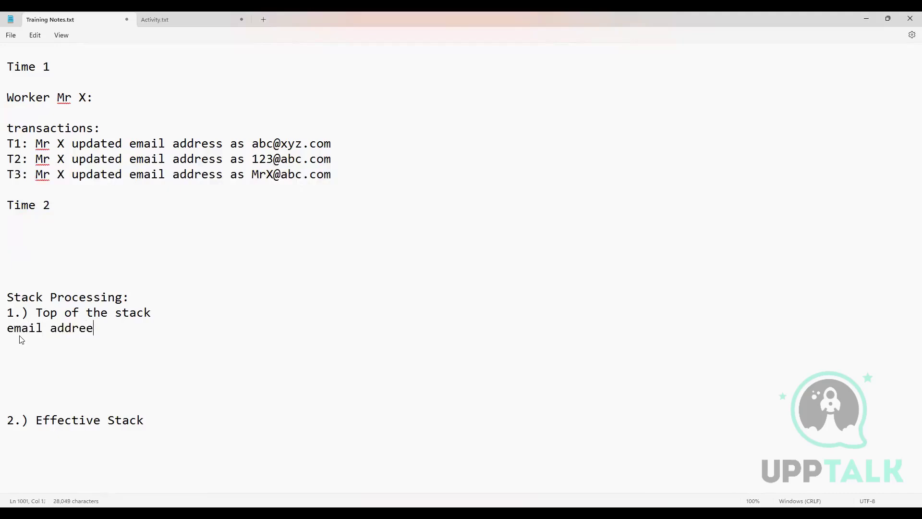
{"action": "key", "text": "BackSpace"}
{"action": "type", "text": "ss :MrX@abc.com"}
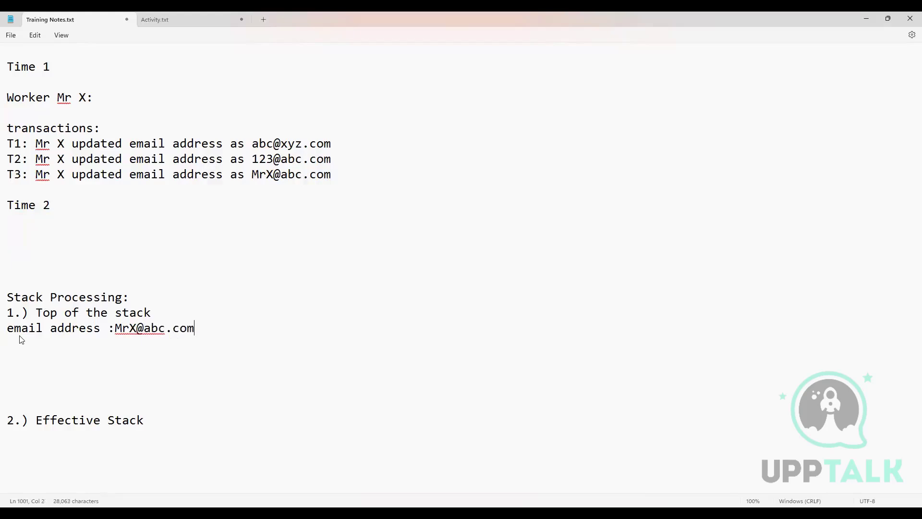
Step: Remove the extra blank lines between the top-of-stack email line and "2.) Effective Stack", leaving two
{"action": "key", "text": "BackSpace"}
{"action": "key", "text": "BackSpace"}
{"action": "key", "text": "BackSpace"}
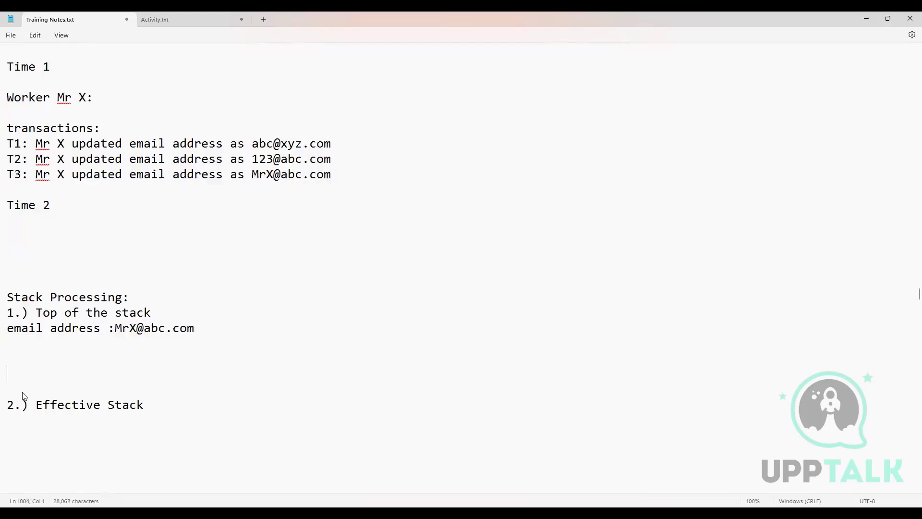
{"action": "scroll", "coordinate": [113, 354], "scroll_direction": "down", "scroll_amount": 2}
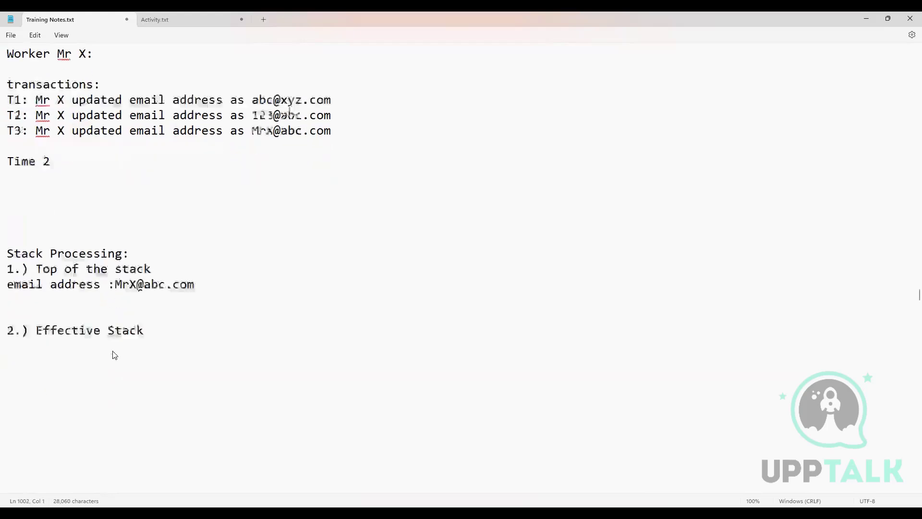
{"action": "left_click", "coordinate": [161, 285]}
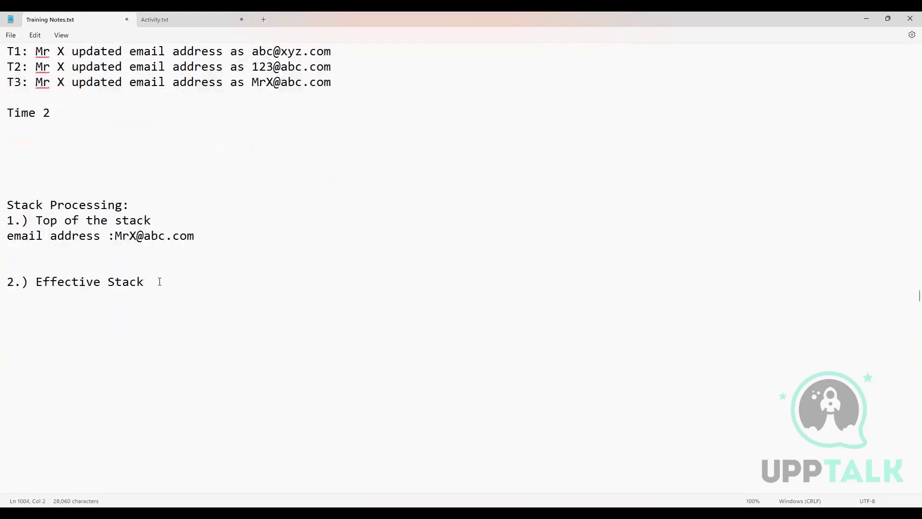
Step: Add an "Eff_seq1:" entry one blank line below the Effective Stack heading, with the email address copied from transaction T1
{"action": "scroll", "coordinate": [103, 223], "scroll_direction": "up", "scroll_amount": 2}
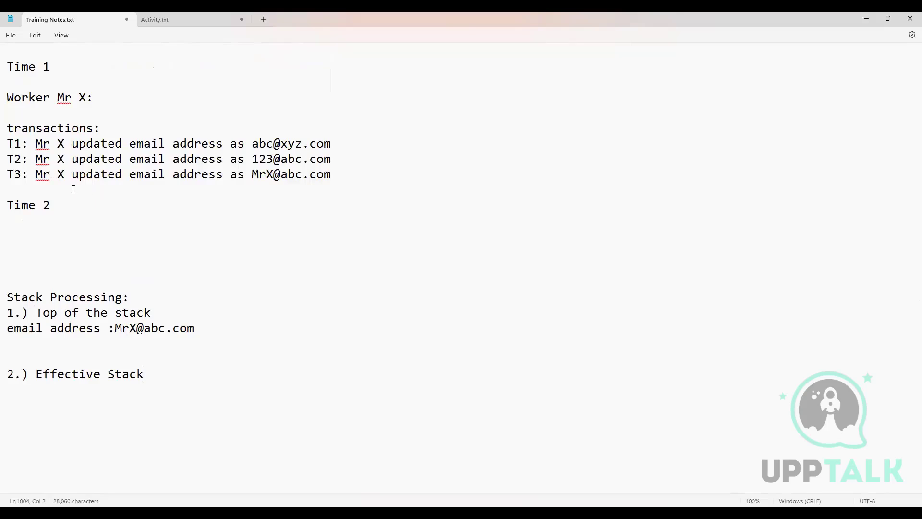
{"action": "key", "text": "Return"}
{"action": "key", "text": "Return"}
{"action": "type", "text": "Eff_seq1:"}
{"action": "left_click_drag", "start_coordinate": [251, 143], "coordinate": [332, 149]}
{"action": "key", "text": "ctrl+c"}
{"action": "left_click", "coordinate": [116, 398]}
{"action": "key", "text": "ctrl+v"}
Step: Add an "Eff_seq2:" entry on the line below Eff_seq1, with the email address copied from transaction T2
{"action": "type", "text": "Eff"}
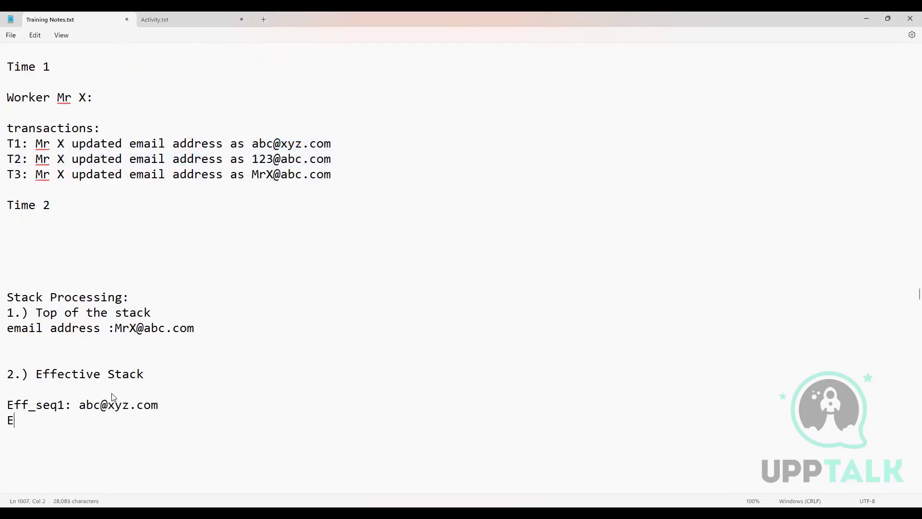
{"action": "type", "text": "_seq2:"}
{"action": "left_click_drag", "start_coordinate": [252, 159], "coordinate": [332, 166]}
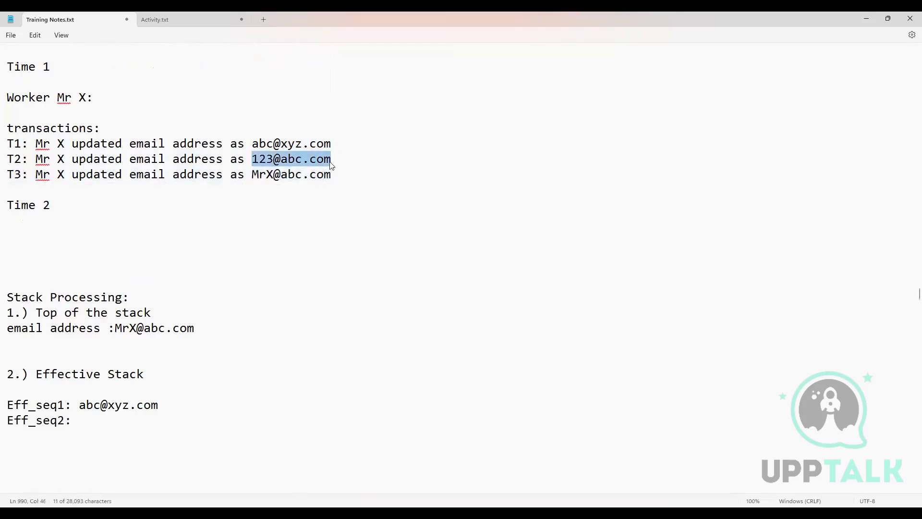
{"action": "left_click", "coordinate": [110, 419]}
{"action": "key", "text": "ctrl+v"}
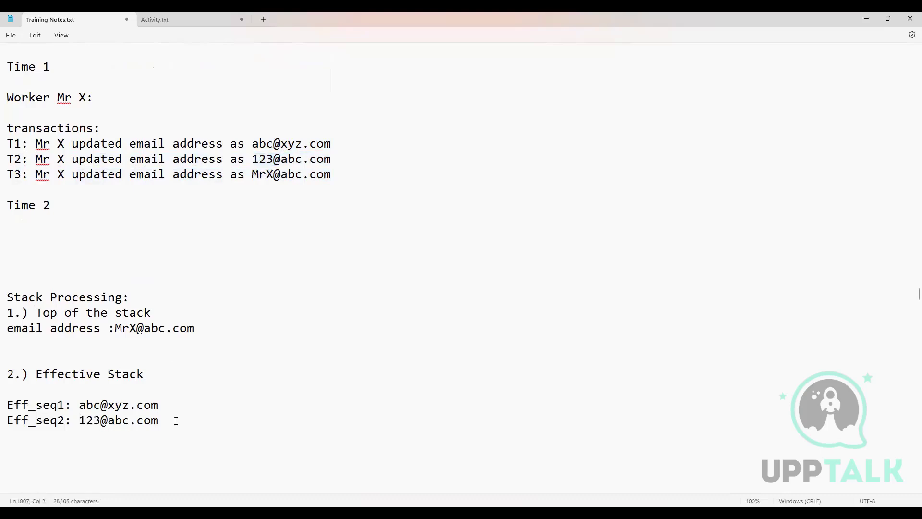
Step: Add an "Eff_seq3:" entry on the line below Eff_seq2, with the email address copied from transaction T3
{"action": "type", "text": "Eff_seq3:"}
{"action": "left_click_drag", "start_coordinate": [251, 175], "coordinate": [333, 178]}
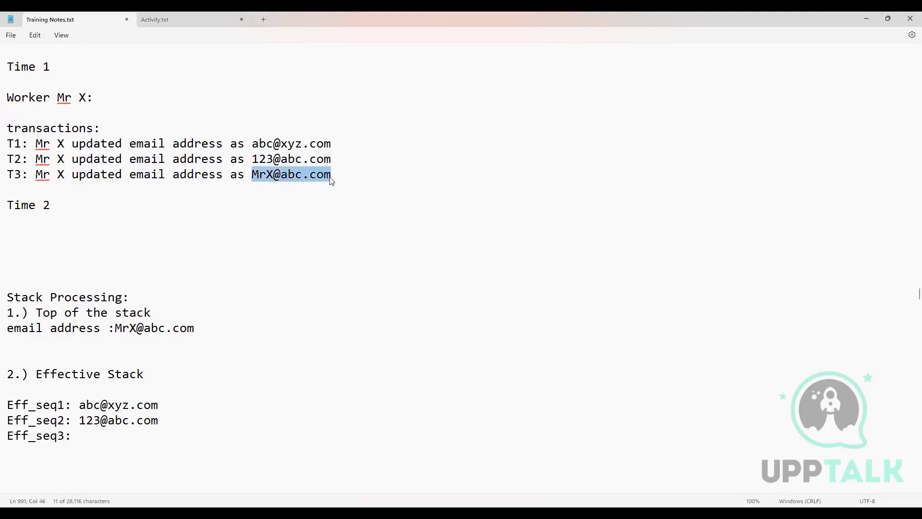
{"action": "left_click", "coordinate": [87, 433]}
{"action": "key", "text": "ctrl+v"}
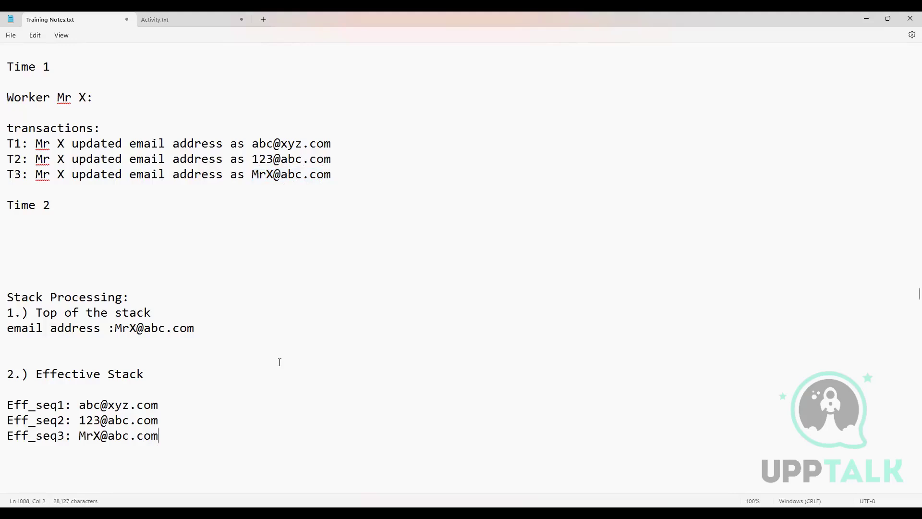
Step: Highlight the Effective Stack heading, and reduce the gap between Time 2 and Stack Processing to one blank line
{"action": "scroll", "coordinate": [267, 368], "scroll_direction": "down", "scroll_amount": 1}
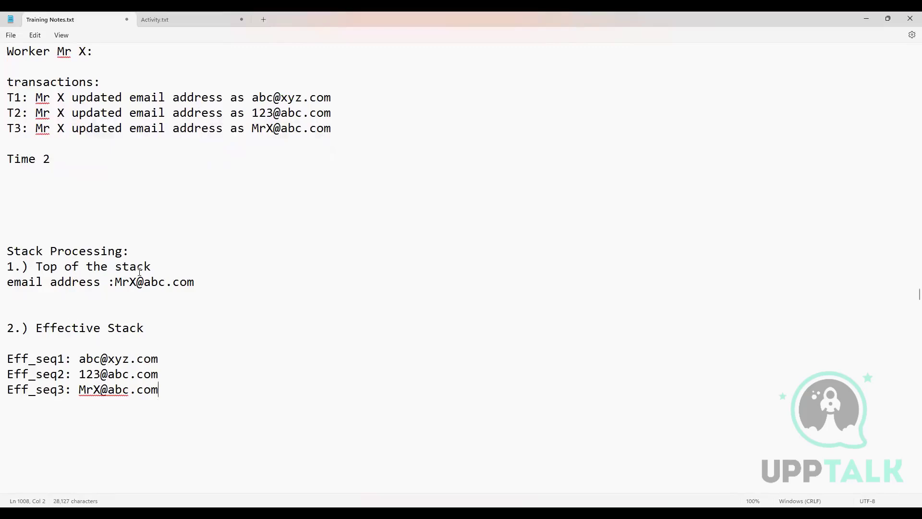
{"action": "left_click_drag", "start_coordinate": [36, 327], "coordinate": [148, 333]}
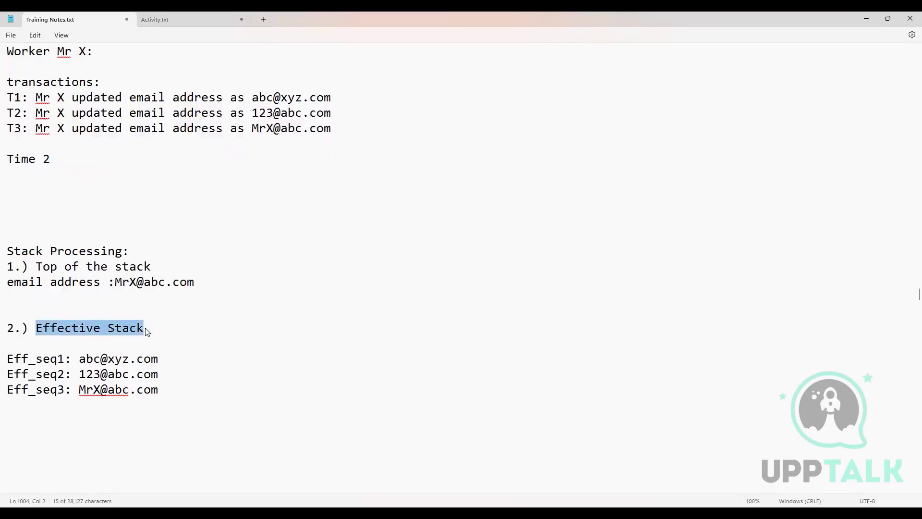
{"action": "left_click", "coordinate": [88, 220]}
{"action": "key", "text": "BackSpace"}
{"action": "key", "text": "BackSpace"}
{"action": "key", "text": "BackSpace"}
{"action": "key", "text": "BackSpace"}
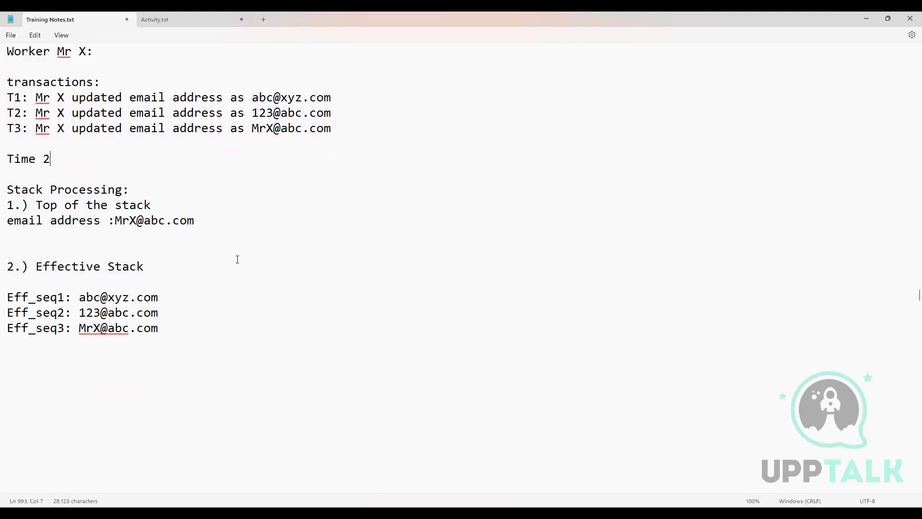
Step: Compare the Top of the stack entry with the Effective Stack section against the transactions, highlighting the entry and the section heading
{"action": "scroll", "coordinate": [237, 259], "scroll_direction": "up", "scroll_amount": 2}
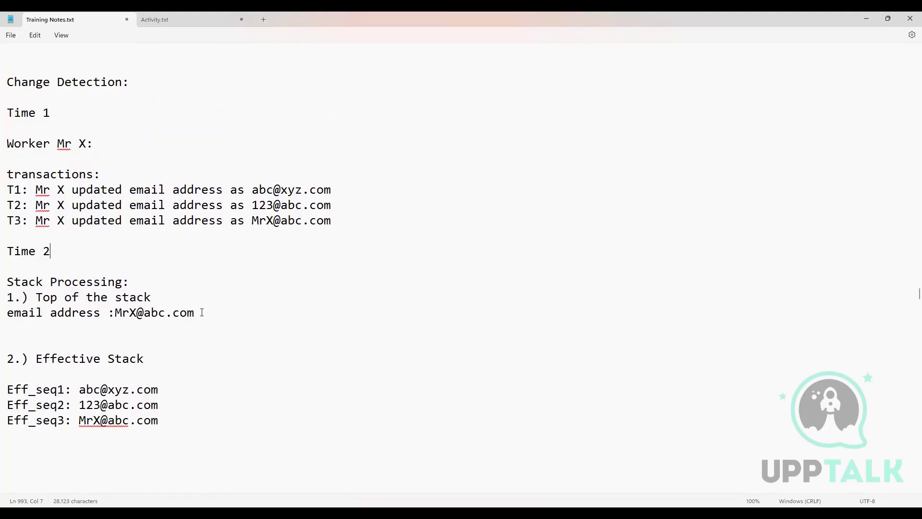
{"action": "left_click_drag", "start_coordinate": [194, 312], "coordinate": [15, 298]}
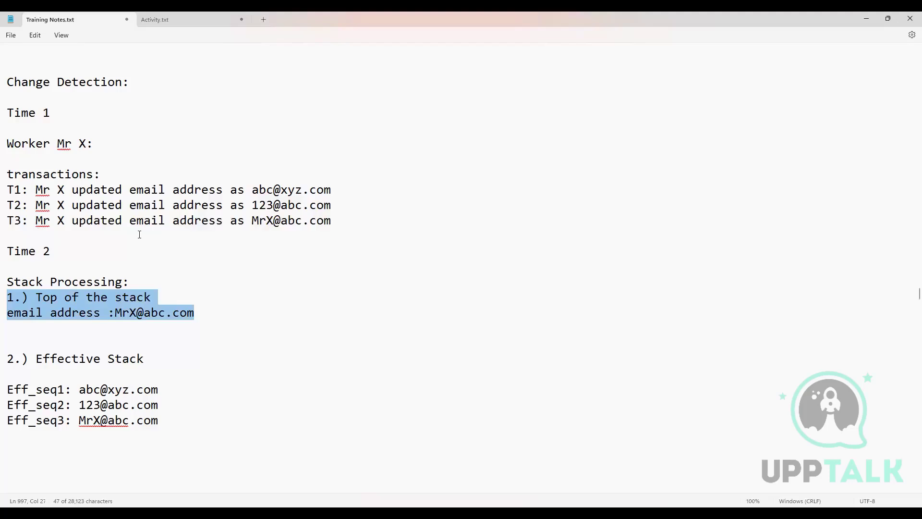
{"action": "scroll", "coordinate": [165, 226], "scroll_direction": "down", "scroll_amount": 2}
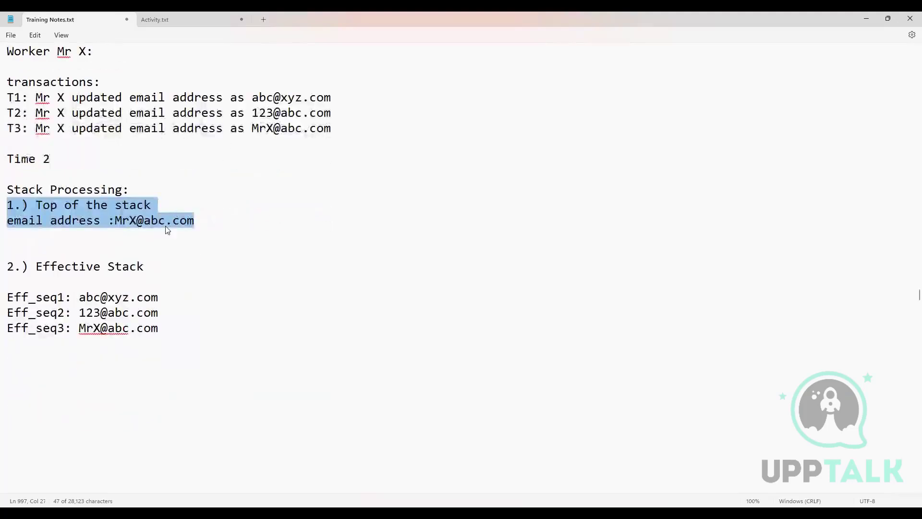
{"action": "scroll", "coordinate": [167, 230], "scroll_direction": "down", "scroll_amount": 3}
{"action": "scroll", "coordinate": [129, 223], "scroll_direction": "up", "scroll_amount": 2}
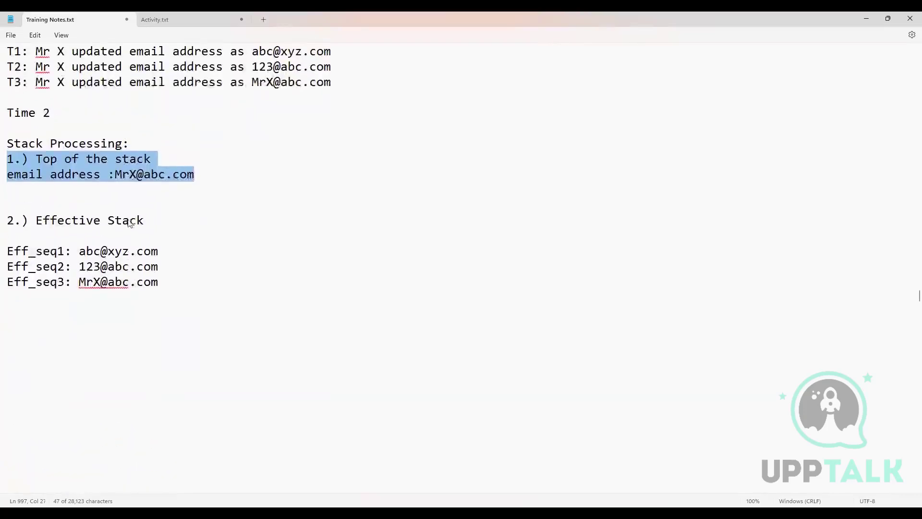
{"action": "scroll", "coordinate": [130, 224], "scroll_direction": "up", "scroll_amount": 3}
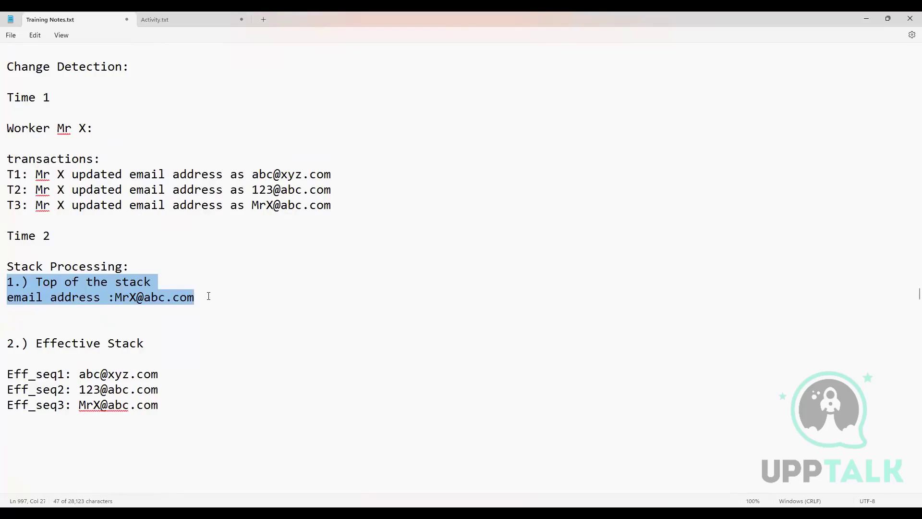
{"action": "left_click", "coordinate": [209, 296]}
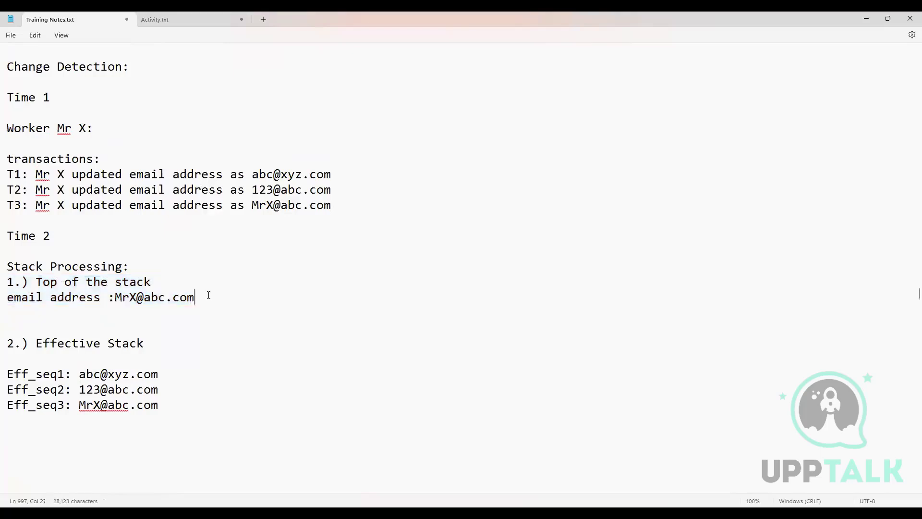
{"action": "left_click_drag", "start_coordinate": [209, 295], "coordinate": [1, 279]}
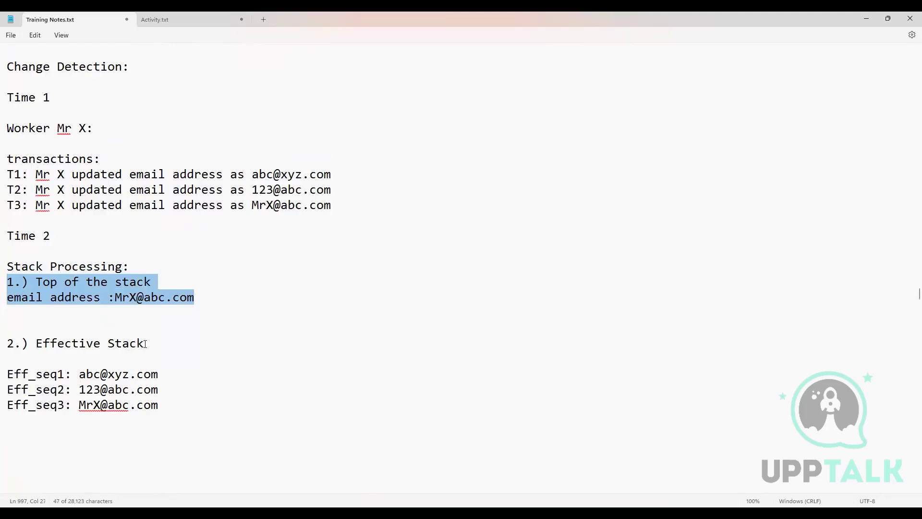
{"action": "left_click_drag", "start_coordinate": [144, 344], "coordinate": [11, 344]}
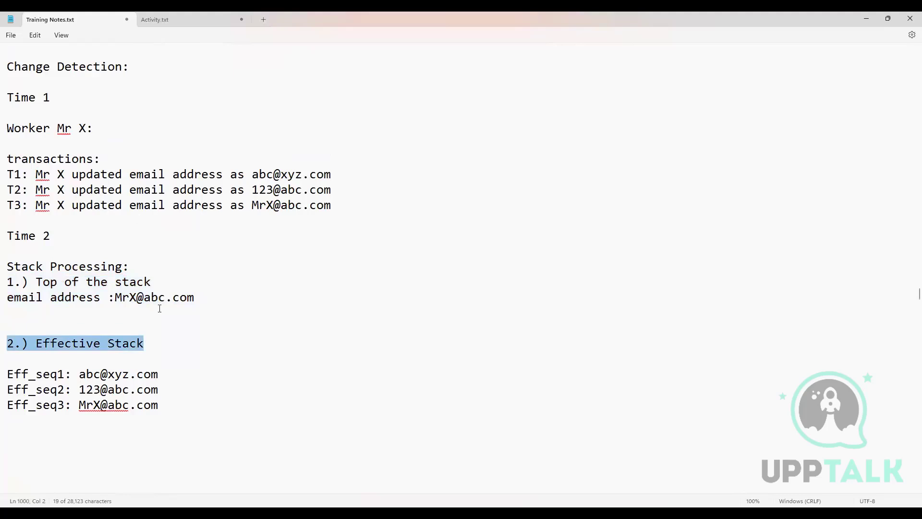
{"action": "left_click", "coordinate": [194, 297]}
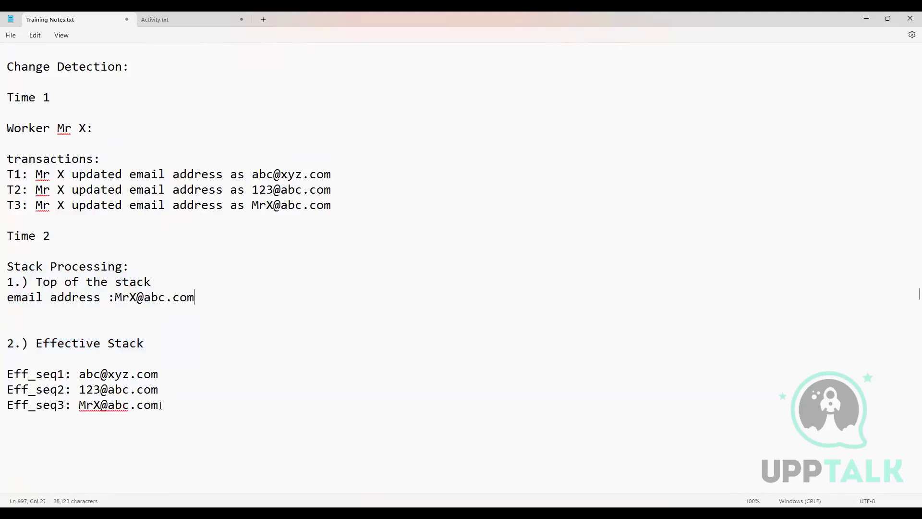
Step: Highlight the whole Effective Stack section with its three Eff_seq entries, and compare it with the notes above
{"action": "left_click_drag", "start_coordinate": [161, 405], "coordinate": [328, 332]}
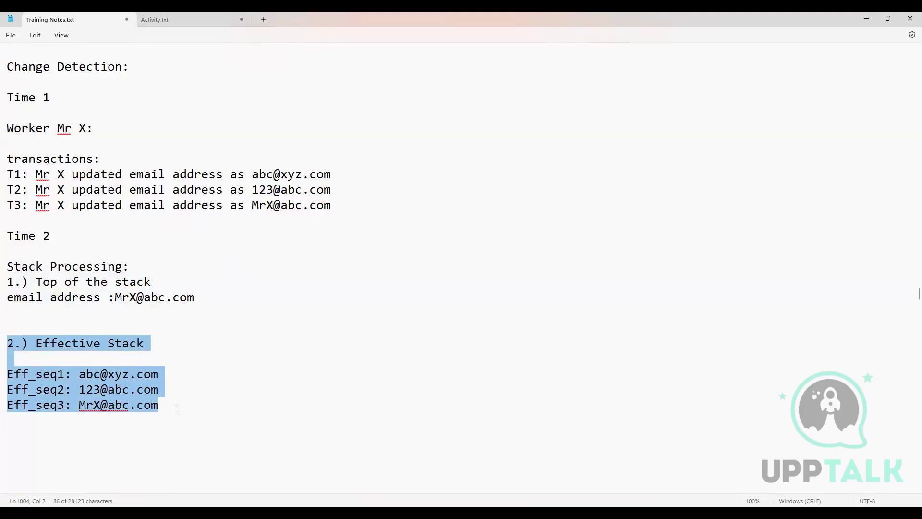
{"action": "scroll", "coordinate": [408, 365], "scroll_direction": "up", "scroll_amount": 2}
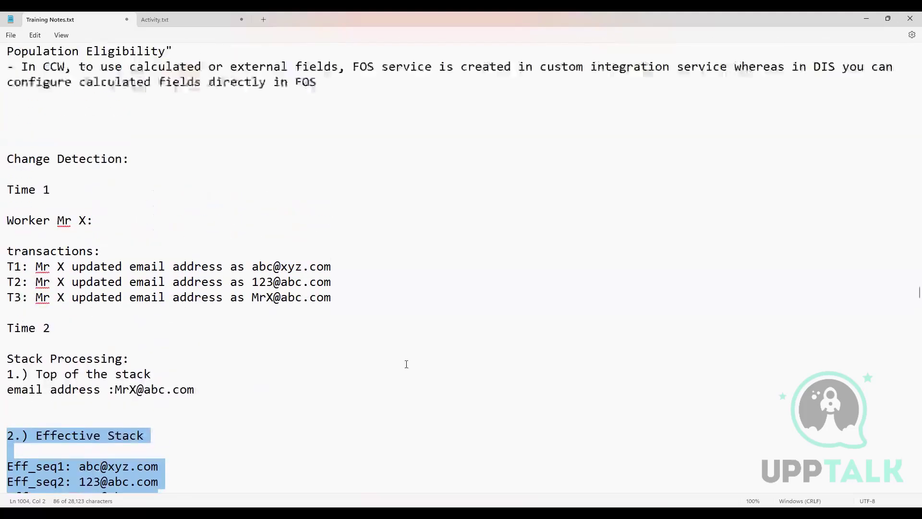
{"action": "scroll", "coordinate": [398, 361], "scroll_direction": "down", "scroll_amount": 2}
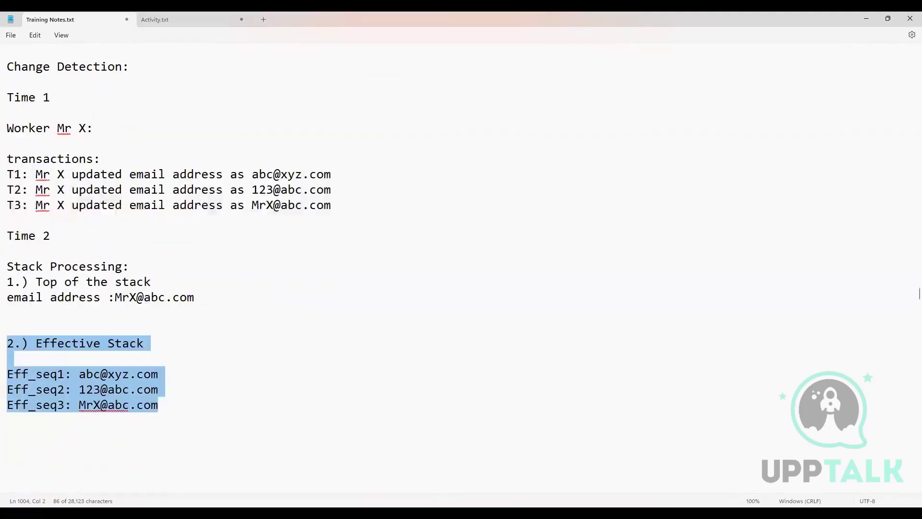
Step: Switch to Workday, search for "create int sys", and open the Create Integration System task with the System Name ready for entry
{"action": "key", "text": "alt+Tab"}
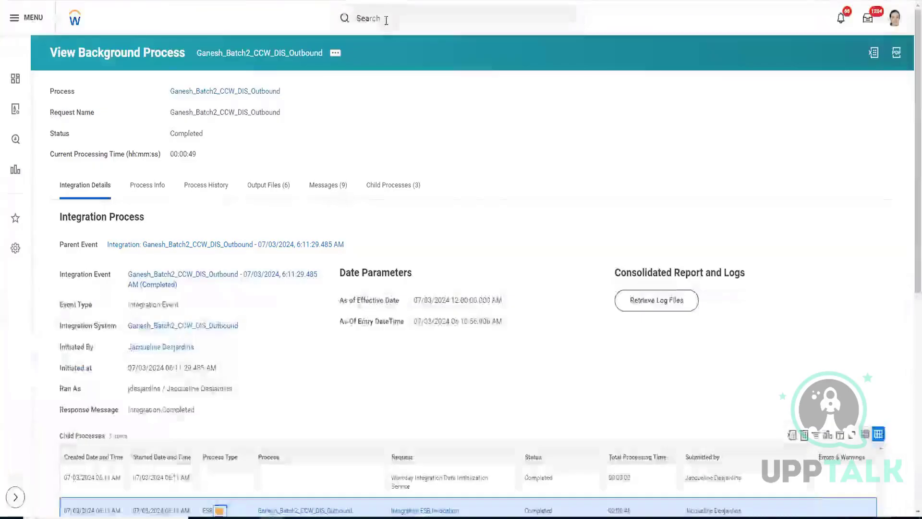
{"action": "left_click", "coordinate": [384, 18]}
{"action": "type", "text": "create "}
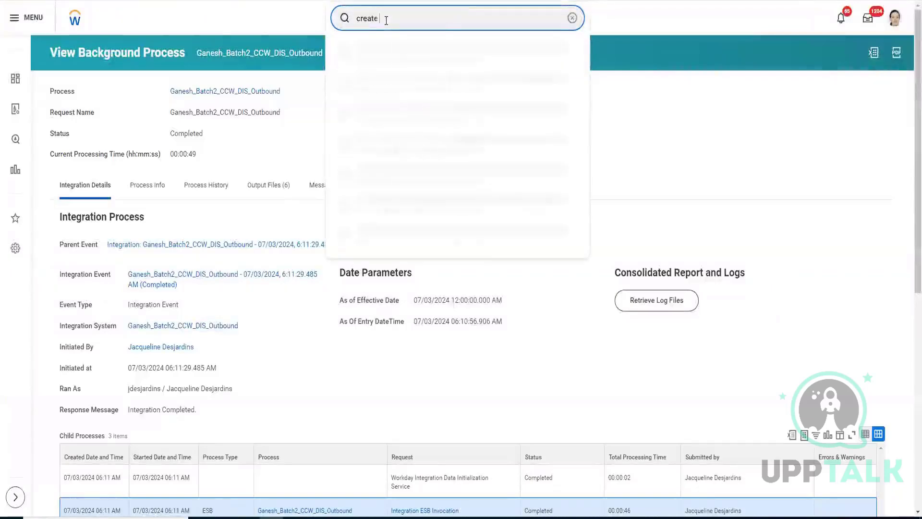
{"action": "type", "text": "int sys"}
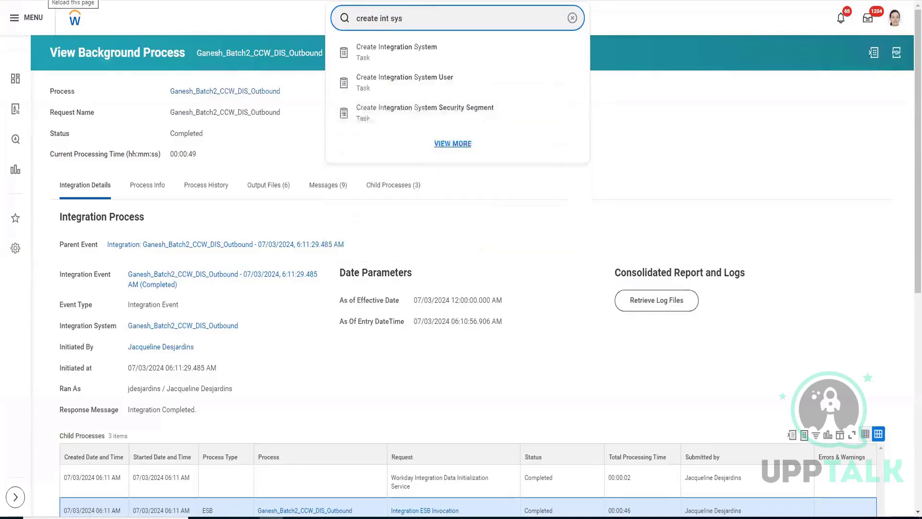
{"action": "left_click", "coordinate": [258, 54]}
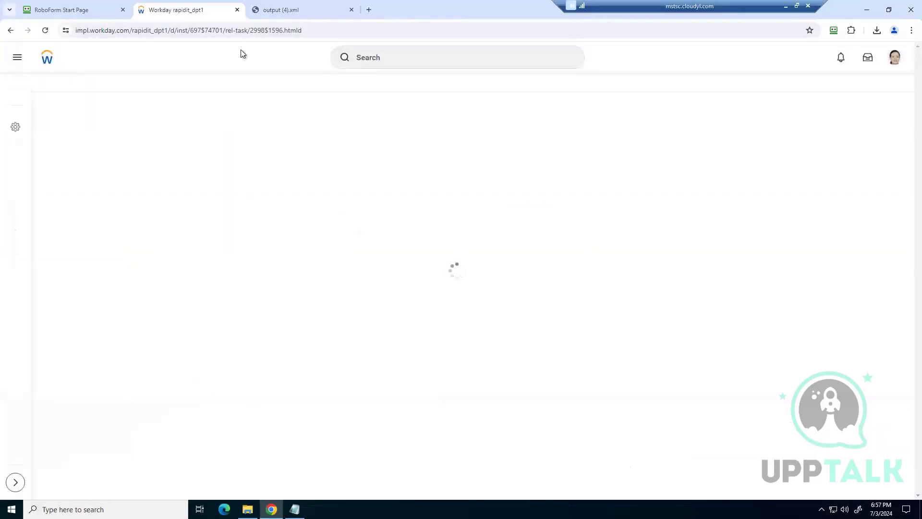
{"action": "left_click", "coordinate": [370, 57]}
{"action": "type", "text": "cr"}
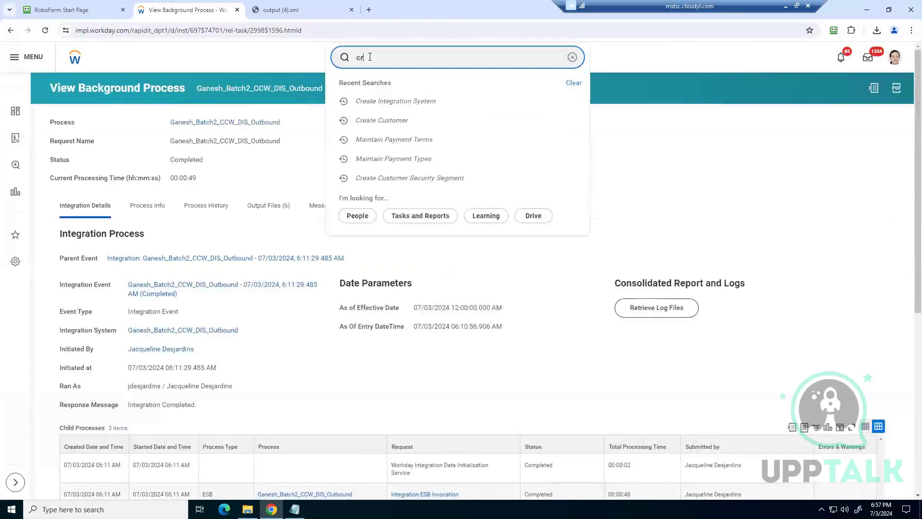
{"action": "type", "text": "eate int sys"}
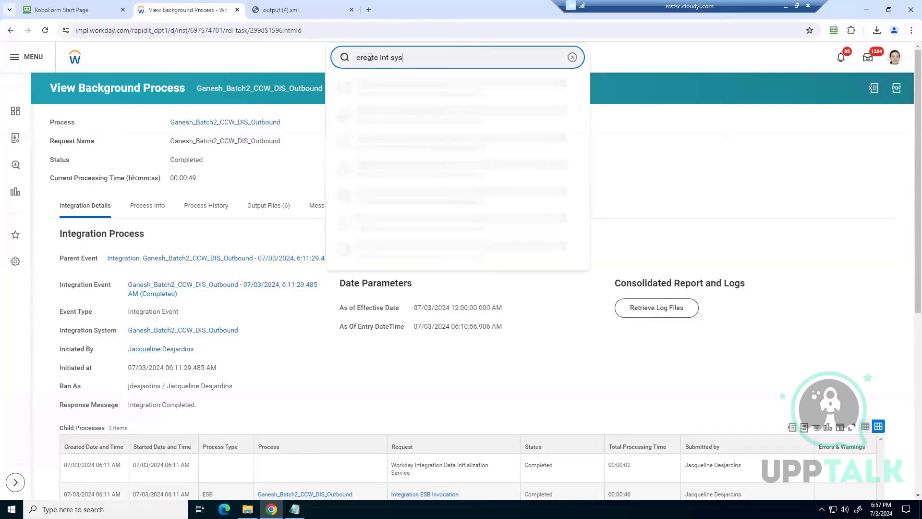
{"action": "left_click", "coordinate": [407, 91]}
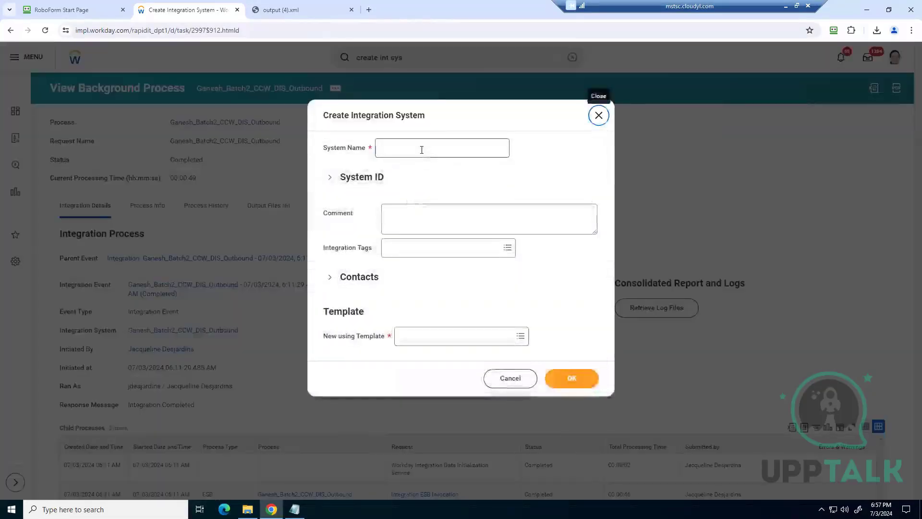
{"action": "left_click", "coordinate": [422, 149]}
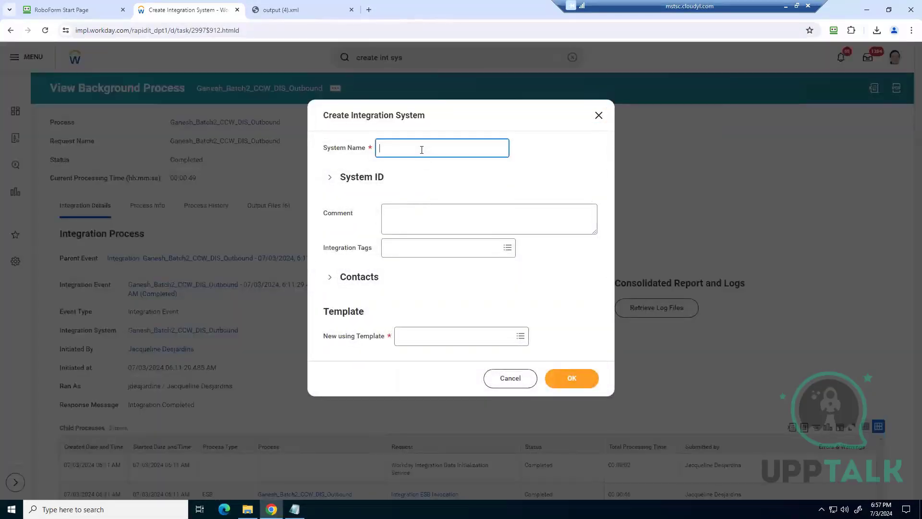
Step: Enter a system name made of the trainer's first name followed by "_Batch2_WECI"
{"action": "type", "text": "Ganesh"}
{"action": "type", "text": "_W"}
{"action": "key", "text": "BackSpace"}
{"action": "key", "text": "BackSpace"}
{"action": "key", "text": "BackSpace"}
{"action": "type", "text": "Batch2_WEC"}
Step: Try to find the integration template by searching for "Worker effecti change" and "WEC"
{"action": "left_click", "coordinate": [421, 338]}
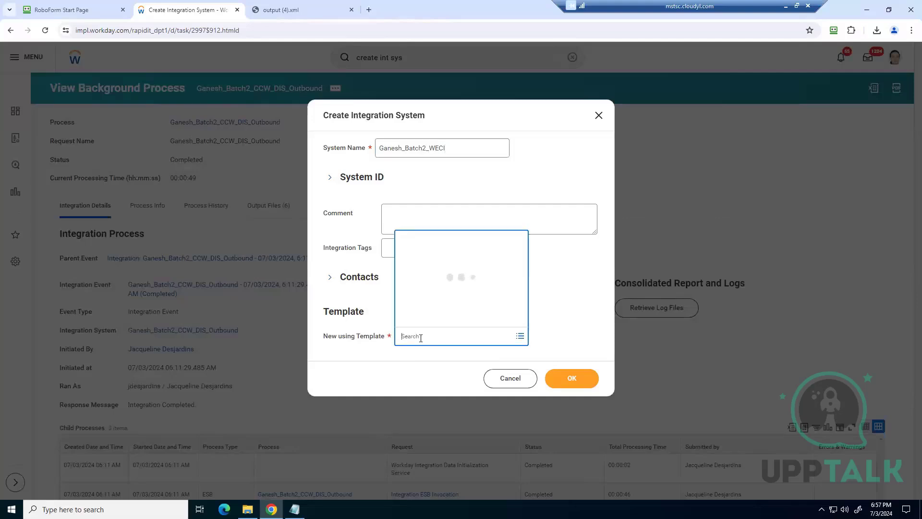
{"action": "type", "text": "Worker Effec"}
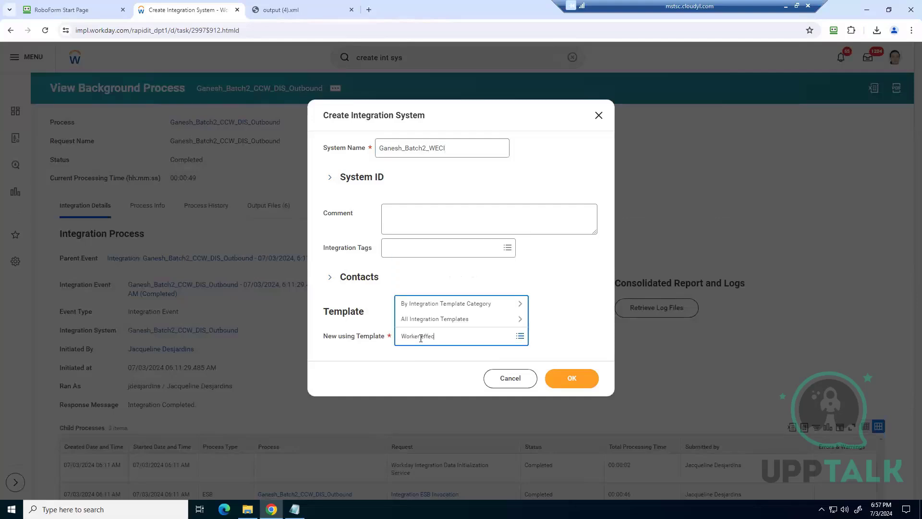
{"action": "type", "text": "ti change"}
{"action": "key", "text": "Return"}
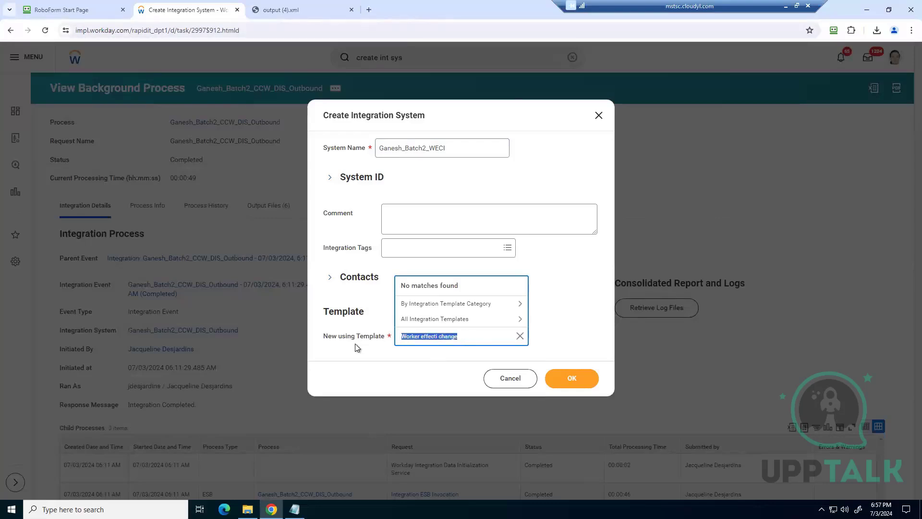
{"action": "type", "text": "WECI"}
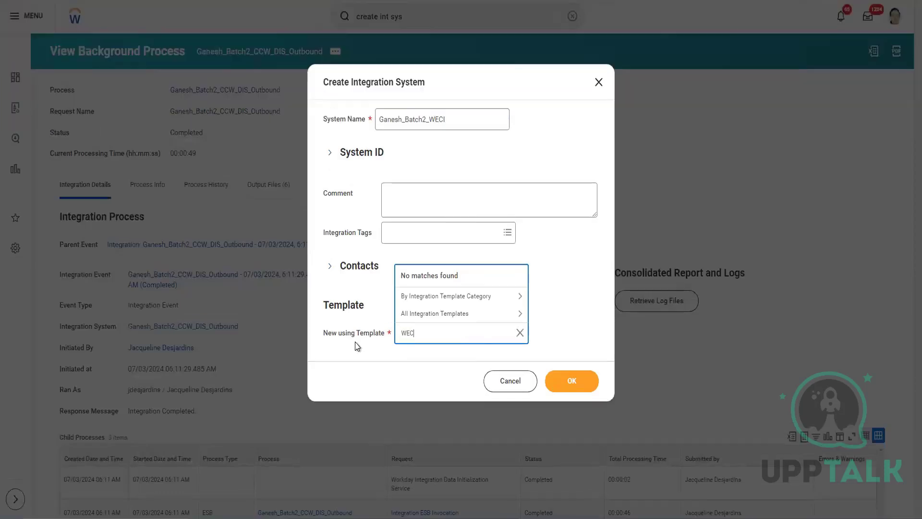
{"action": "key", "text": "Return"}
Step: Search the templates for "Worker effe", select Worker Effective Change Interface, and create the integration system
{"action": "type", "text": "Worker effe"}
{"action": "key", "text": "Return"}
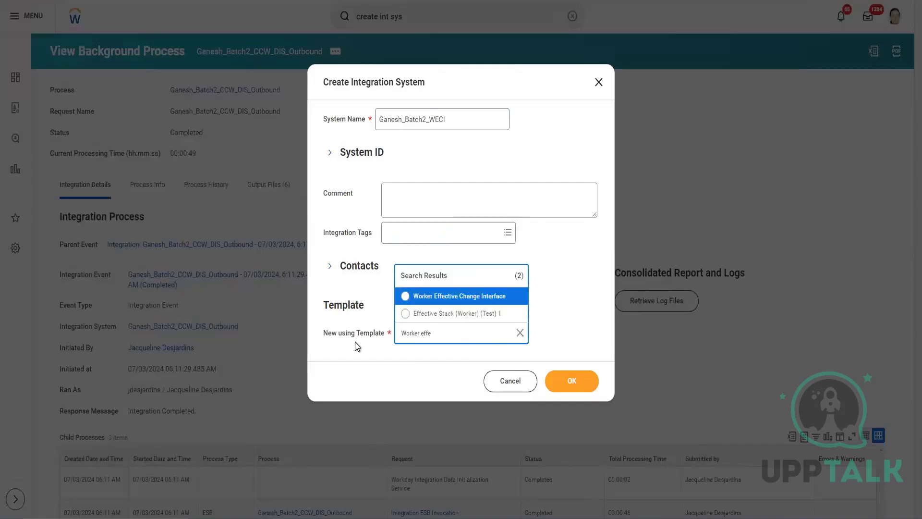
{"action": "left_click", "coordinate": [467, 296]}
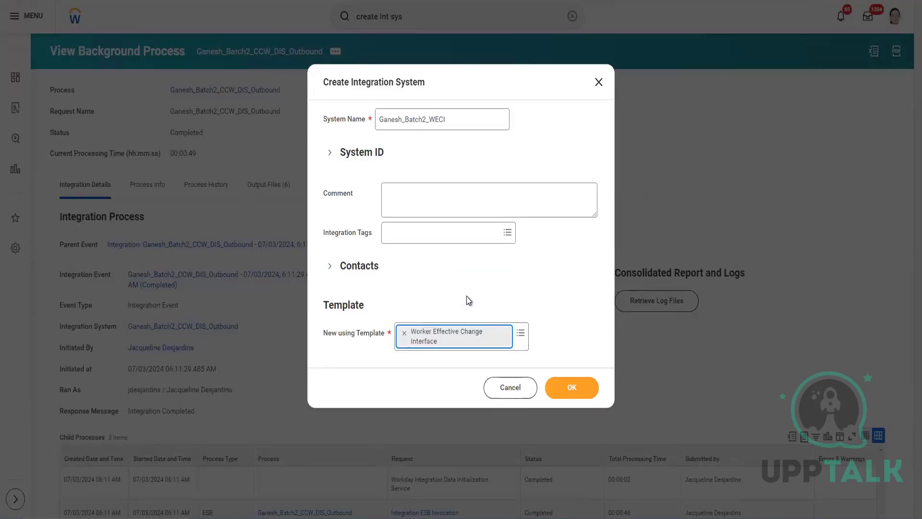
{"action": "left_click", "coordinate": [579, 390]}
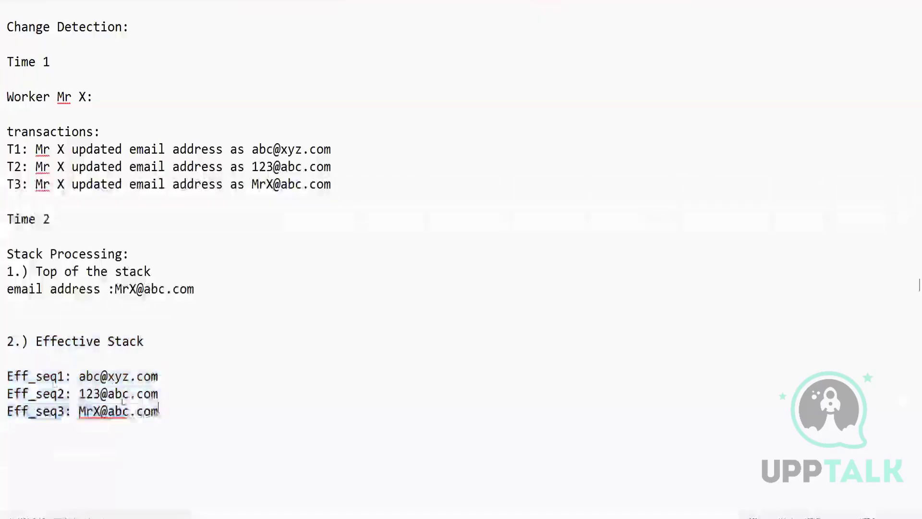
Step: Review and accept the default integration services for the new system, and open the details of its page error
{"action": "left_click_drag", "start_coordinate": [158, 412], "coordinate": [2, 342]}
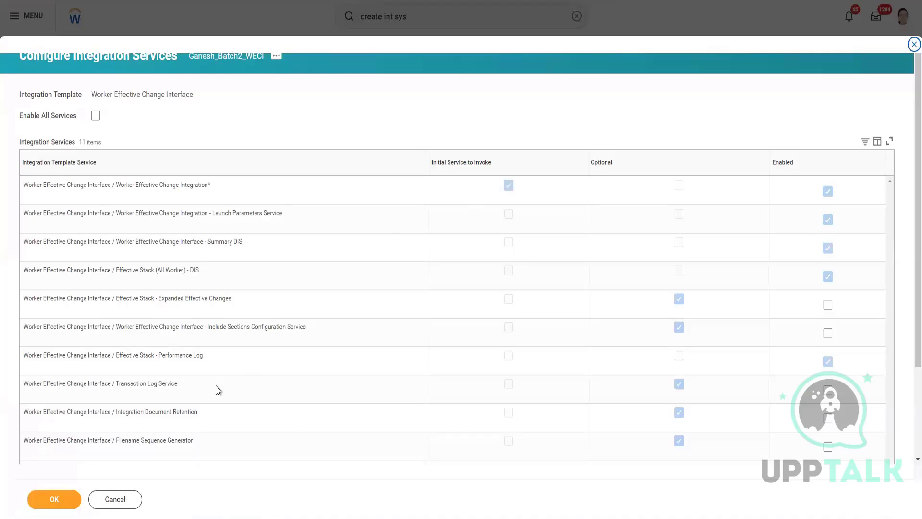
{"action": "scroll", "coordinate": [217, 389], "scroll_direction": "down", "scroll_amount": 2}
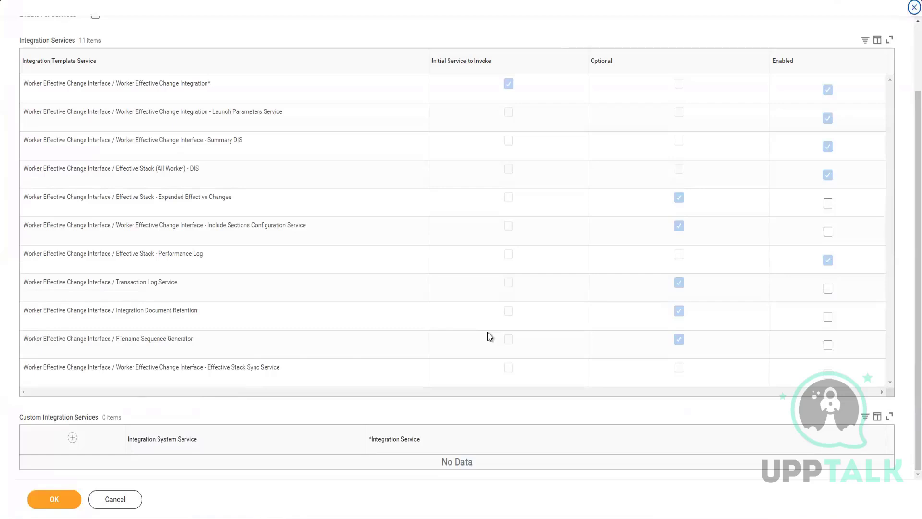
{"action": "scroll", "coordinate": [488, 333], "scroll_direction": "up", "scroll_amount": 1}
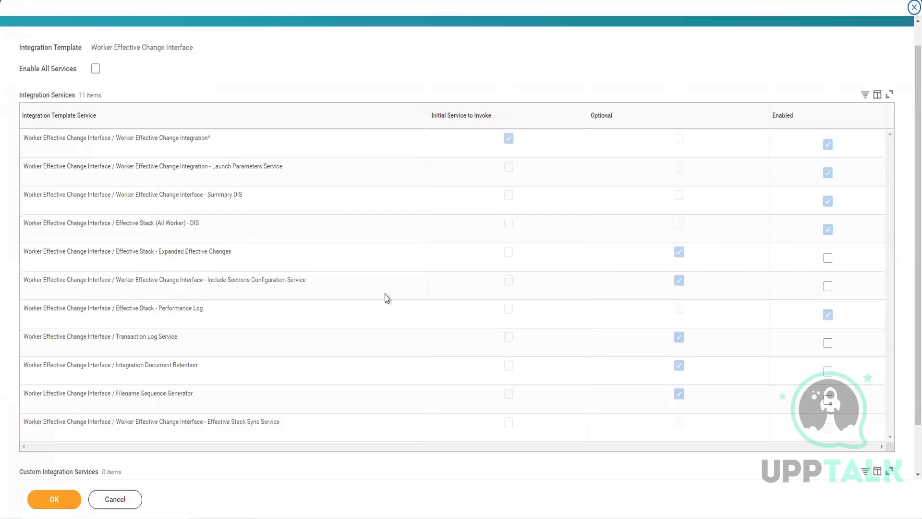
{"action": "scroll", "coordinate": [142, 458], "scroll_direction": "down", "scroll_amount": 1}
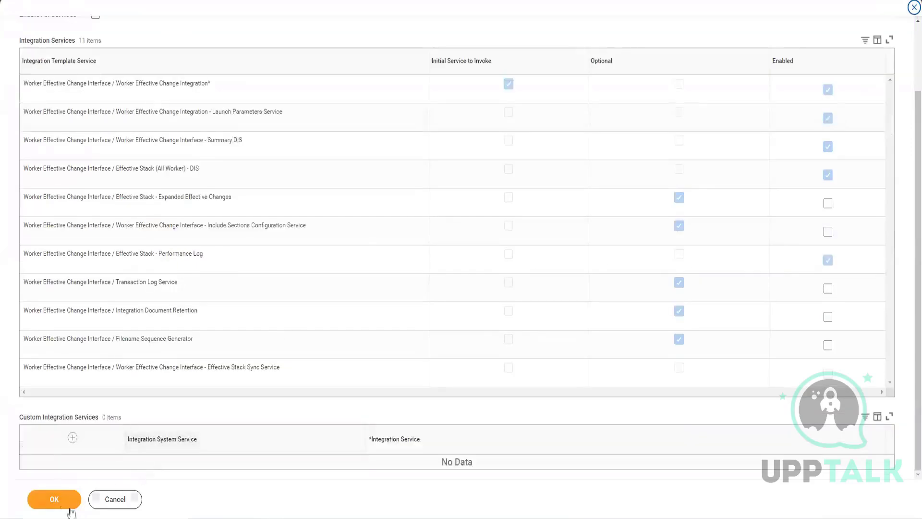
{"action": "left_click", "coordinate": [62, 500]}
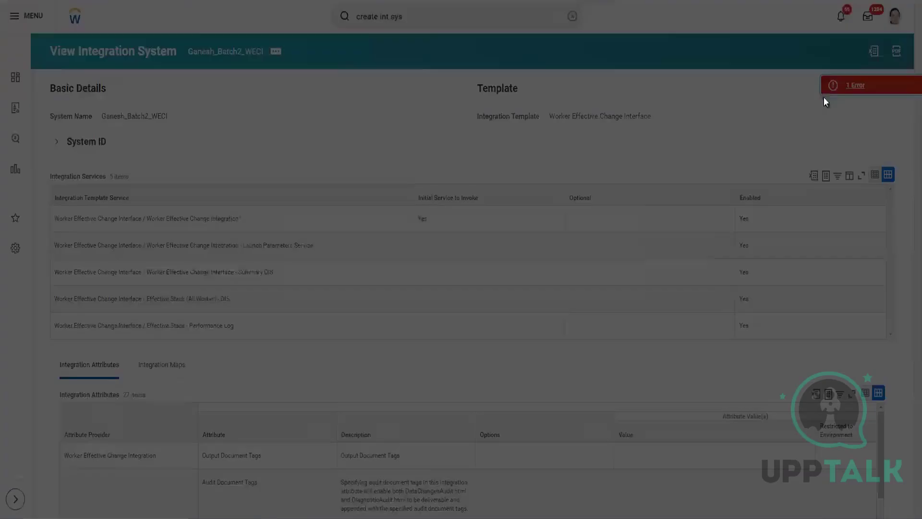
{"action": "left_click", "coordinate": [824, 94]}
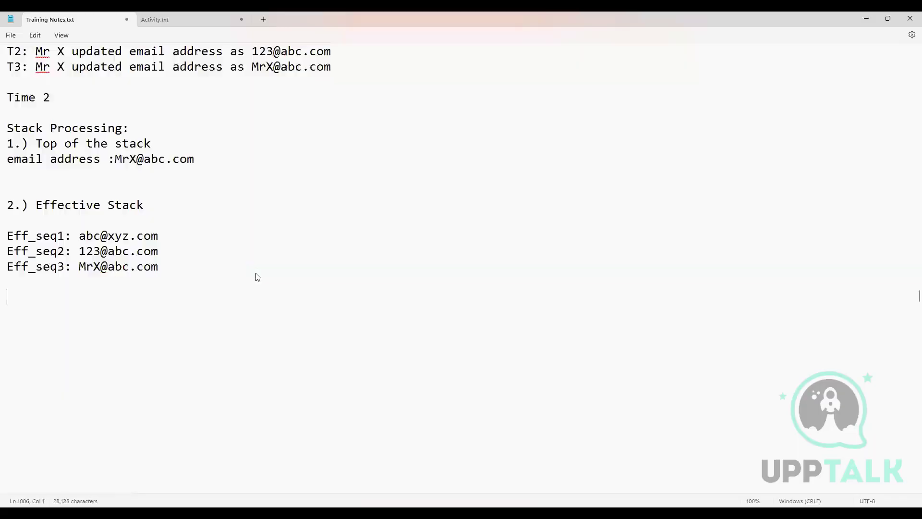
Step: Below the Effective Stack notes, add the lines "WECI (Worker Effective Change Interface)" and "PECI"
{"action": "type", "text": "WECI"}
{"action": "key", "text": "Return"}
{"action": "type", "text": "PECi"}
{"action": "key", "text": "BackSpace"}
{"action": "type", "text": "I"}
{"action": "type", "text": "(Worker Ef"}
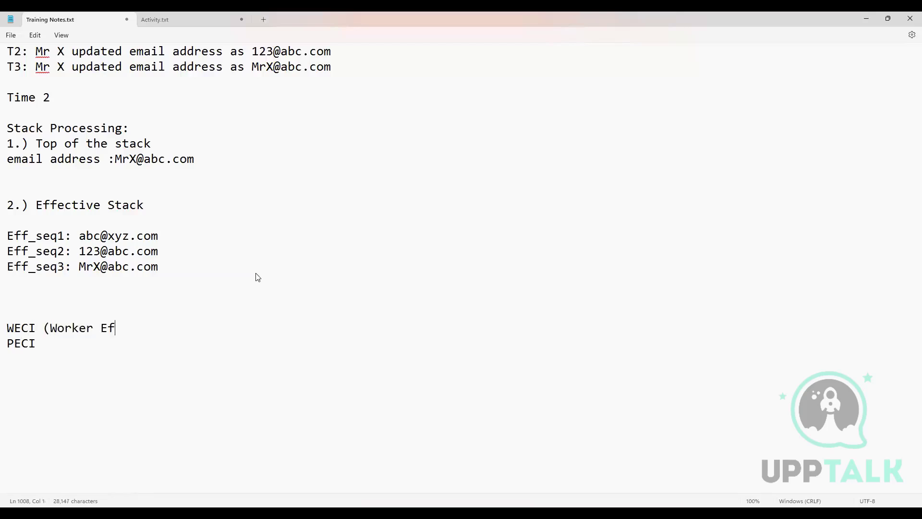
{"action": "type", "text": "fective Change Interface)"}
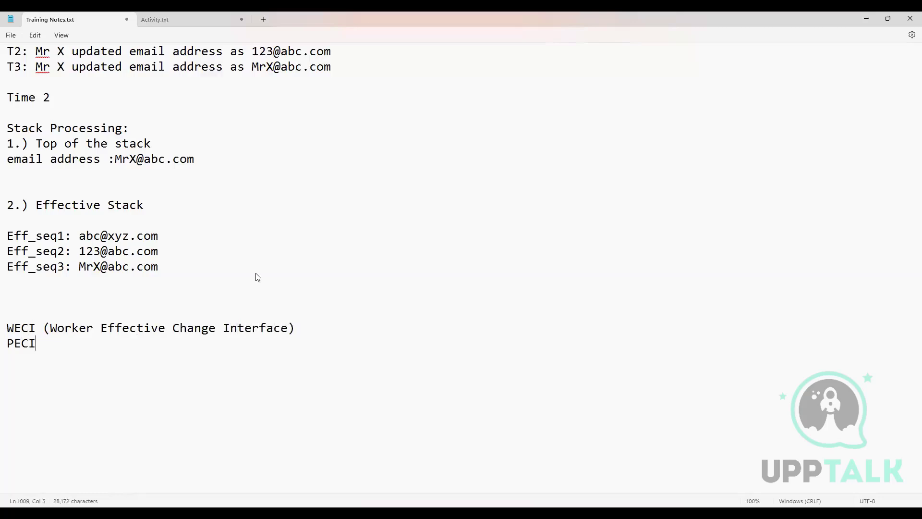
{"action": "type", "text": " ()"}
{"action": "type", "text": "Payroll Ef"}
{"action": "type", "text": "fective Cha"}
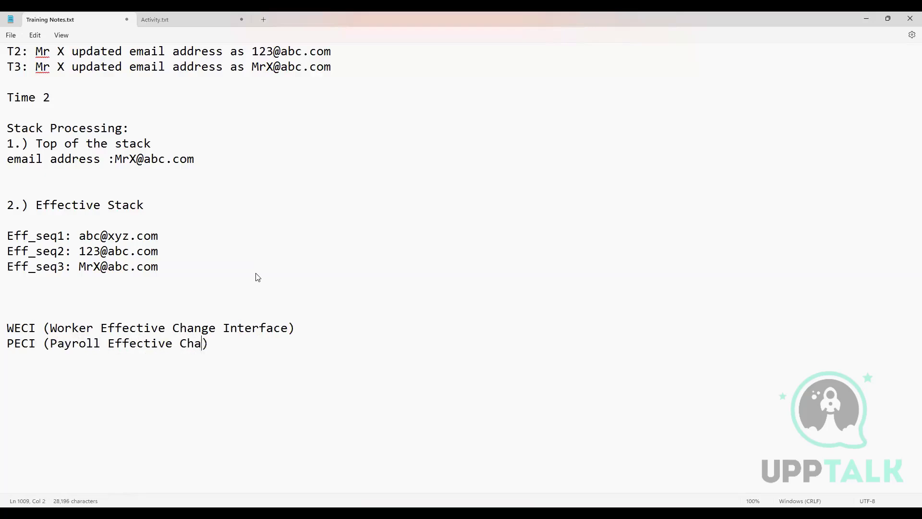
{"action": "type", "text": "n"}
Step: Expand the PECI line with "(Payroll Effective Change Interface)", and highlight the WECI and PECI lines
{"action": "key", "text": "BackSpace"}
{"action": "type", "text": "nge Interface"}
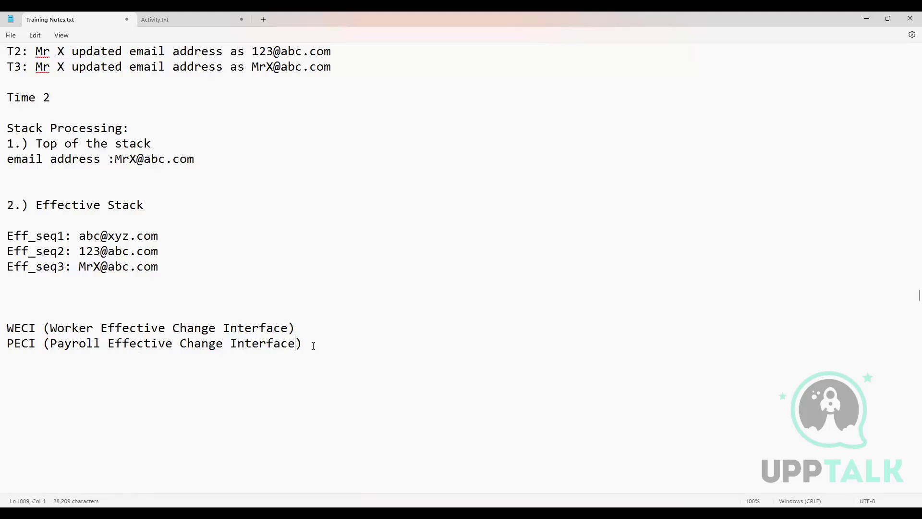
{"action": "left_click_drag", "start_coordinate": [310, 341], "coordinate": [7, 312]}
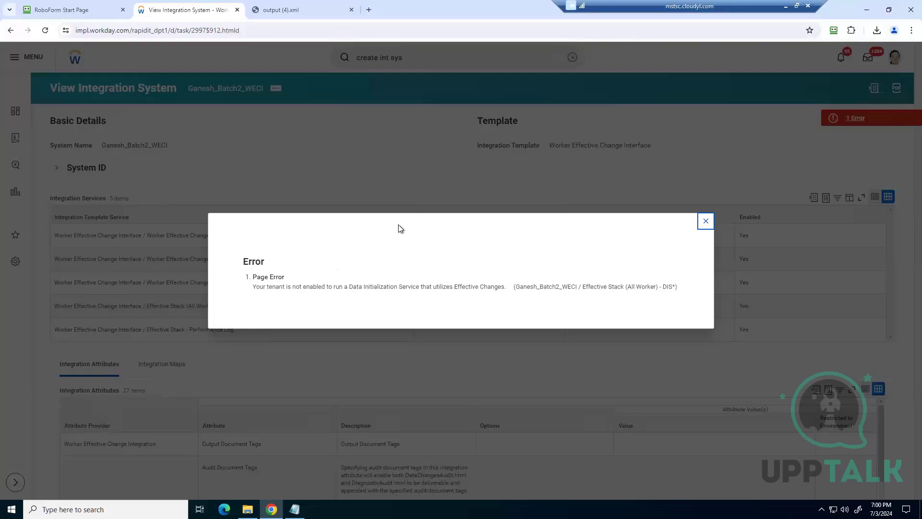
Step: Return to the Training Notes and add a "Grid enabled:" line below the PECI entry, separated by a blank line
{"action": "left_click", "coordinate": [788, 5]}
{"action": "left_click", "coordinate": [309, 345]}
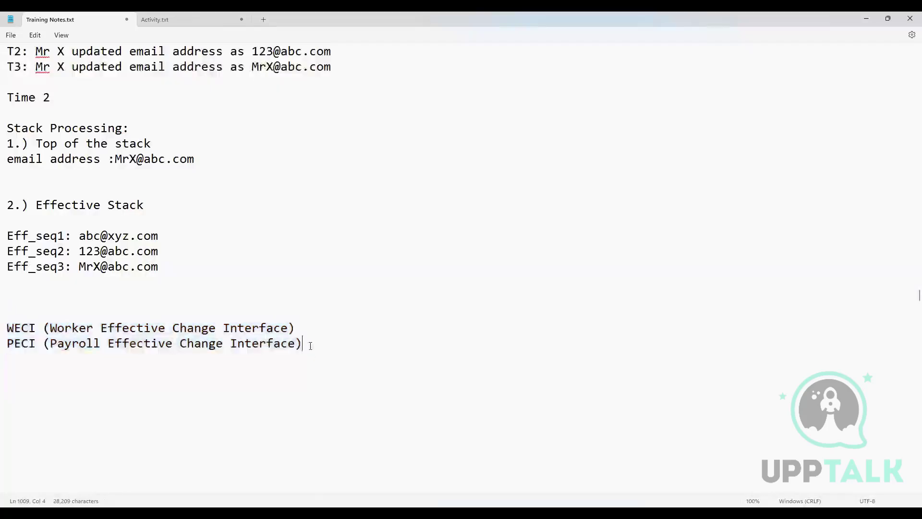
{"action": "key", "text": "Return"}
{"action": "key", "text": "Return"}
{"action": "type", "text": "Grid enabled:"}
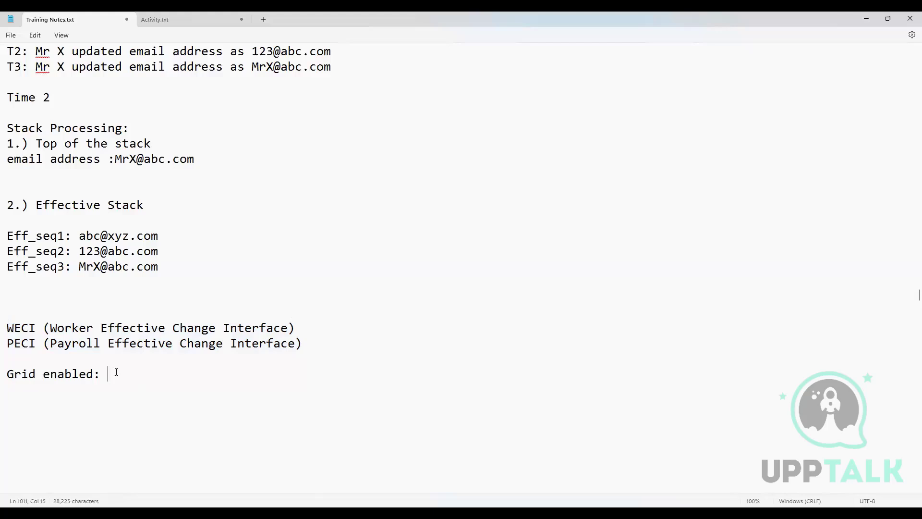
Step: Highlight "Grid enabled" and the WECI and PECI lines, and review the notes back up to the Change Detection section
{"action": "scroll", "coordinate": [115, 374], "scroll_direction": "down", "scroll_amount": 1}
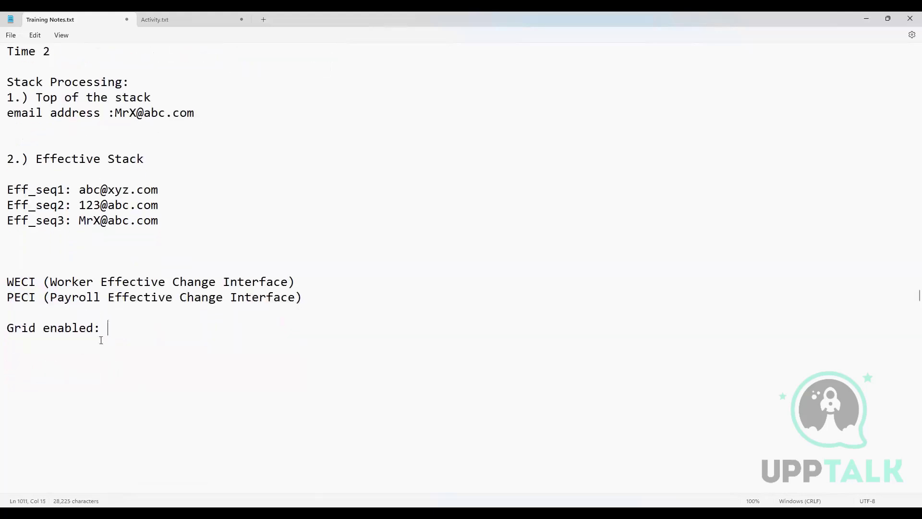
{"action": "left_click_drag", "start_coordinate": [7, 328], "coordinate": [96, 329]}
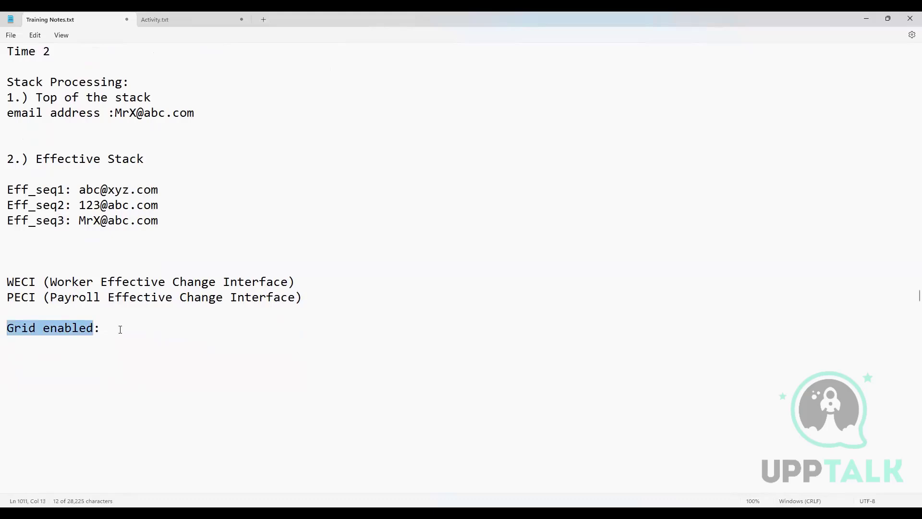
{"action": "left_click", "coordinate": [301, 298]}
{"action": "left_click_drag", "start_coordinate": [242, 299], "coordinate": [11, 284]}
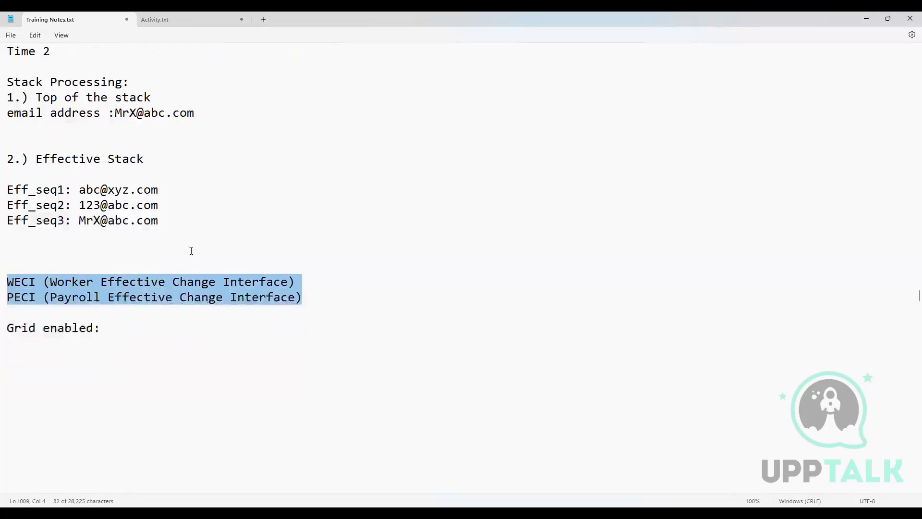
{"action": "scroll", "coordinate": [199, 262], "scroll_direction": "up", "scroll_amount": 5}
{"action": "scroll", "coordinate": [276, 273], "scroll_direction": "up", "scroll_amount": 2}
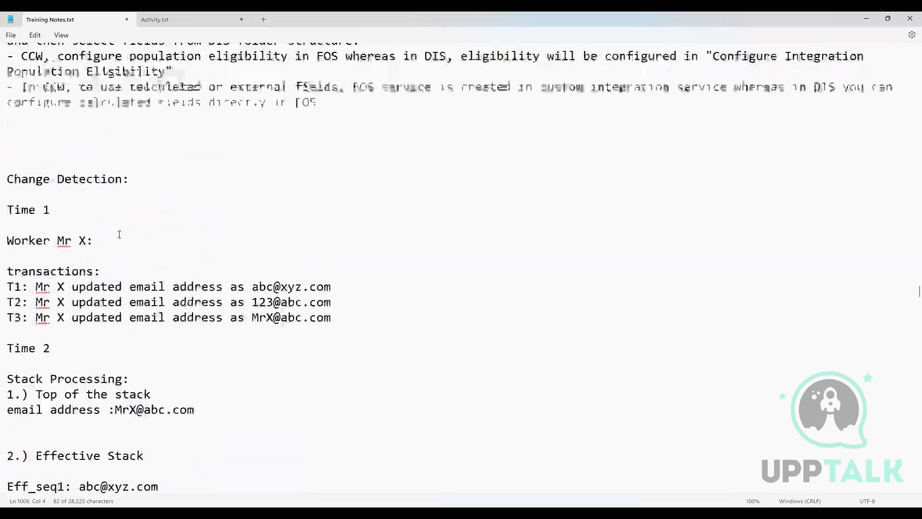
Step: Review the Change Detection and Stack Processing notes, and highlight the text from the Effective Stack section through the PECI line
{"action": "scroll", "coordinate": [207, 187], "scroll_direction": "down", "scroll_amount": 4}
{"action": "scroll", "coordinate": [207, 187], "scroll_direction": "down", "scroll_amount": 5}
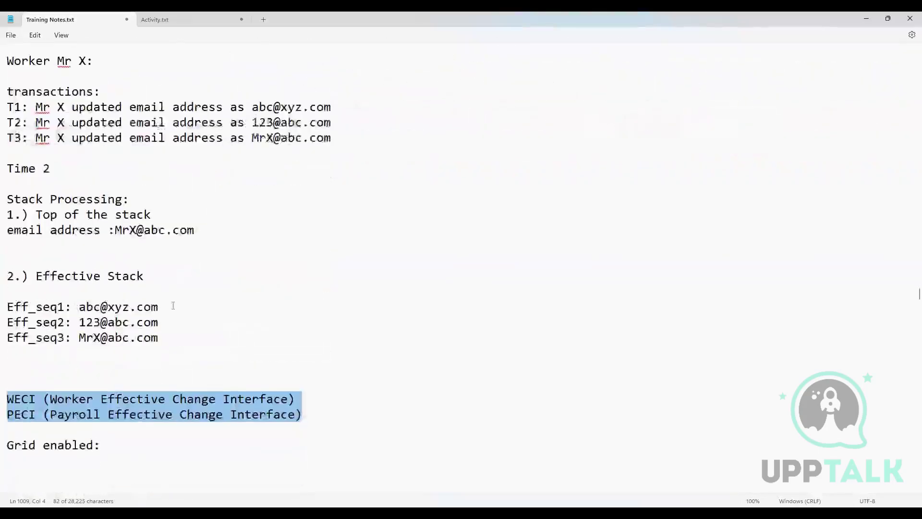
{"action": "scroll", "coordinate": [273, 292], "scroll_direction": "up", "scroll_amount": 2}
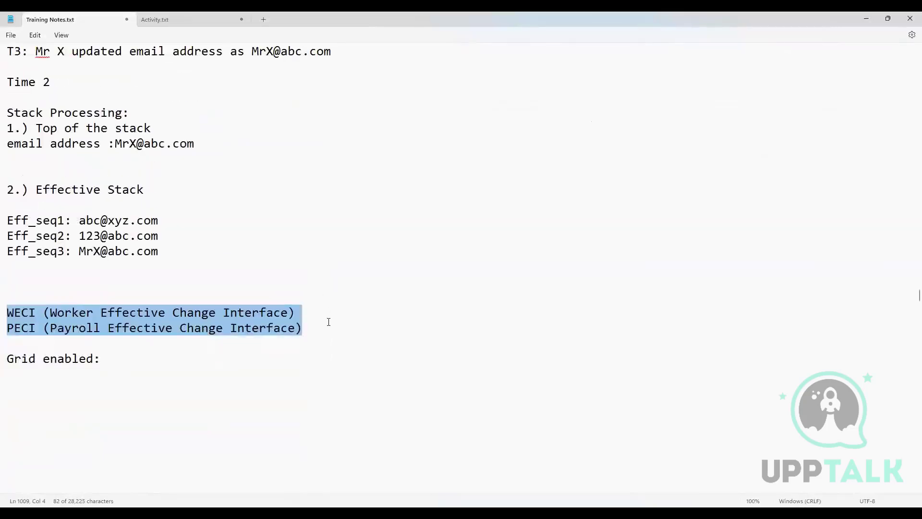
{"action": "left_click_drag", "start_coordinate": [315, 324], "coordinate": [281, 328]}
{"action": "left_click_drag", "start_coordinate": [137, 286], "coordinate": [28, 161]}
{"action": "scroll", "coordinate": [166, 224], "scroll_direction": "up", "scroll_amount": 2}
{"action": "scroll", "coordinate": [167, 225], "scroll_direction": "up", "scroll_amount": 1}
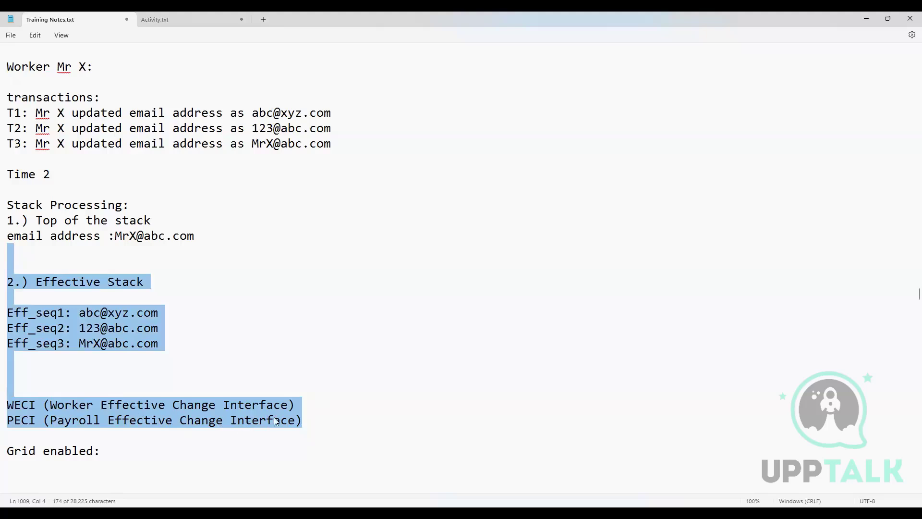
Step: Highlight the PECI (Payroll Effective Change Interface) and WECI (Worker Effective Change Interface) lines individually
{"action": "left_click", "coordinate": [298, 422]}
{"action": "left_click_drag", "start_coordinate": [312, 420], "coordinate": [7, 421]}
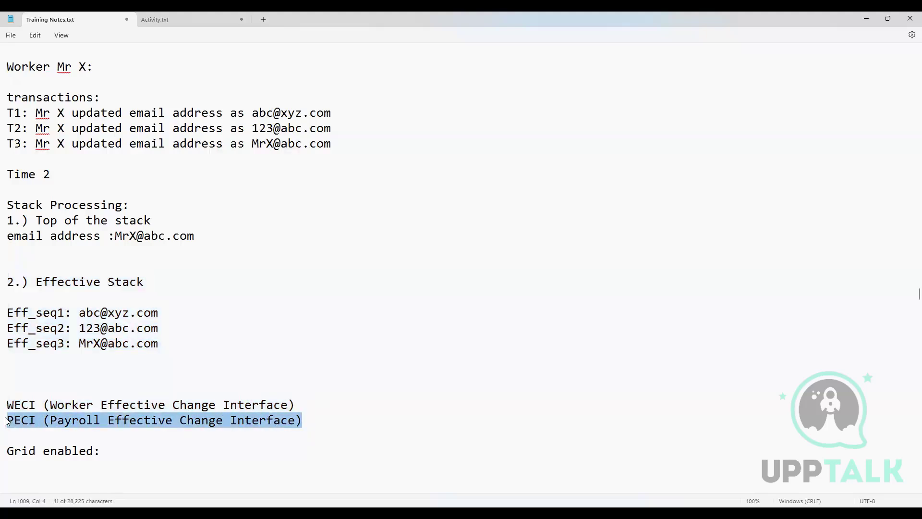
{"action": "left_click", "coordinate": [219, 422]}
{"action": "left_click_drag", "start_coordinate": [309, 416], "coordinate": [10, 424]}
{"action": "left_click_drag", "start_coordinate": [298, 404], "coordinate": [12, 389]}
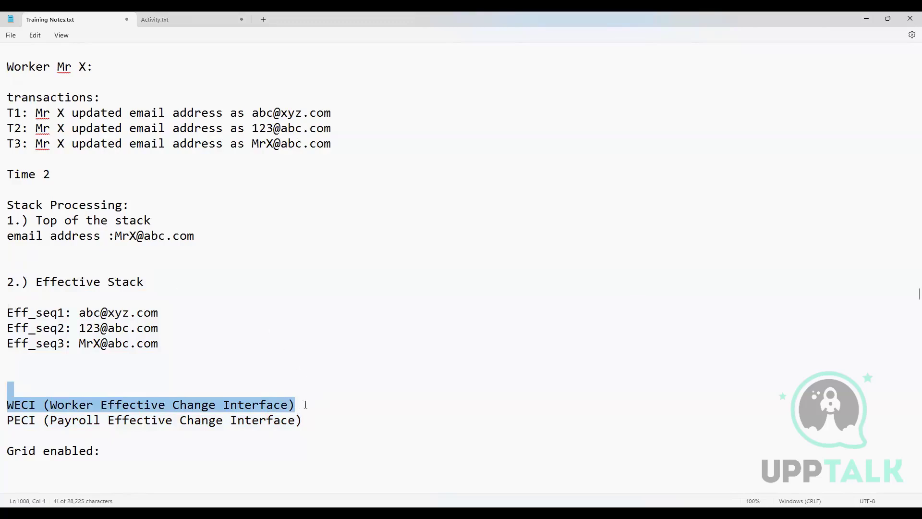
{"action": "left_click_drag", "start_coordinate": [302, 420], "coordinate": [11, 419]}
{"action": "scroll", "coordinate": [280, 312], "scroll_direction": "down", "scroll_amount": 1}
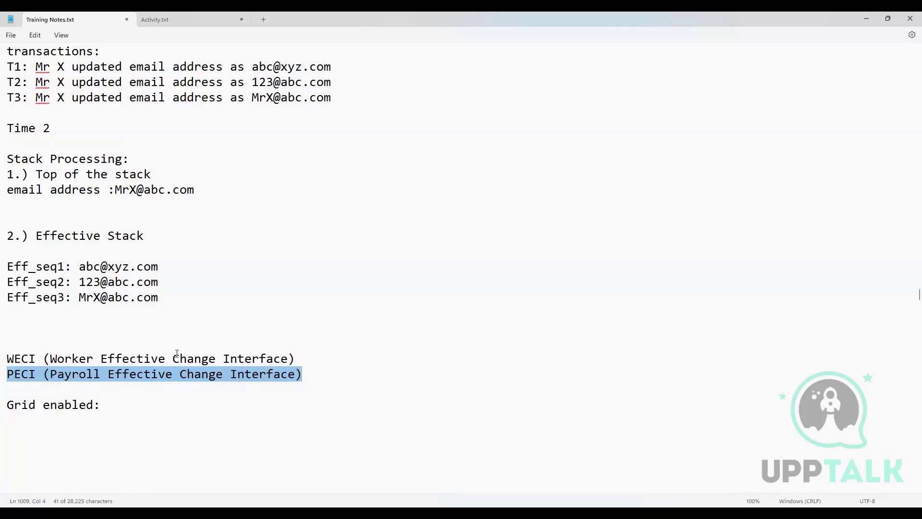
Step: Highlight in turn the "Worker Mr X:" line, the "Top of the stack" entry and the Eff_seq1 to Eff_seq3 lines
{"action": "scroll", "coordinate": [166, 371], "scroll_direction": "up", "scroll_amount": 4}
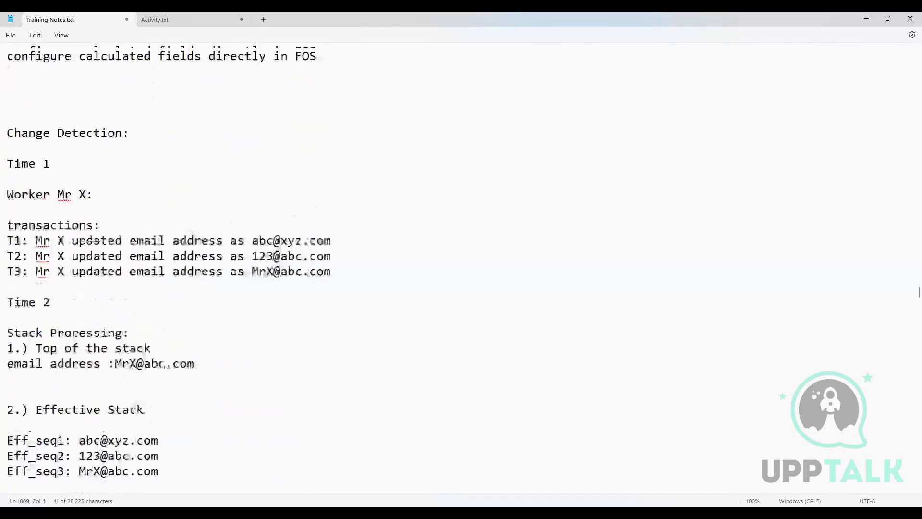
{"action": "scroll", "coordinate": [173, 438], "scroll_direction": "up", "scroll_amount": 5}
{"action": "scroll", "coordinate": [173, 438], "scroll_direction": "down", "scroll_amount": 3}
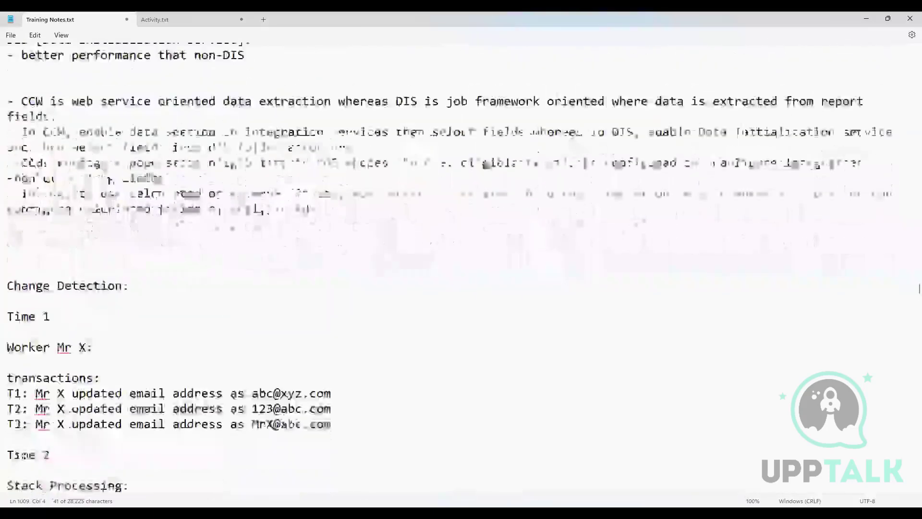
{"action": "scroll", "coordinate": [173, 438], "scroll_direction": "down", "scroll_amount": 5}
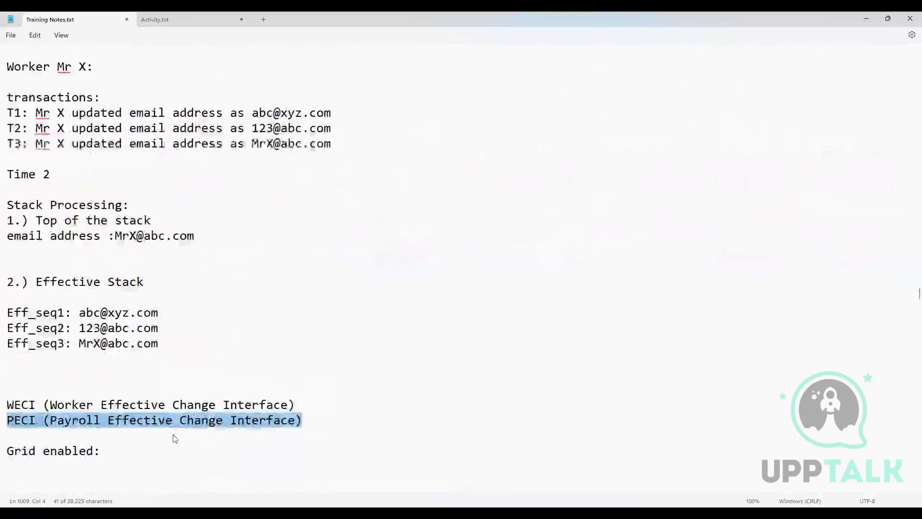
{"action": "scroll", "coordinate": [75, 168], "scroll_direction": "up", "scroll_amount": 3}
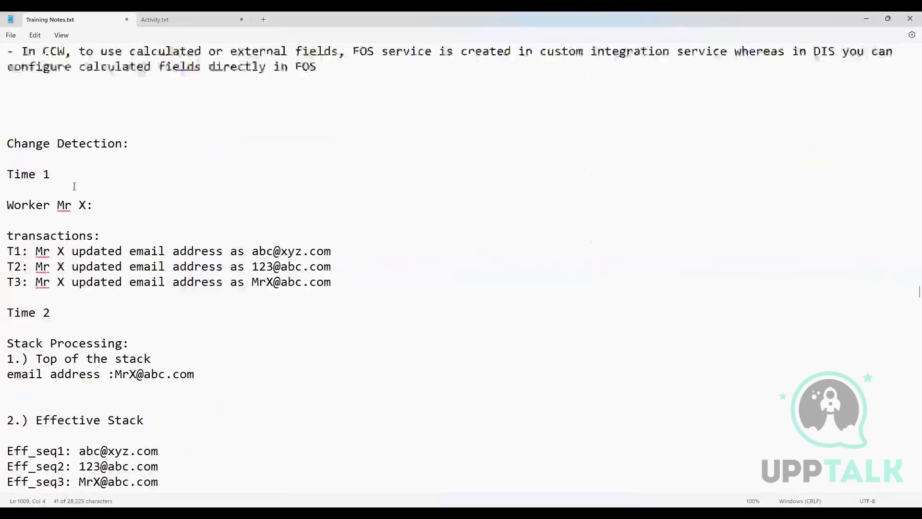
{"action": "left_click_drag", "start_coordinate": [93, 204], "coordinate": [7, 190]}
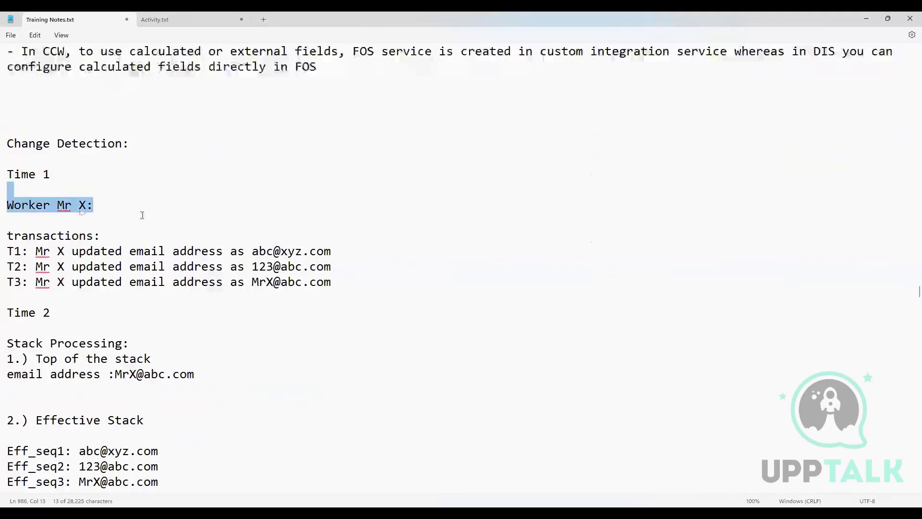
{"action": "scroll", "coordinate": [154, 217], "scroll_direction": "down", "scroll_amount": 2}
{"action": "left_click_drag", "start_coordinate": [206, 283], "coordinate": [11, 266]}
{"action": "scroll", "coordinate": [263, 281], "scroll_direction": "down", "scroll_amount": 1}
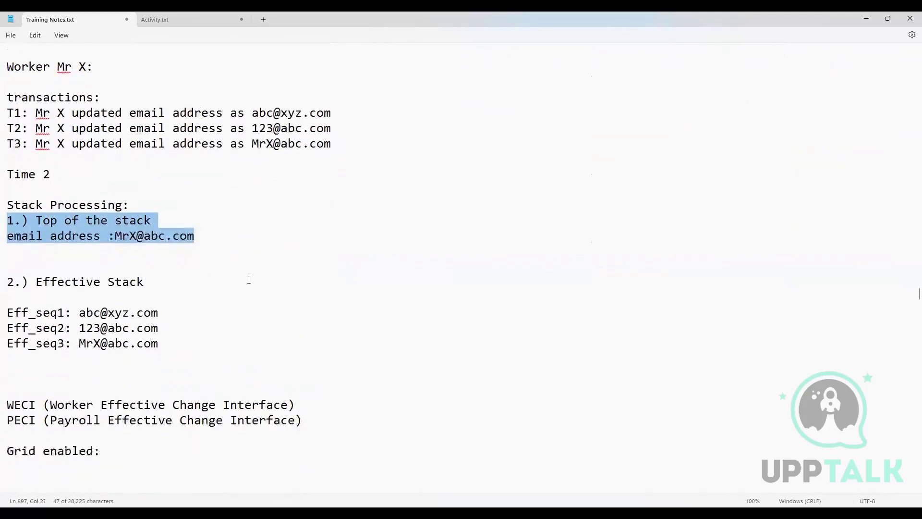
{"action": "left_click_drag", "start_coordinate": [160, 342], "coordinate": [2, 298]}
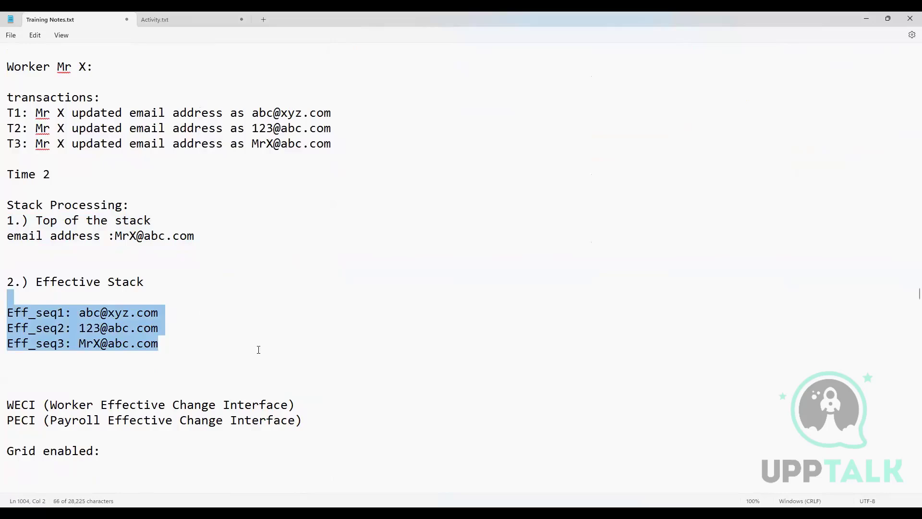
{"action": "scroll", "coordinate": [258, 341], "scroll_direction": "down", "scroll_amount": 2}
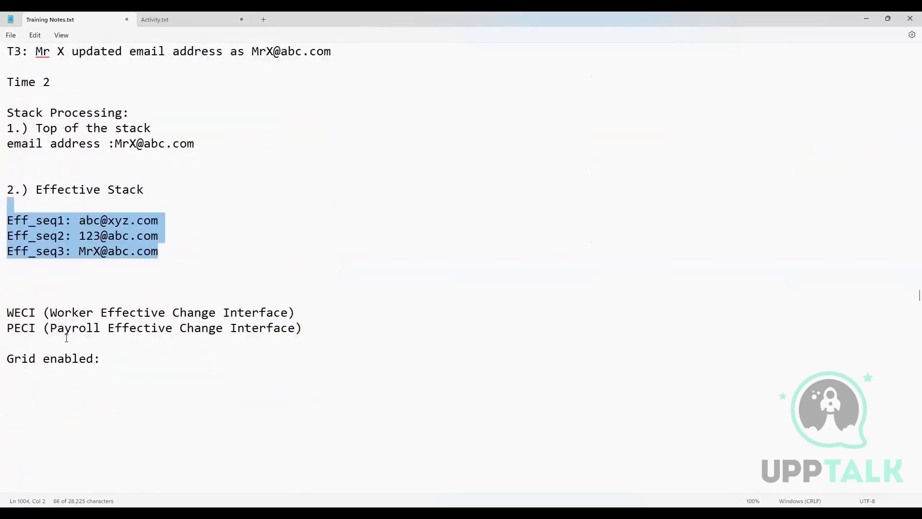
Step: Highlight the "Grid enabled:" line below the WECI and PECI entries, and clear the selection
{"action": "left_click", "coordinate": [87, 345]}
{"action": "left_click", "coordinate": [106, 357], "text": "shift"}
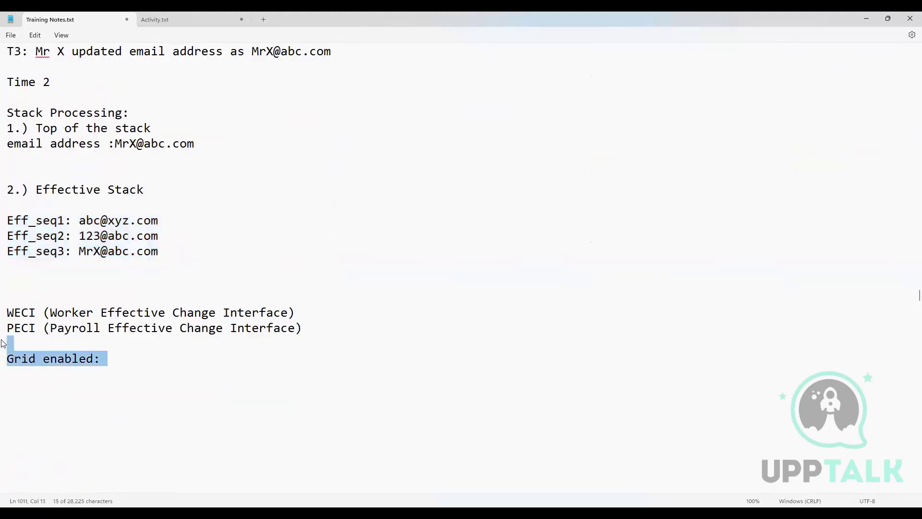
{"action": "left_click", "coordinate": [109, 360]}
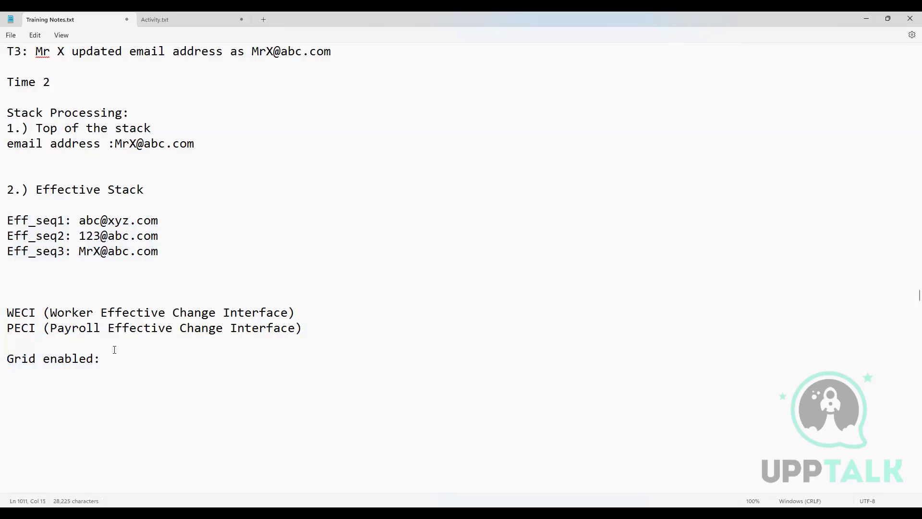
{"action": "left_click_drag", "start_coordinate": [109, 360], "coordinate": [7, 359]}
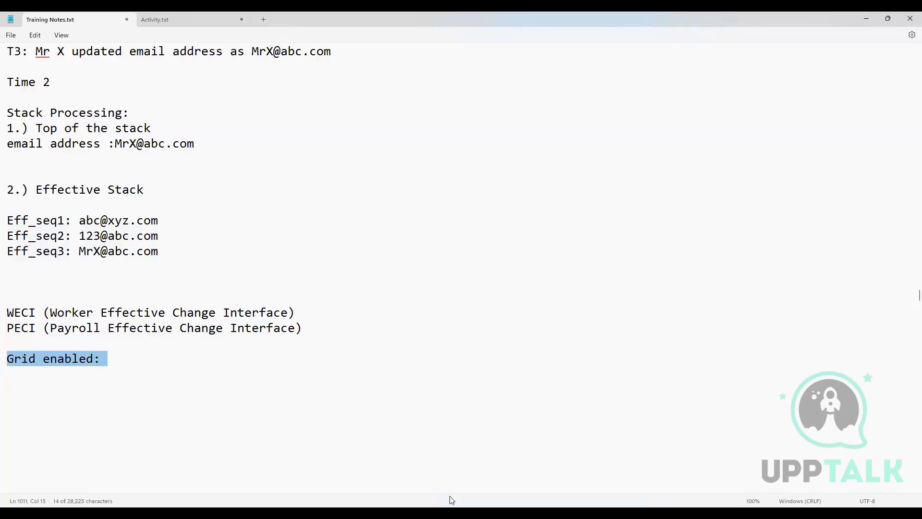
{"action": "left_click", "coordinate": [171, 371]}
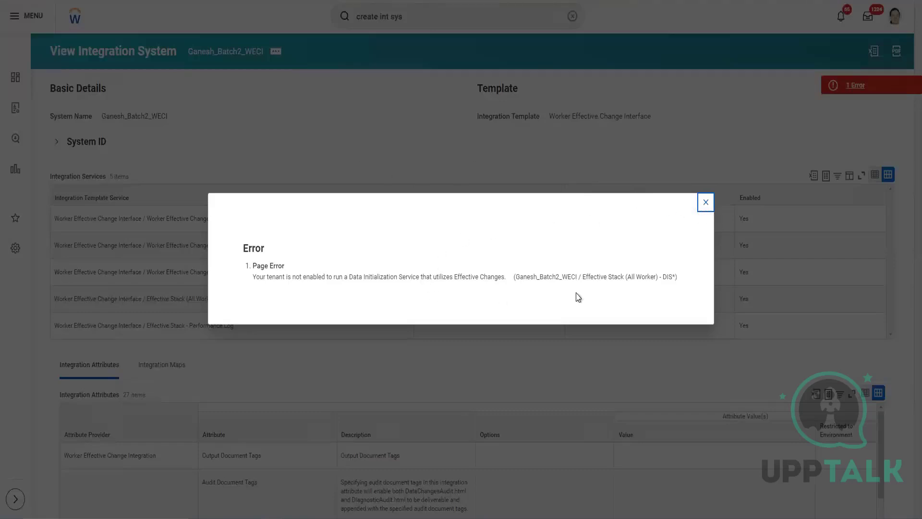
Step: Switch to Workday, dismiss the page error on the WECI integration system, and open its Configure Integration Attributes task
{"action": "left_click", "coordinate": [706, 202]}
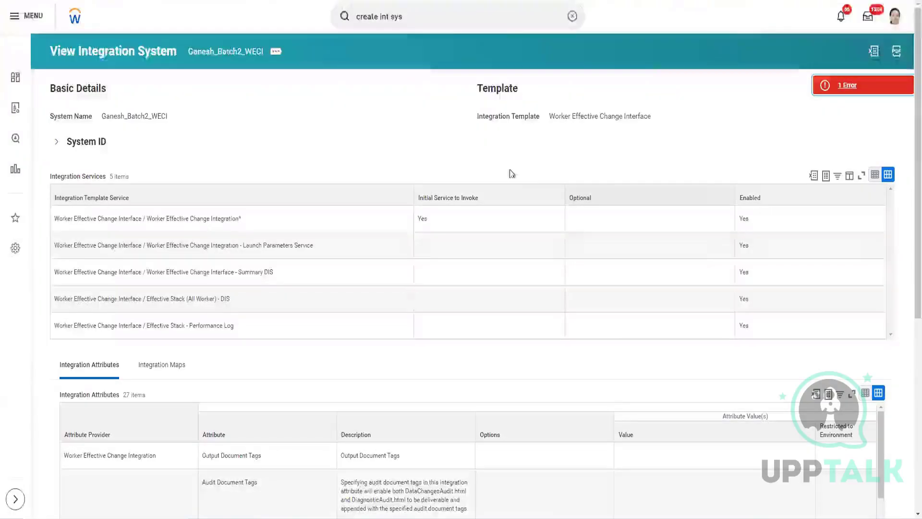
{"action": "scroll", "coordinate": [535, 171], "scroll_direction": "down", "scroll_amount": 5}
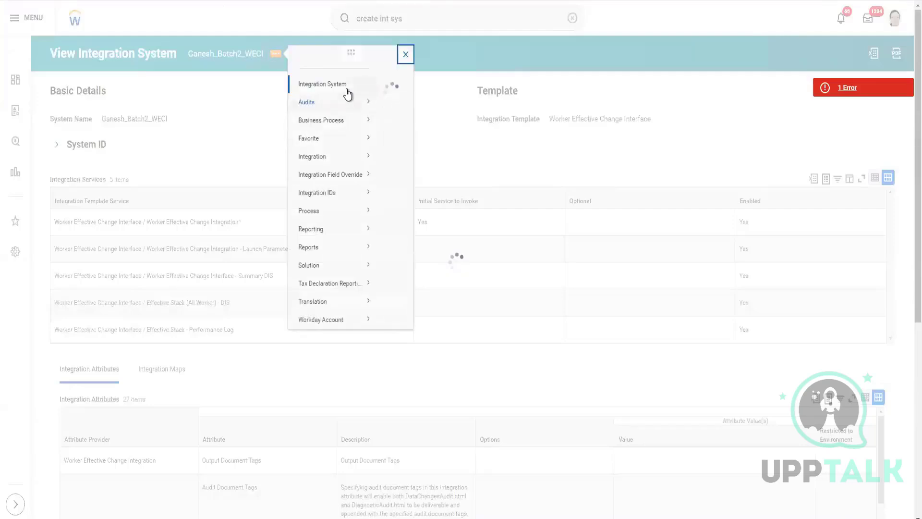
{"action": "mouse_move", "coordinate": [347, 95]}
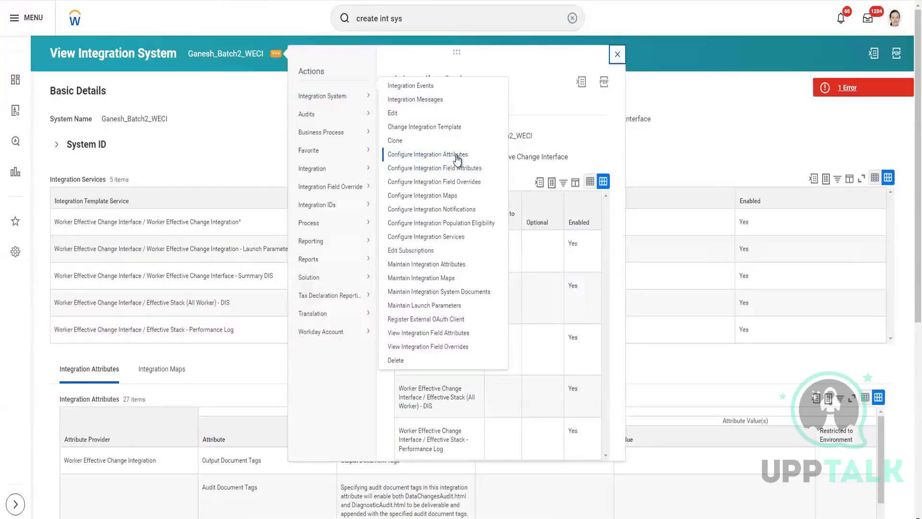
{"action": "left_click", "coordinate": [457, 154]}
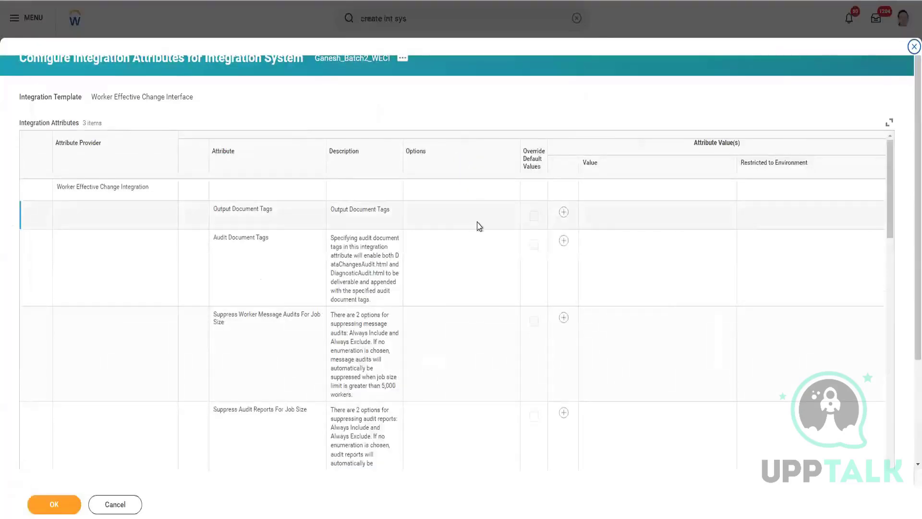
Step: Try to override the default value of "Override Restricted to Organization Code with RefID", and open its list of values
{"action": "scroll", "coordinate": [475, 226], "scroll_direction": "down", "scroll_amount": 8}
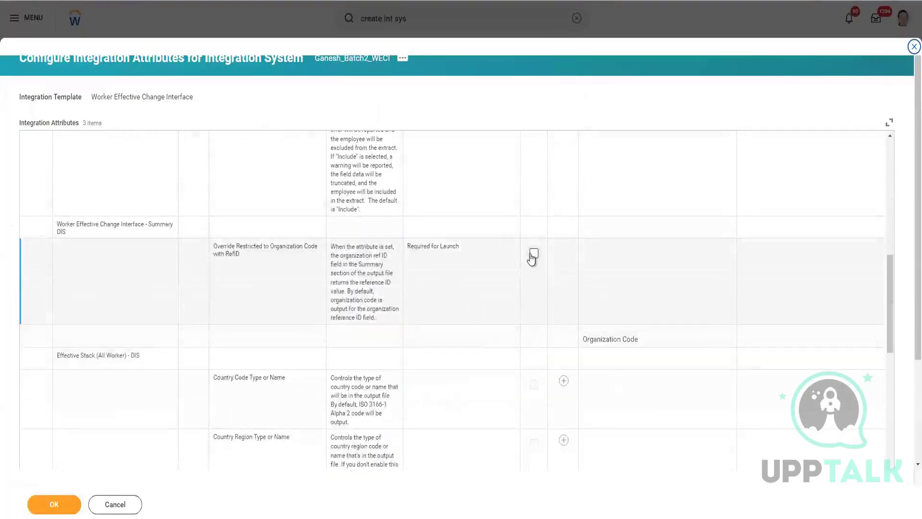
{"action": "left_click", "coordinate": [534, 253]}
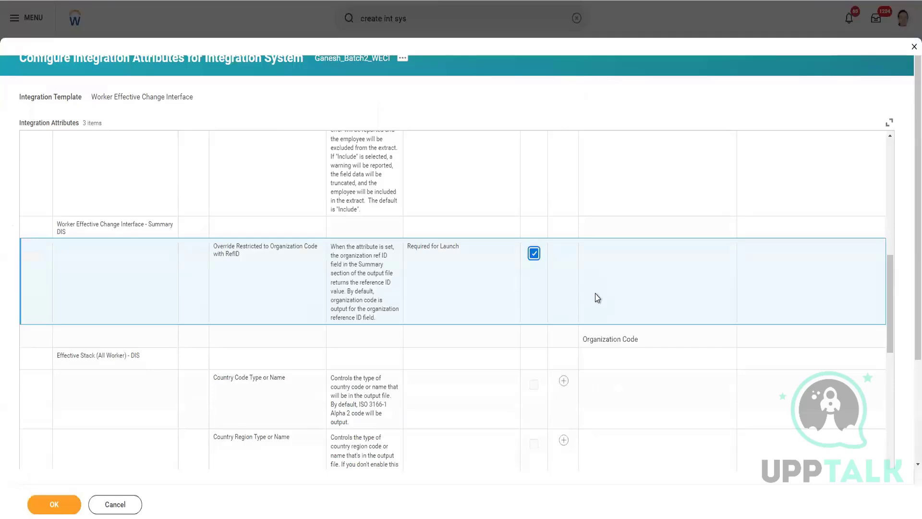
{"action": "scroll", "coordinate": [597, 288], "scroll_direction": "down", "scroll_amount": 3}
{"action": "left_click", "coordinate": [625, 180]}
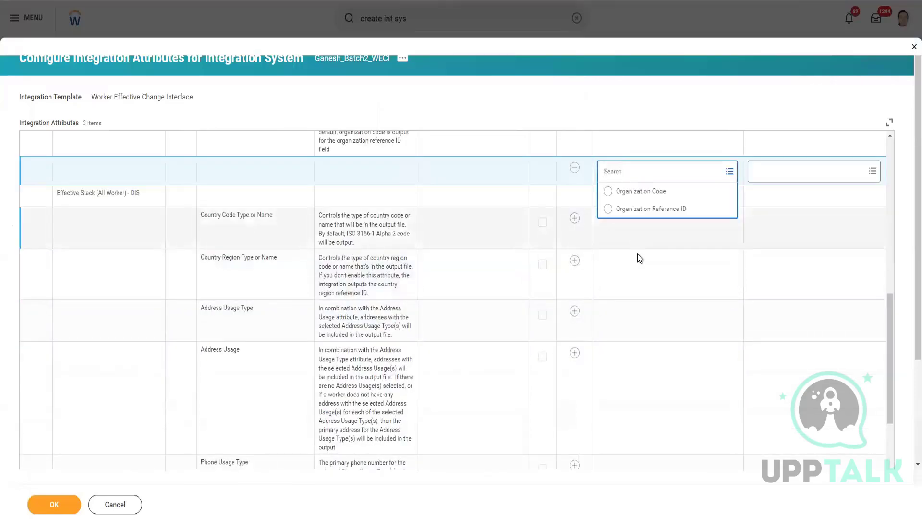
{"action": "scroll", "coordinate": [584, 282], "scroll_direction": "up", "scroll_amount": 2}
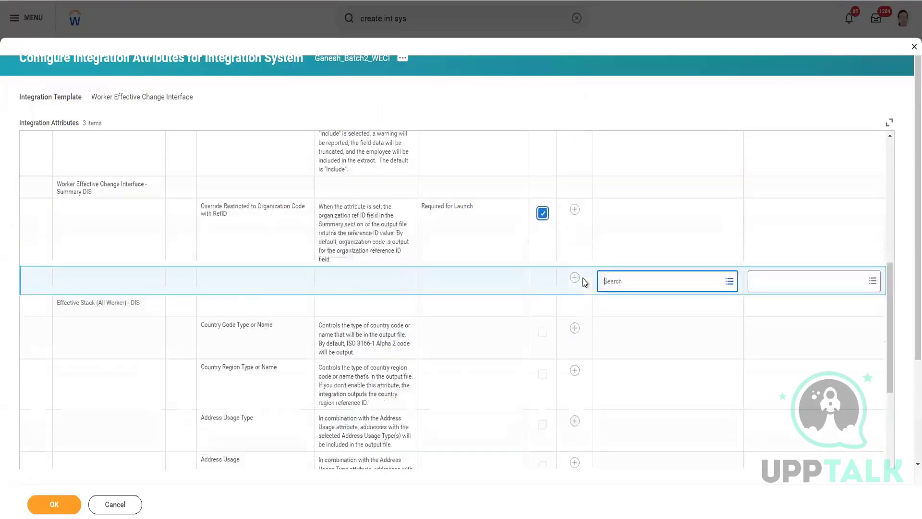
{"action": "left_click", "coordinate": [646, 286]}
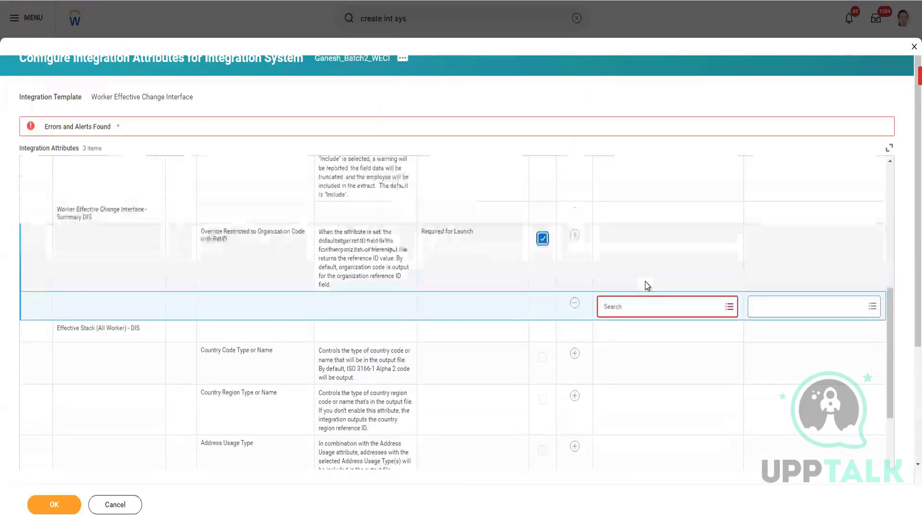
{"action": "left_click", "coordinate": [630, 308]}
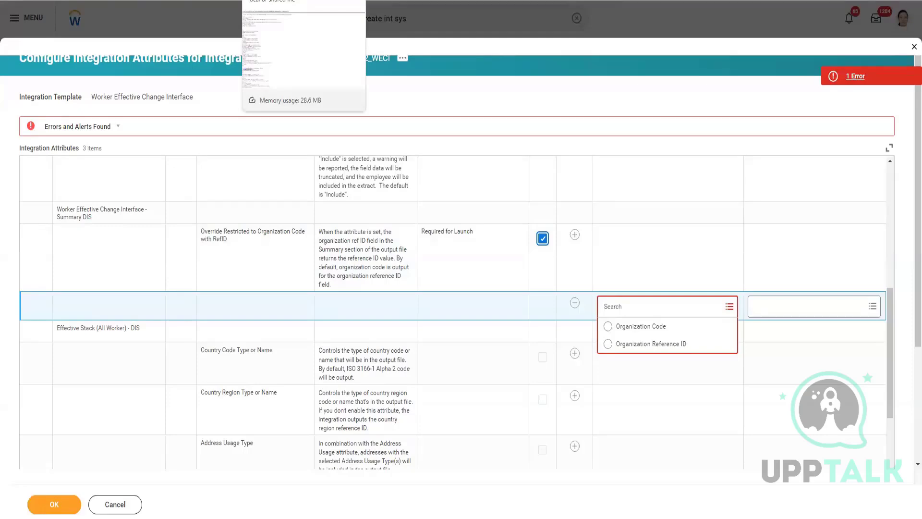
Step: View the Worker_Sync XML output, and cancel the attribute configuration together with the blank Create Integration System form
{"action": "left_click", "coordinate": [290, 0]}
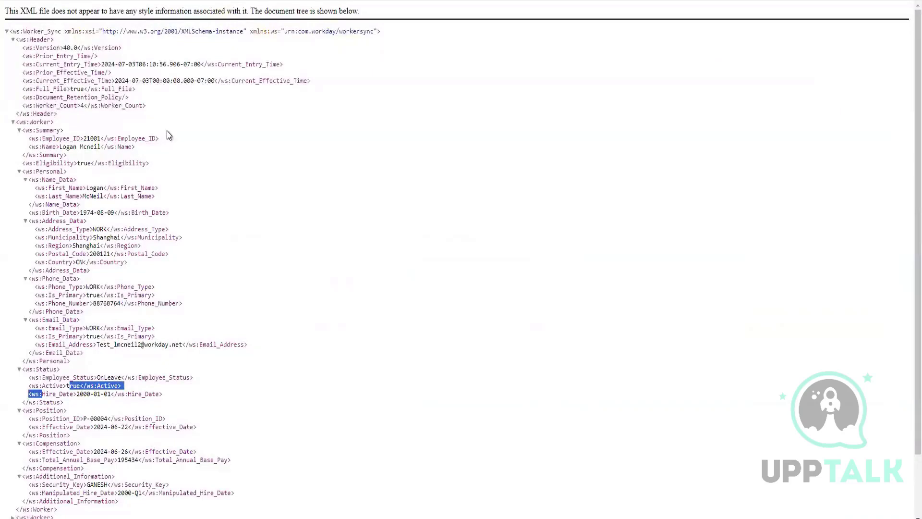
{"action": "left_click", "coordinate": [191, 0]}
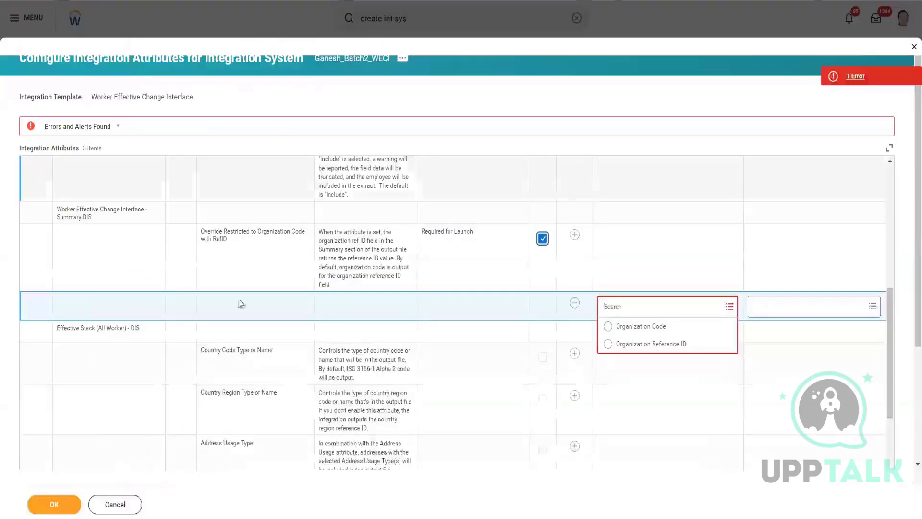
{"action": "left_click", "coordinate": [116, 511]}
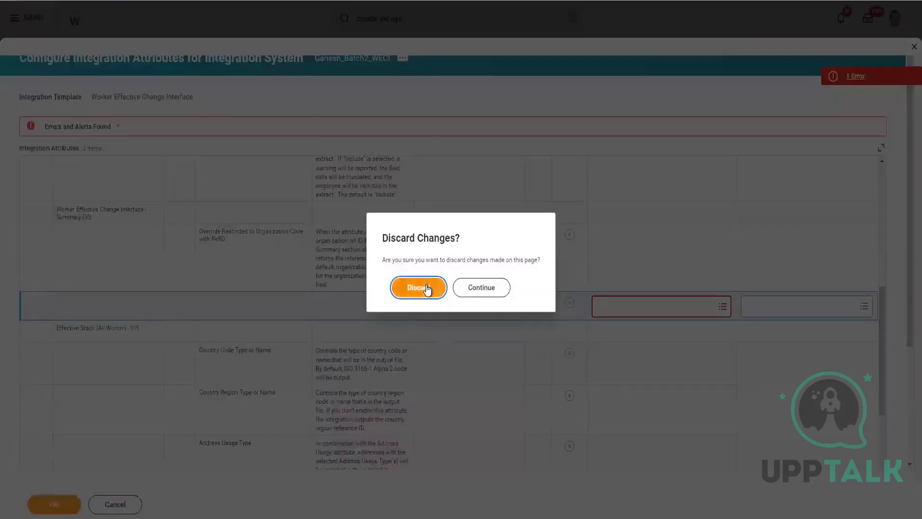
{"action": "left_click", "coordinate": [427, 288]}
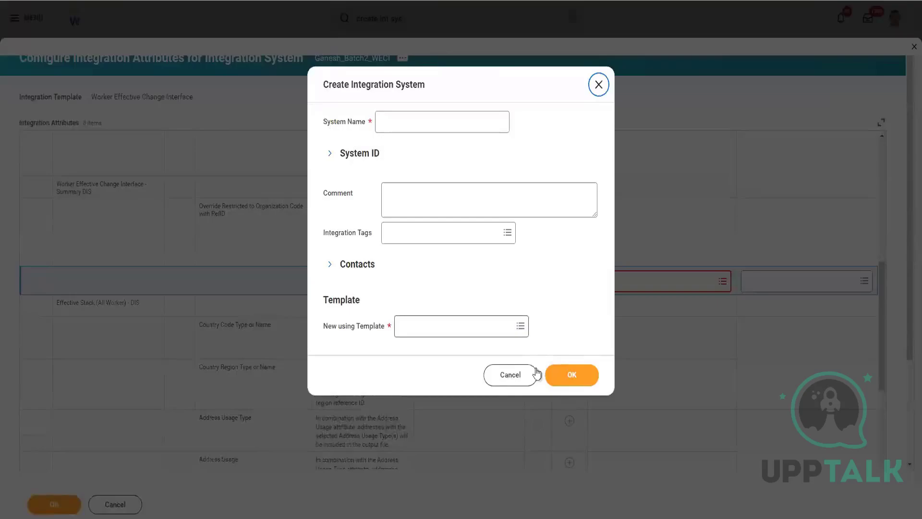
{"action": "left_click", "coordinate": [499, 376]}
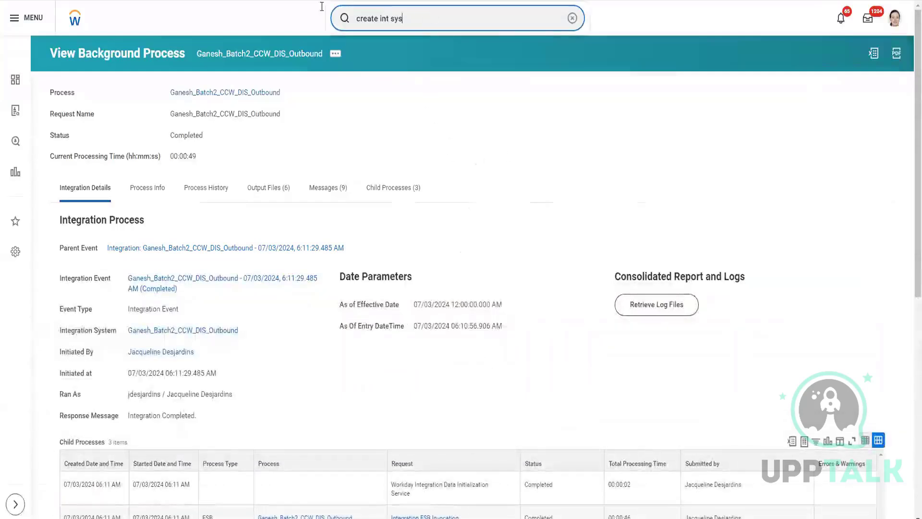
Step: Replace the existing search text with "intsys" and run the Workday search
{"action": "left_click_drag", "start_coordinate": [428, 18], "coordinate": [311, 15]}
{"action": "key", "text": "BackSpace"}
{"action": "type", "text": "intsys"}
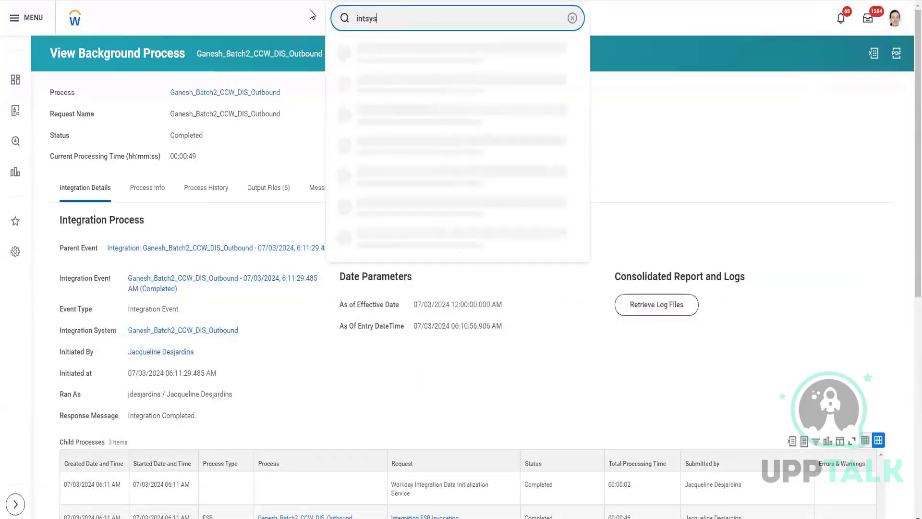
{"action": "key", "text": "Return"}
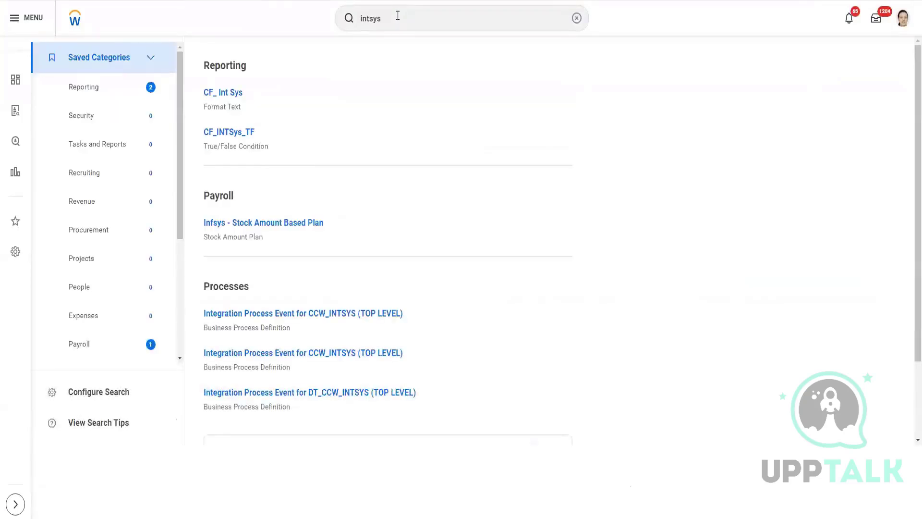
Step: Search with the intsys: prefix and the owner's partial first name, and open the integration system ending in CC_Test1Worker
{"action": "left_click", "coordinate": [398, 16]}
{"action": "type", "text": ":"}
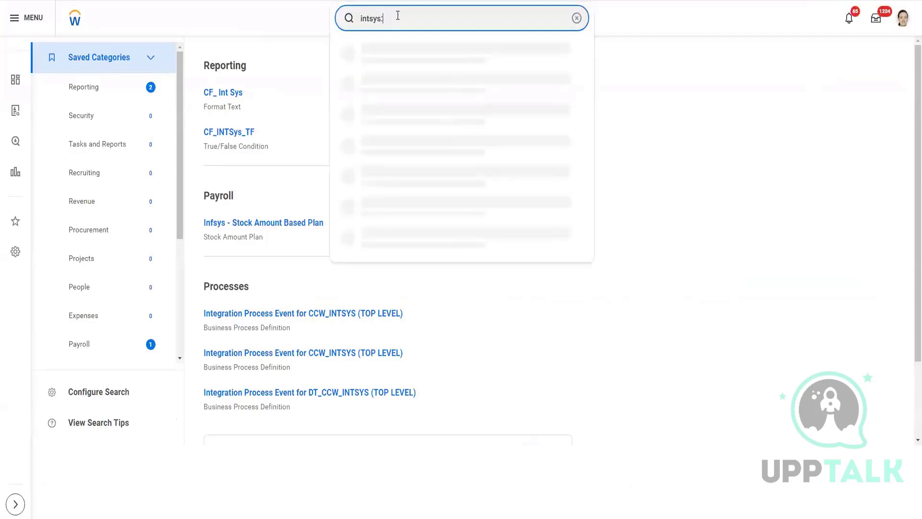
{"action": "type", "text": "shali"}
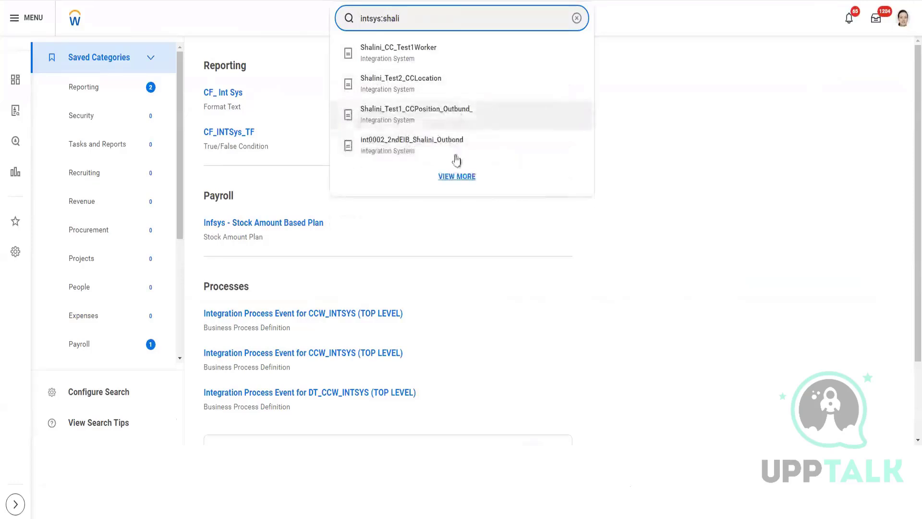
{"action": "left_click", "coordinate": [410, 52]}
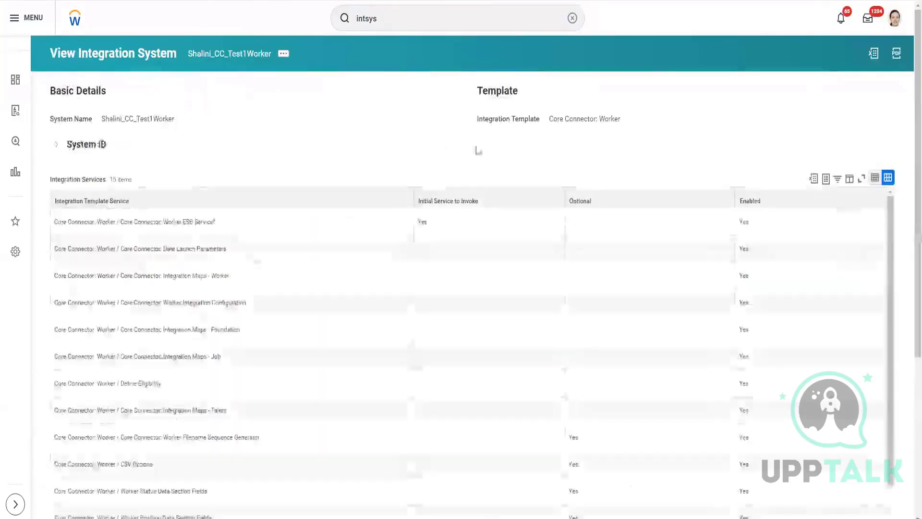
Step: Examine the integration services, custom integration service and integration attributes of the CC_Test1Worker integration system
{"action": "scroll", "coordinate": [426, 192], "scroll_direction": "down", "scroll_amount": 3}
{"action": "scroll", "coordinate": [274, 219], "scroll_direction": "up", "scroll_amount": 1}
{"action": "scroll", "coordinate": [273, 219], "scroll_direction": "down", "scroll_amount": 7}
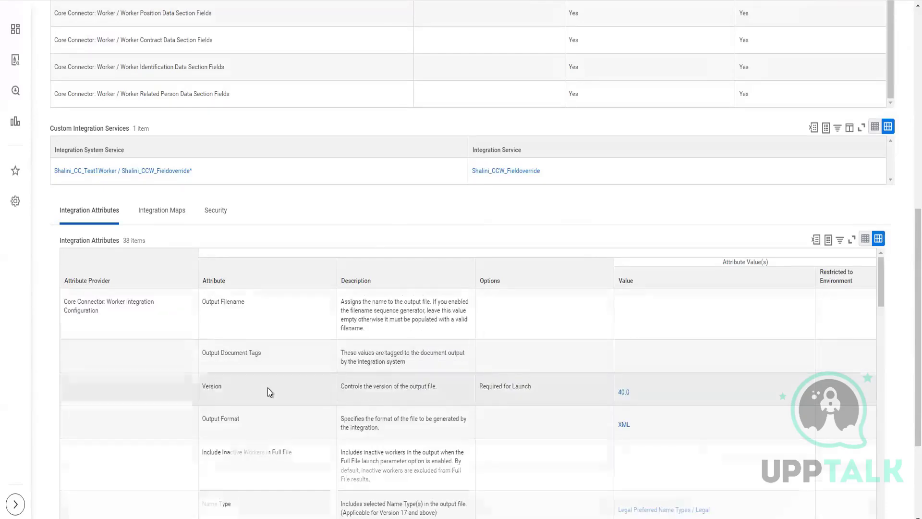
{"action": "scroll", "coordinate": [268, 389], "scroll_direction": "down", "scroll_amount": 3}
{"action": "scroll", "coordinate": [267, 388], "scroll_direction": "up", "scroll_amount": 3}
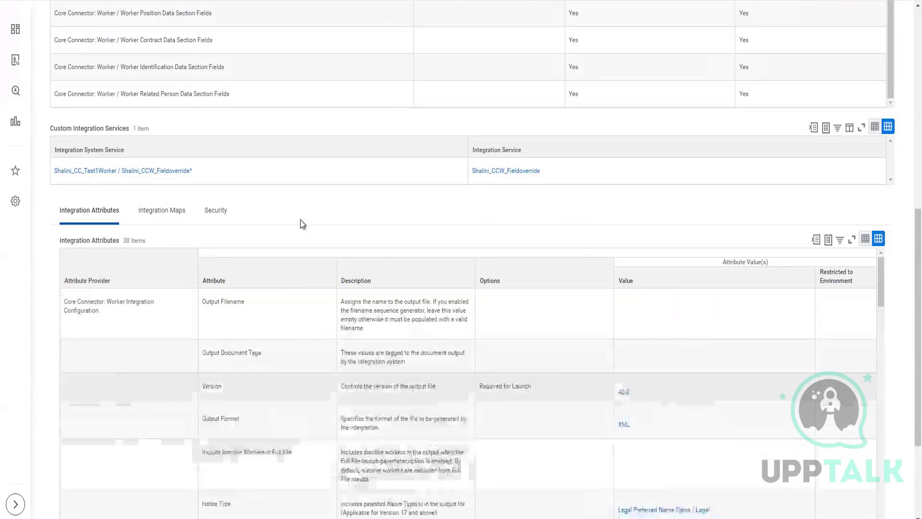
{"action": "scroll", "coordinate": [303, 222], "scroll_direction": "up", "scroll_amount": 5}
{"action": "scroll", "coordinate": [270, 164], "scroll_direction": "up", "scroll_amount": 5}
{"action": "scroll", "coordinate": [168, 104], "scroll_direction": "up", "scroll_amount": 1}
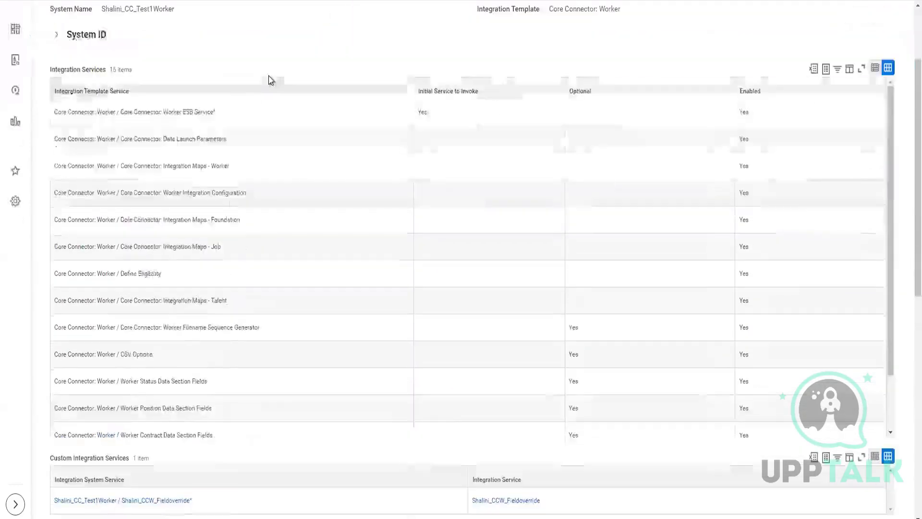
{"action": "scroll", "coordinate": [263, 76], "scroll_direction": "up", "scroll_amount": 2}
Step: List the integration events for the CC_Test1Worker system, and open the completed event of 07/02/2024, 9:22:08.205 PM
{"action": "left_click", "coordinate": [282, 55]}
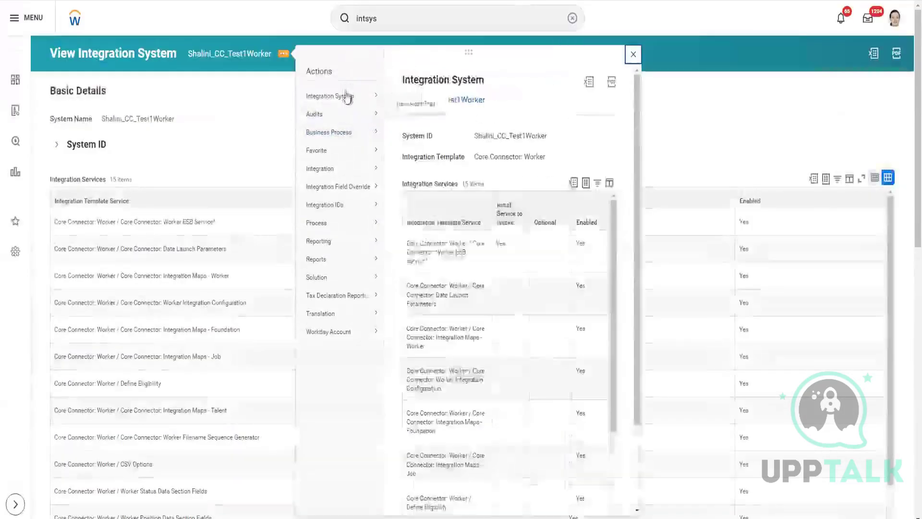
{"action": "mouse_move", "coordinate": [353, 97]}
{"action": "left_click", "coordinate": [411, 97]}
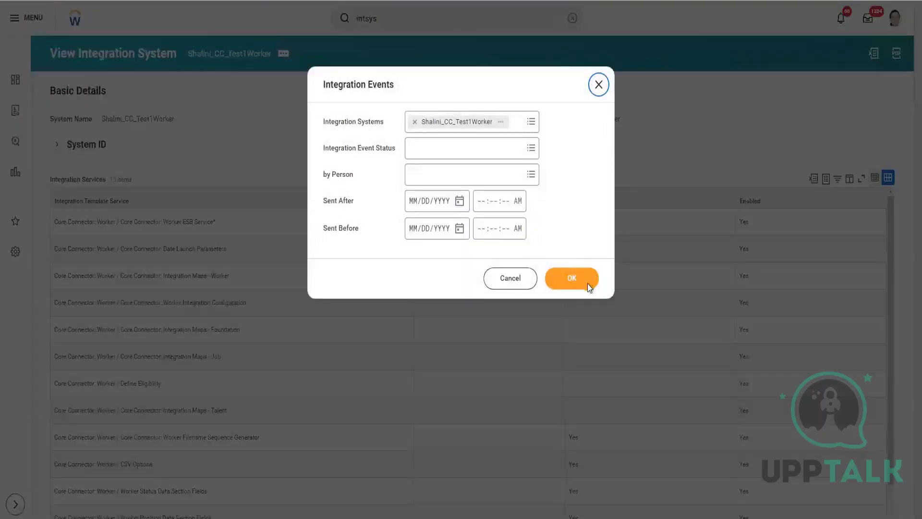
{"action": "left_click", "coordinate": [587, 284]}
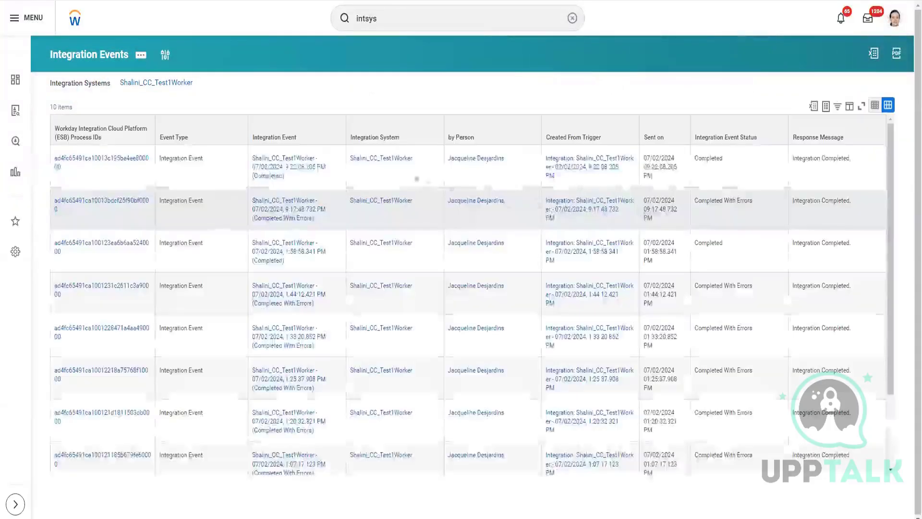
{"action": "left_click", "coordinate": [274, 170]}
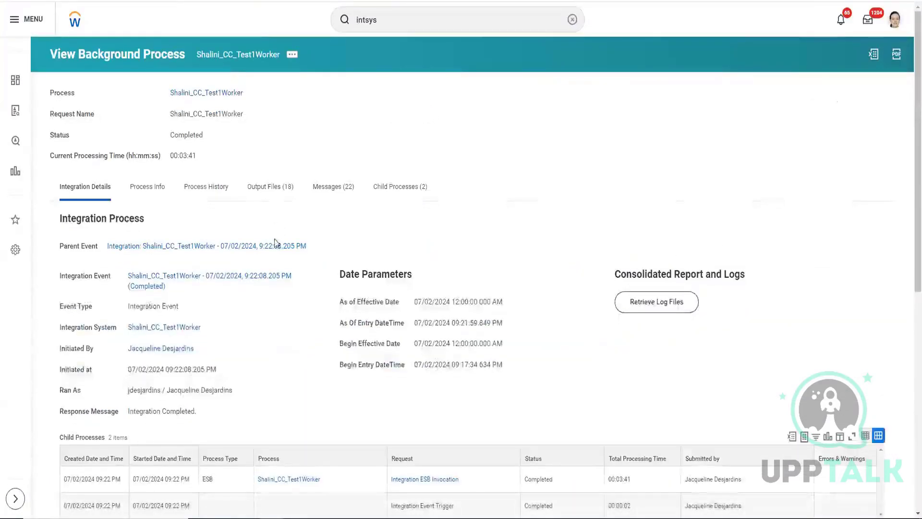
Step: Review the background process's output files, integration details and event parameters, and open its parent event
{"action": "left_click", "coordinate": [269, 188]}
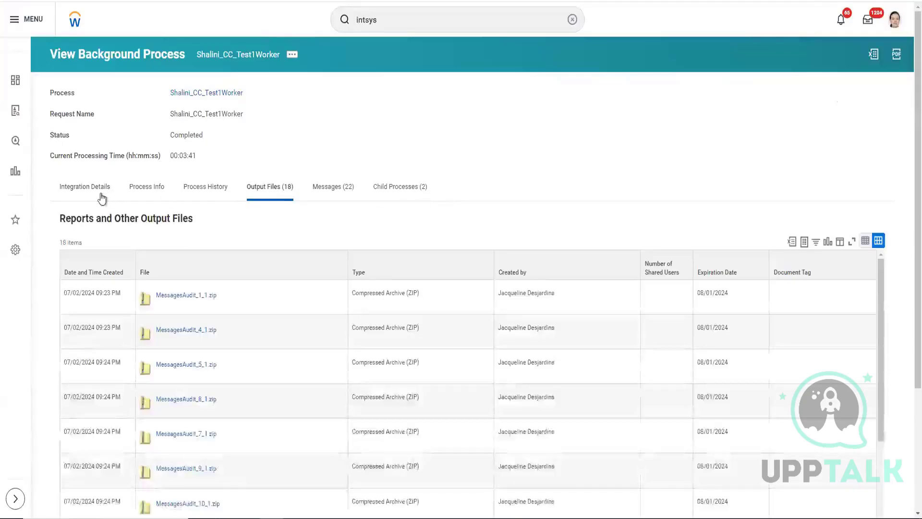
{"action": "left_click", "coordinate": [76, 199]}
{"action": "scroll", "coordinate": [62, 289], "scroll_direction": "down", "scroll_amount": 5}
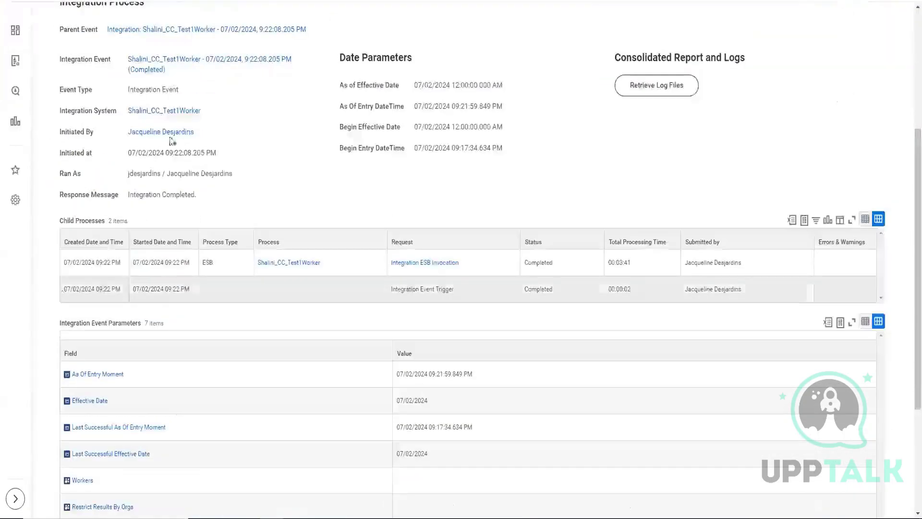
{"action": "scroll", "coordinate": [175, 141], "scroll_direction": "up", "scroll_amount": 5}
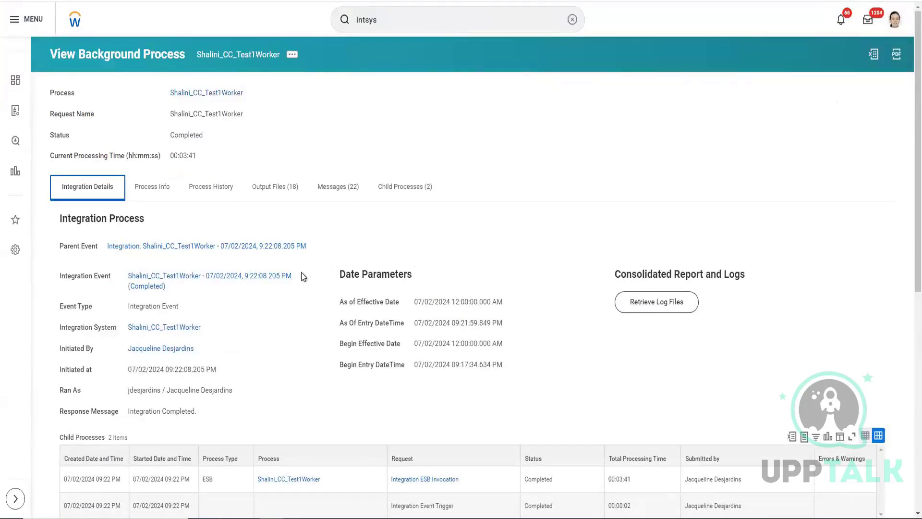
{"action": "scroll", "coordinate": [298, 275], "scroll_direction": "down", "scroll_amount": 3}
{"action": "scroll", "coordinate": [51, 364], "scroll_direction": "down", "scroll_amount": 4}
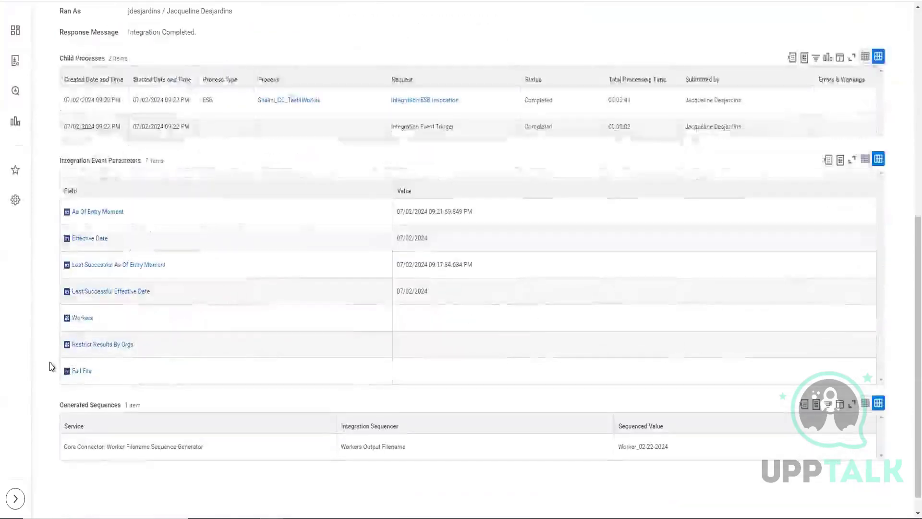
{"action": "scroll", "coordinate": [50, 364], "scroll_direction": "up", "scroll_amount": 4}
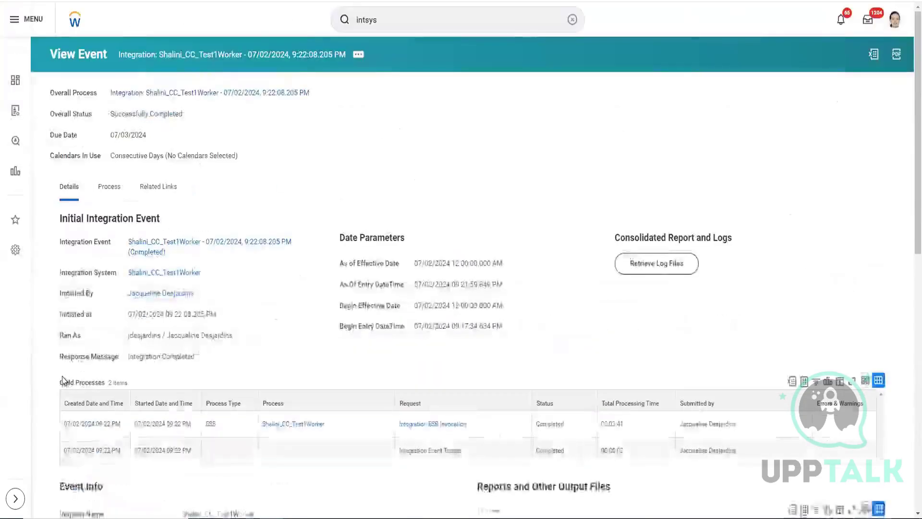
Step: Sort the event documents by type in descending order, and download the Worker_02-22-2024 output file
{"action": "scroll", "coordinate": [62, 380], "scroll_direction": "down", "scroll_amount": 15}
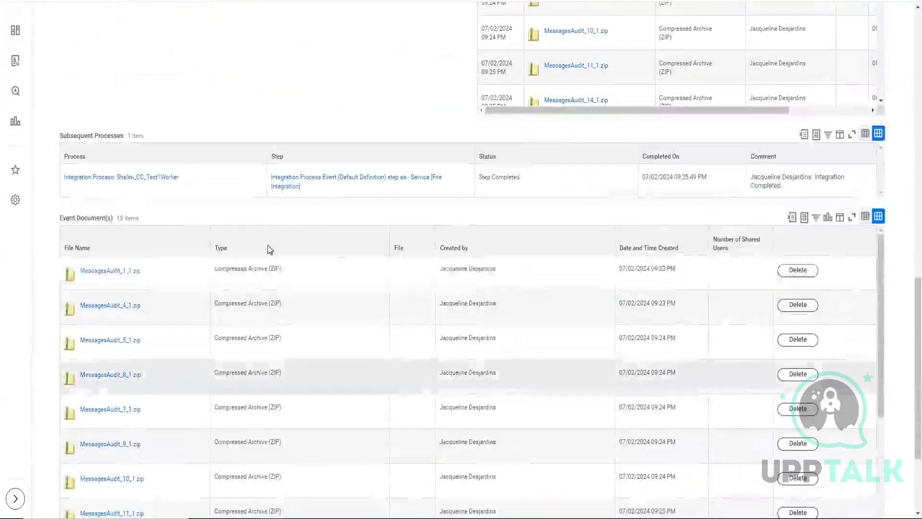
{"action": "left_click", "coordinate": [269, 249]}
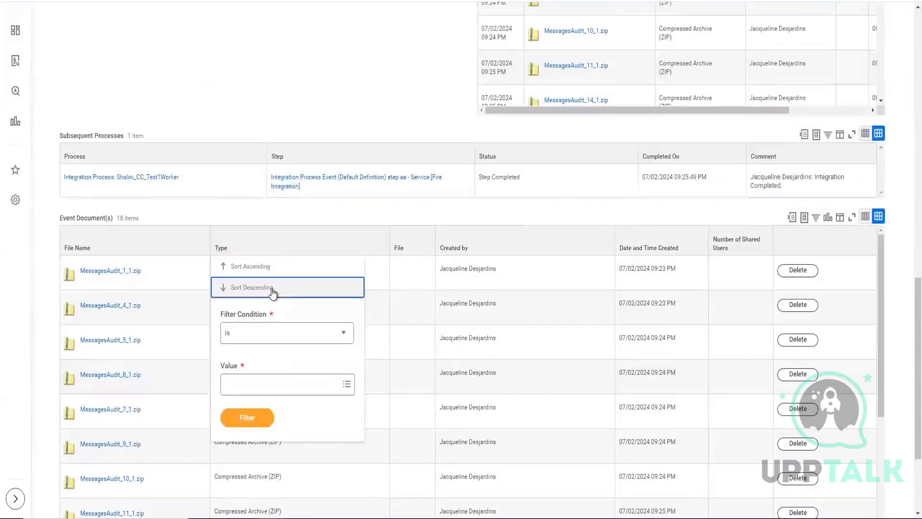
{"action": "left_click", "coordinate": [273, 291]}
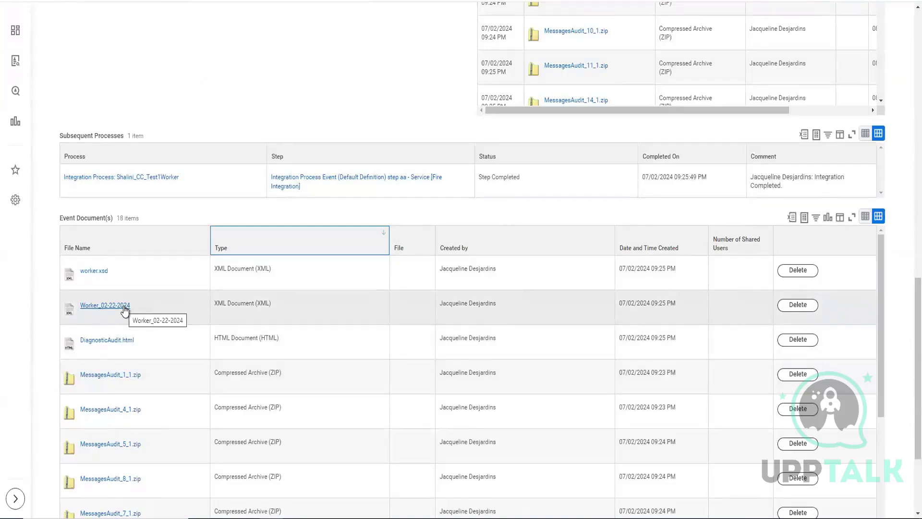
{"action": "left_click", "coordinate": [124, 310]}
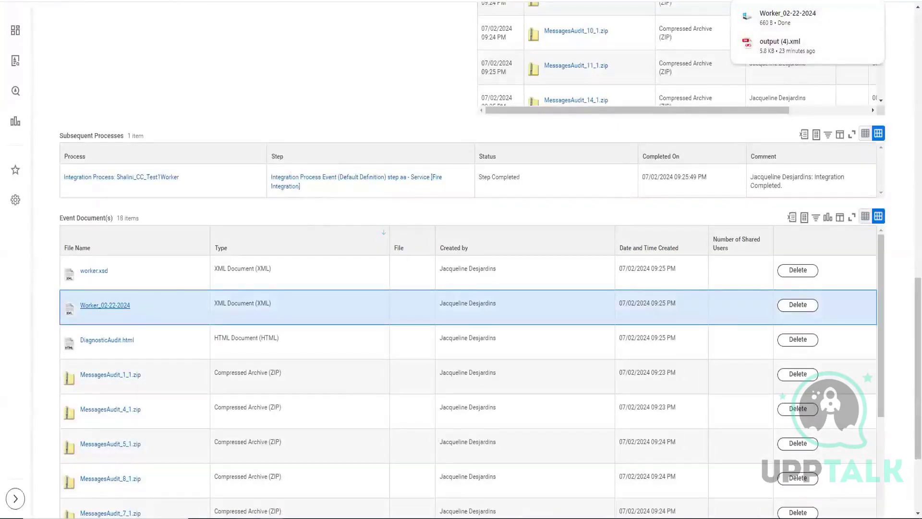
Step: Open the downloaded Worker_02-22-2024 file from the Downloads folder in the browser, and highlight its Worker_Count value
{"action": "left_click", "coordinate": [288, 517]}
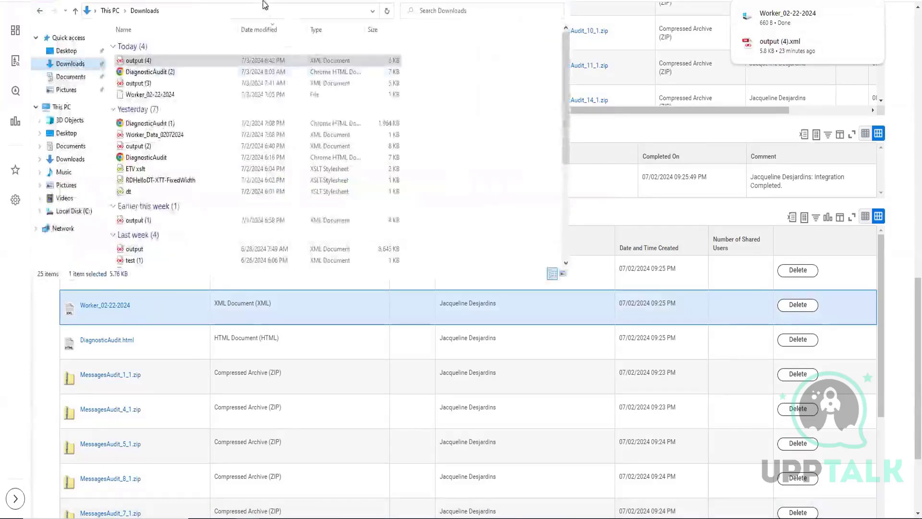
{"action": "left_click_drag", "start_coordinate": [177, 0], "coordinate": [277, 228]}
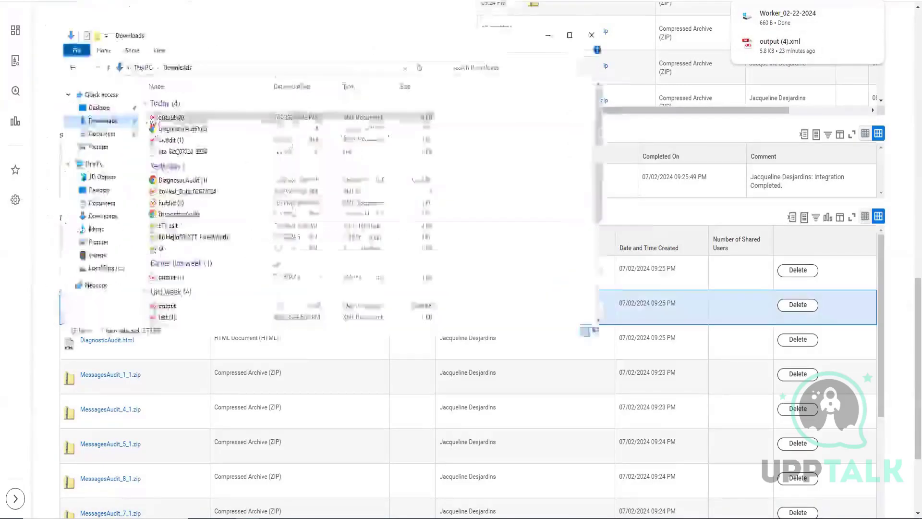
{"action": "left_click", "coordinate": [273, 343]}
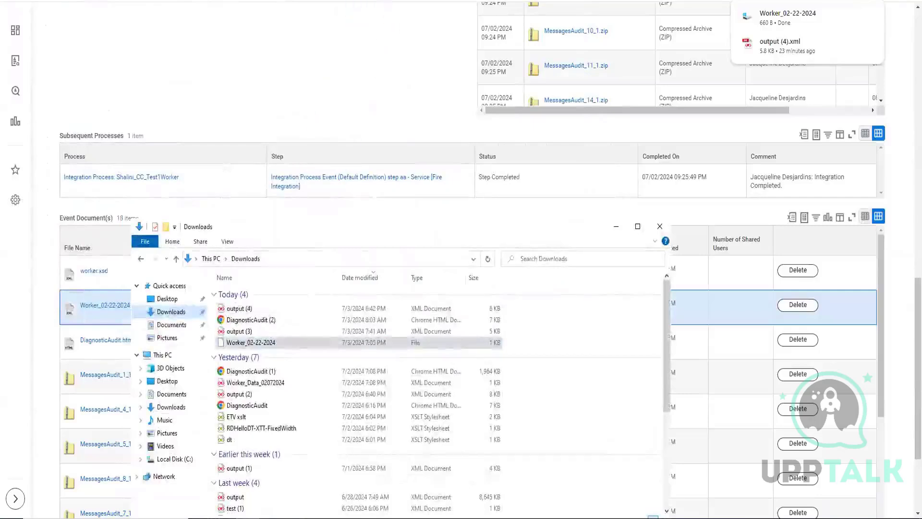
{"action": "left_click_drag", "start_coordinate": [273, 343], "coordinate": [246, 106]}
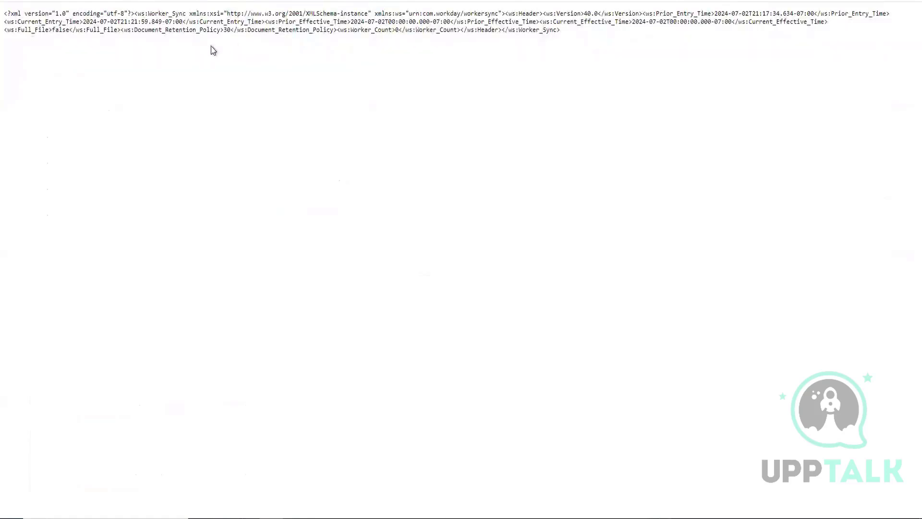
{"action": "left_click_drag", "start_coordinate": [572, 33], "coordinate": [4, 14]}
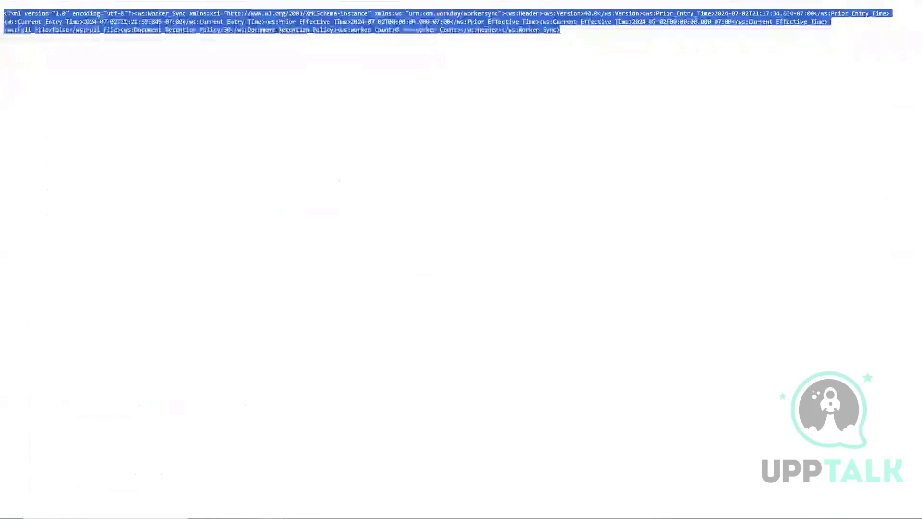
{"action": "left_click", "coordinate": [397, 30]}
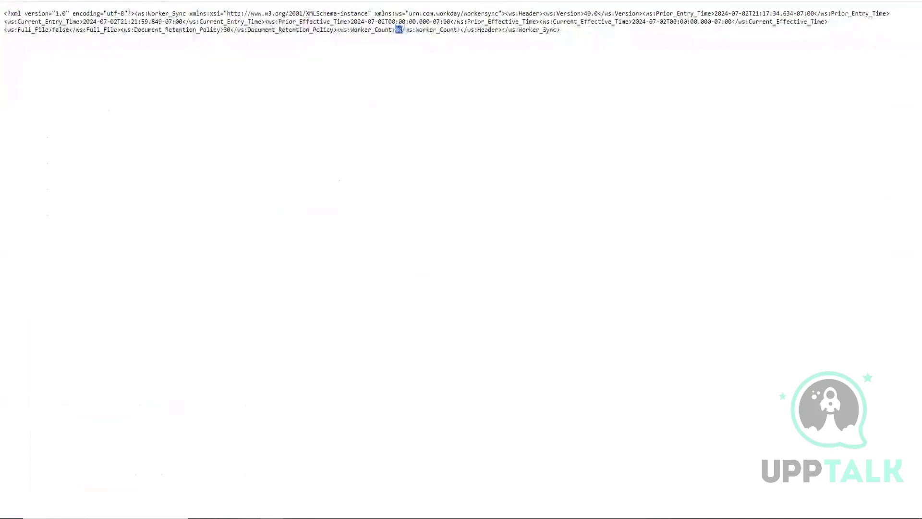
Step: Open Worker_02-22-2024 from the Downloads folder in Notepad++
{"action": "left_click", "coordinate": [271, 518]}
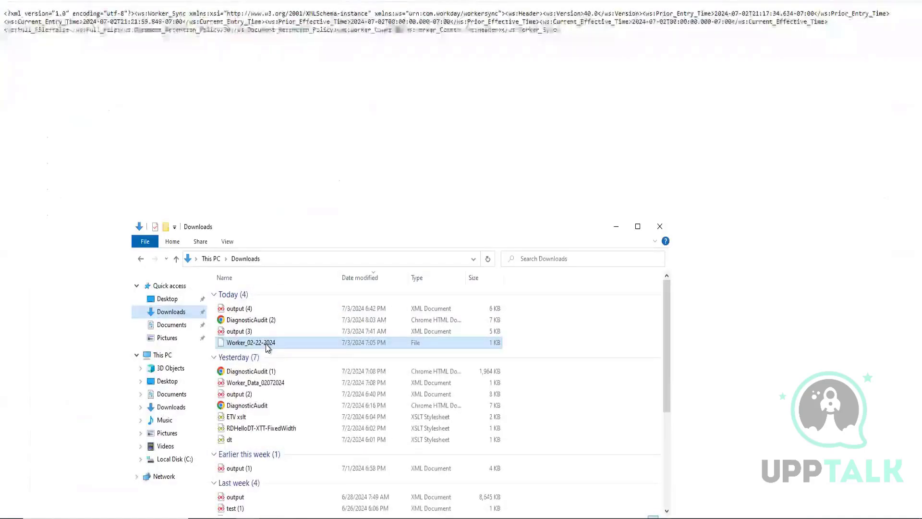
{"action": "right_click", "coordinate": [267, 344]}
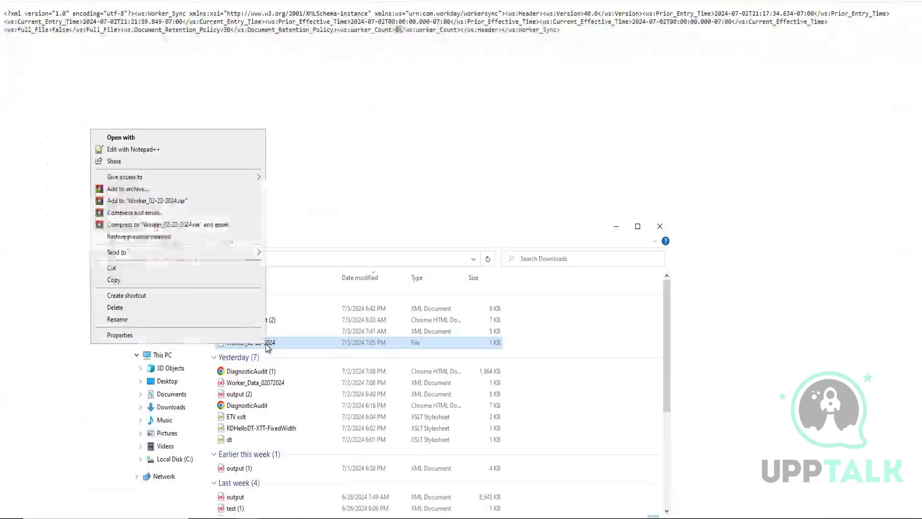
{"action": "left_click", "coordinate": [144, 154]}
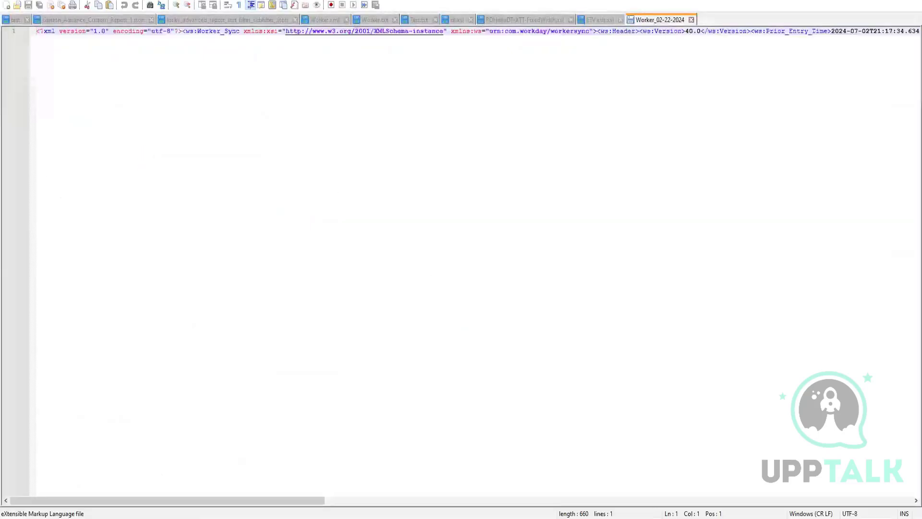
Step: Look through the Notepad++ plugin commands available for the XML file, and leave them without choosing any
{"action": "left_click", "coordinate": [701, 42]}
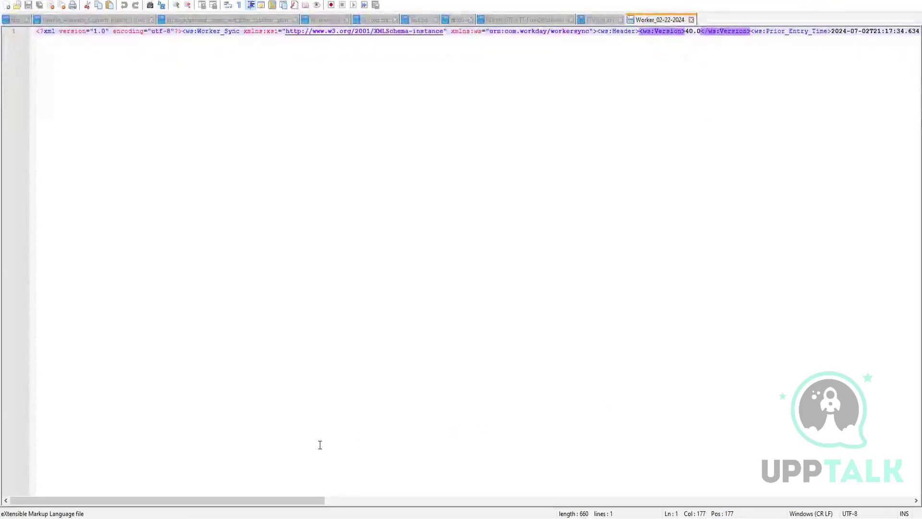
{"action": "left_click_drag", "start_coordinate": [304, 495], "coordinate": [192, 500]}
{"action": "left_click", "coordinate": [235, 1]}
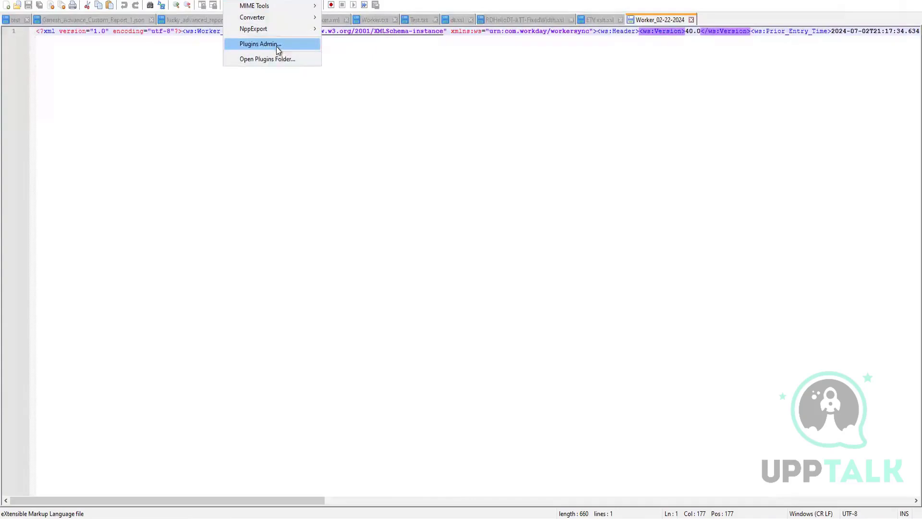
{"action": "left_click", "coordinate": [451, 103]}
Step: Highlight Document_Retention_Policy through the start of Worker_Count at the file's end, and compare it with output (4).xml in the browser
{"action": "key", "text": "End"}
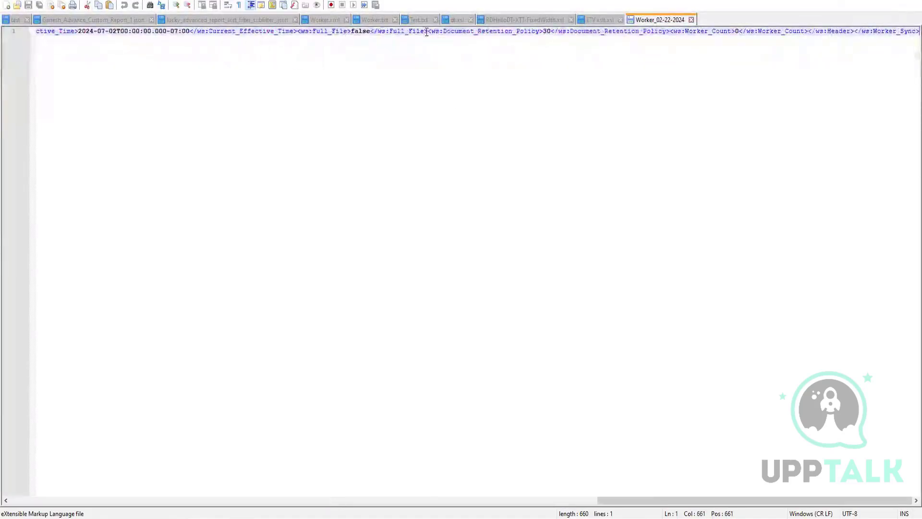
{"action": "left_click_drag", "start_coordinate": [429, 31], "coordinate": [680, 13]}
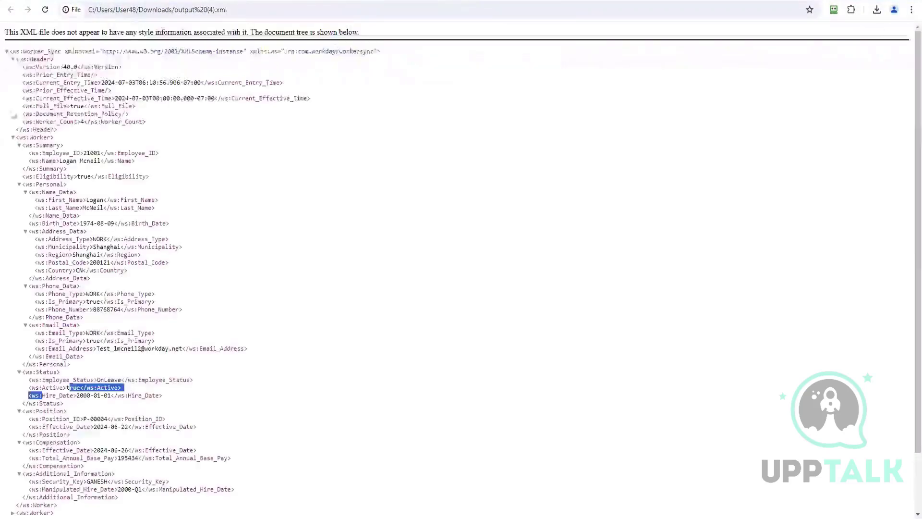
{"action": "left_click_drag", "start_coordinate": [19, 138], "coordinate": [47, 129]}
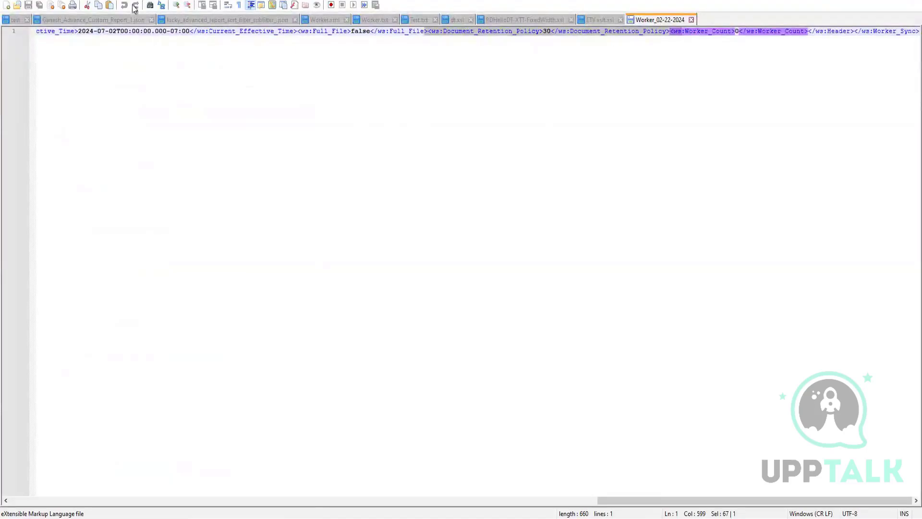
Step: View the current Worker_02-22-2024 file from Notepad++ in a web browser
{"action": "left_click", "coordinate": [63, 1]}
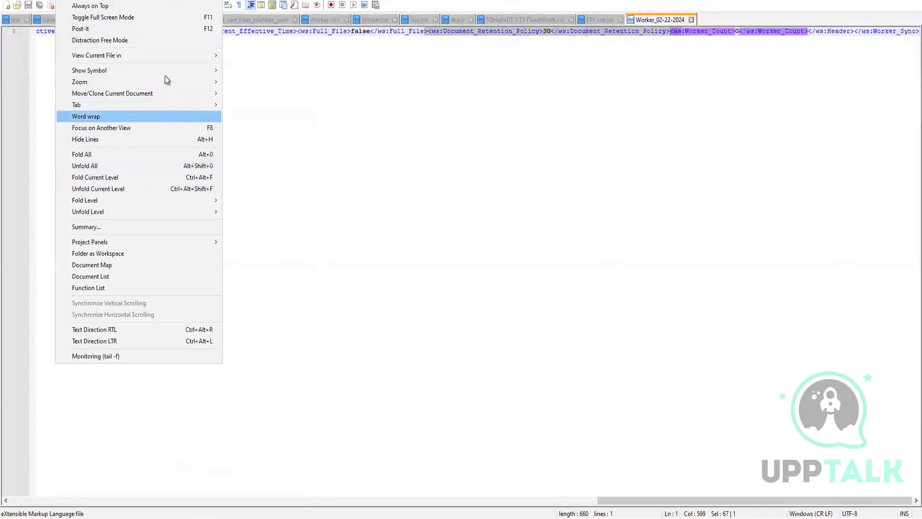
{"action": "mouse_move", "coordinate": [172, 56]}
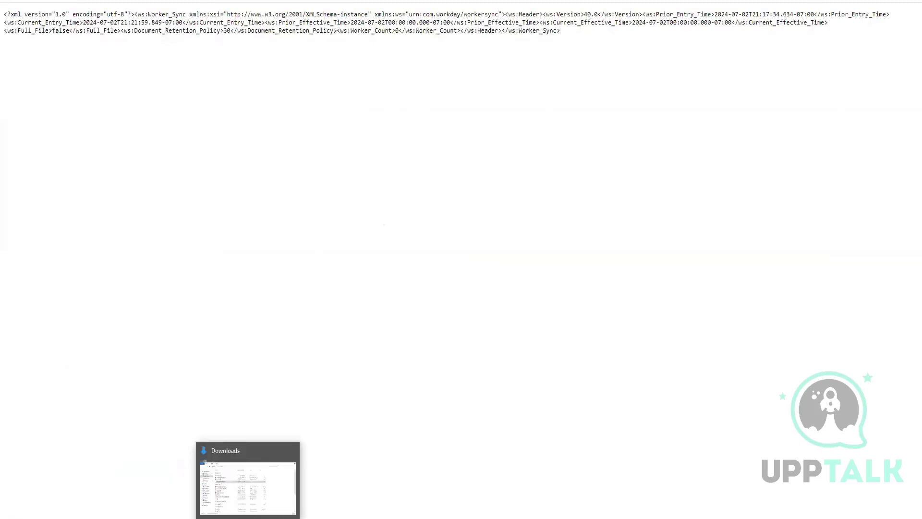
Step: Rename the Worker_02-22-2024 file in the Downloads folder to Worker_02-22-2024.xml
{"action": "left_click", "coordinate": [247, 477]}
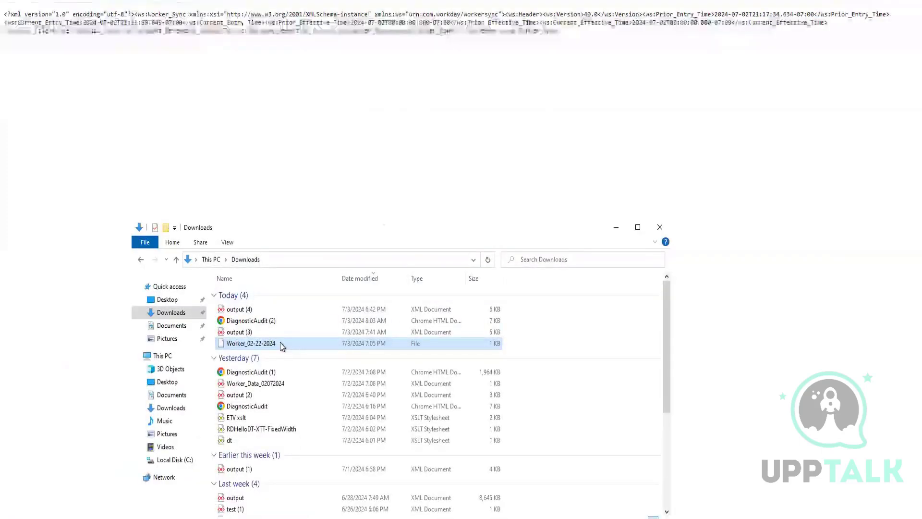
{"action": "key", "text": "F2"}
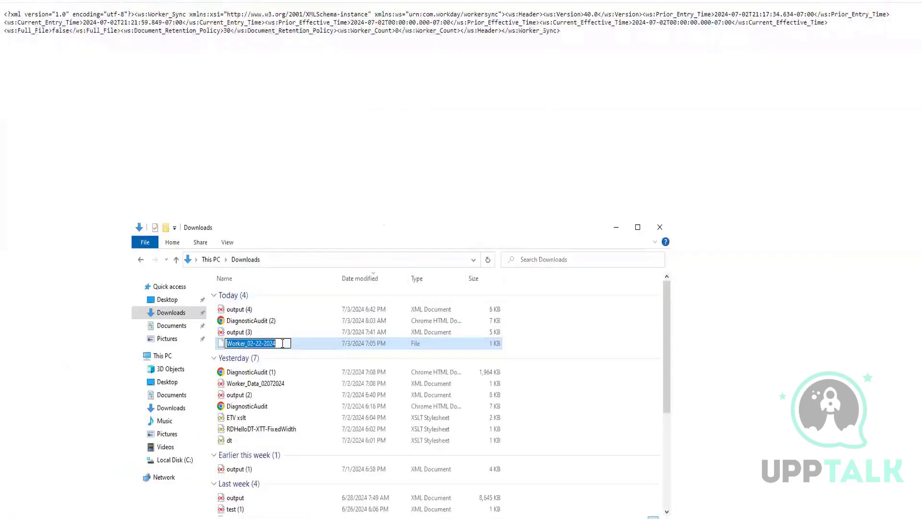
{"action": "left_click", "coordinate": [283, 343]}
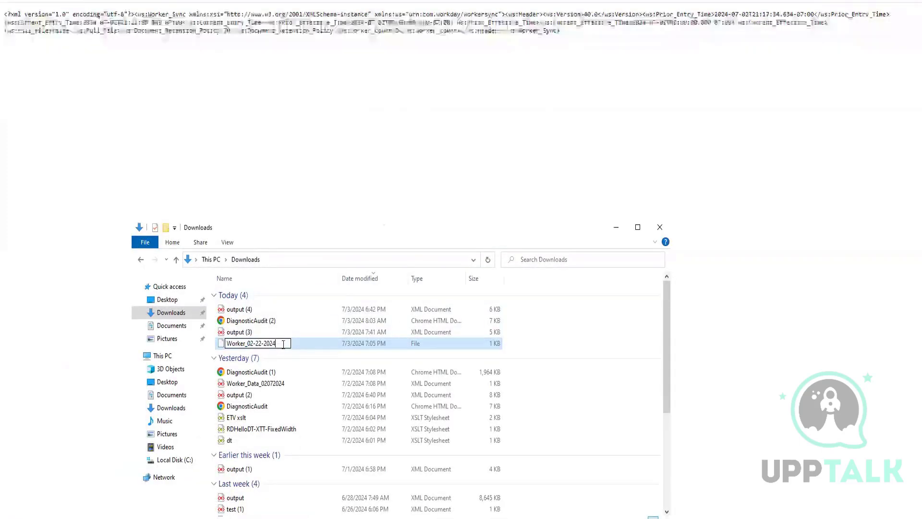
{"action": "type", "text": ".xml"}
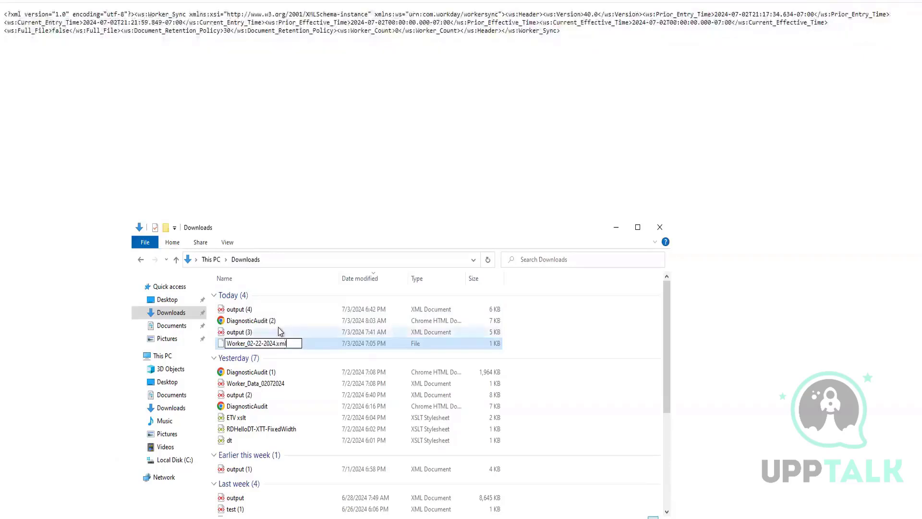
{"action": "left_click", "coordinate": [278, 327]}
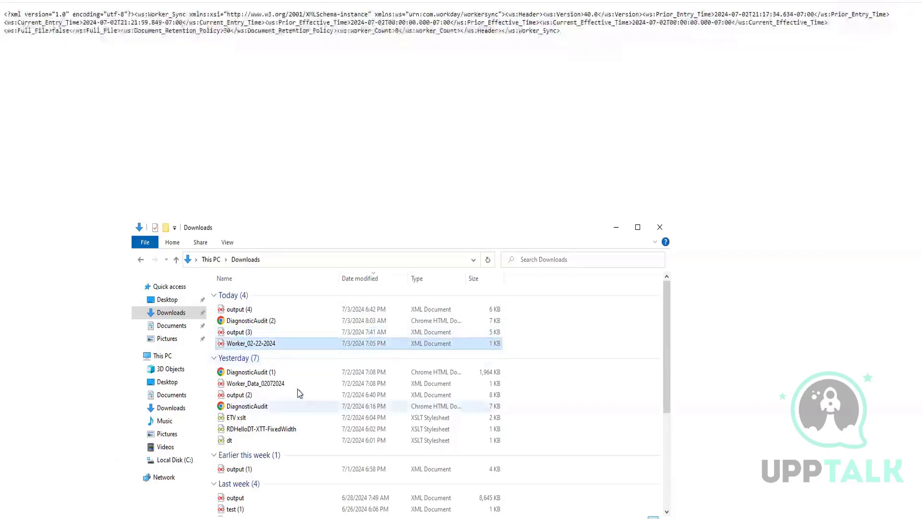
Step: View Worker_02-22-2024.xml from the Downloads folder in the web browser and highlight its whole document tree from Worker_Sync to the closing tag
{"action": "left_click", "coordinate": [266, 345]}
{"action": "left_click", "coordinate": [265, 346]}
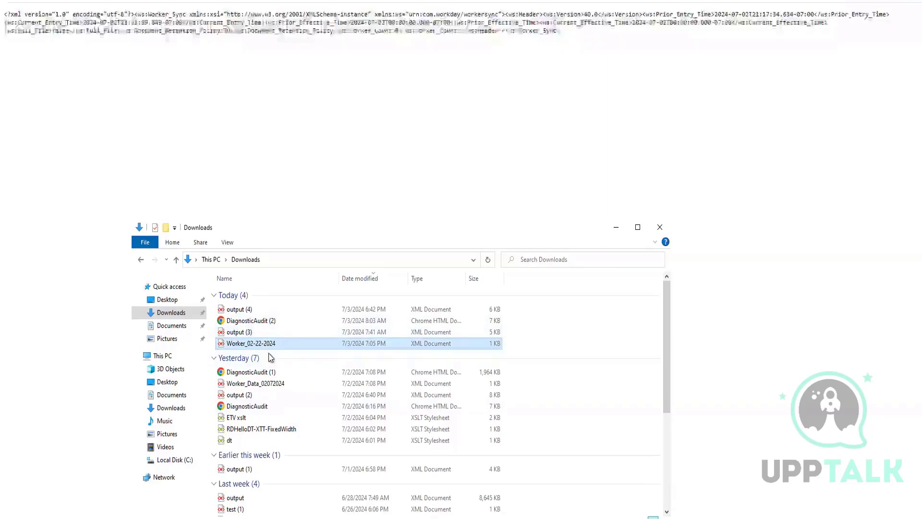
{"action": "left_click", "coordinate": [247, 331]}
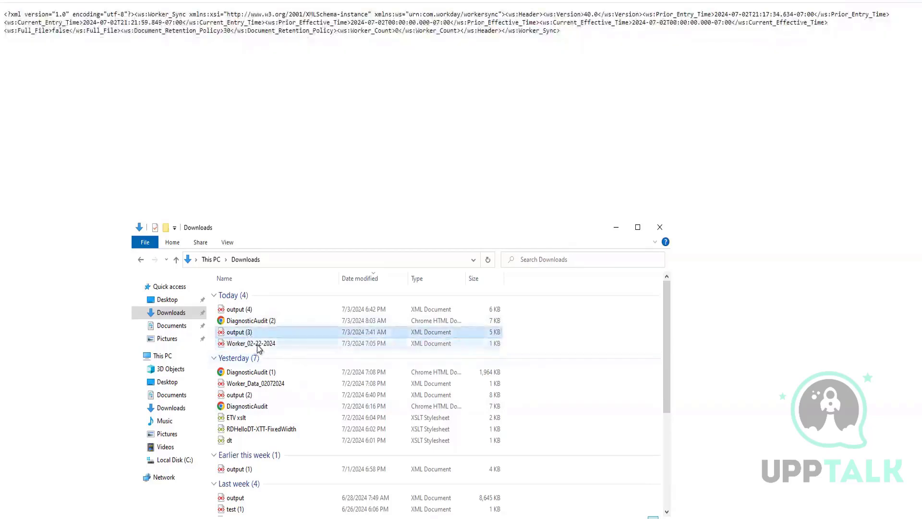
{"action": "left_click_drag", "start_coordinate": [258, 345], "coordinate": [490, 30]}
{"action": "left_click_drag", "start_coordinate": [84, 136], "coordinate": [9, 26]}
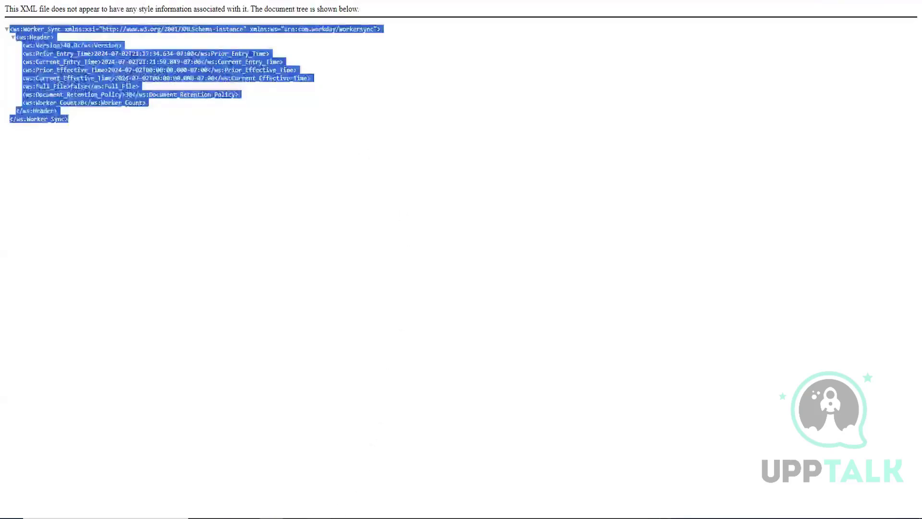
Step: Switch to Notepad++, discard the no longer existing Worker_02-22-2024 file from the editor, and look through ETV xslt.xsl
{"action": "left_click", "coordinate": [294, 517]}
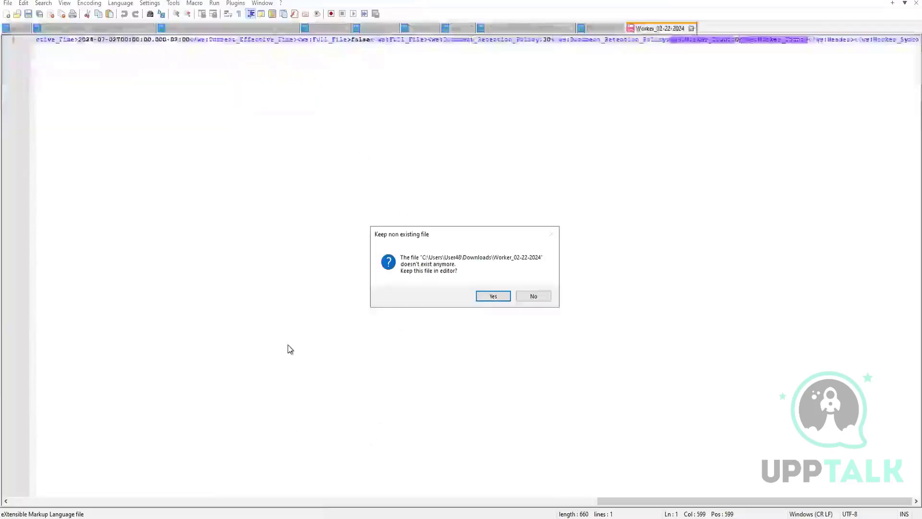
{"action": "left_click", "coordinate": [533, 296]}
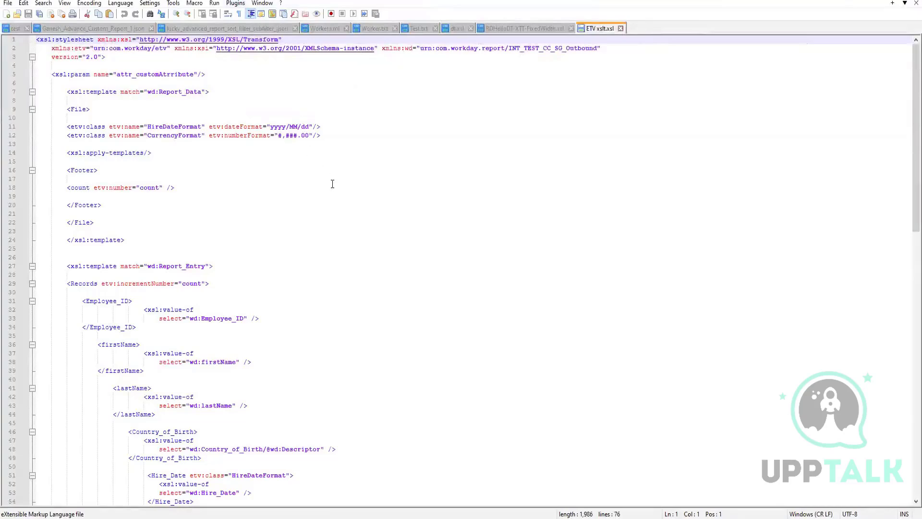
{"action": "scroll", "coordinate": [338, 206], "scroll_direction": "down", "scroll_amount": 5}
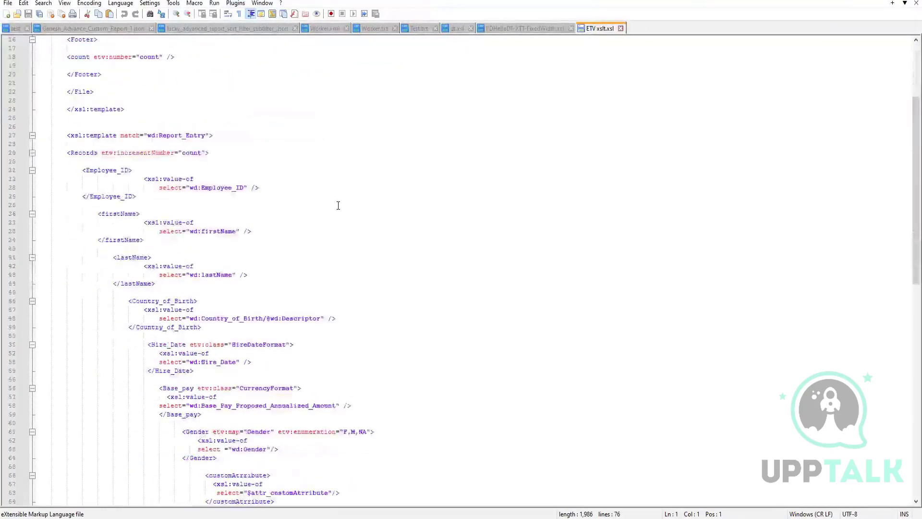
{"action": "scroll", "coordinate": [339, 207], "scroll_direction": "down", "scroll_amount": 3}
{"action": "scroll", "coordinate": [340, 211], "scroll_direction": "up", "scroll_amount": 8}
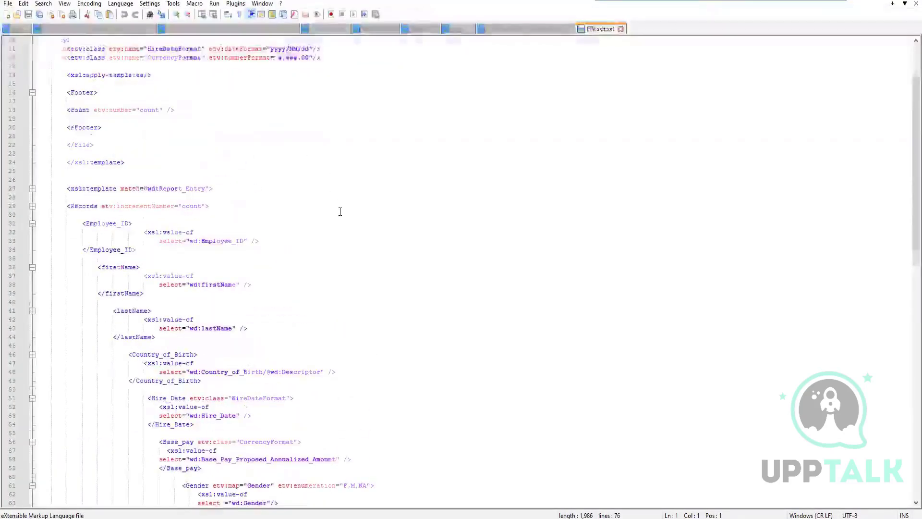